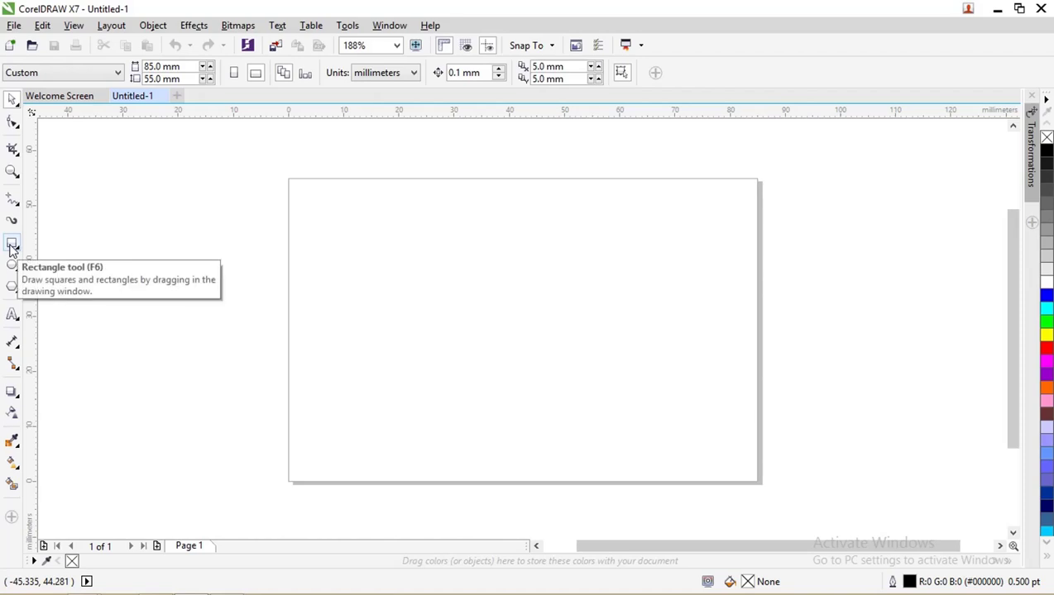
- Create a page-sized 85 × 55 mm rectangle and select it by its outline
double_click(12, 245)
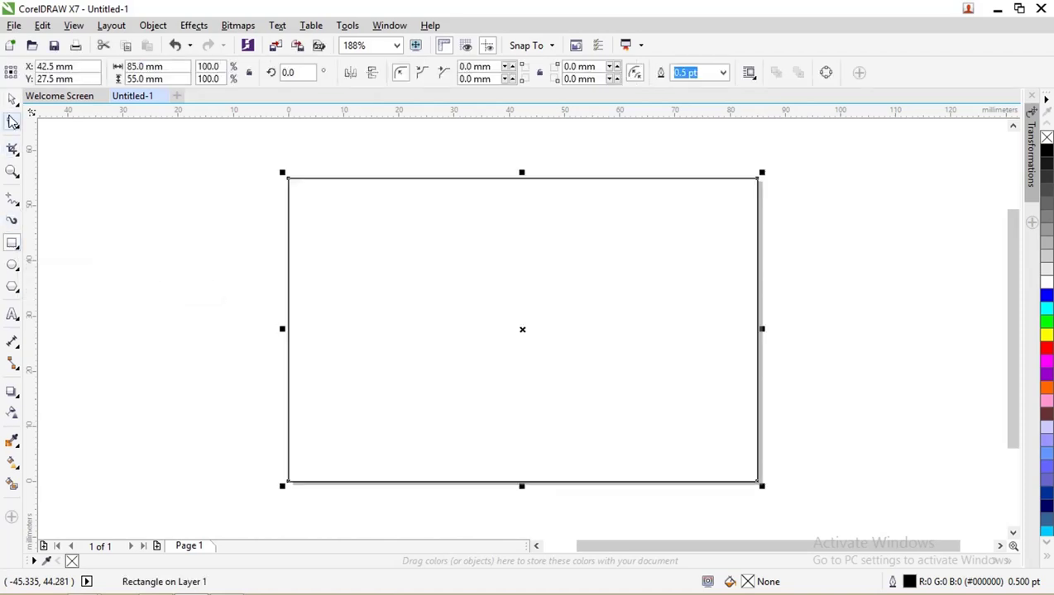
click(12, 101)
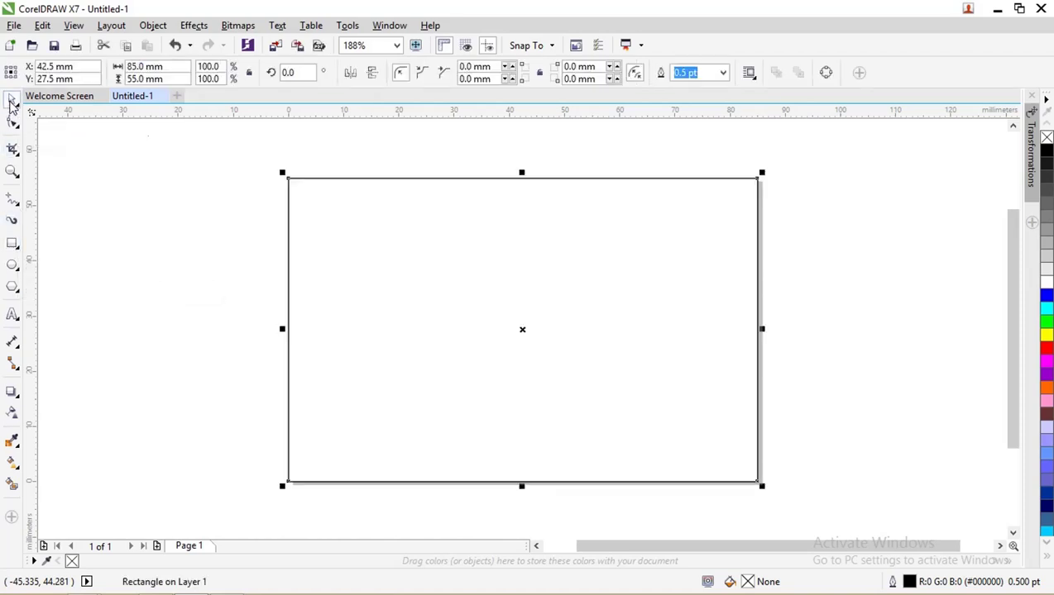
click(126, 212)
click(289, 204)
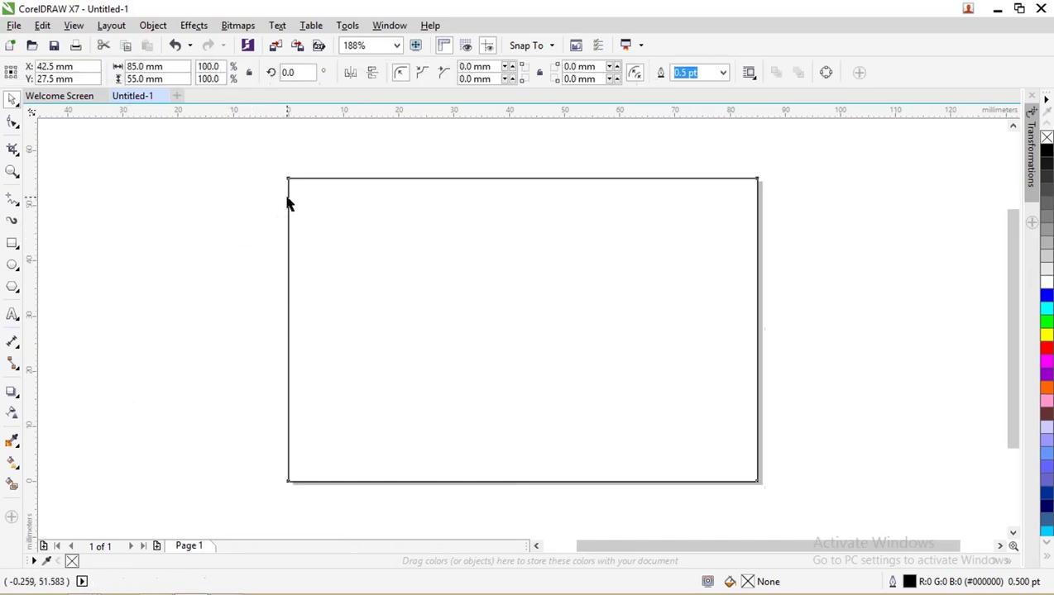
click(16, 203)
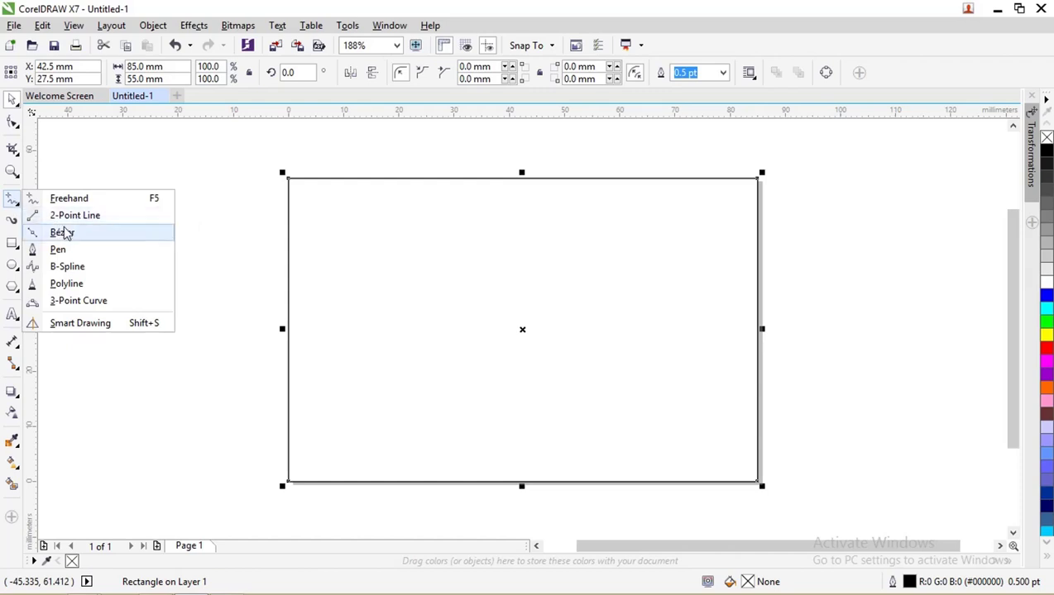
click(70, 249)
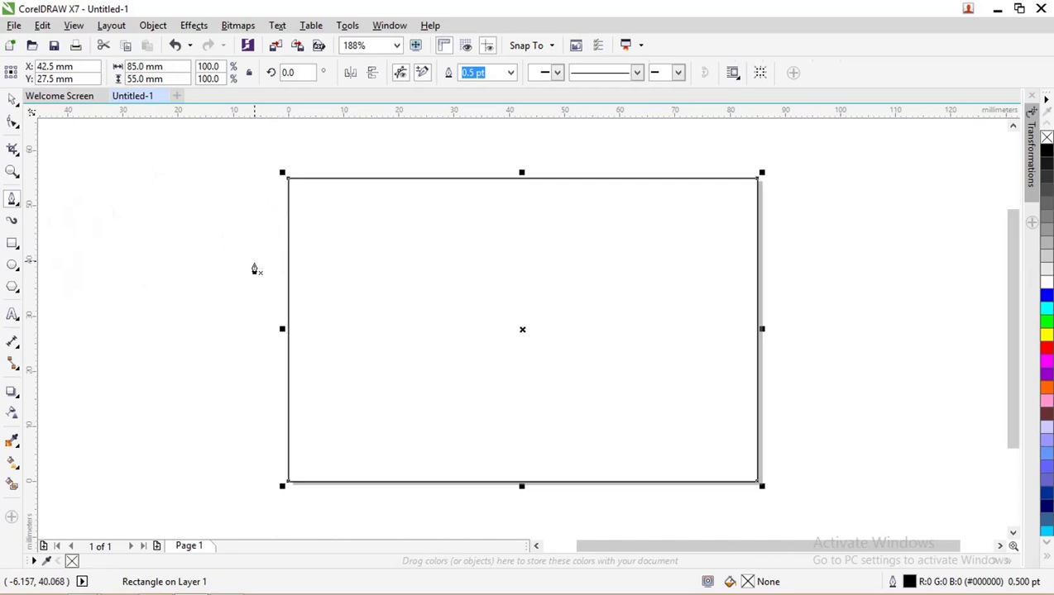
click(269, 253)
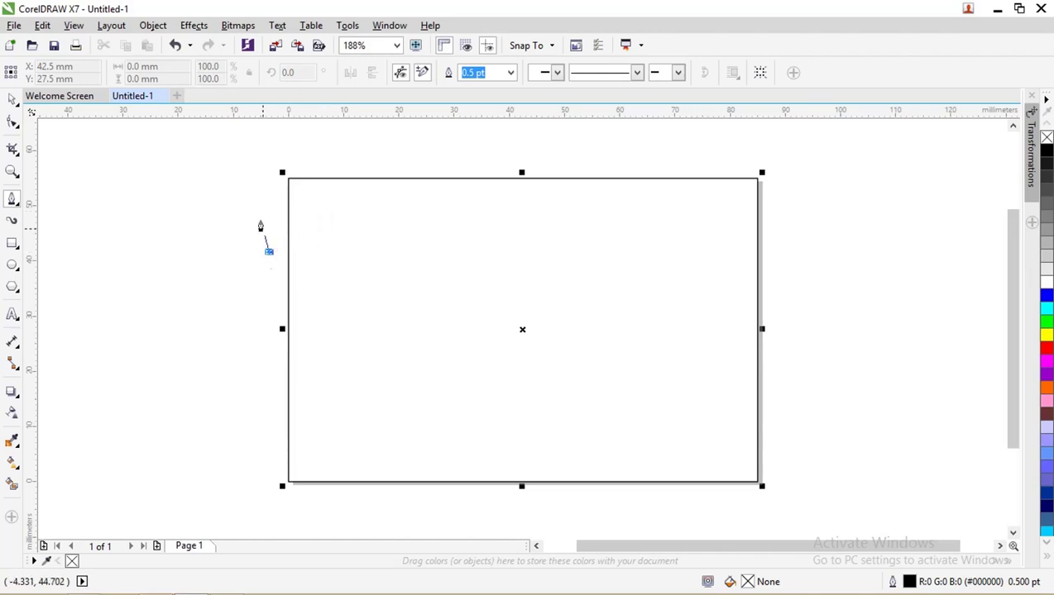
double_click(259, 212)
key(ctrl+z)
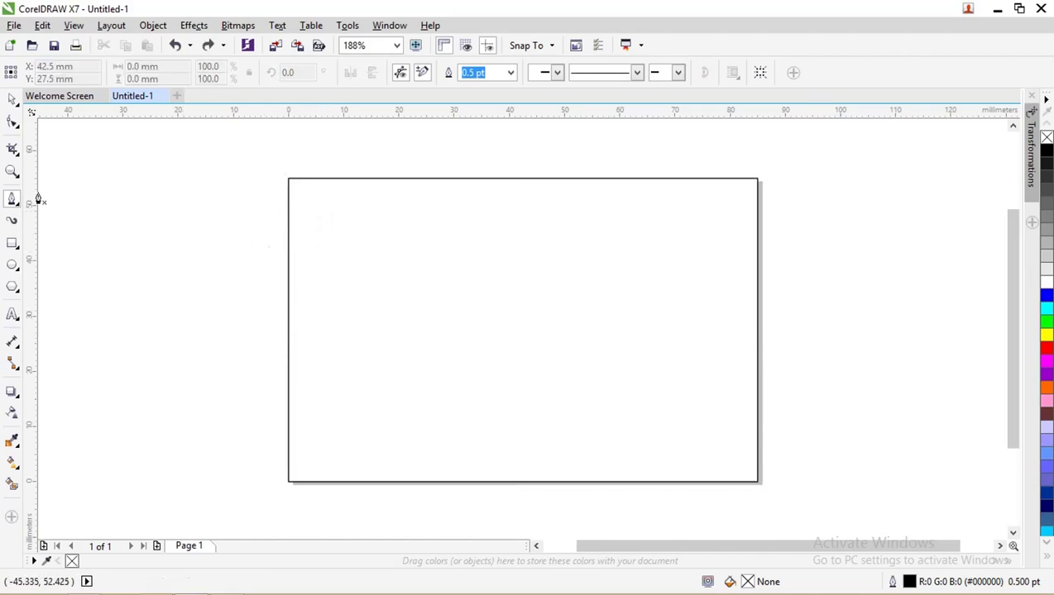
- Draw a closed six-node Bezier shape across the page's upper part, with sloped lower ends and corners on the page's two top corners
click(12, 205)
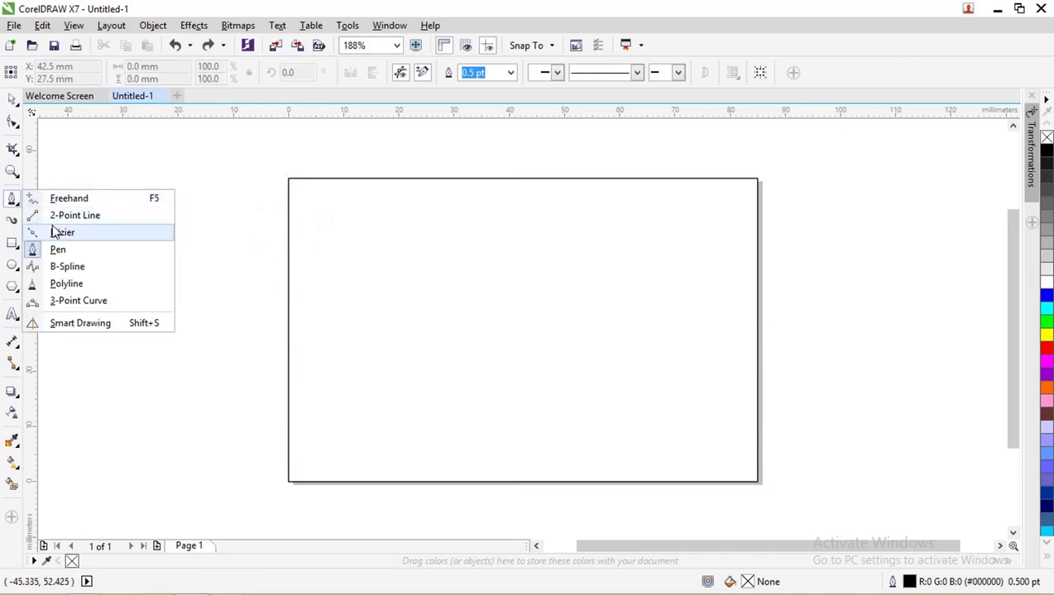
click(54, 230)
click(269, 275)
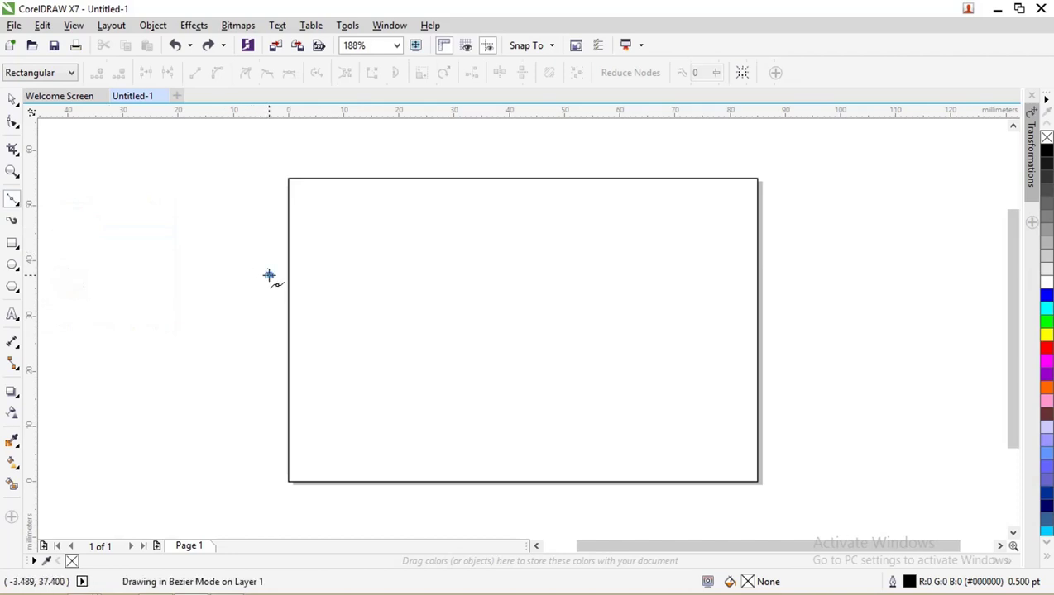
click(333, 216)
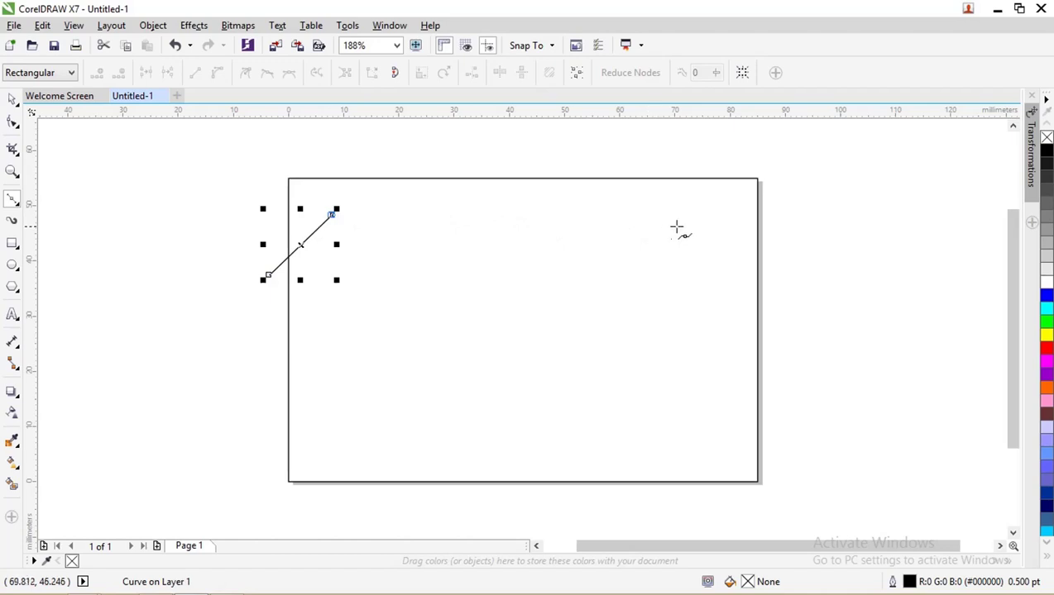
click(702, 209)
click(792, 272)
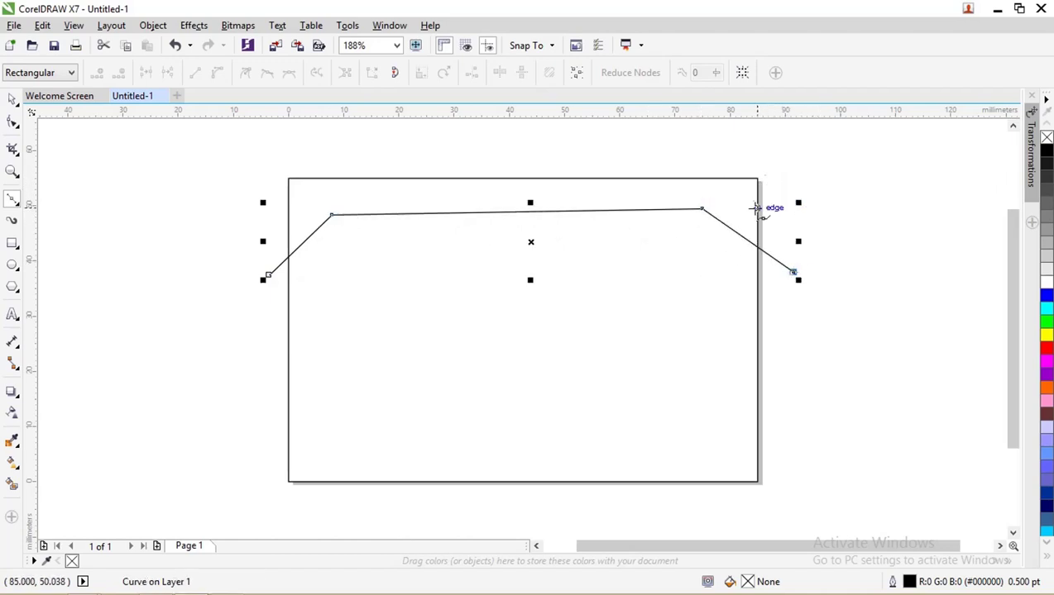
key(ctrl+z)
click(756, 248)
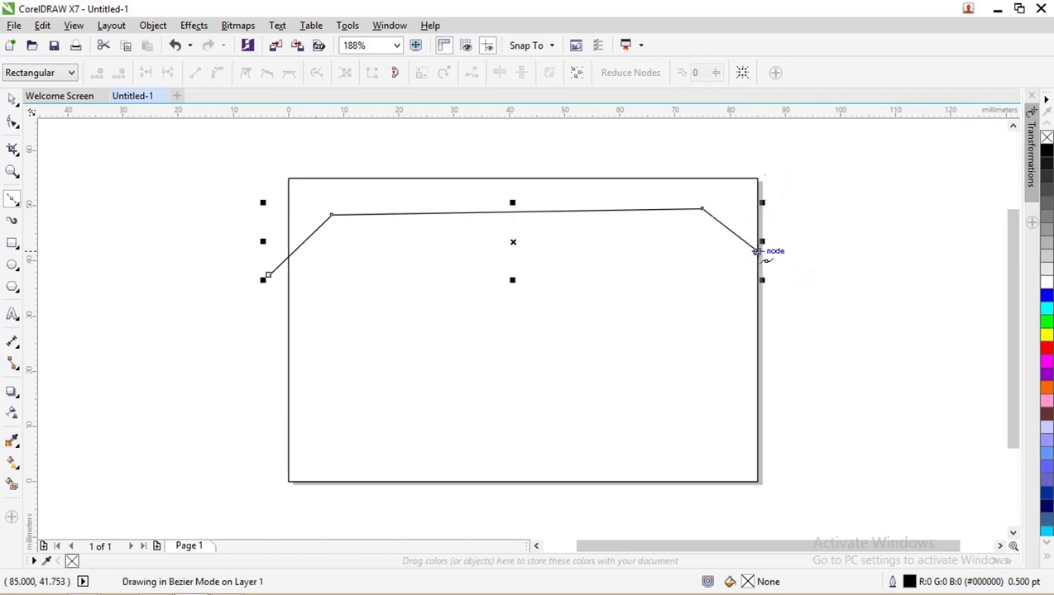
click(756, 179)
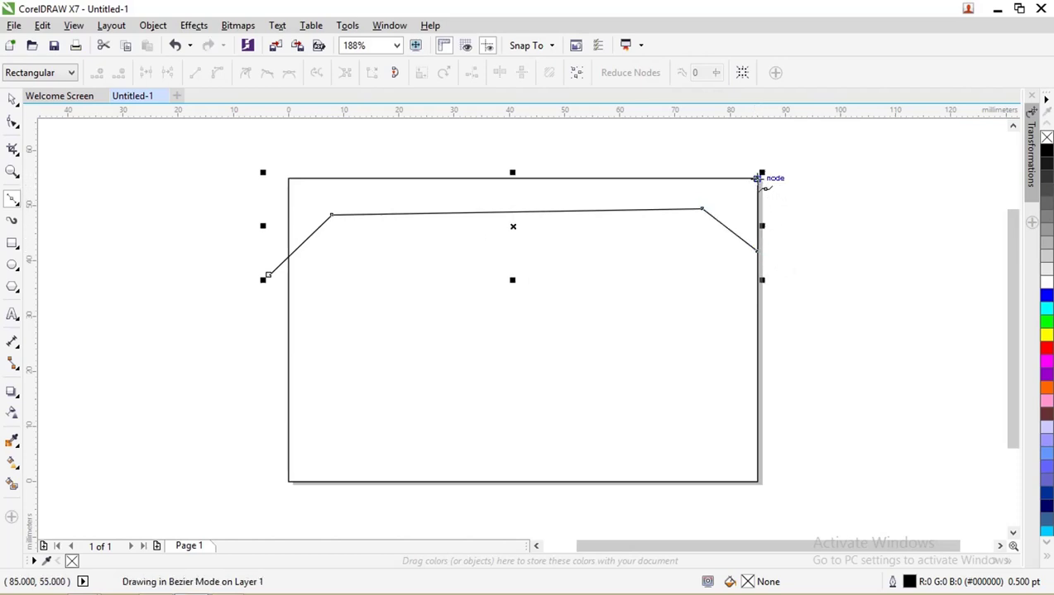
click(289, 178)
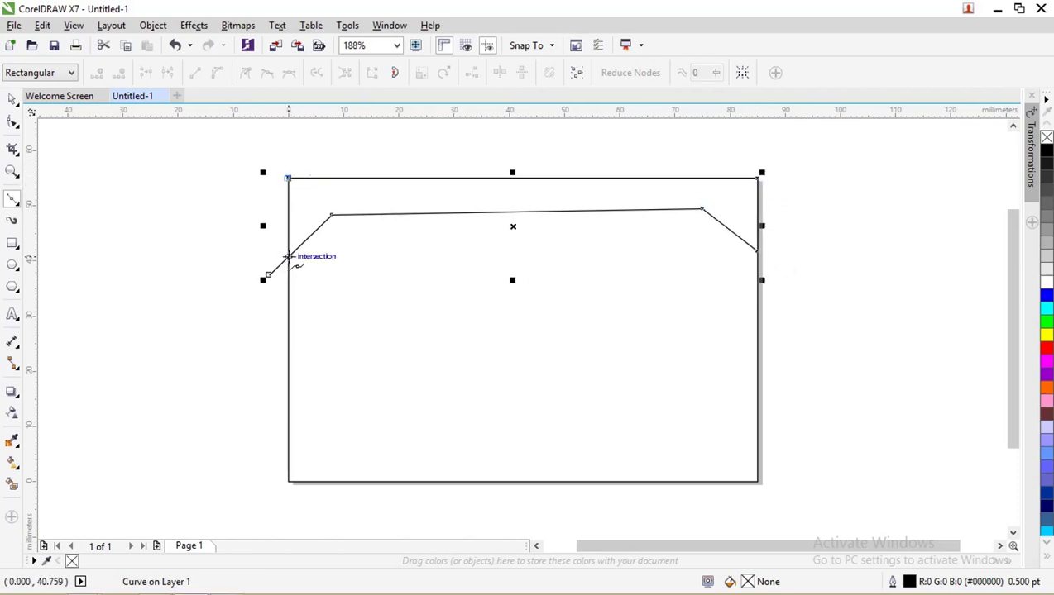
click(268, 274)
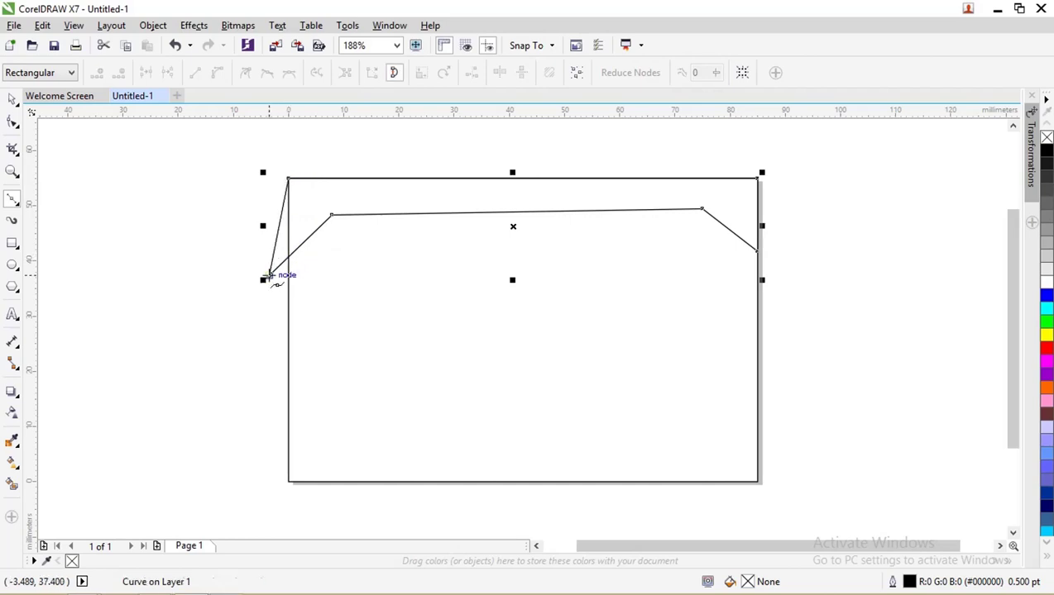
- Move the shape's lower-left node onto the page's left edge and its inner right node to about X 76, Y 51 mm
click(12, 121)
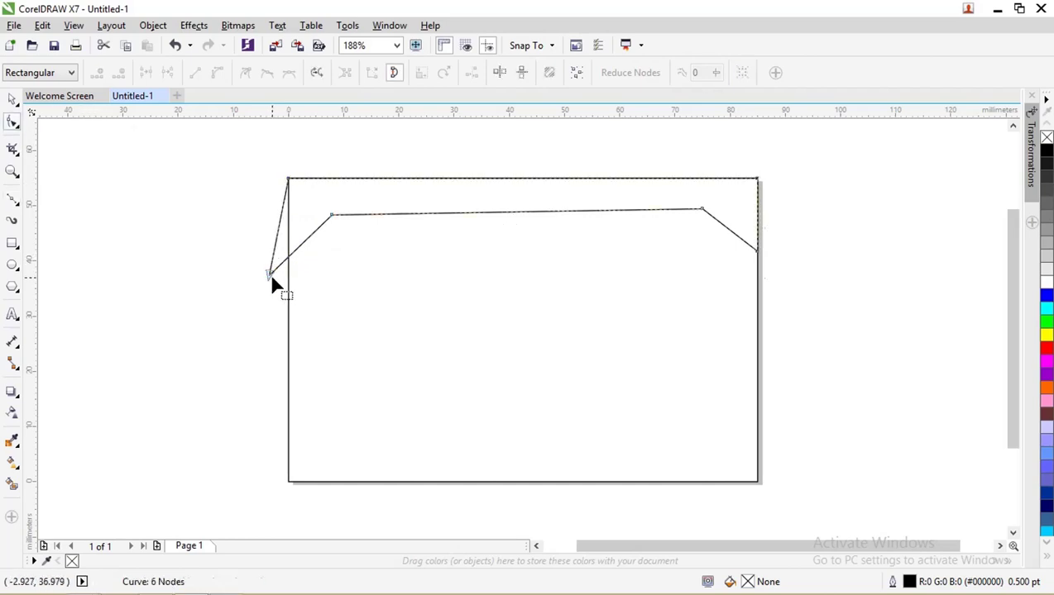
drag(272, 278, 288, 267)
drag(702, 210, 706, 200)
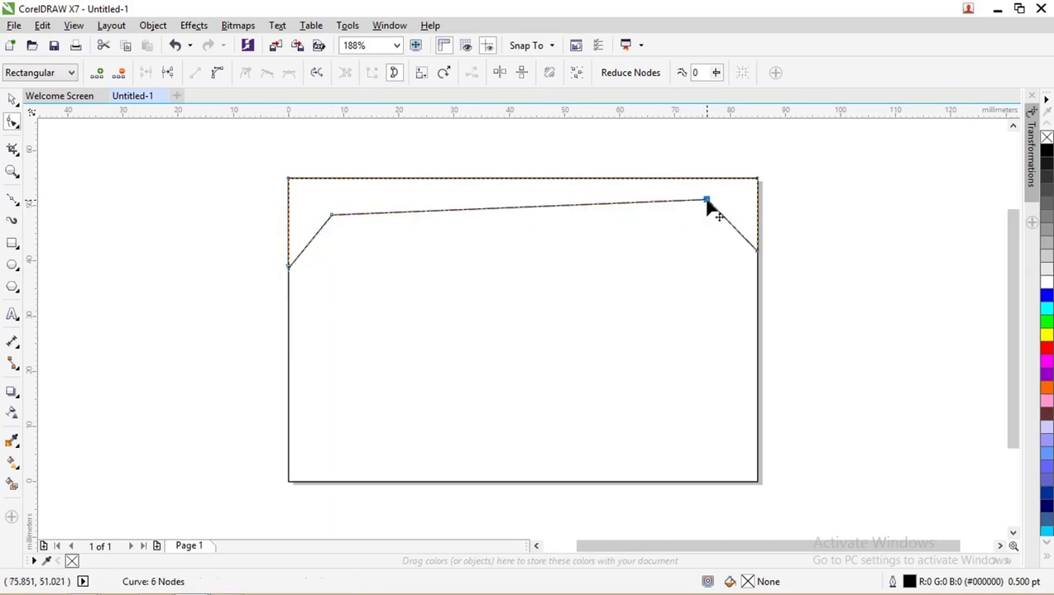
click(12, 100)
click(167, 153)
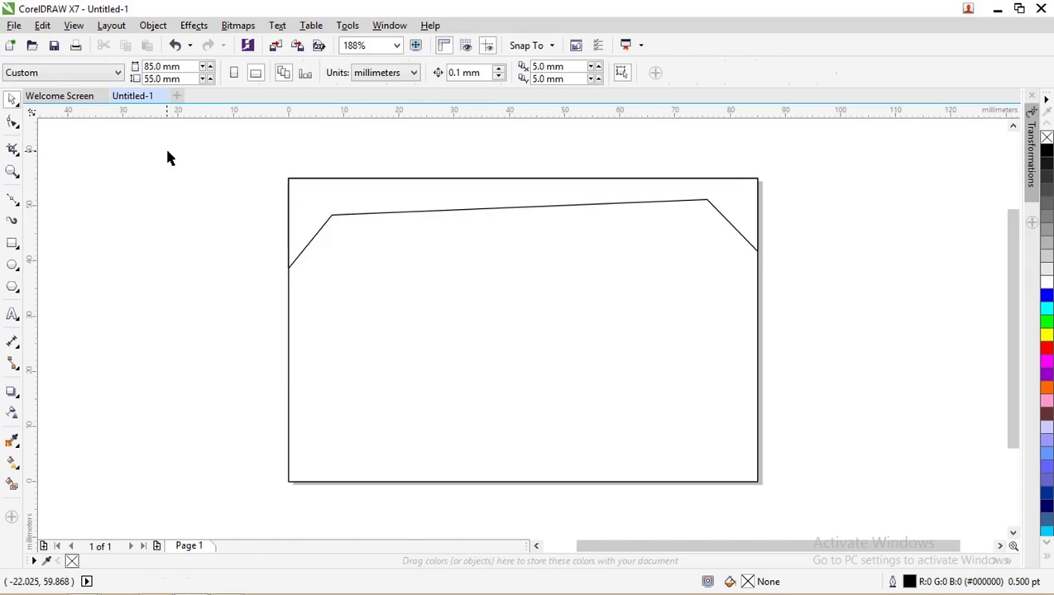
- Copy the Bezier shape and paste the duplicate exactly over the original
click(352, 215)
scroll(348, 215, up, 1)
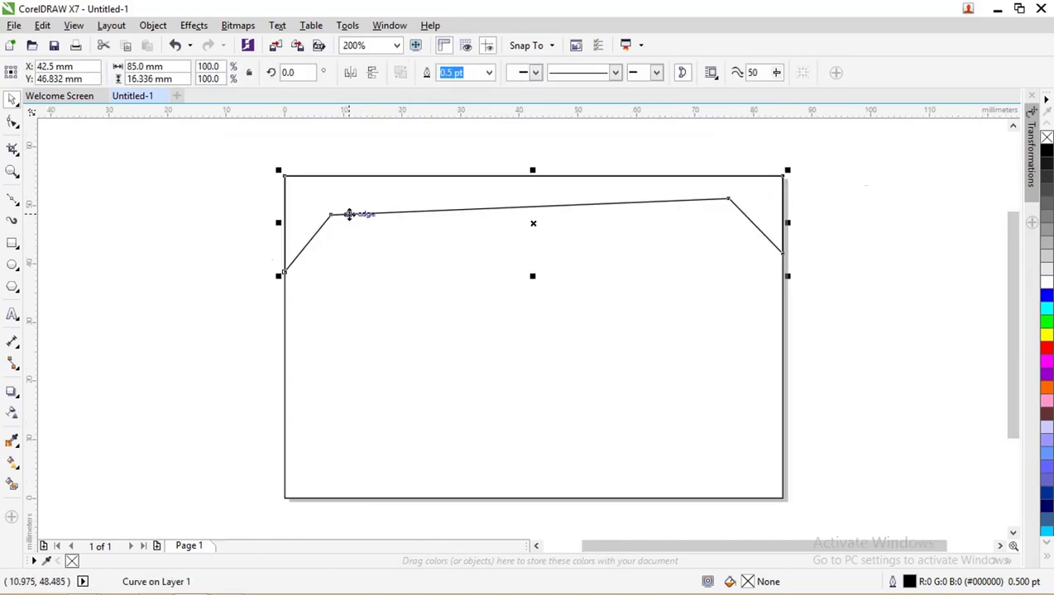
click(346, 214)
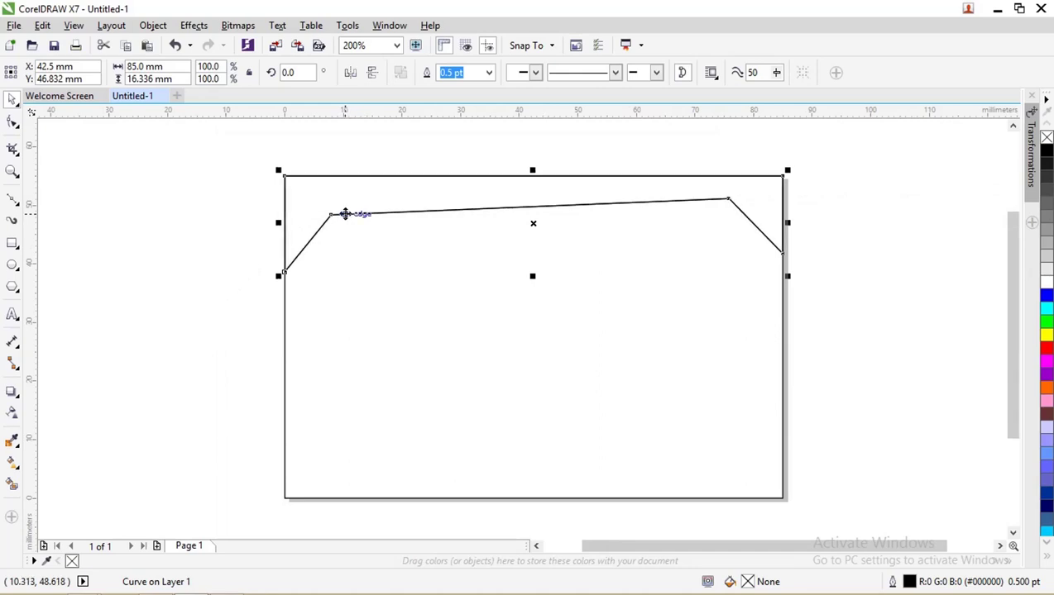
drag(342, 214, 341, 205)
key(ctrl+z)
- Raise the duplicate's inner left node to about X 7, Y 50 mm and its right-edge node to about Y 44 mm
click(13, 122)
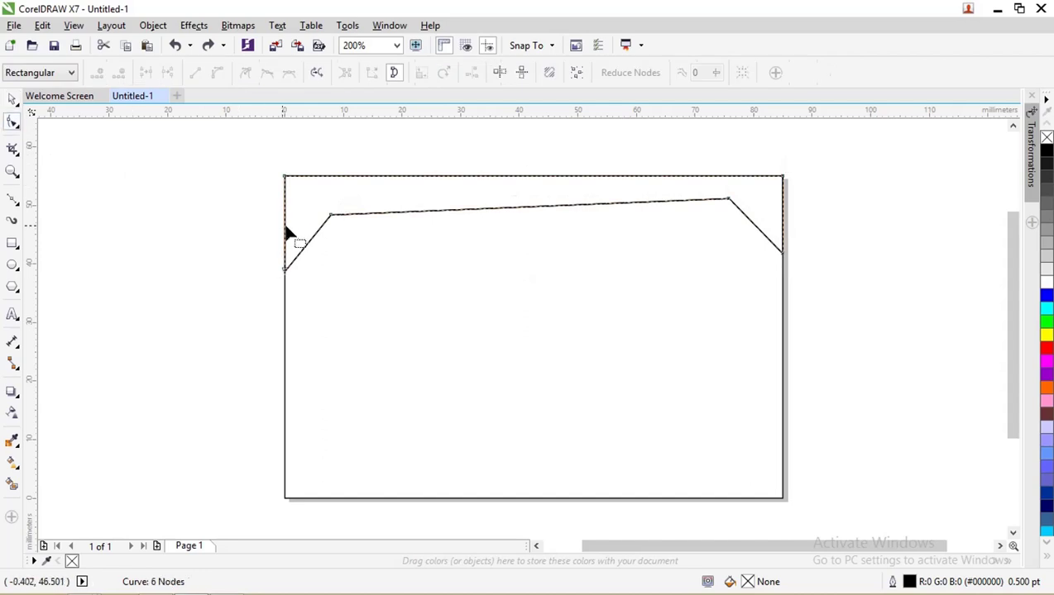
click(332, 216)
drag(335, 228, 326, 212)
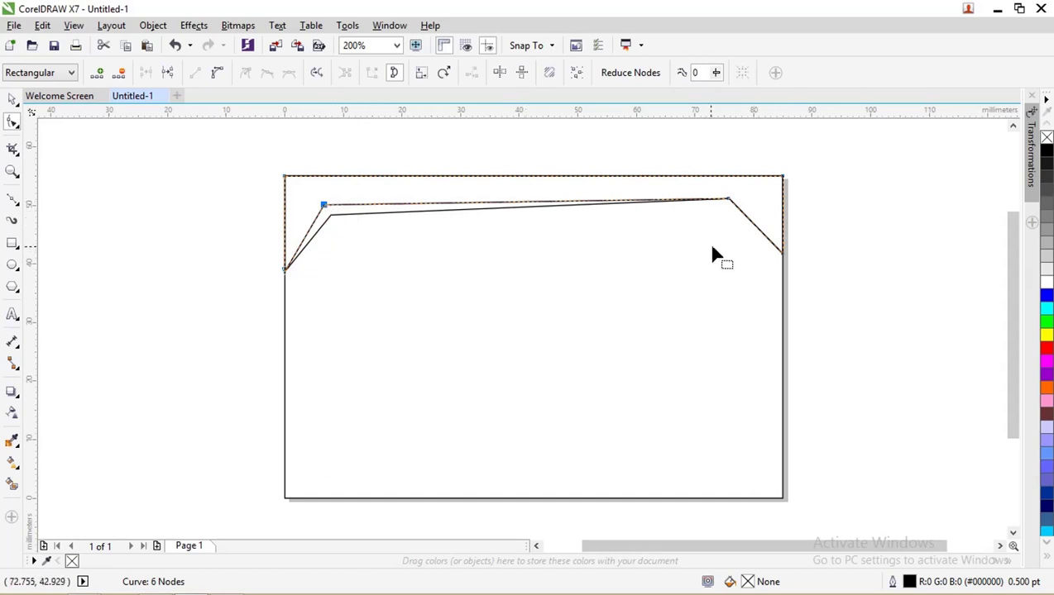
click(783, 255)
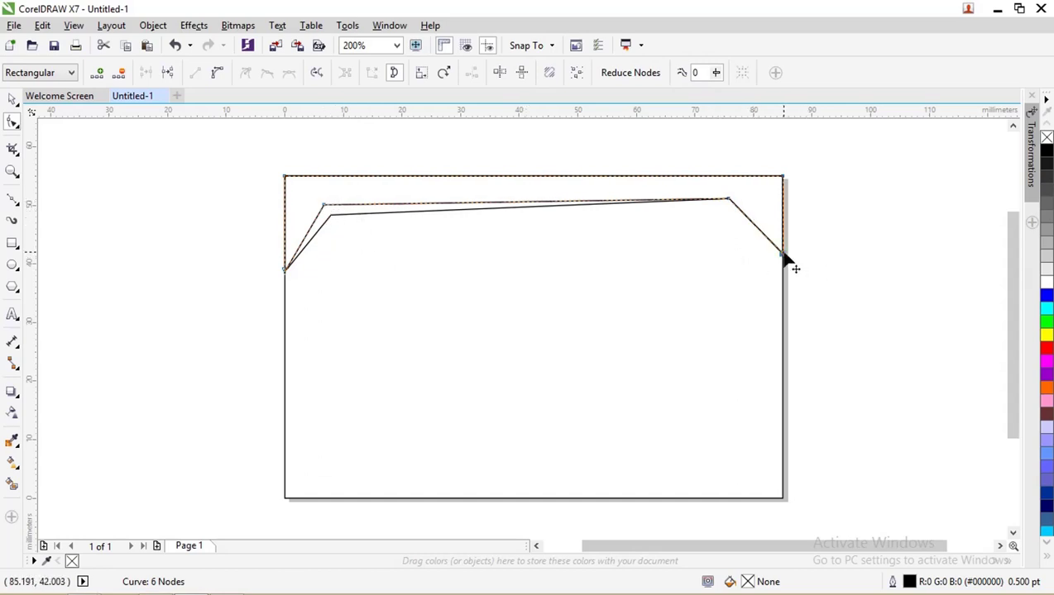
drag(782, 255, 782, 242)
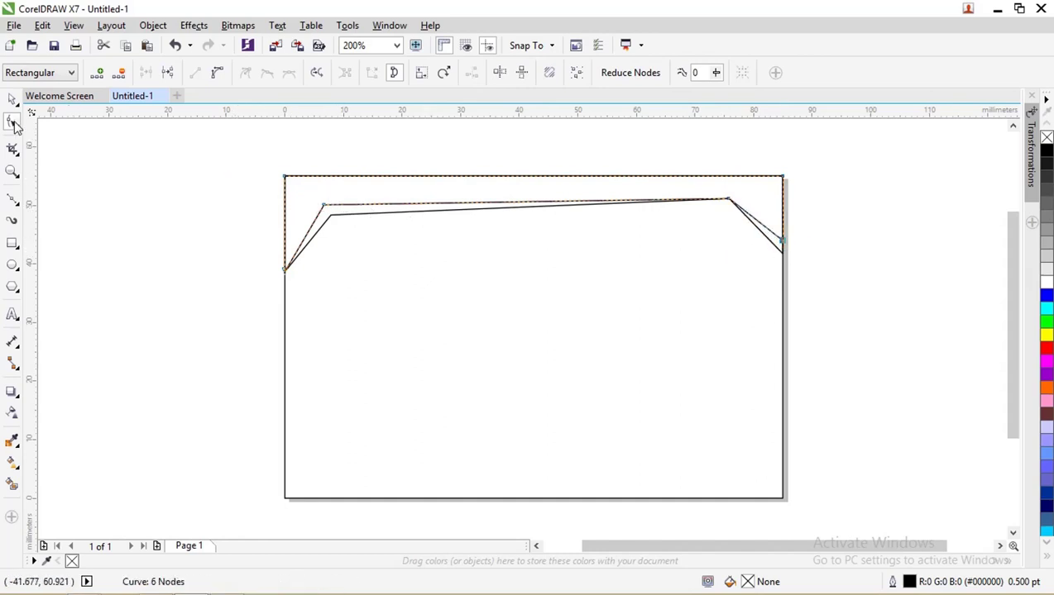
click(13, 98)
click(110, 189)
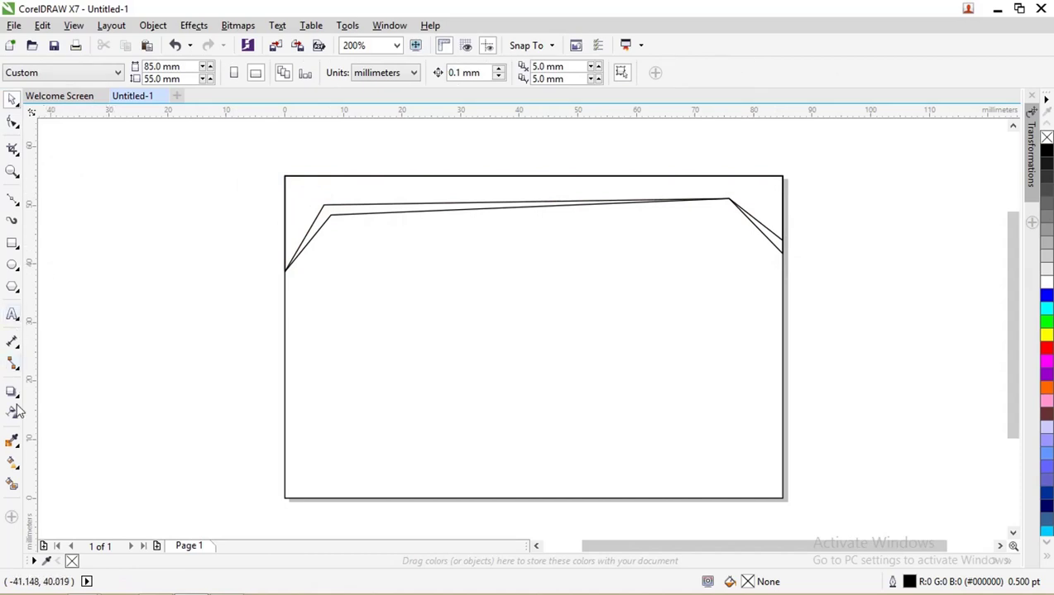
- Smart-fill the long thin area between the two shapes in blue-grey with a 0.5 pt outline
click(12, 486)
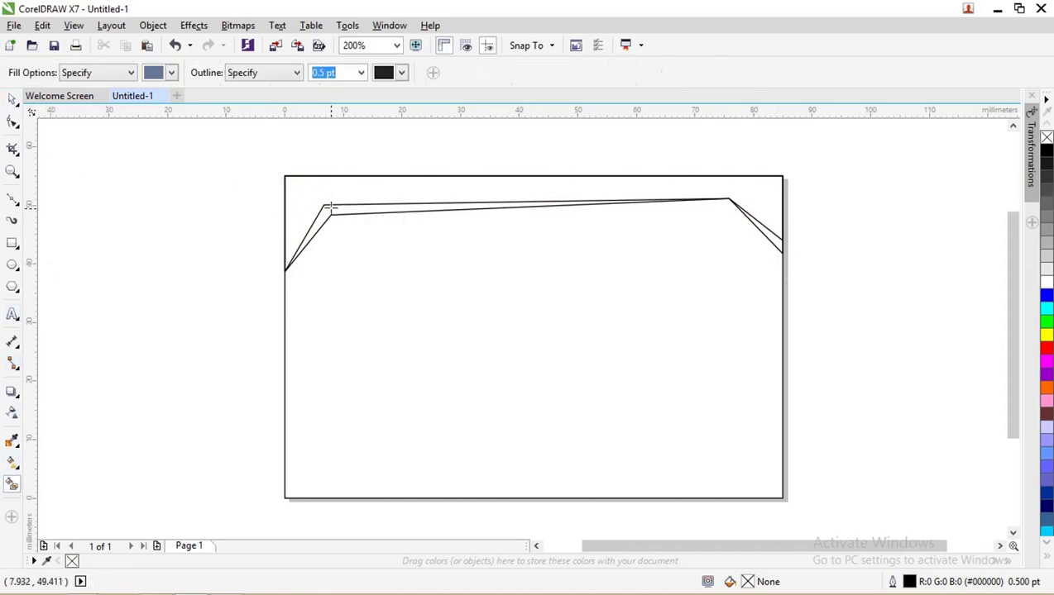
click(329, 209)
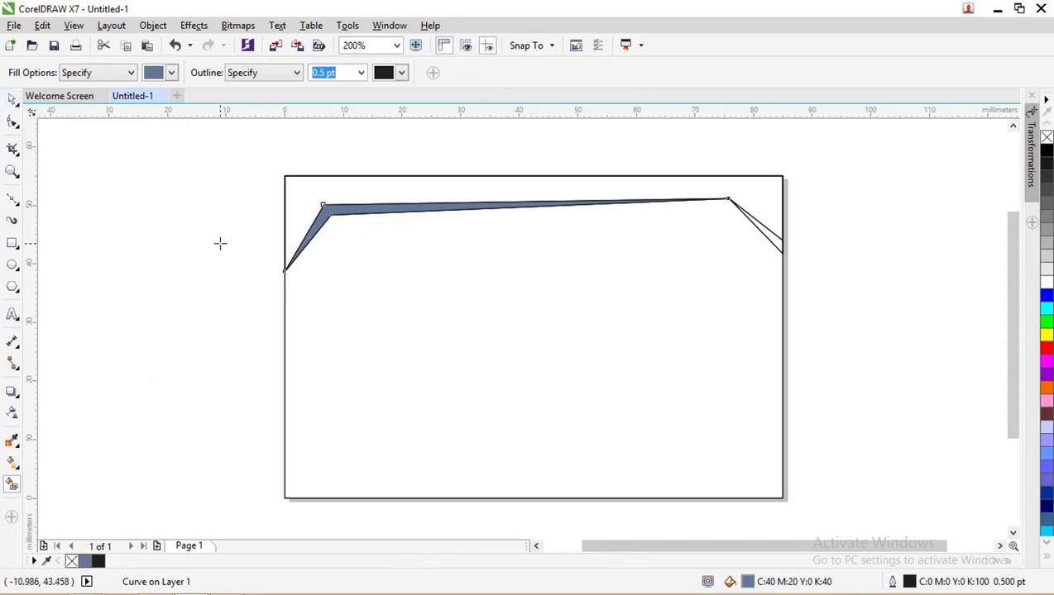
key(ctrl+z)
click(326, 209)
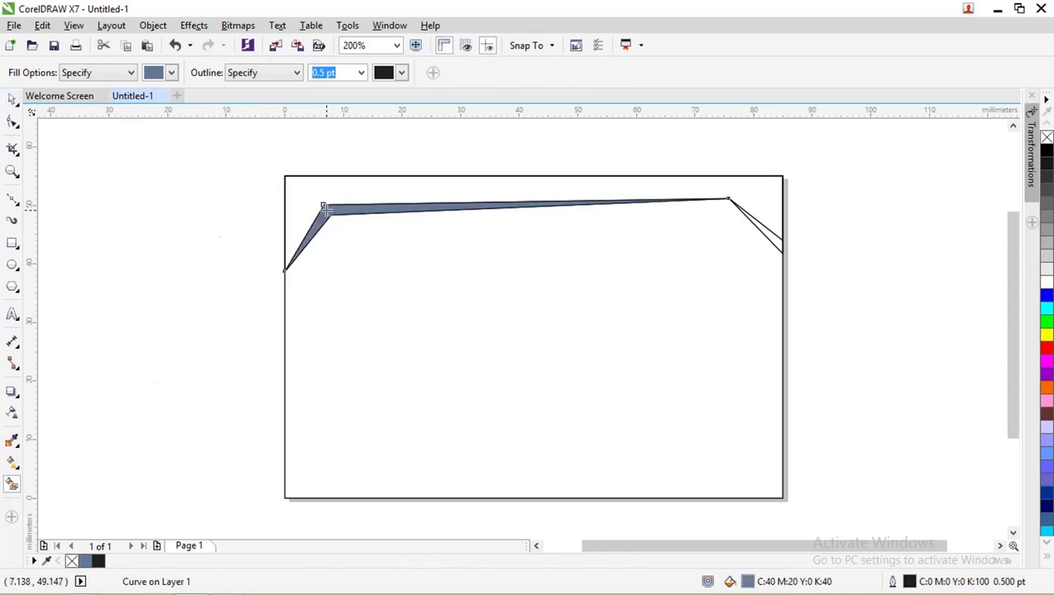
- Move the filled strip just below the two shapes, to about X 40, Y 42 mm, and remove its fill
click(13, 100)
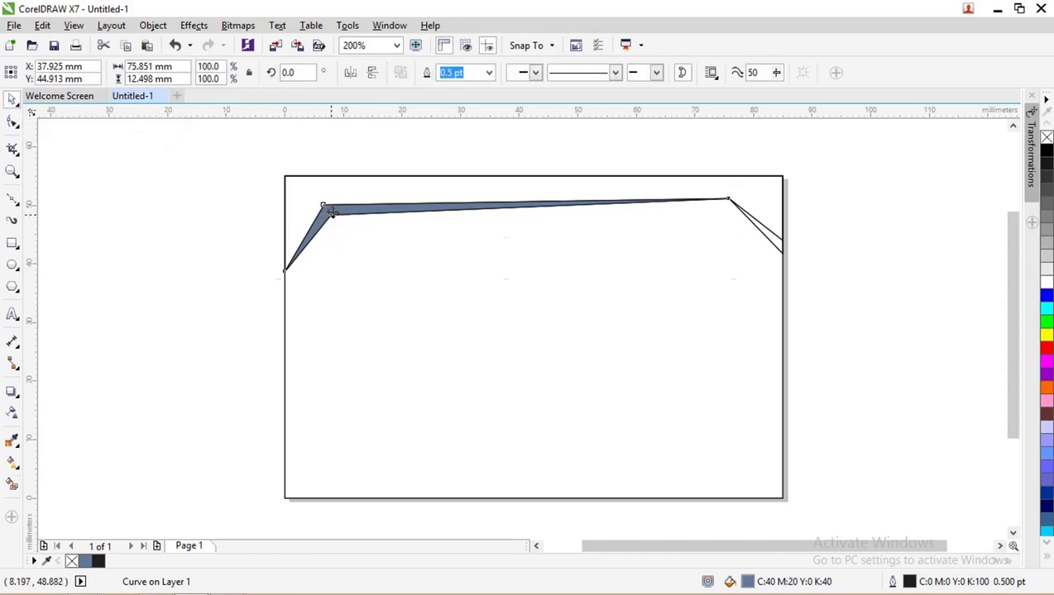
drag(332, 224, 345, 236)
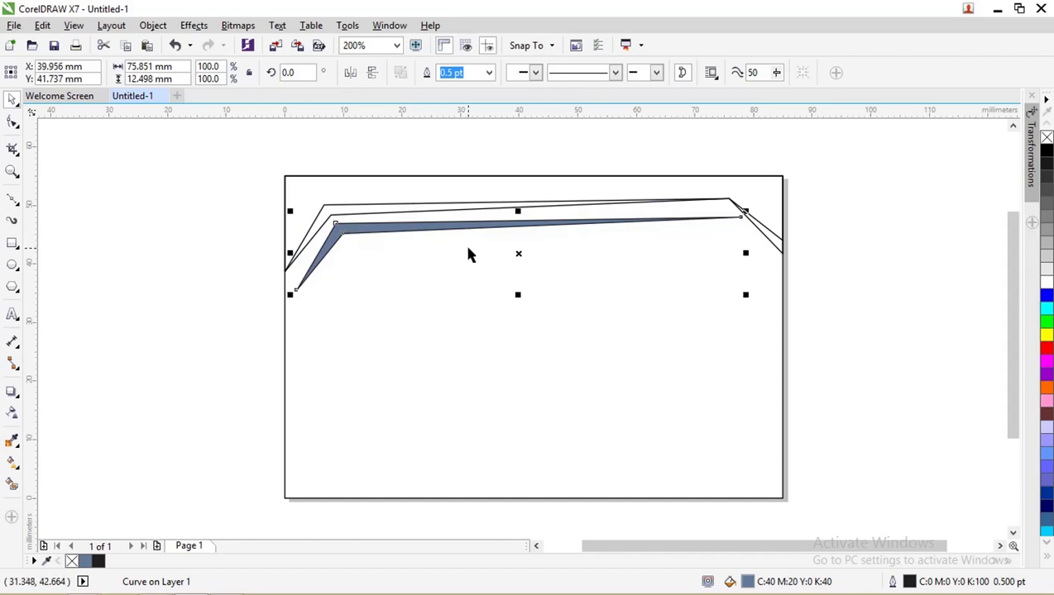
click(72, 562)
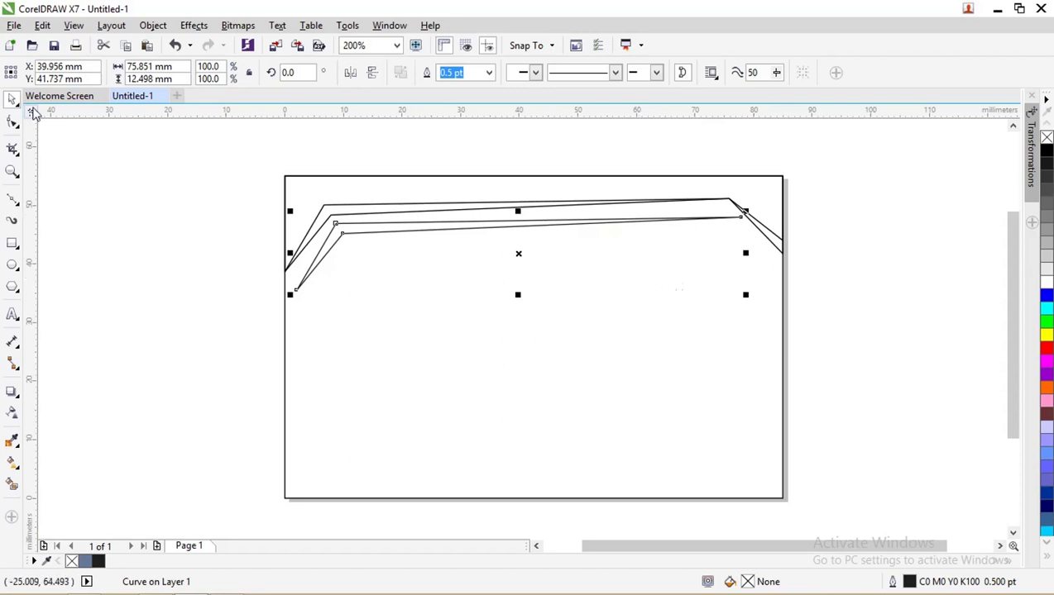
- Move the strip's right tip slightly up and inward and its left tip past the page's left edge to about X -4, Y 30 mm
click(12, 122)
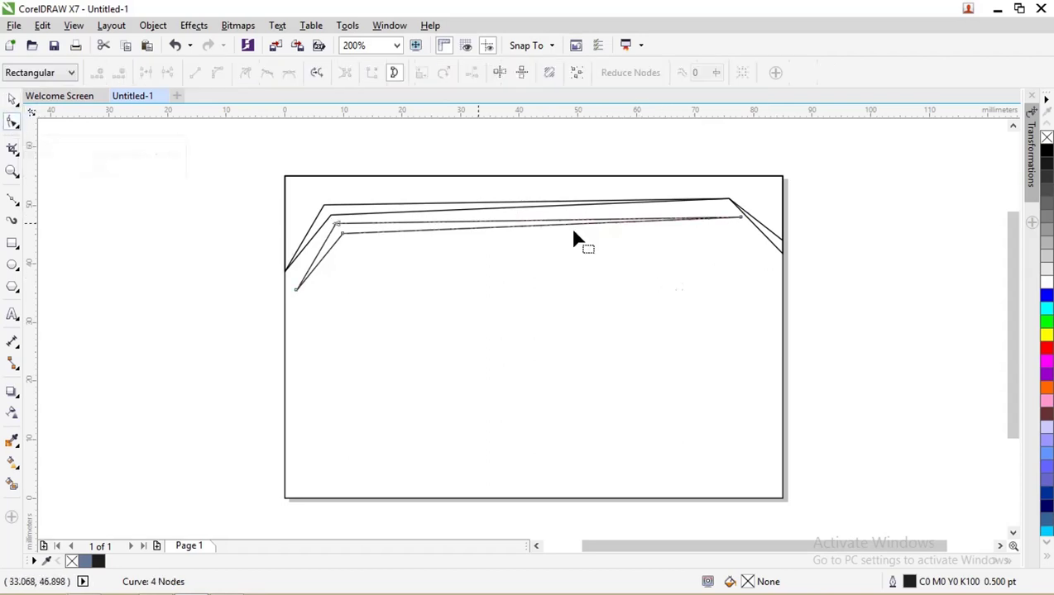
double_click(740, 219)
key(ctrl+z)
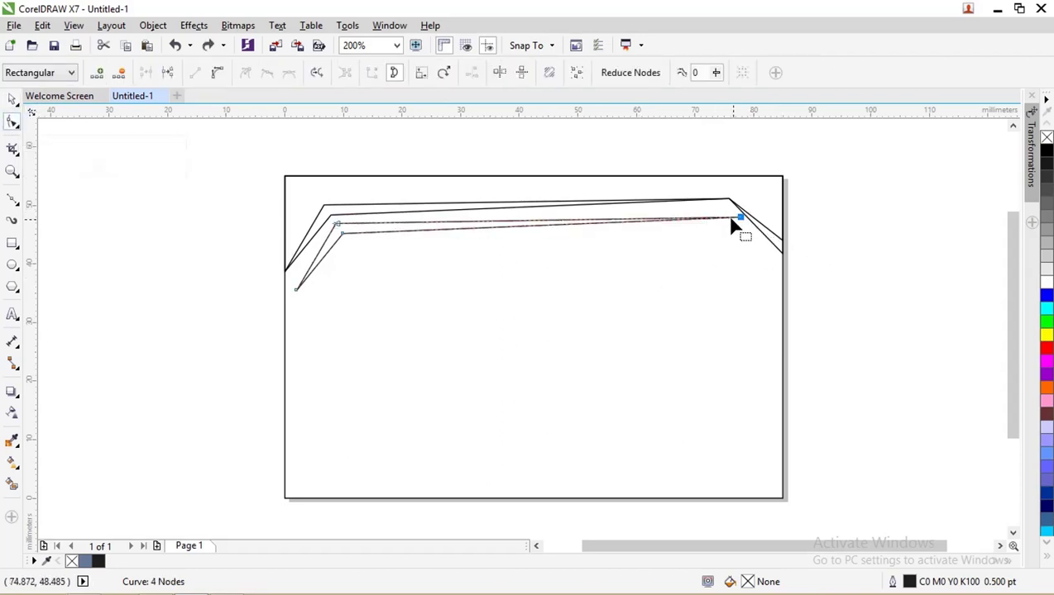
drag(743, 221, 720, 209)
drag(295, 289, 261, 324)
- Add a node beside the strip's left tip and reshape it into a flat end outside the page, with its outer node near X -5, Y 31 mm
scroll(301, 303, up, 1)
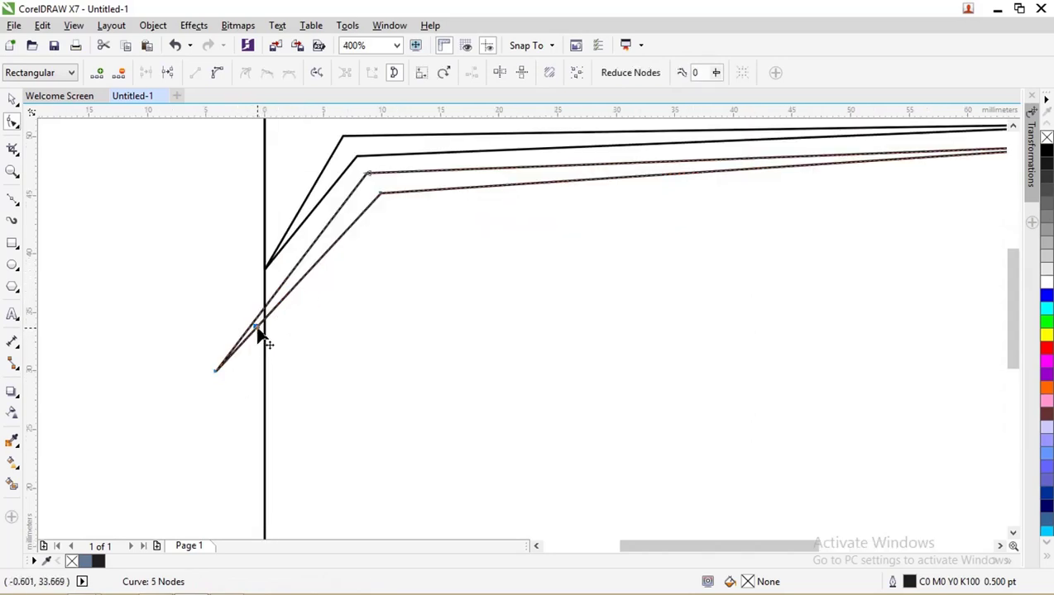
double_click(259, 337)
drag(259, 337, 205, 362)
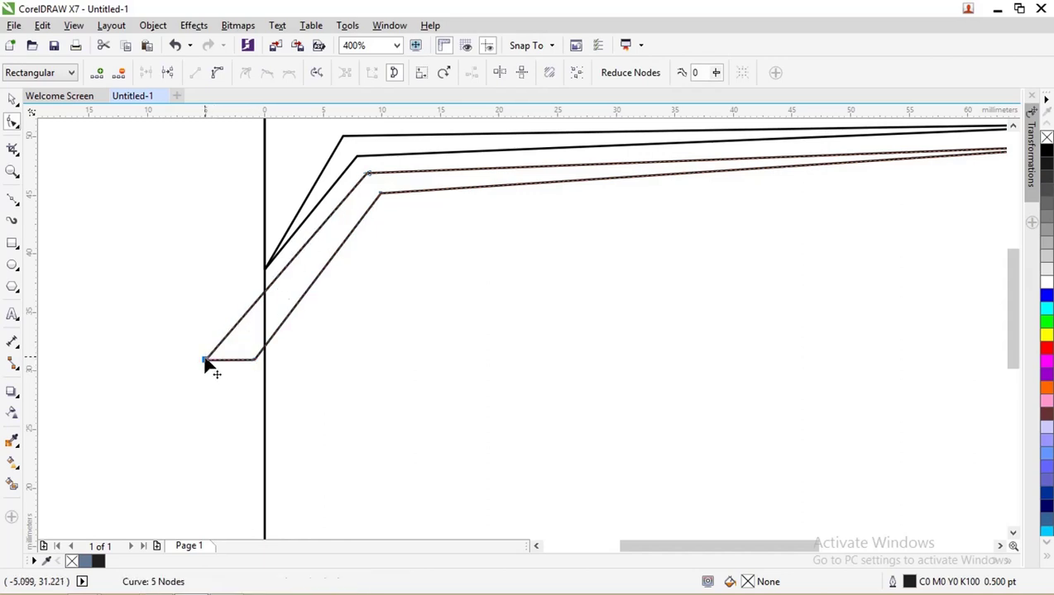
click(255, 361)
key(Delete)
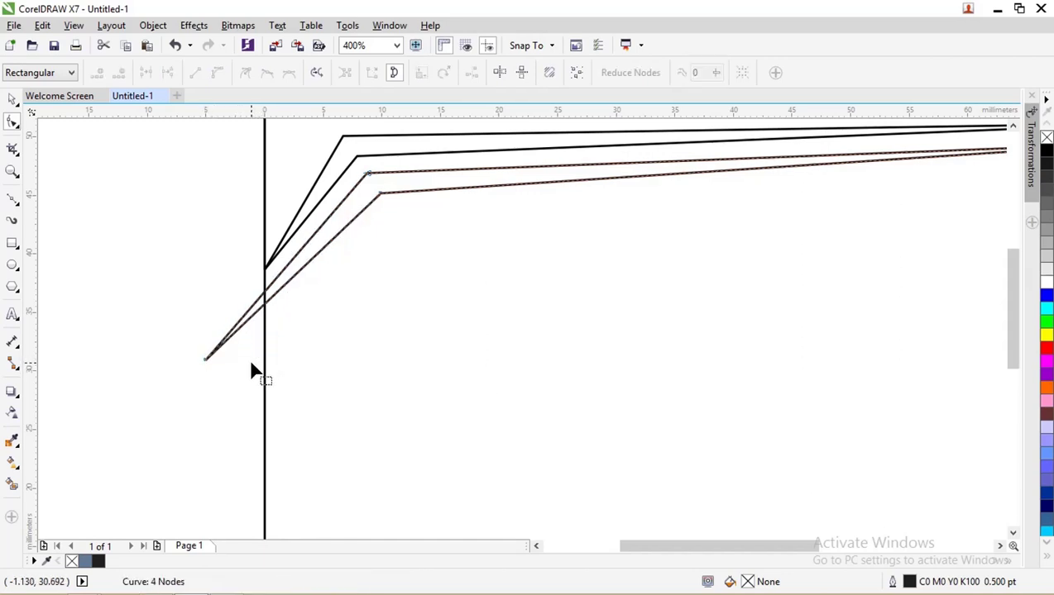
key(ctrl+z)
- Move the inner node of the strip's flat end down and outward to about X -2, Y 29 mm
drag(254, 359, 244, 384)
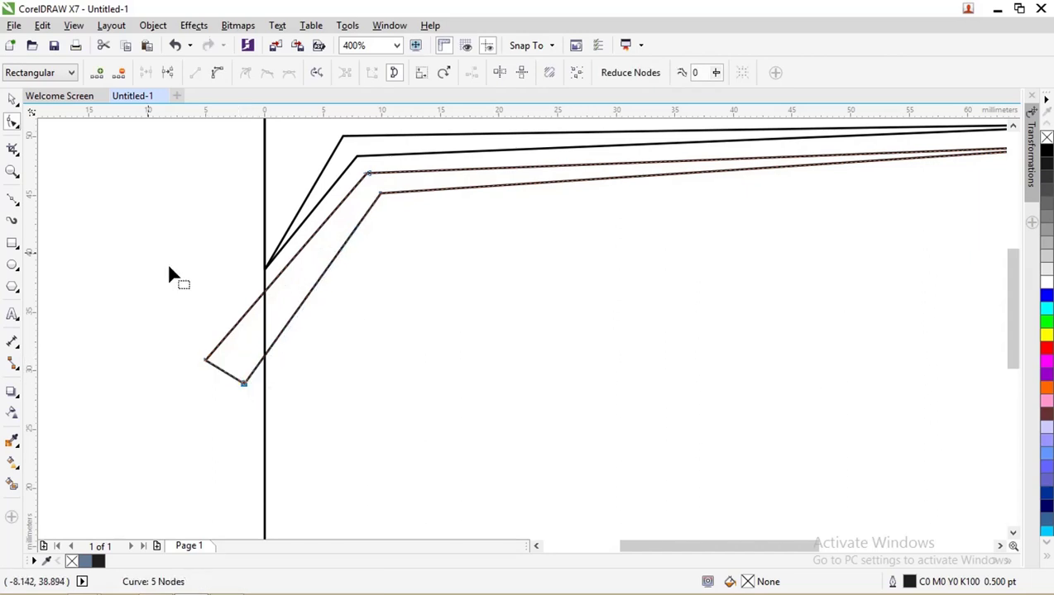
click(13, 99)
click(100, 217)
key(z)
right_click(306, 237)
right_click(337, 229)
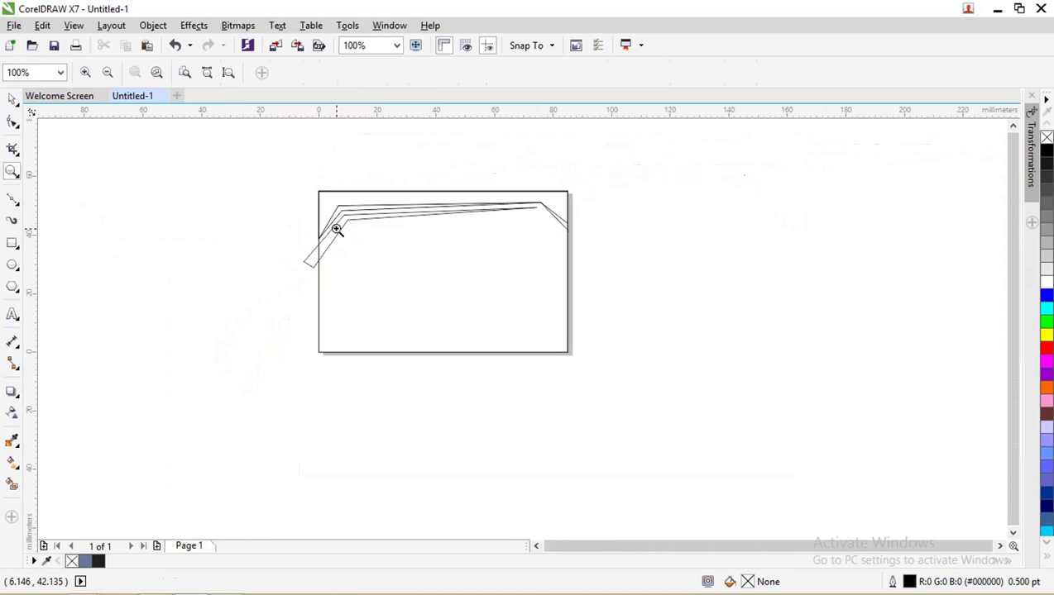
click(539, 240)
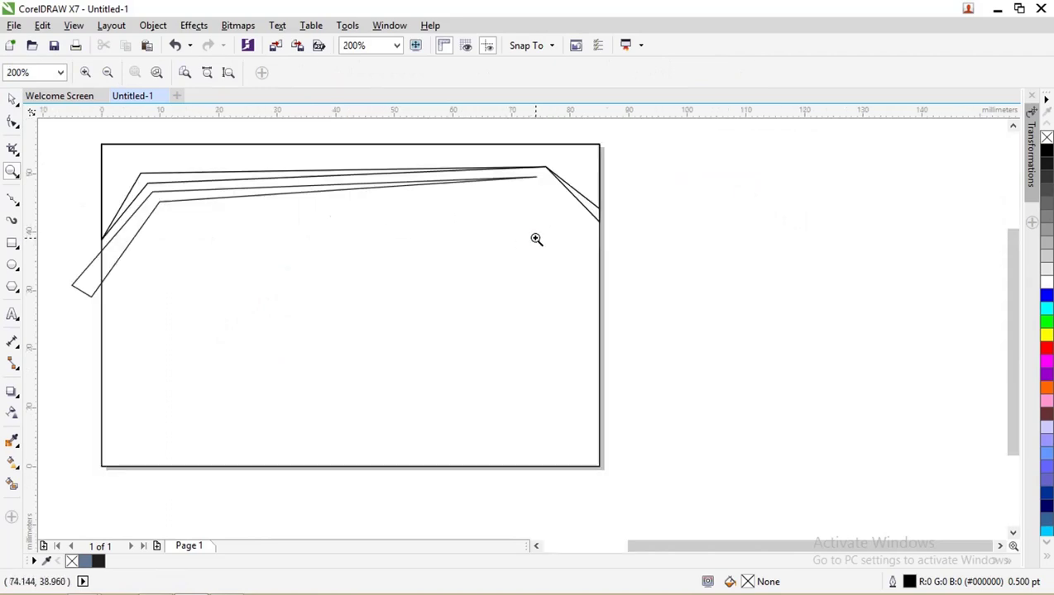
click(12, 100)
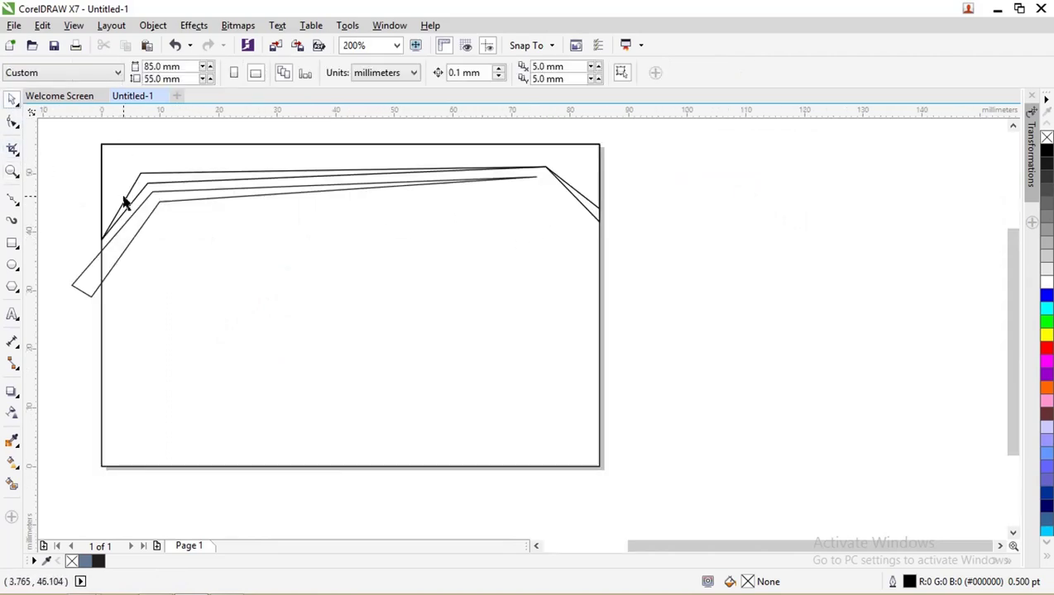
click(14, 487)
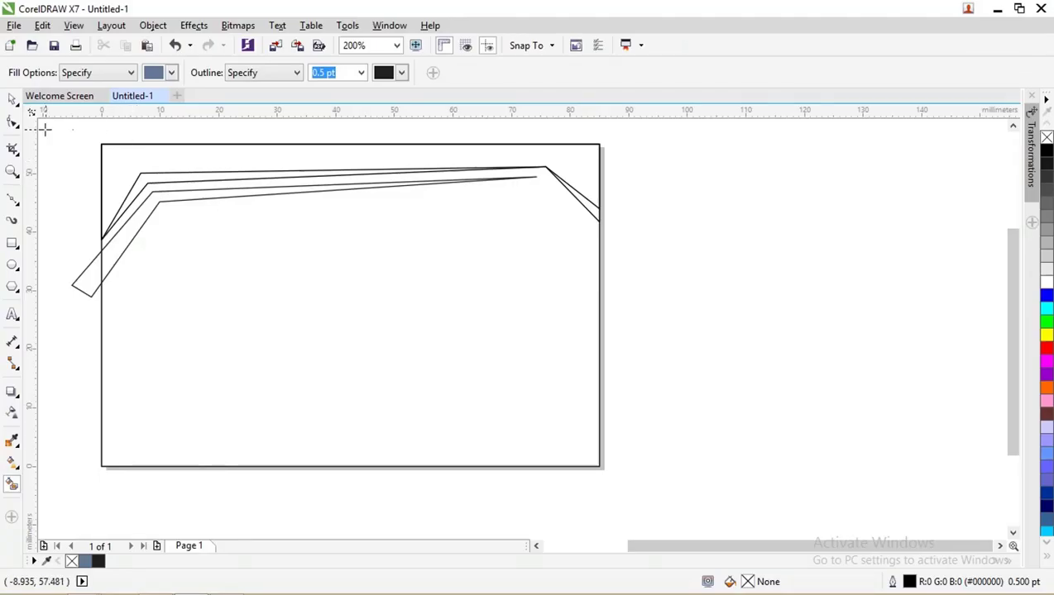
click(12, 98)
scroll(151, 246, up, 1)
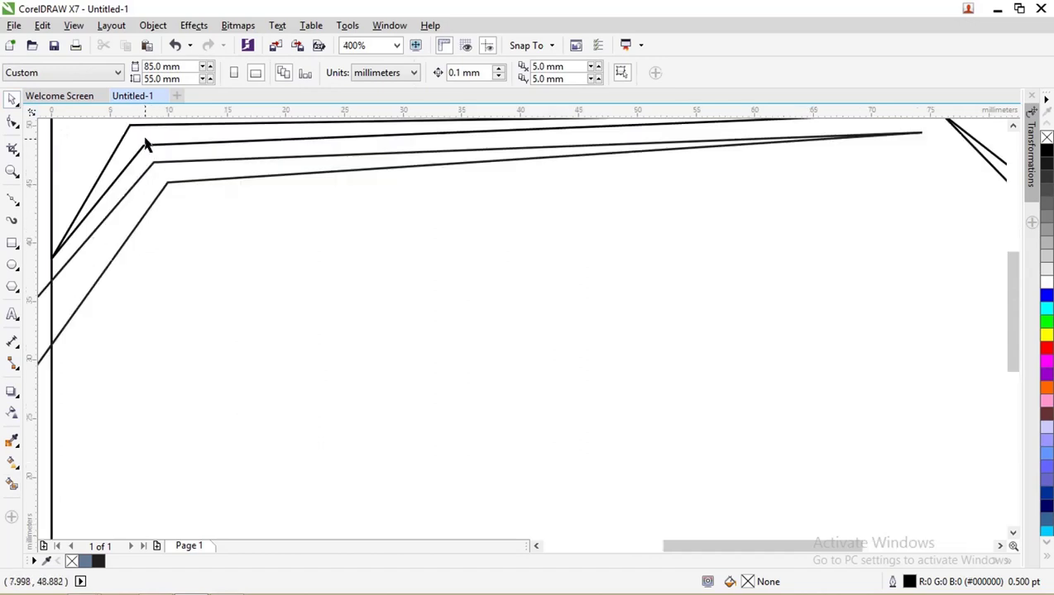
scroll(148, 146, down, 1)
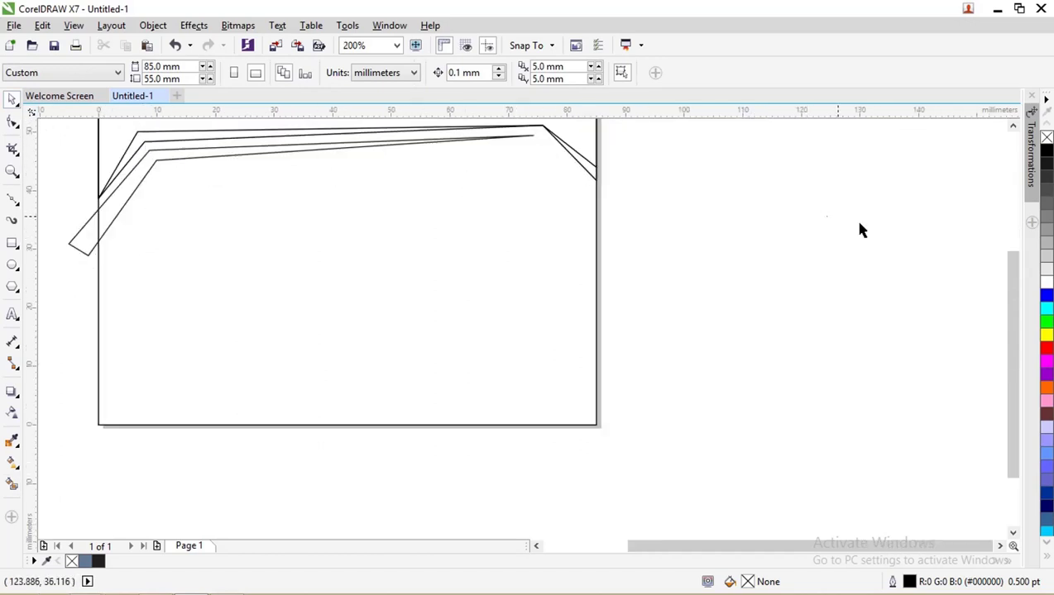
drag(1011, 299, 1009, 260)
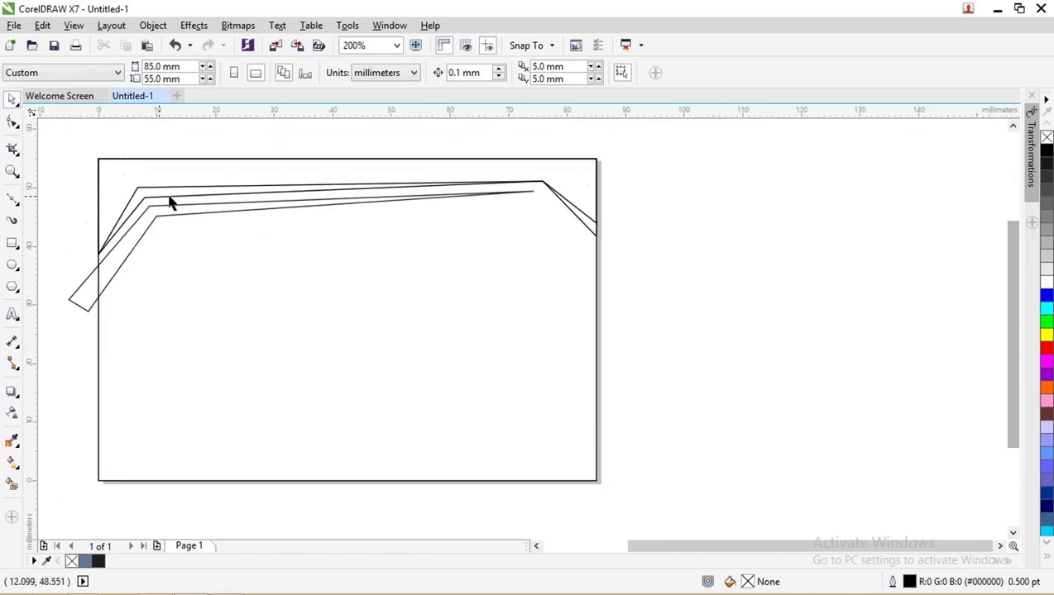
- Draw a short 0.5 pt line, about 1.2 × 1.7 mm, joining the left corner nodes of the two upper shapes
click(12, 201)
click(40, 215)
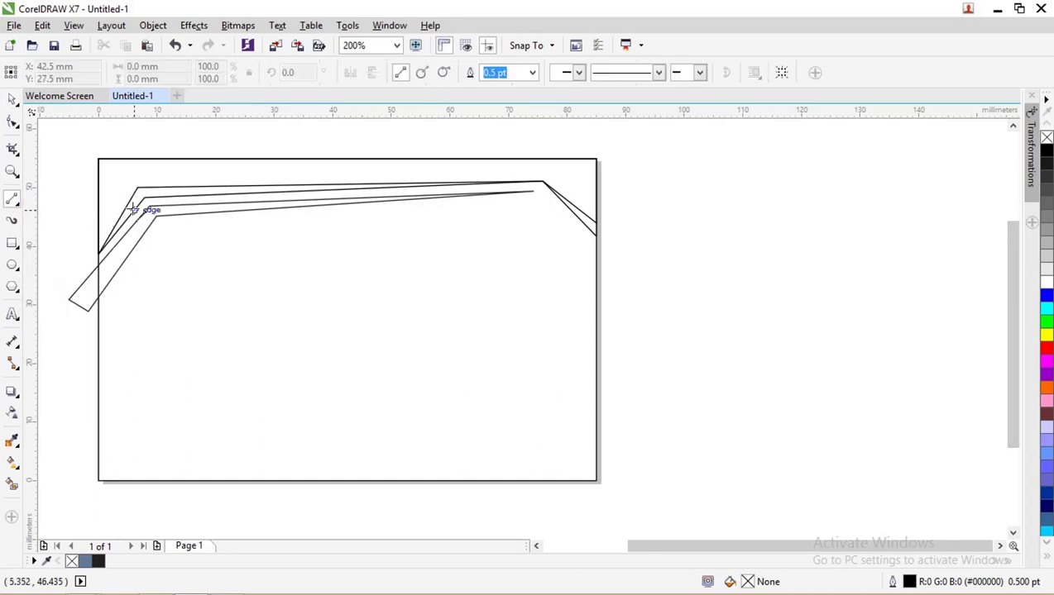
scroll(135, 210, up, 1)
click(140, 167)
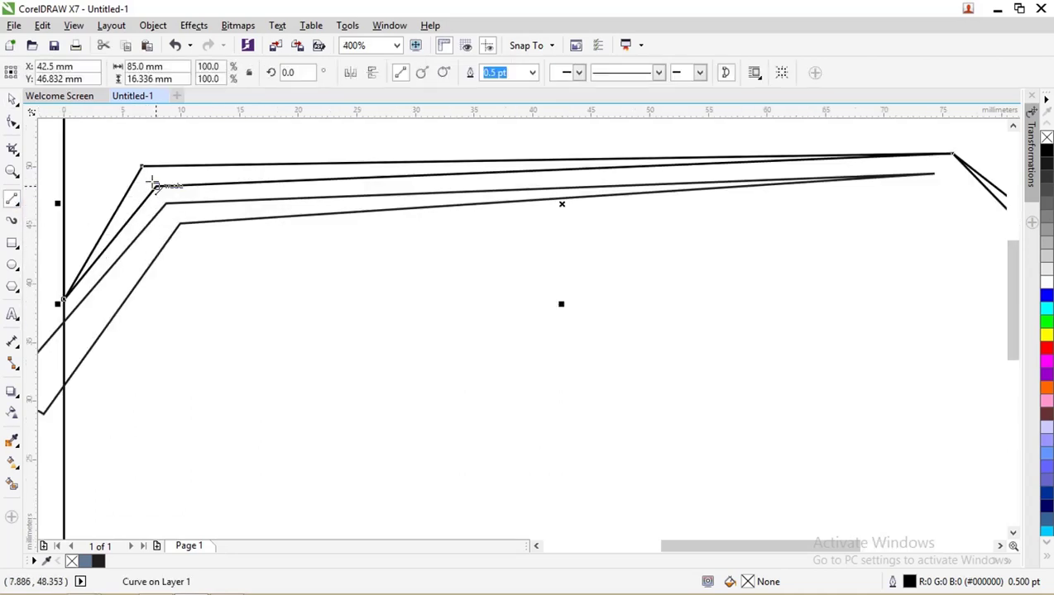
drag(157, 189, 143, 165)
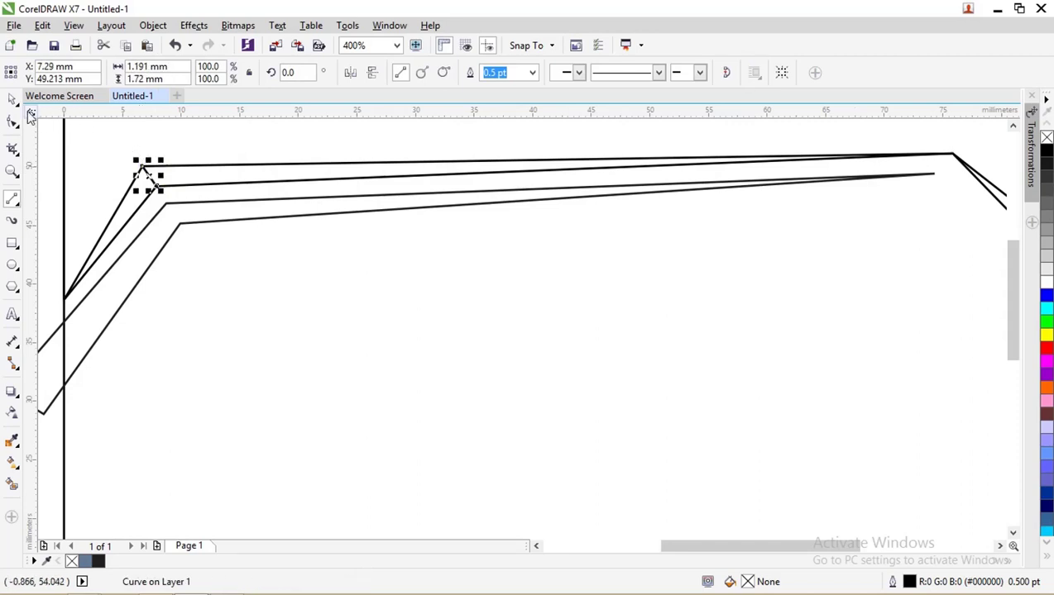
click(13, 101)
click(56, 153)
scroll(72, 158, down, 2)
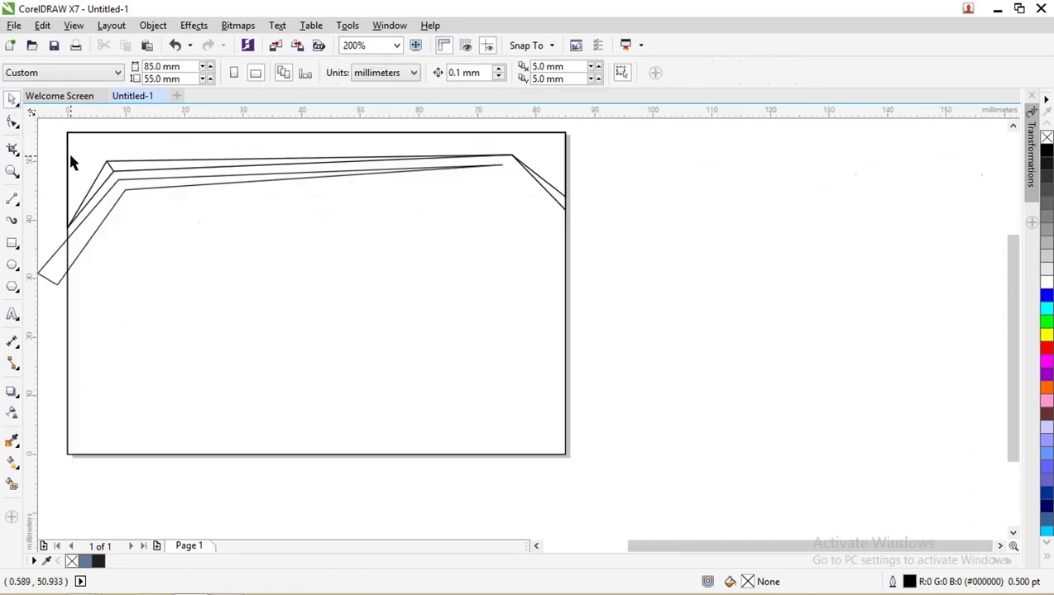
- Smart-fill the top area, the two thin slivers beneath it and the lower strip inside the page in blue-grey with a 0.5 pt outline
click(12, 485)
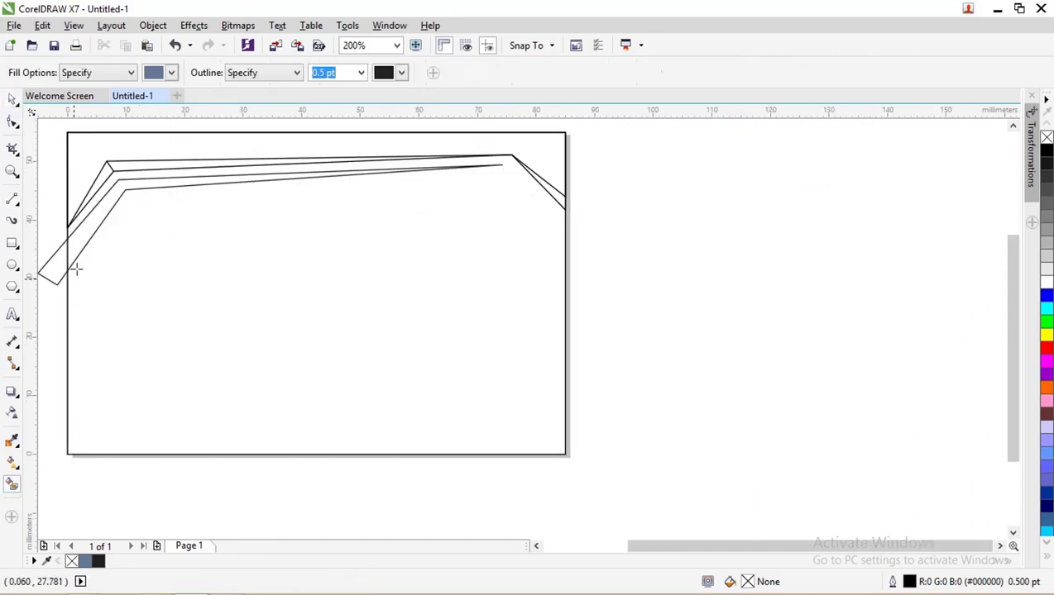
click(78, 150)
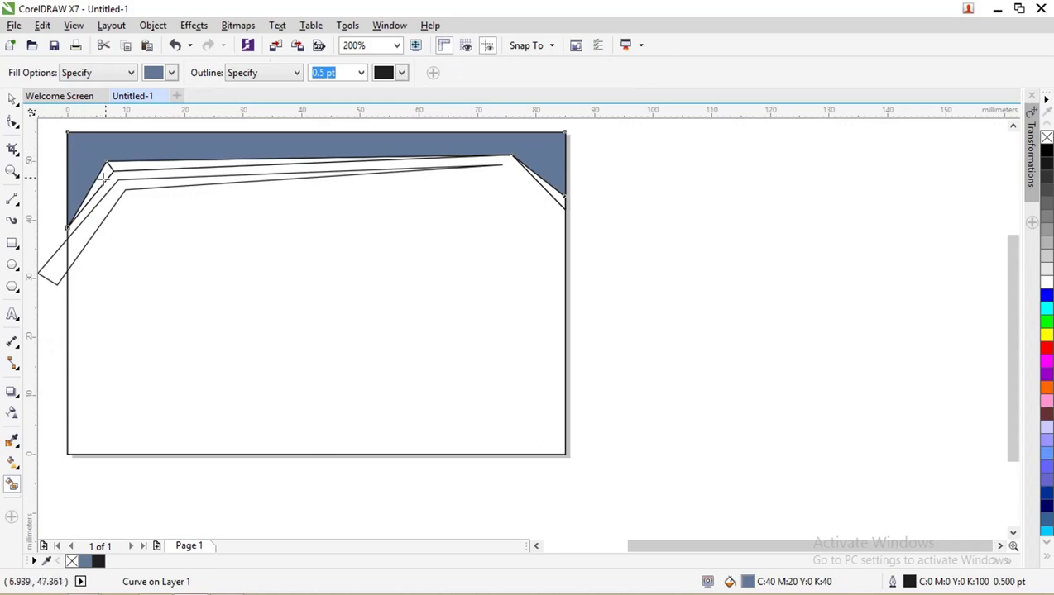
click(130, 166)
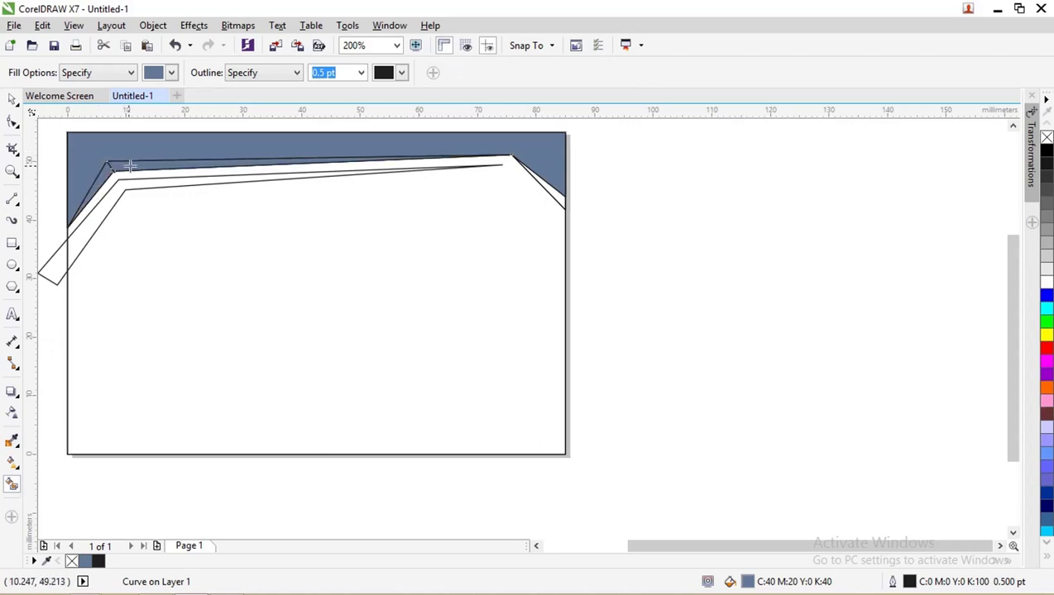
click(559, 193)
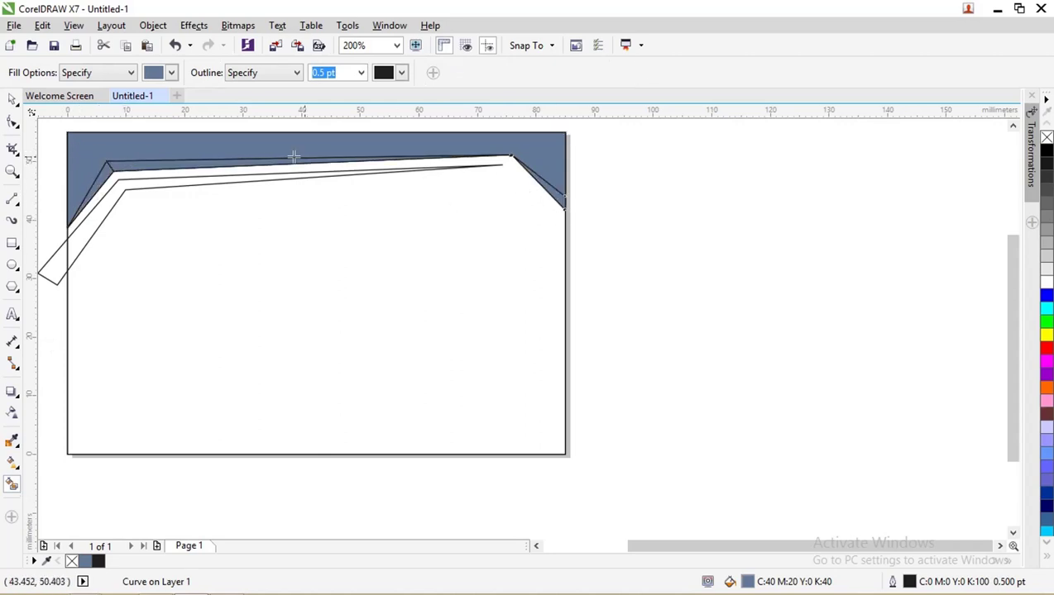
click(146, 182)
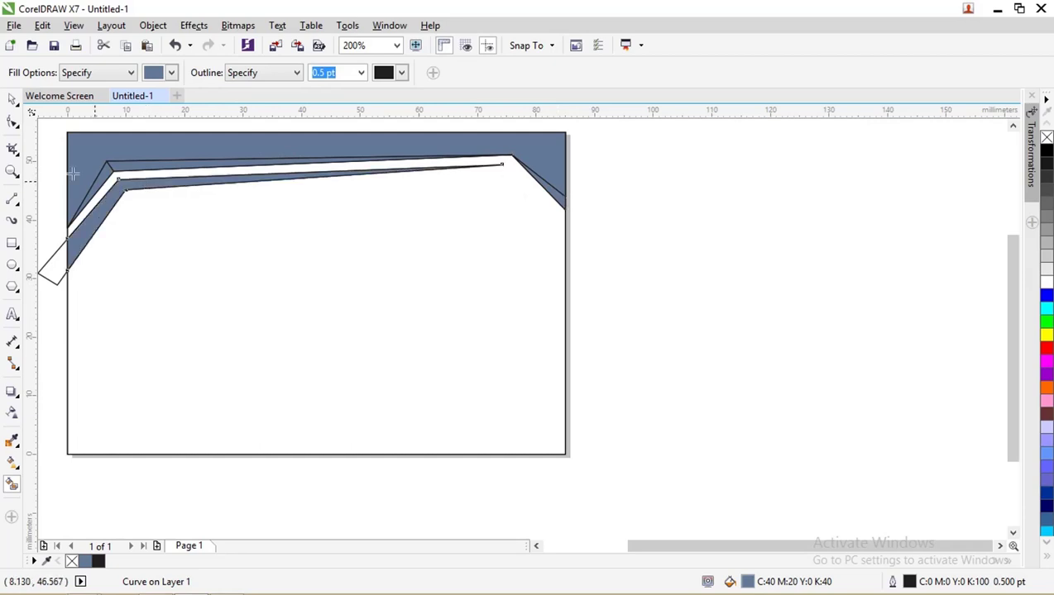
click(12, 98)
click(722, 236)
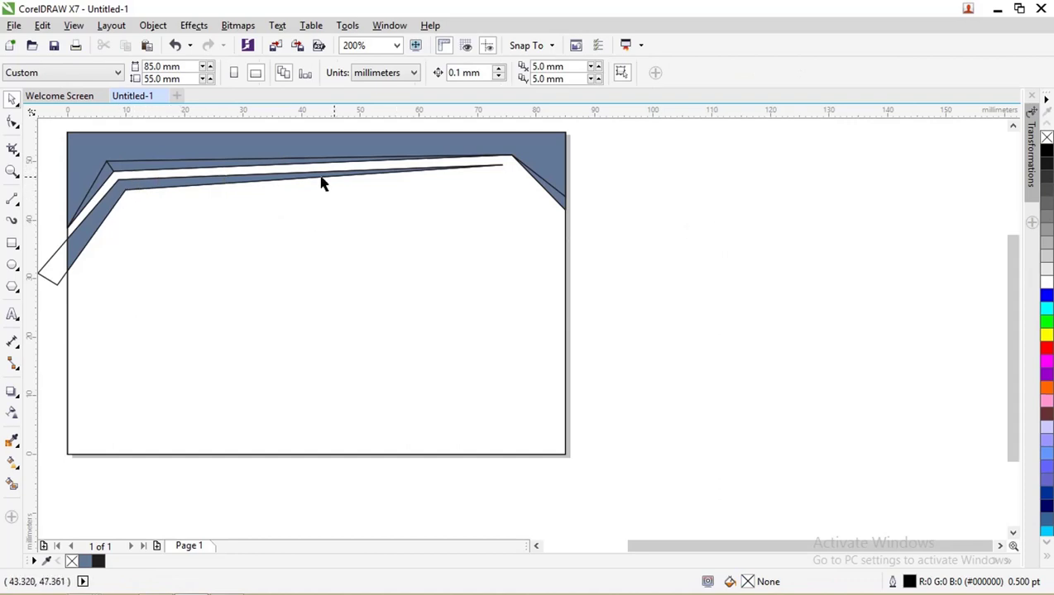
- Move the unfilled lower strip's rotation centre to its right tip and make a copy rotated about 1.1° downward
scroll(72, 245, up, 1)
scroll(75, 242, down, 1)
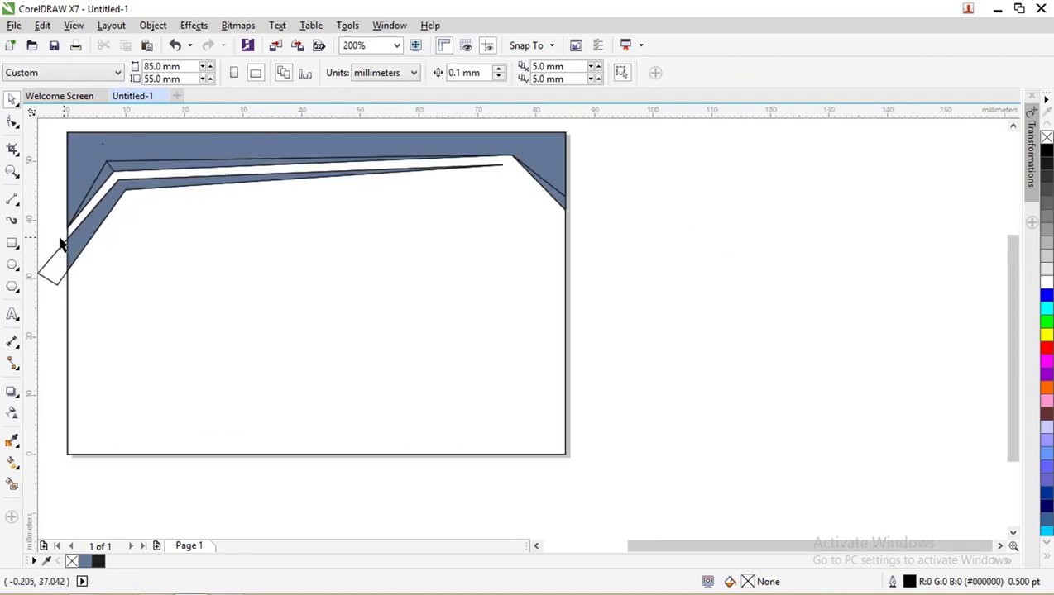
click(49, 262)
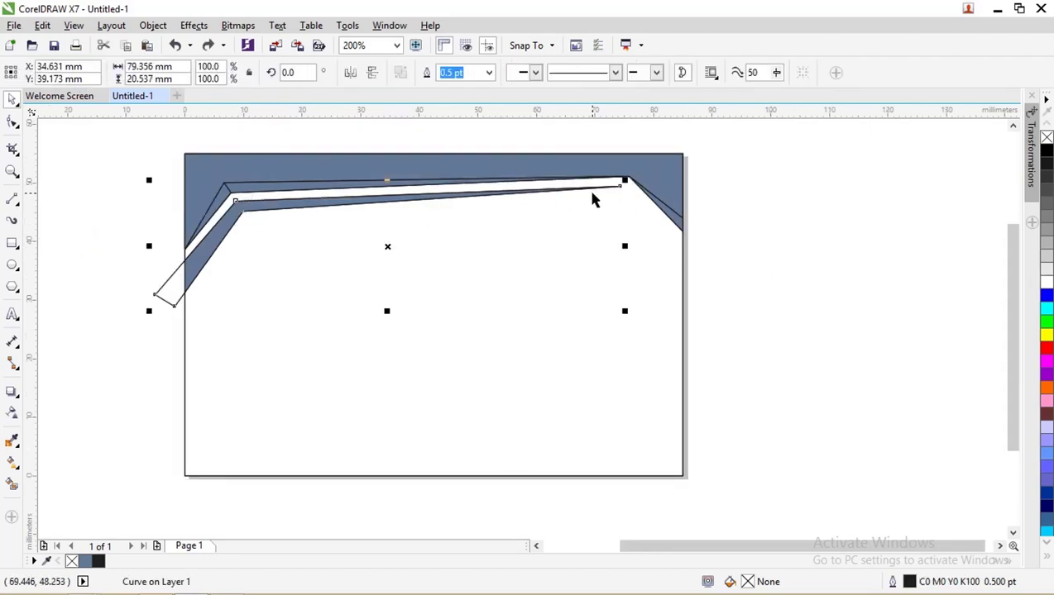
click(577, 189)
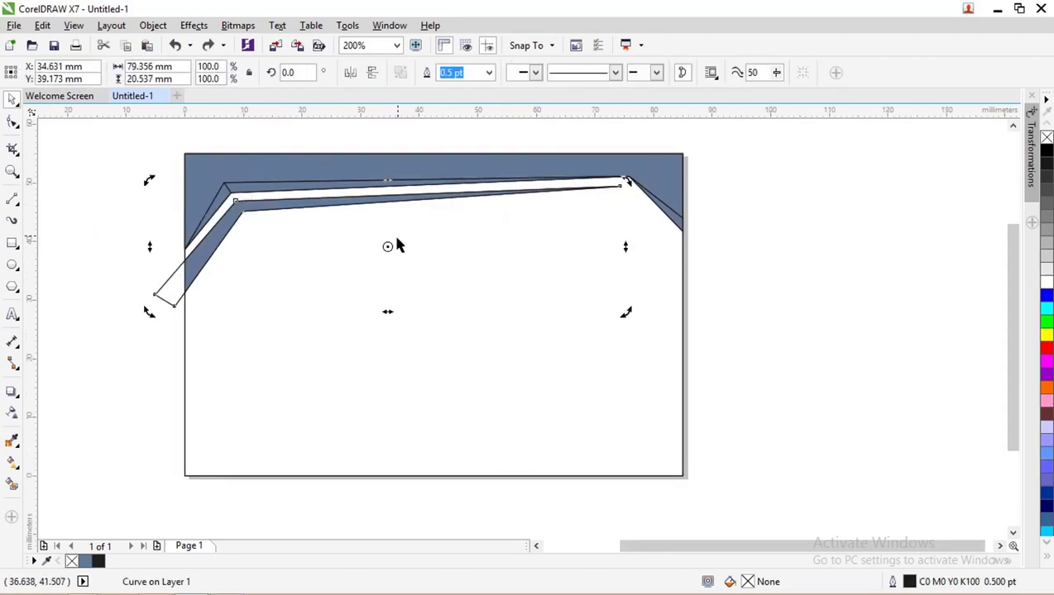
drag(387, 246, 620, 185)
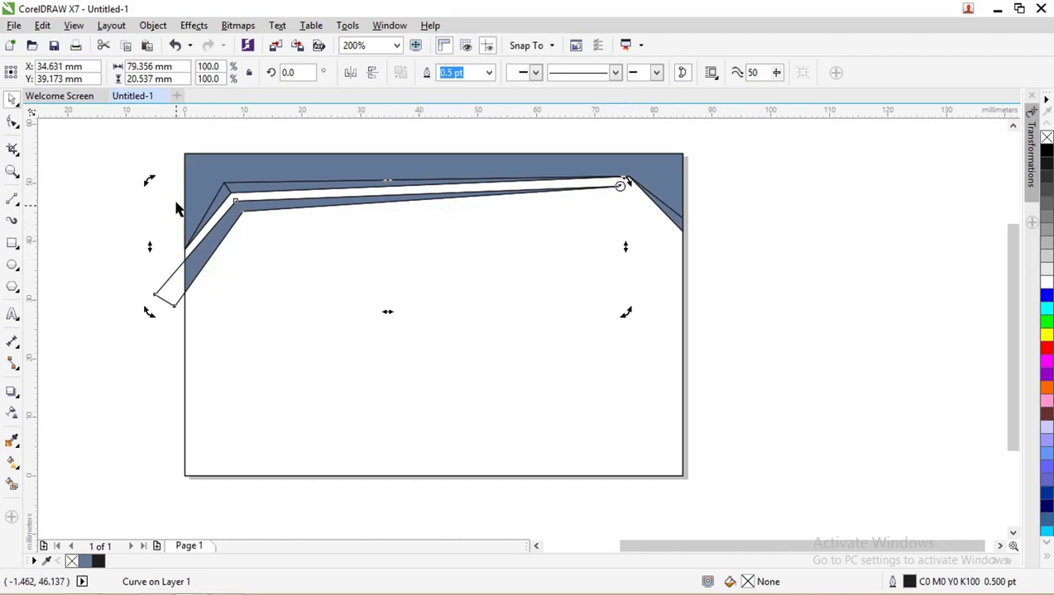
scroll(177, 203, up, 1)
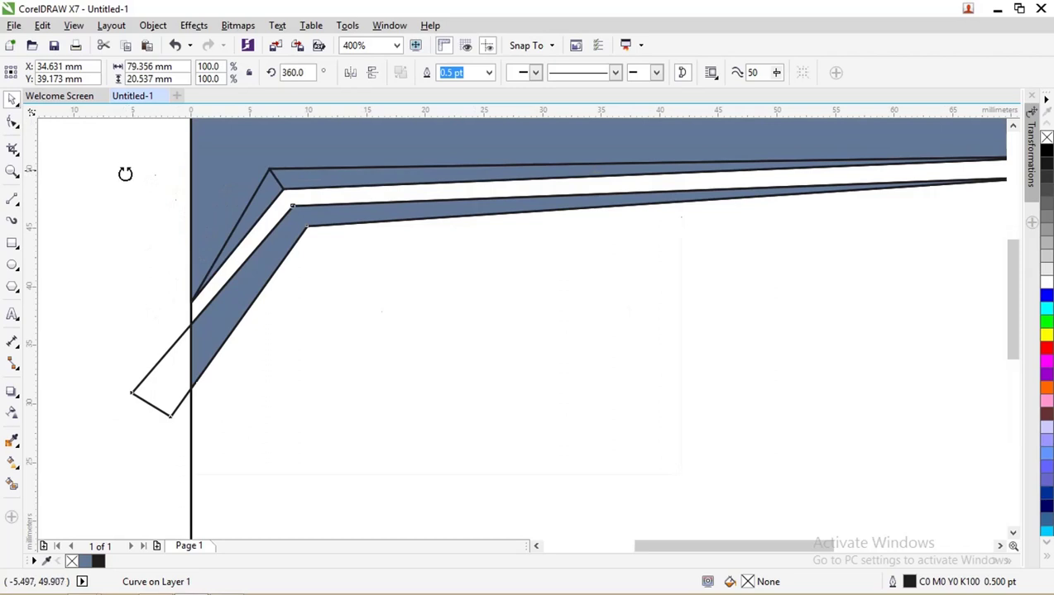
drag(125, 172, 121, 182)
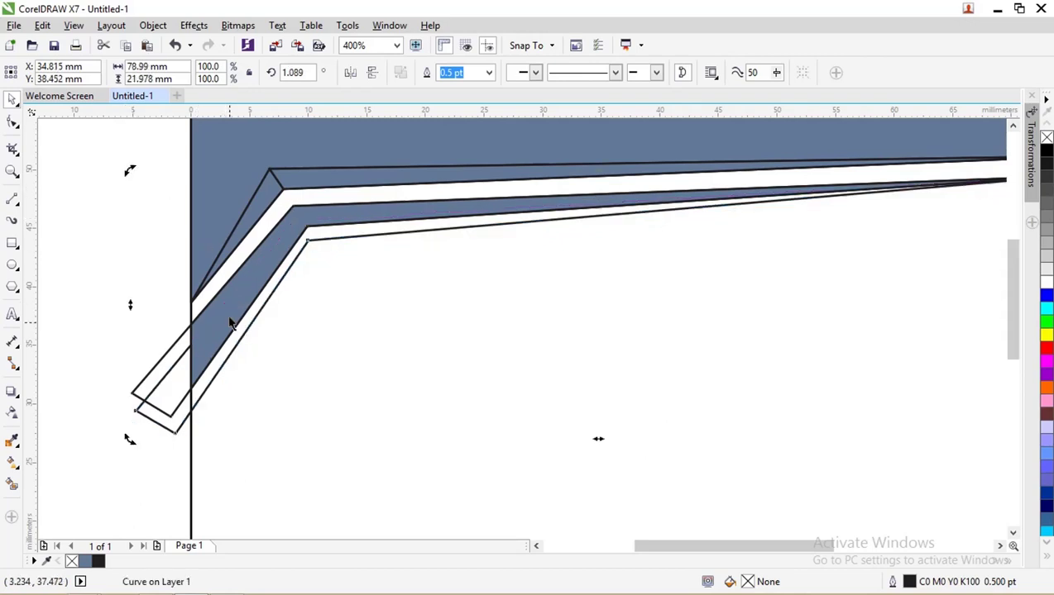
- Bring the rotated strip outline to the front of the page
click(223, 368)
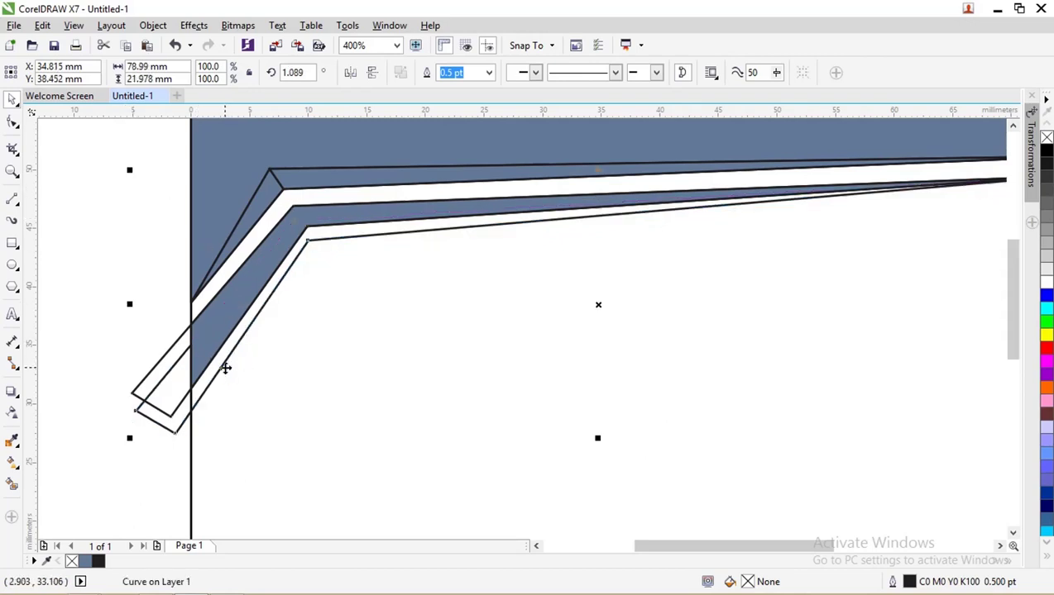
right_click(225, 369)
mouse_move(317, 424)
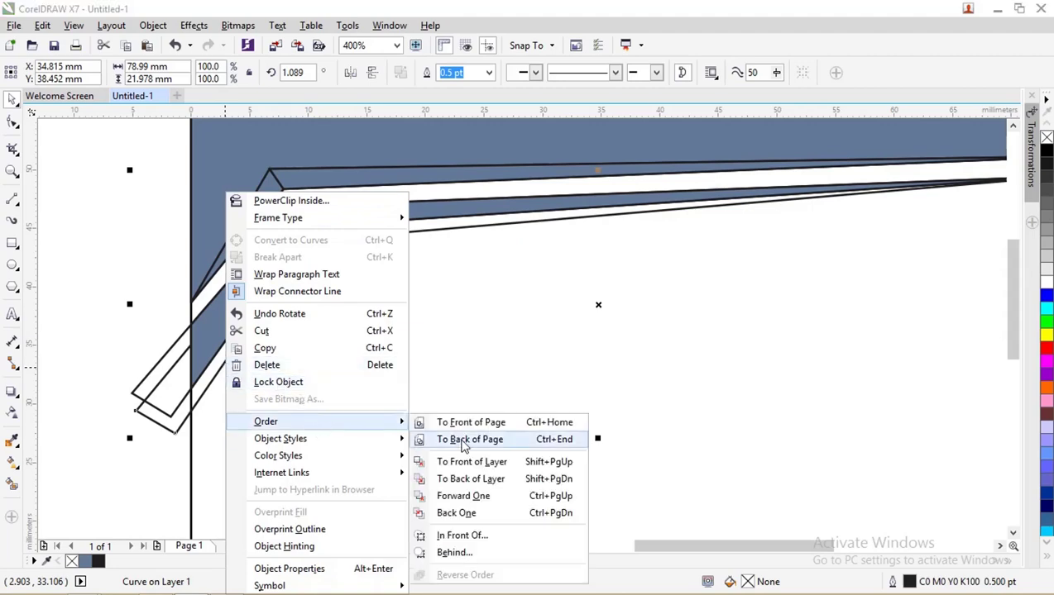
click(472, 431)
- Move the rotated outline's upper corner node to about X 9.2, Y 46 mm, midway across the filled strip
scroll(301, 217, up, 3)
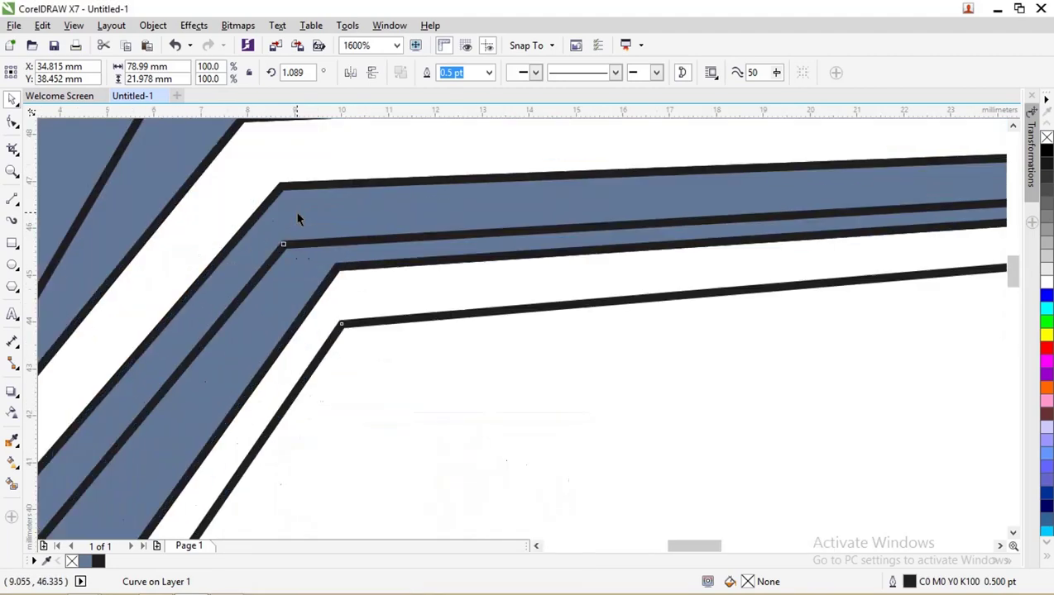
scroll(313, 215, down, 2)
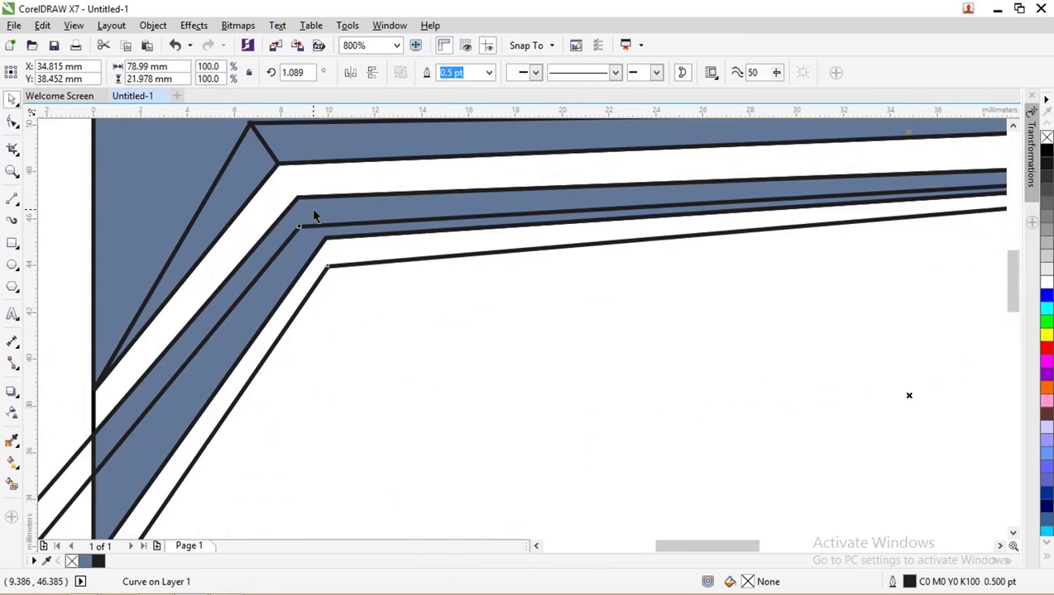
scroll(312, 215, up, 1)
click(12, 123)
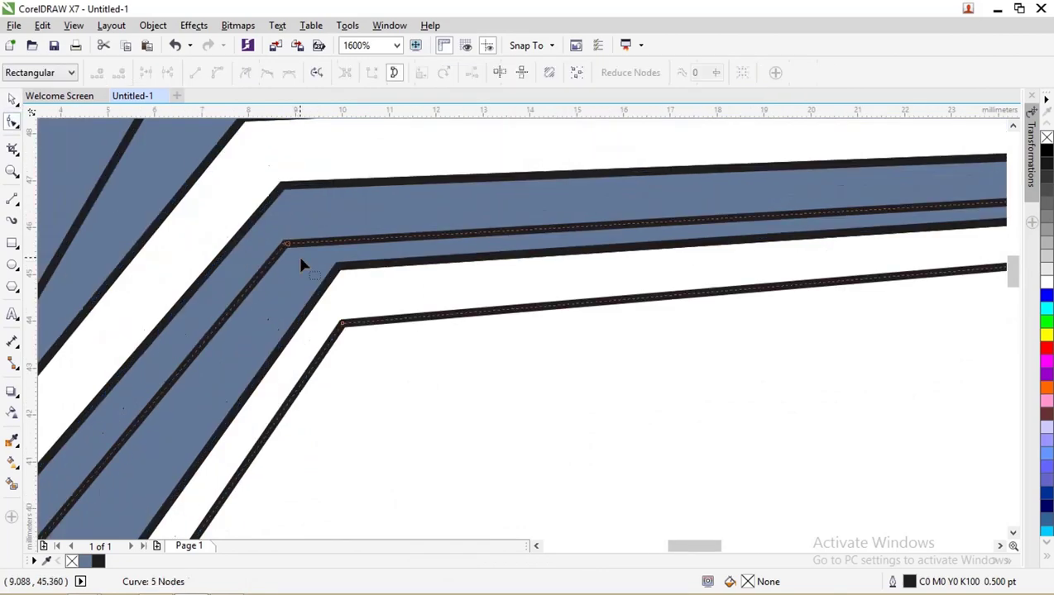
click(287, 249)
drag(287, 247, 306, 233)
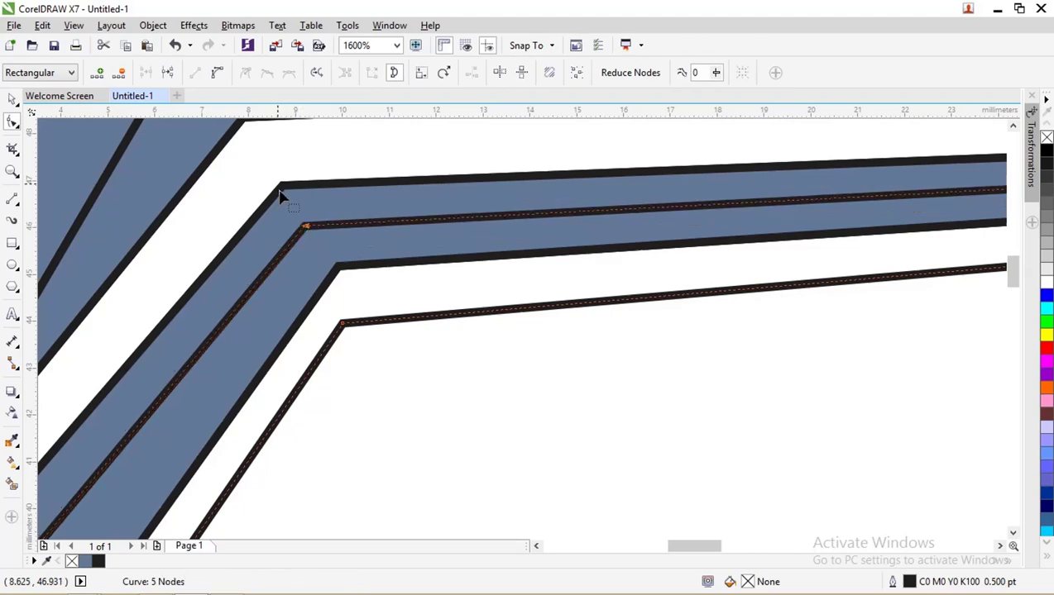
- Select the rotated outline together with the filled lower strip and create a new shape from their overlap with Intersect
scroll(446, 252, left, 1)
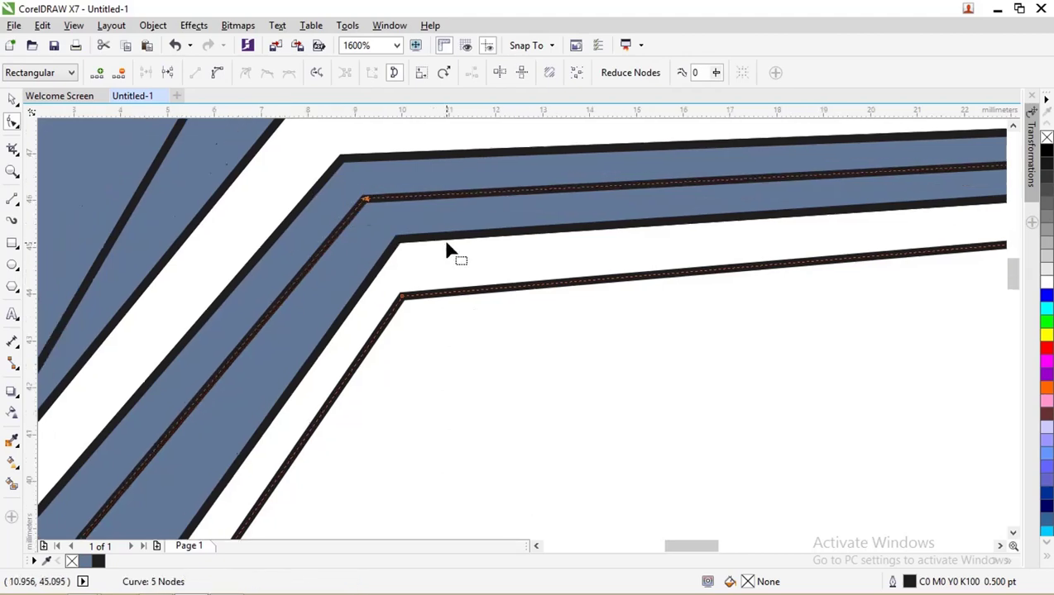
shift+click(376, 161)
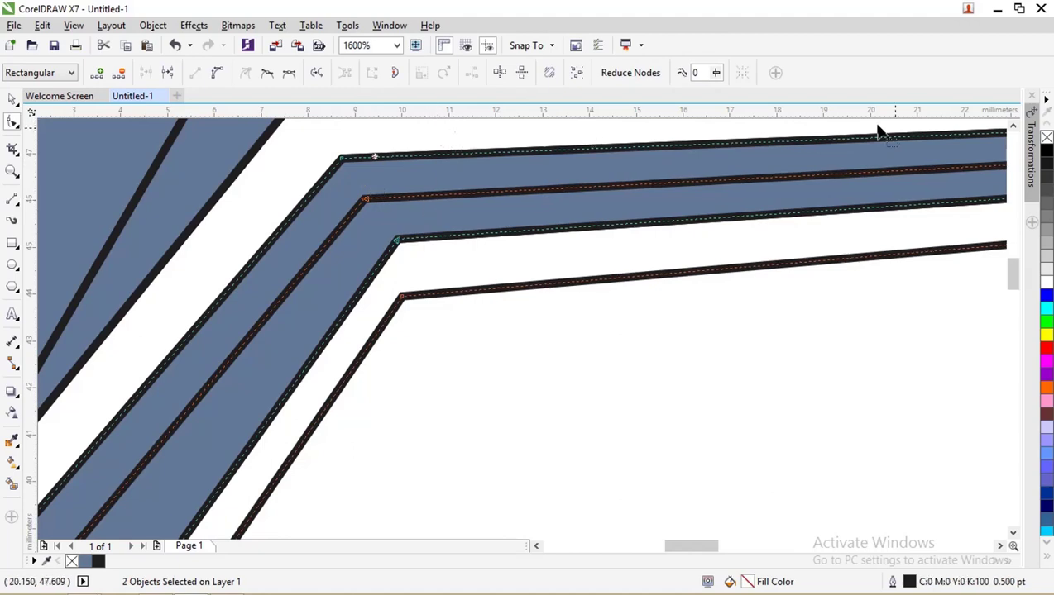
click(12, 99)
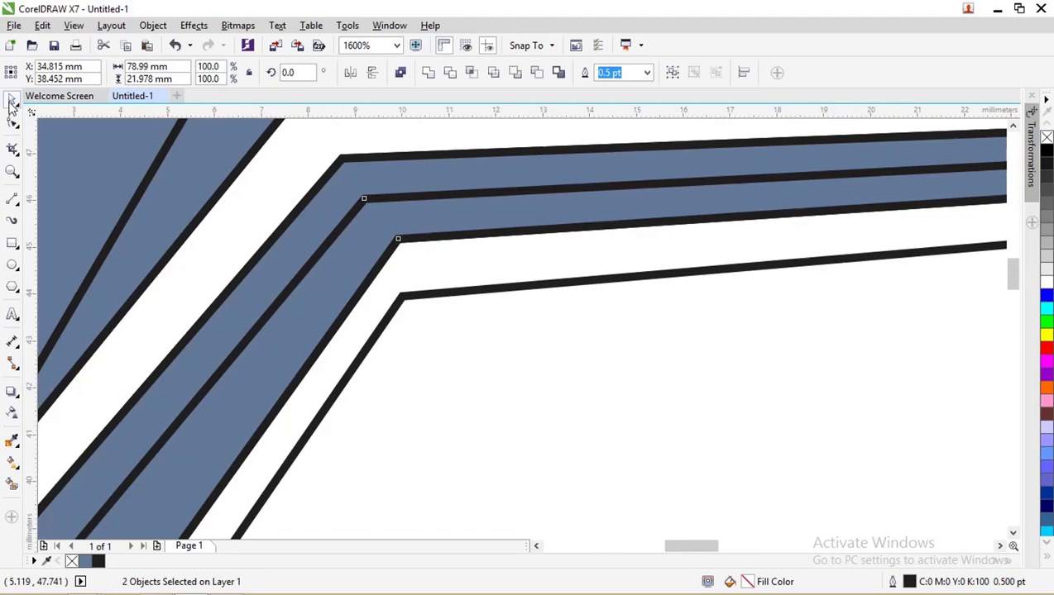
click(476, 76)
scroll(410, 178, down, 2)
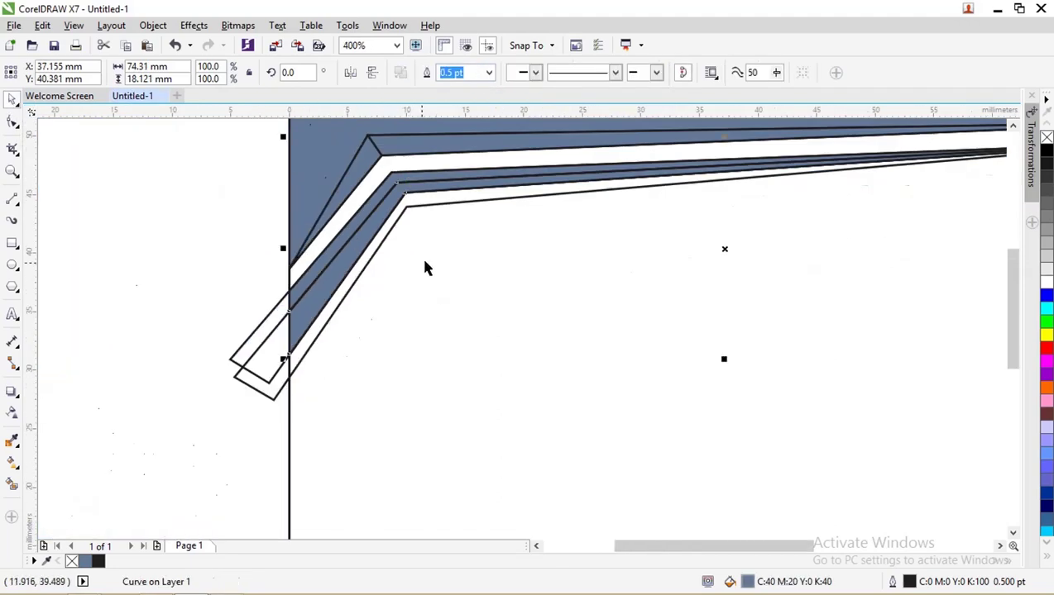
- Delete the rotated strip outline and select the overlap shape left on the filled lower strip
click(273, 394)
click(273, 399)
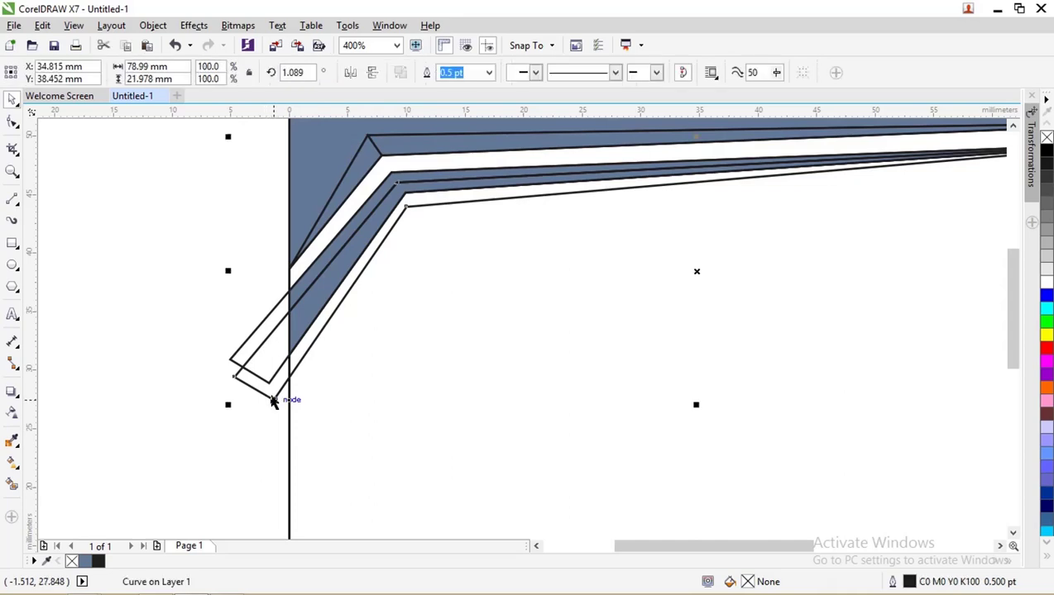
key(Delete)
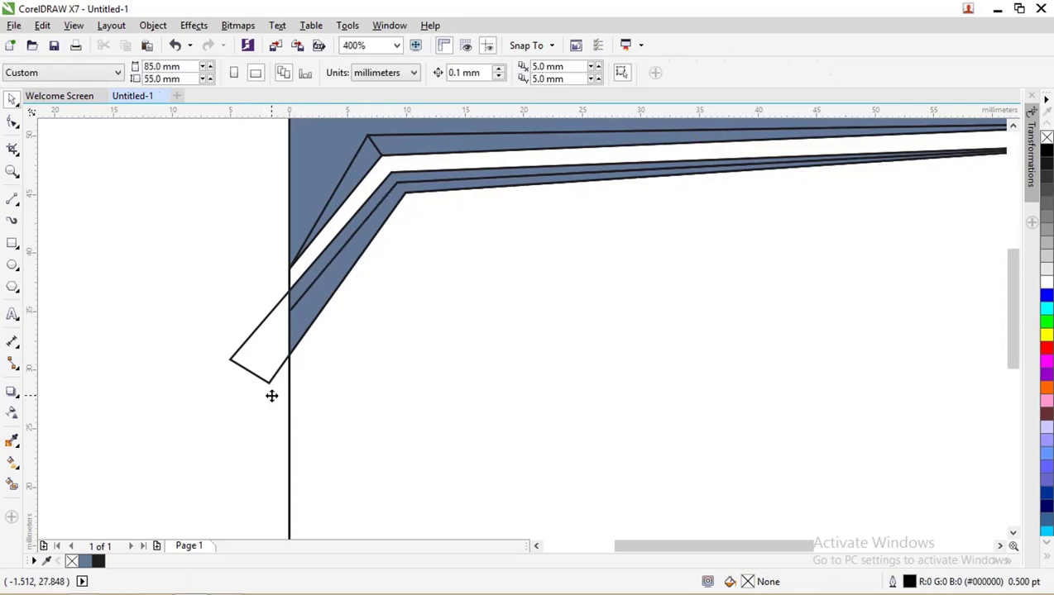
click(303, 288)
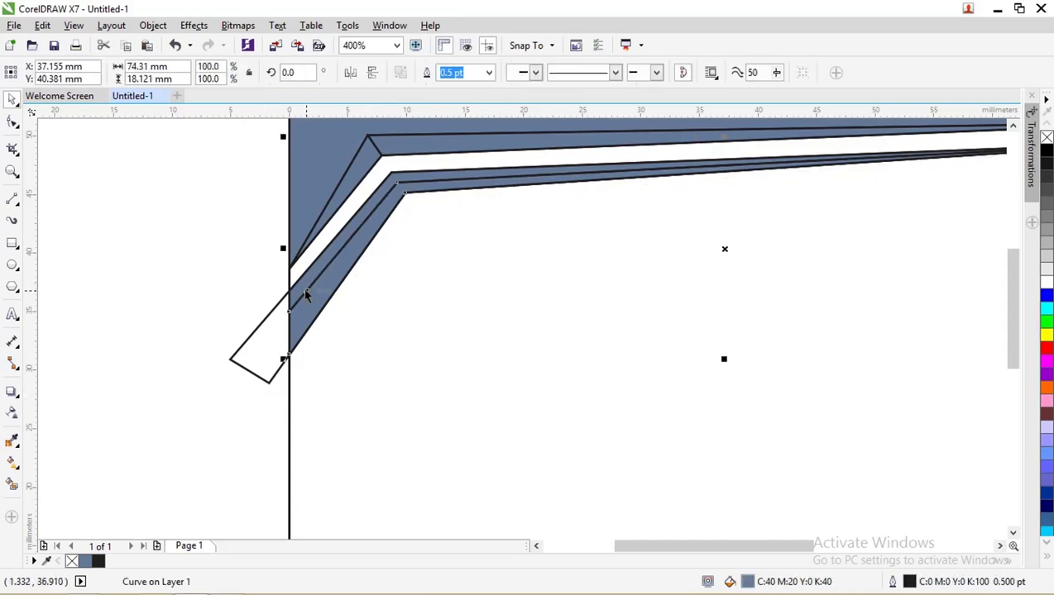
scroll(318, 259, up, 2)
scroll(324, 238, down, 2)
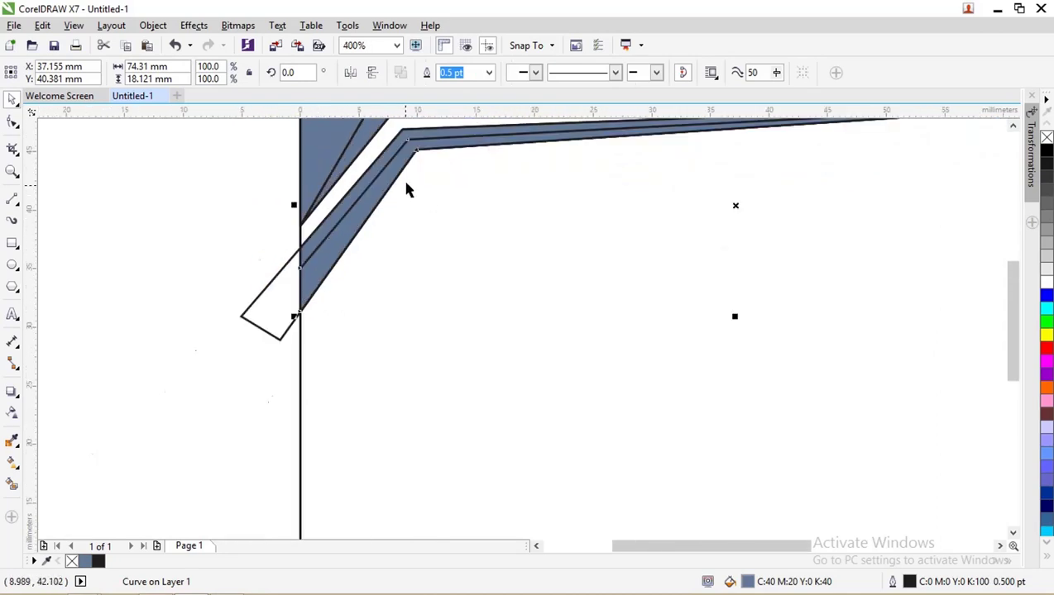
scroll(341, 231, up, 3)
scroll(316, 280, down, 1)
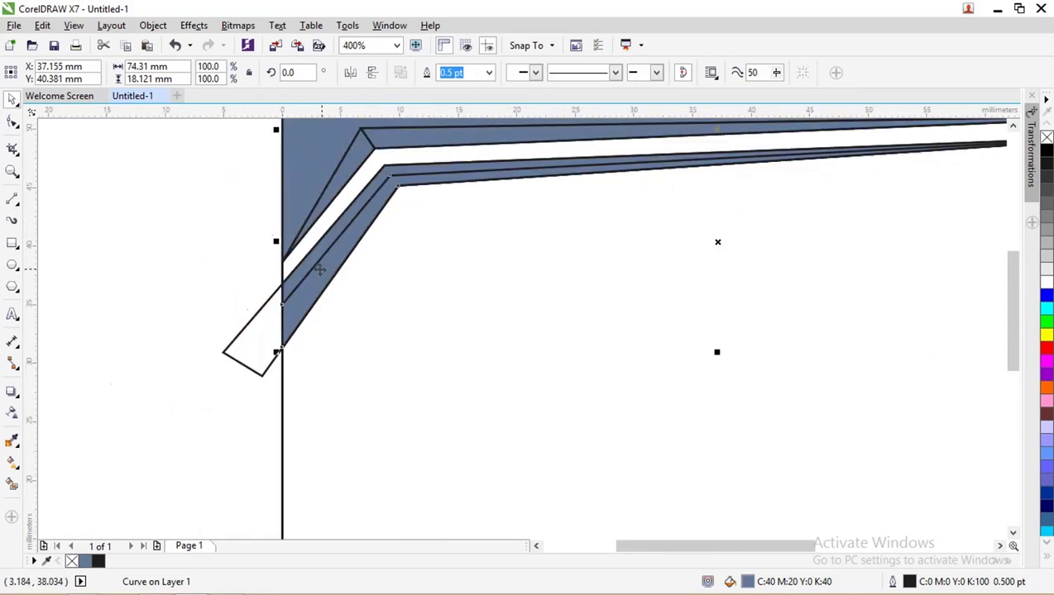
- Undo the deletion of the rotated outline and the preceding Intersect operation
drag(335, 241, 336, 242)
key(Right)
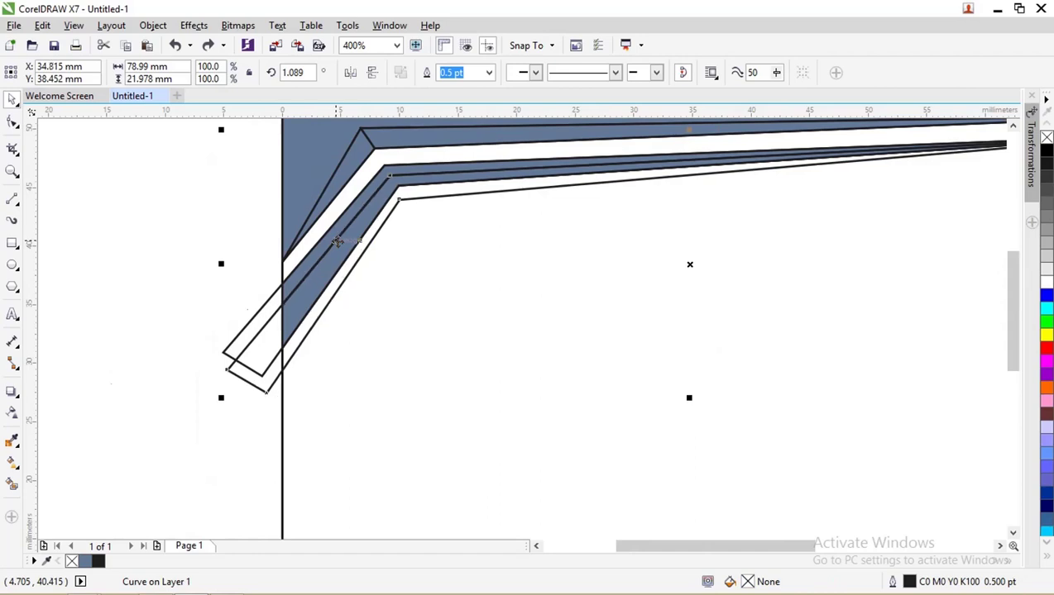
click(229, 295)
scroll(335, 247, up, 2)
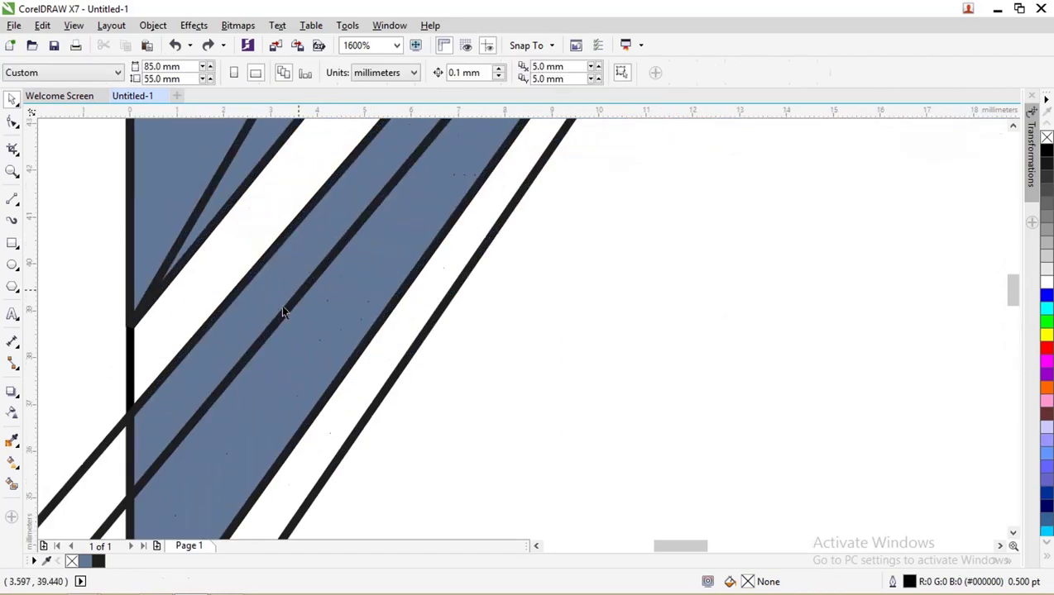
scroll(282, 312, down, 2)
- Move the rotated outline's upper end node outside the page's left edge slightly inward to about X -4.1, Y 29 mm
click(158, 459)
key(F10)
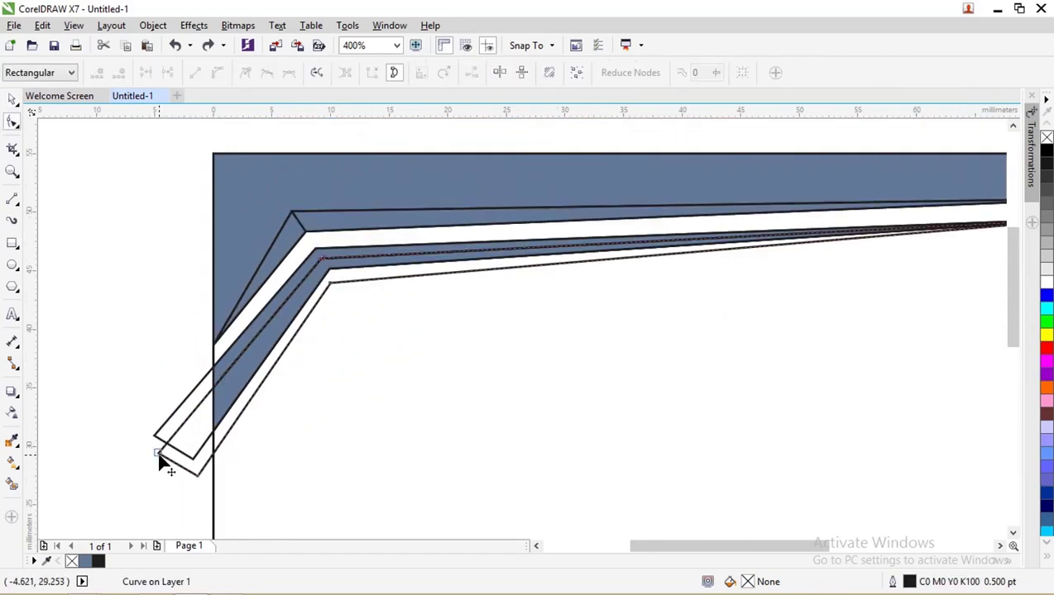
drag(159, 458, 170, 457)
shift+click(177, 451)
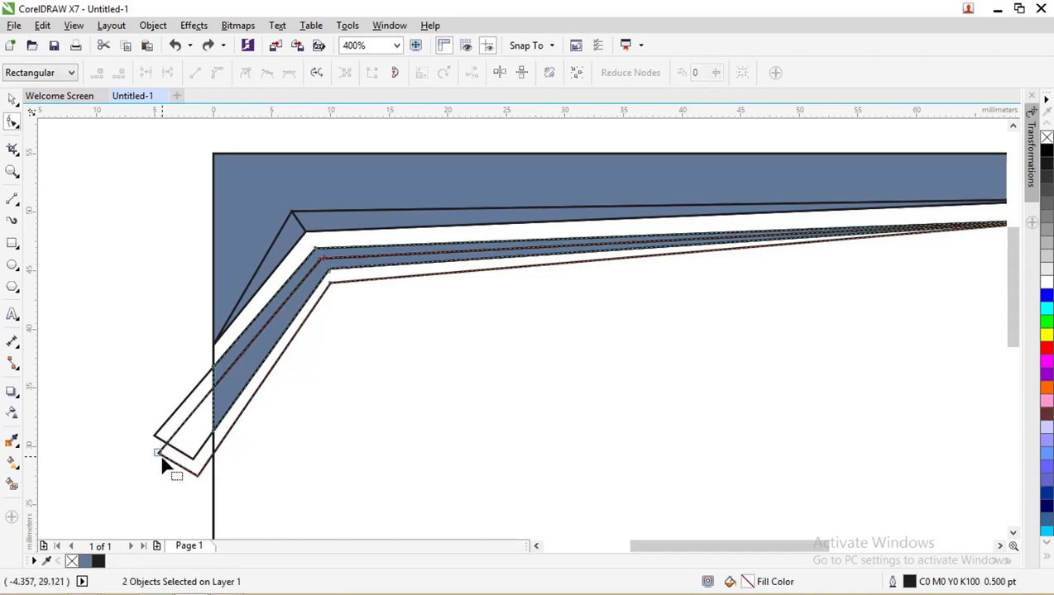
click(158, 454)
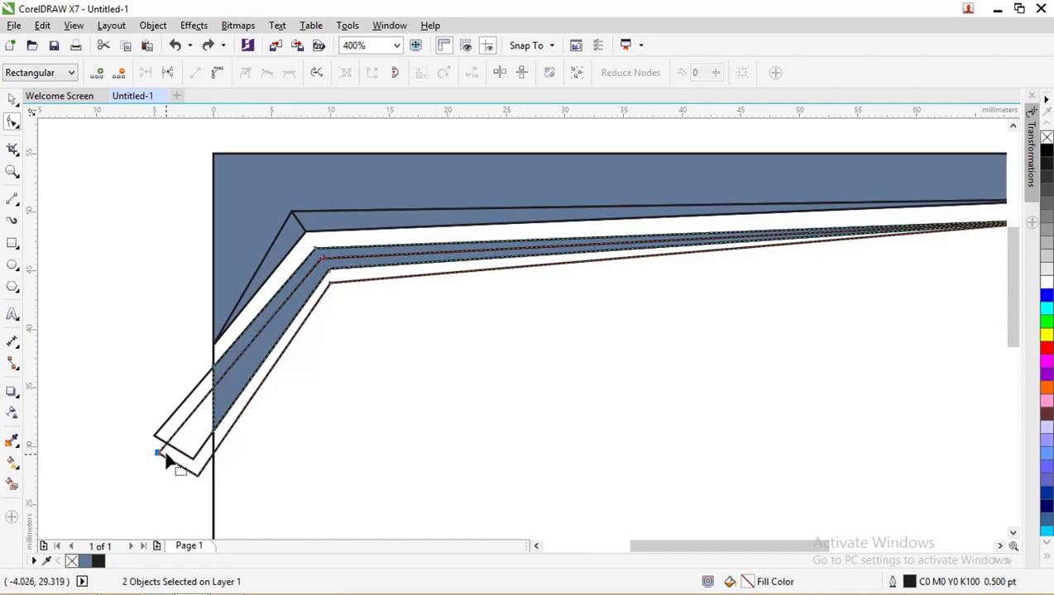
drag(158, 454, 165, 461)
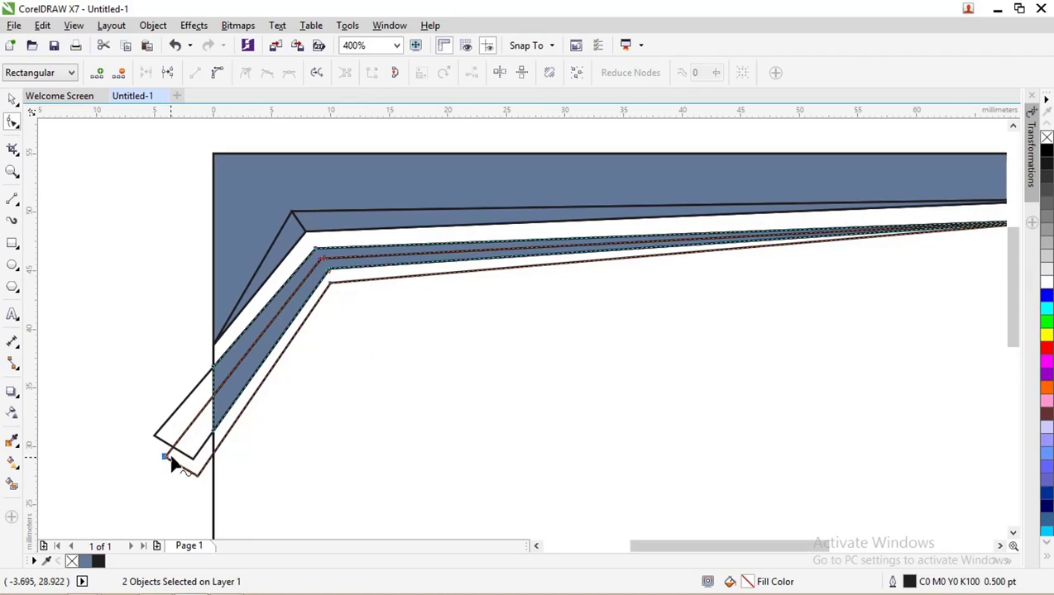
- Select the filled lower strip together with the rotated outline and create a new shape from their overlap with Intersect
click(13, 100)
click(311, 363)
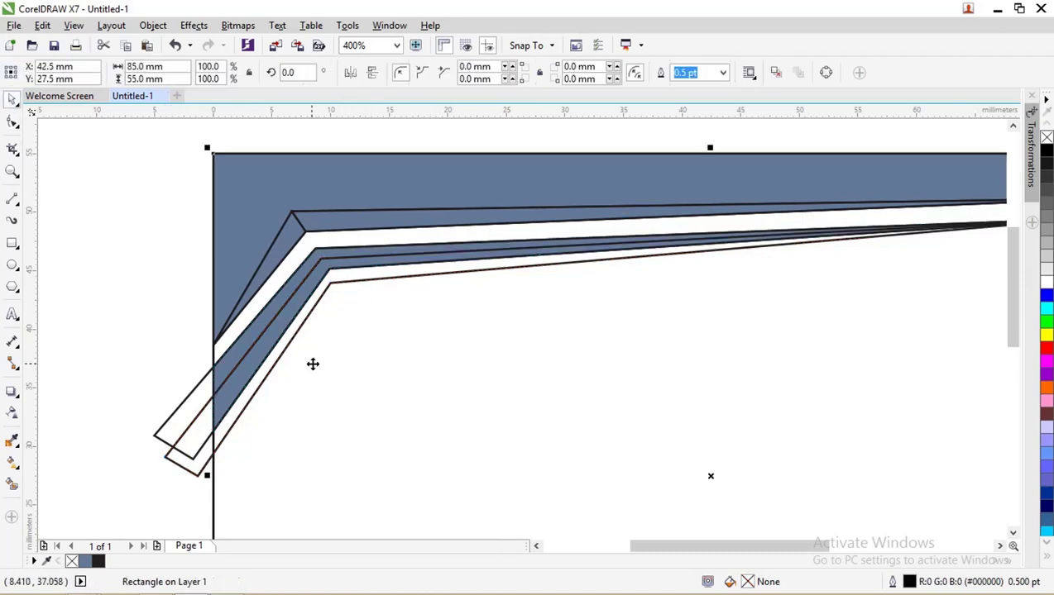
click(295, 344)
click(292, 313)
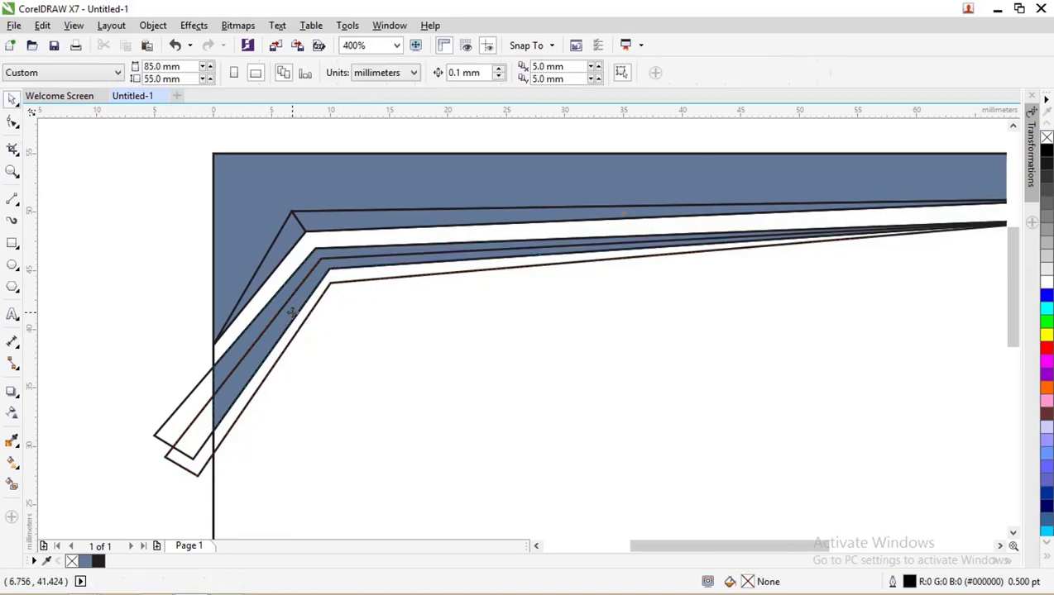
click(295, 313)
click(295, 280)
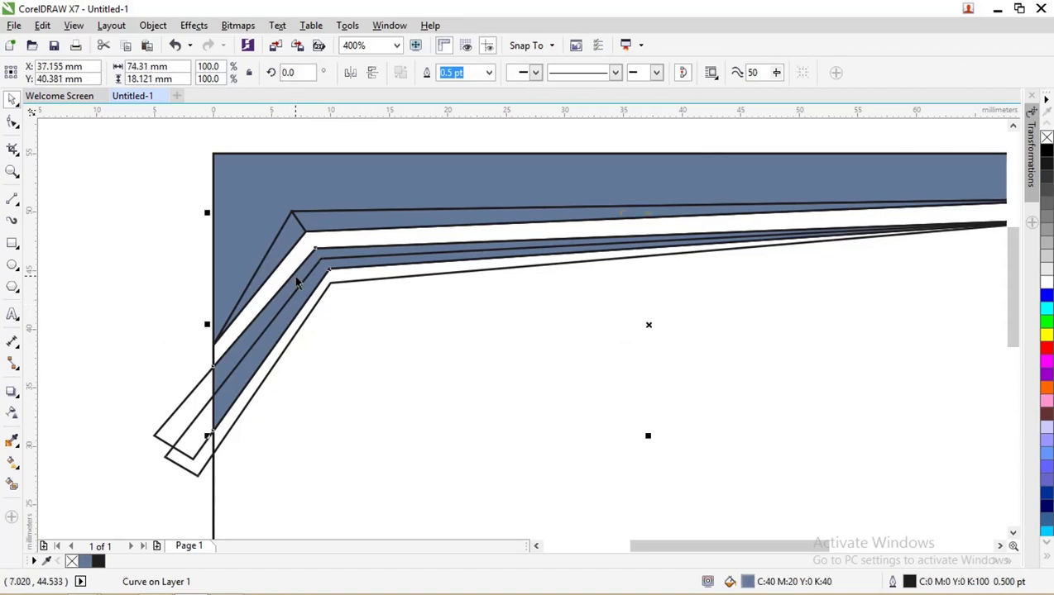
shift+click(341, 263)
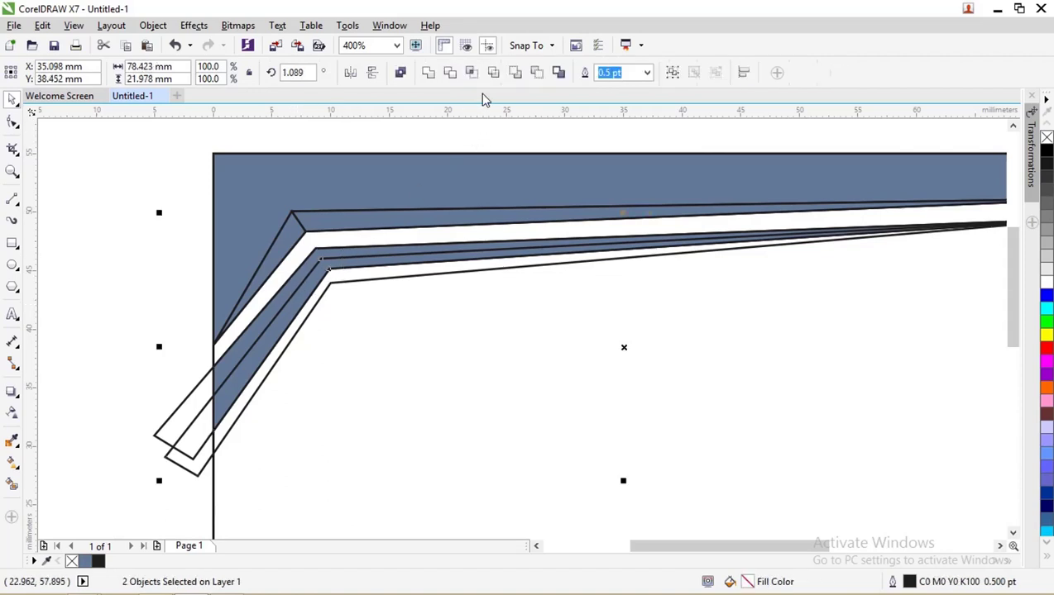
click(471, 73)
- Delete the rotated strip outline, keeping the overlap shape on the lower strip
click(352, 340)
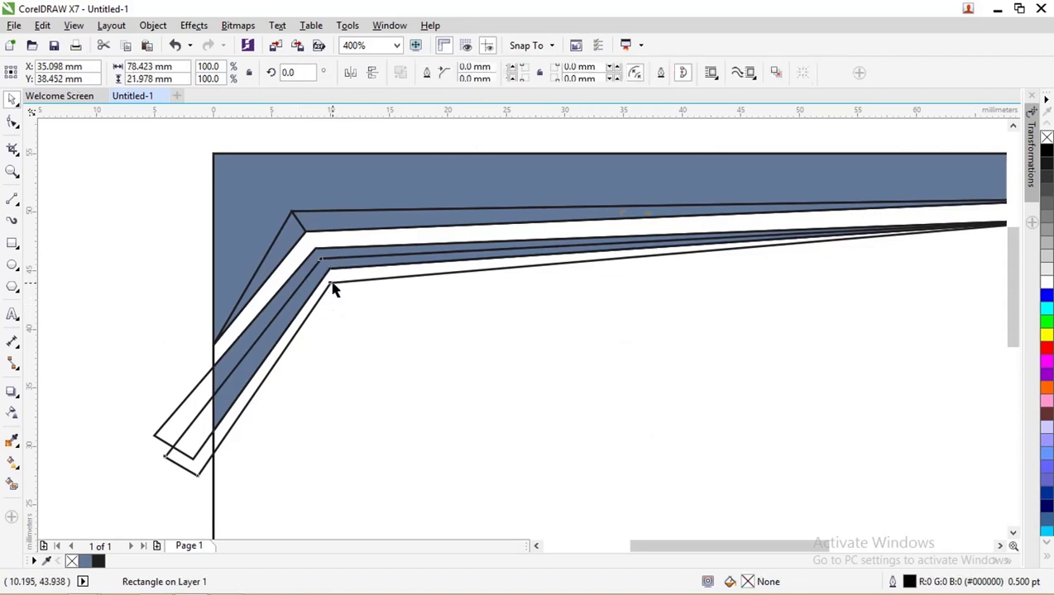
click(334, 287)
key(Delete)
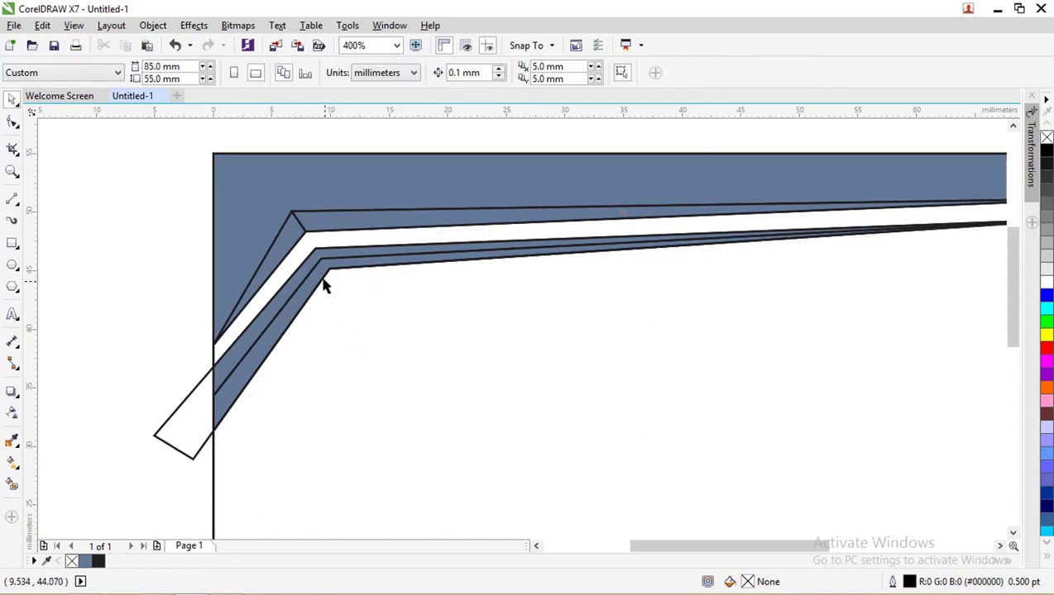
click(320, 272)
scroll(351, 282, down, 2)
scroll(446, 293, up, 1)
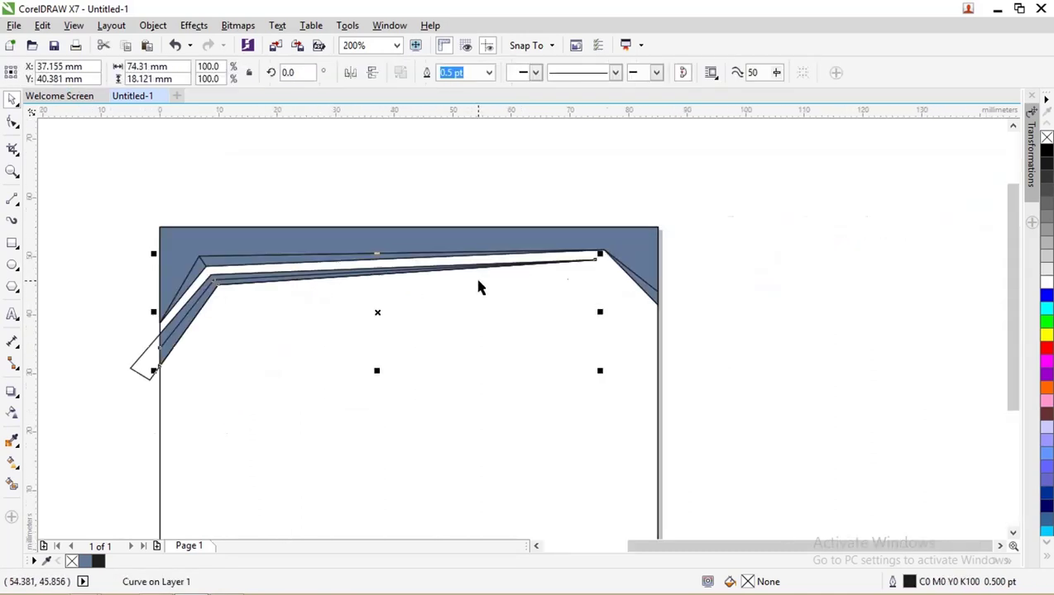
- Draw a small square about 3.6 mm wide outside the page, beside the card's upper right corner
click(171, 198)
click(172, 239)
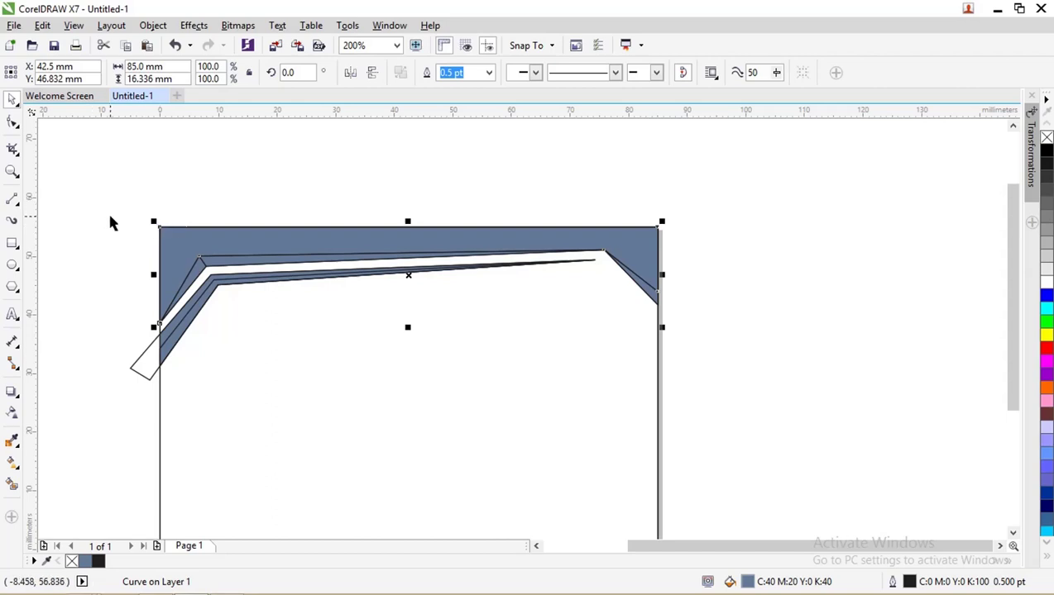
click(12, 243)
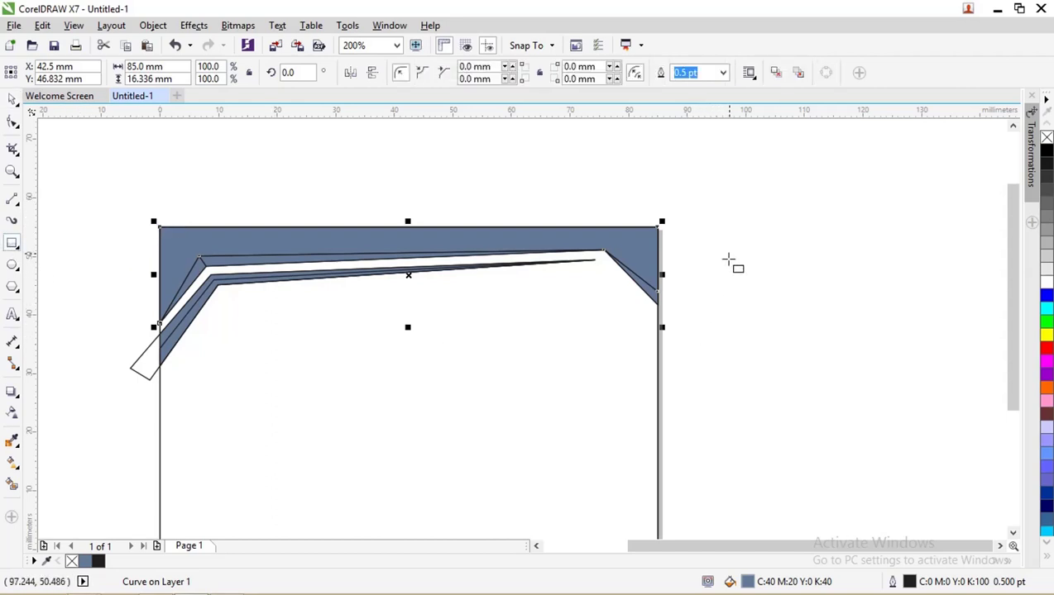
mouse_move(724, 228)
mouse_down()
mouse_move(728, 246)
mouse_move(744, 249)
mouse_up()
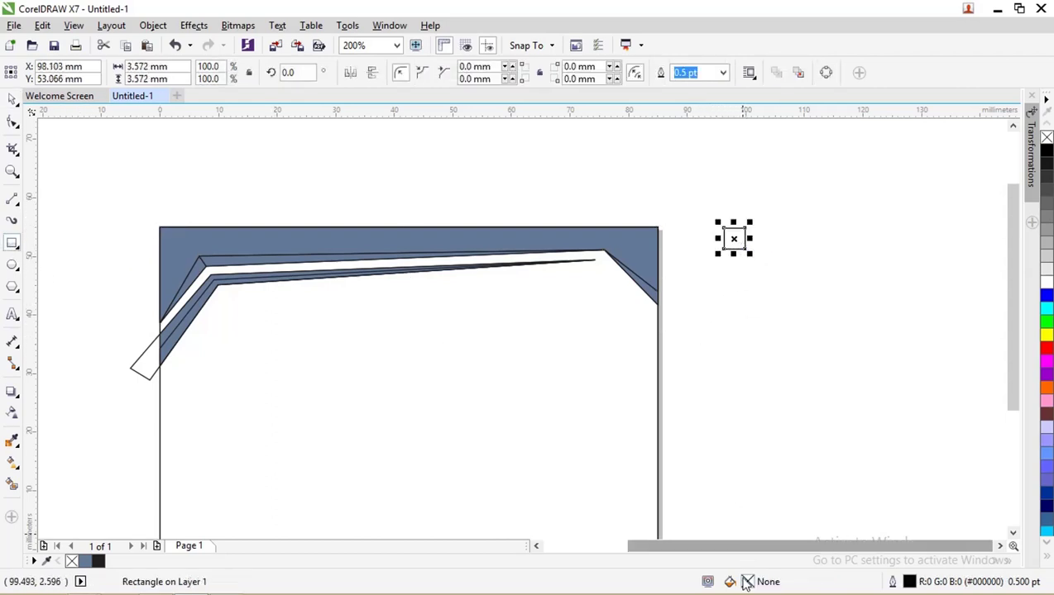
click(774, 367)
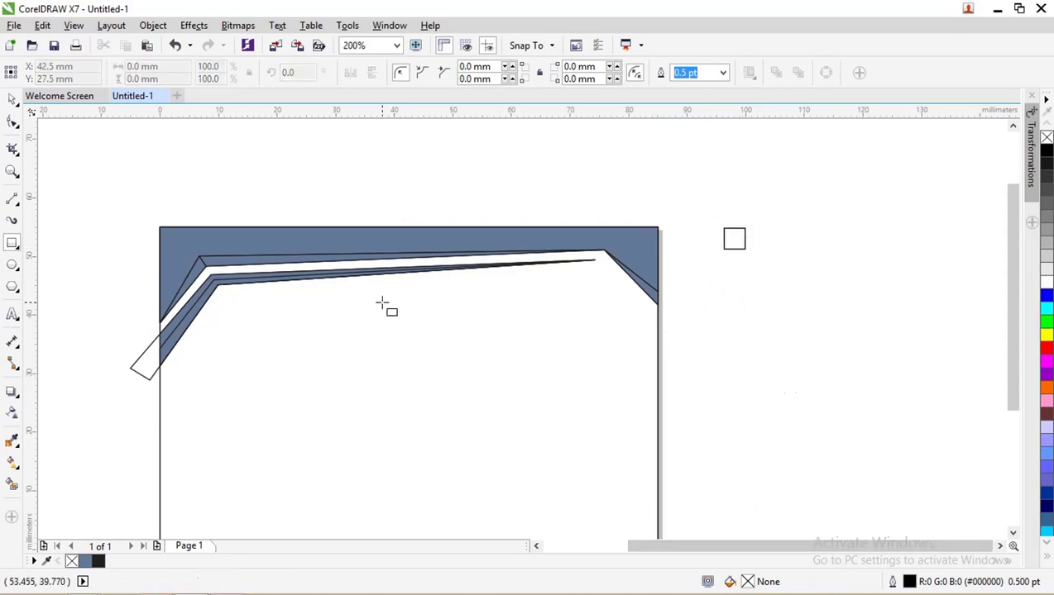
- Paste the colour code 0E4B80 as artistic text just below the small square
click(13, 315)
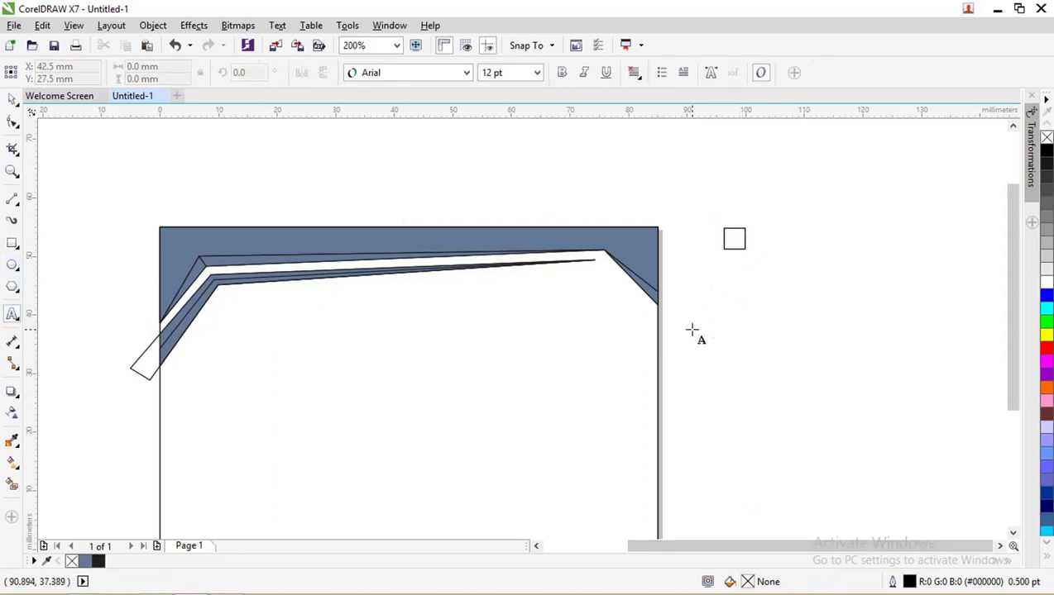
click(715, 291)
key(ctrl+v)
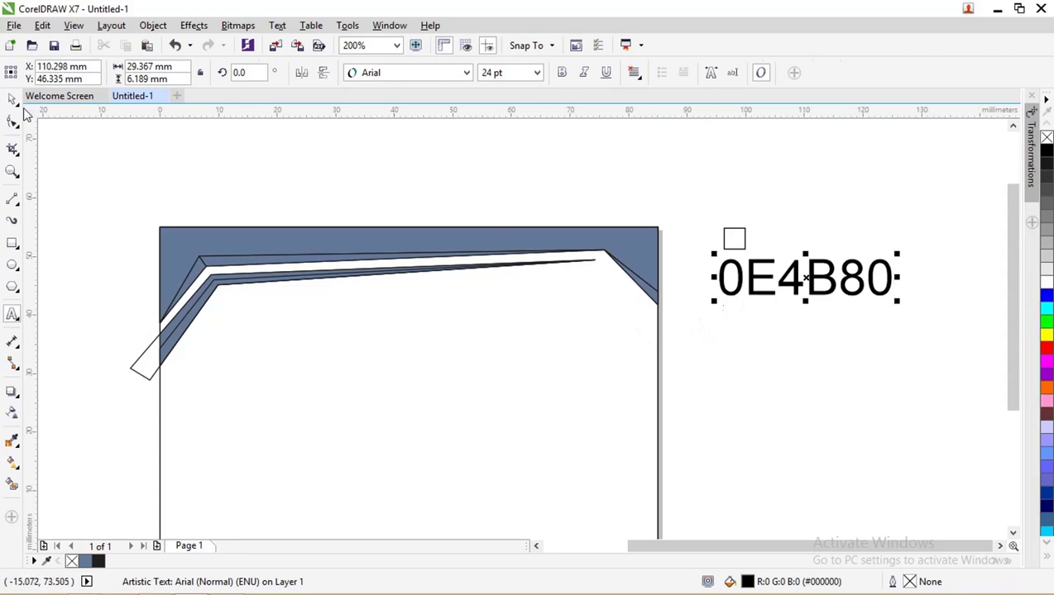
click(12, 98)
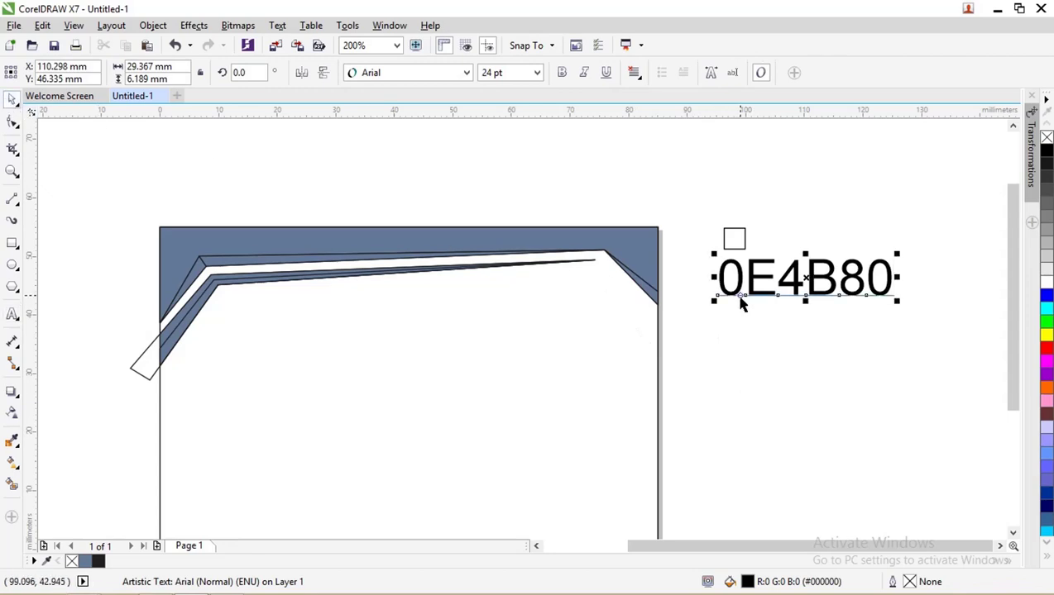
- Give the small square a uniform fill with the hex colour 0E4B80
click(735, 231)
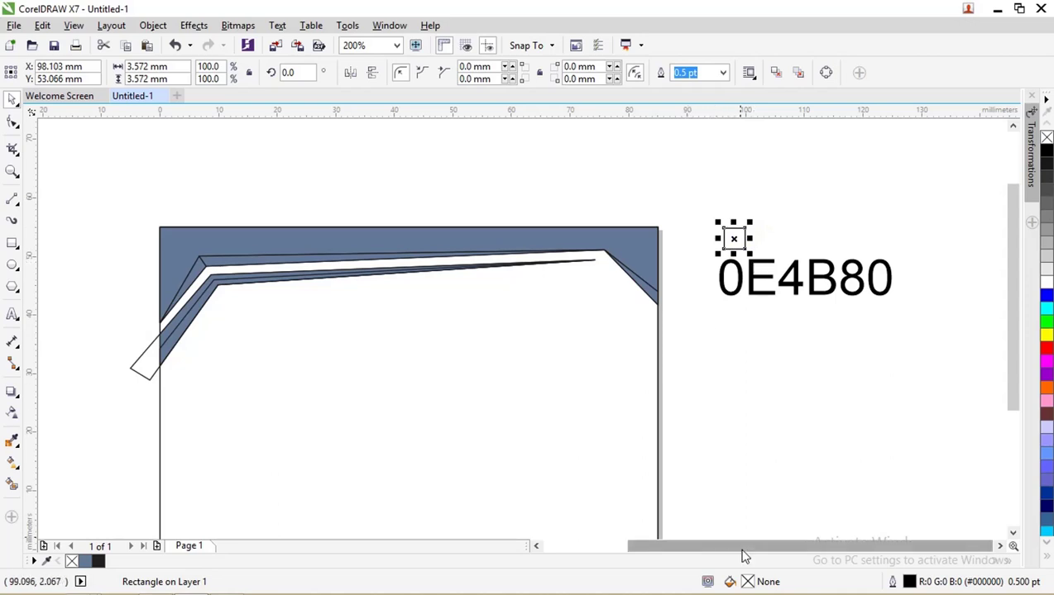
click(1047, 217)
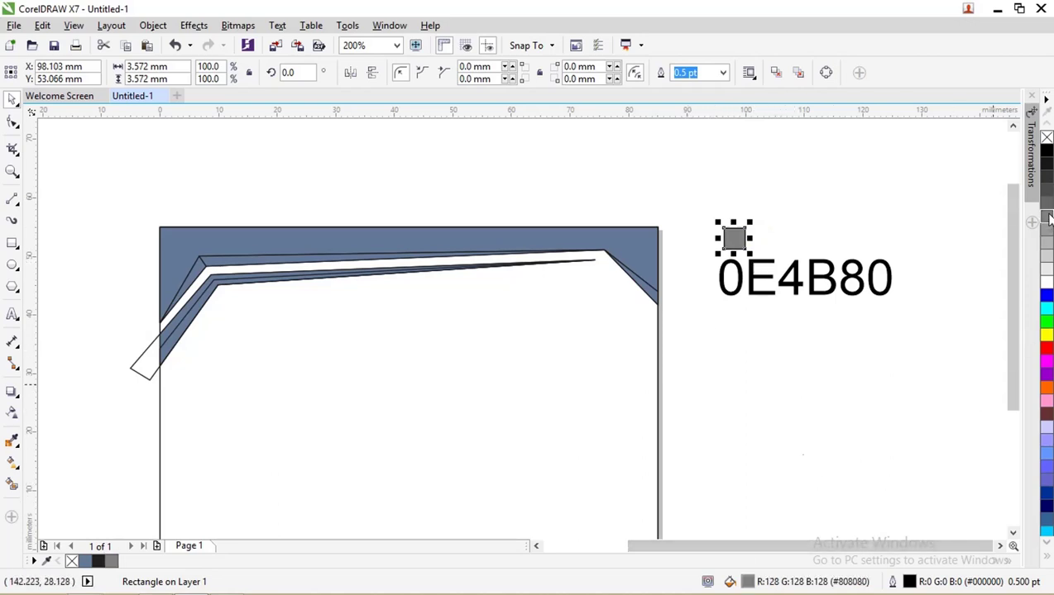
double_click(746, 582)
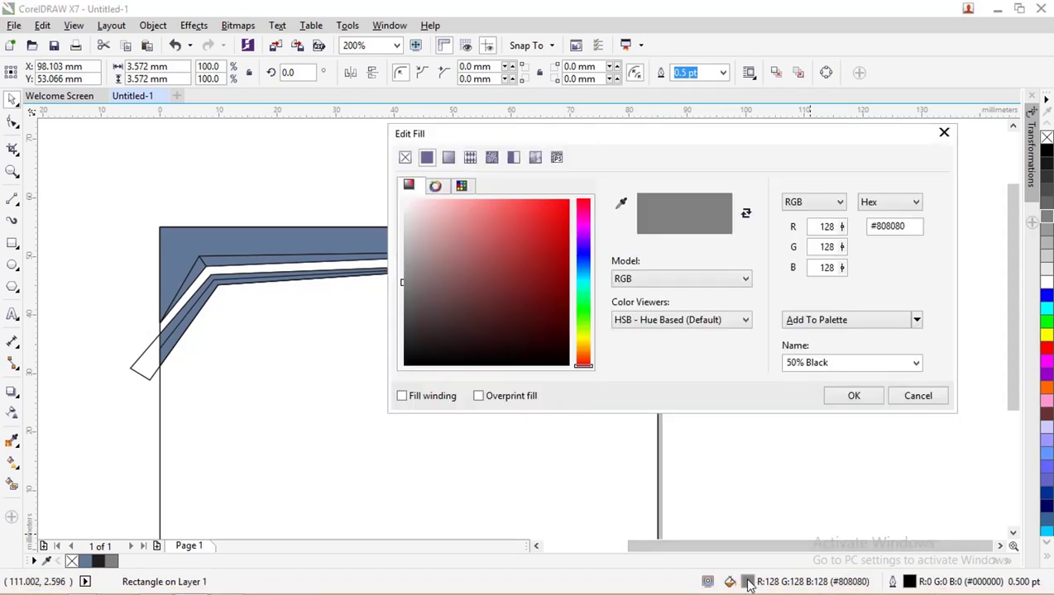
click(894, 226)
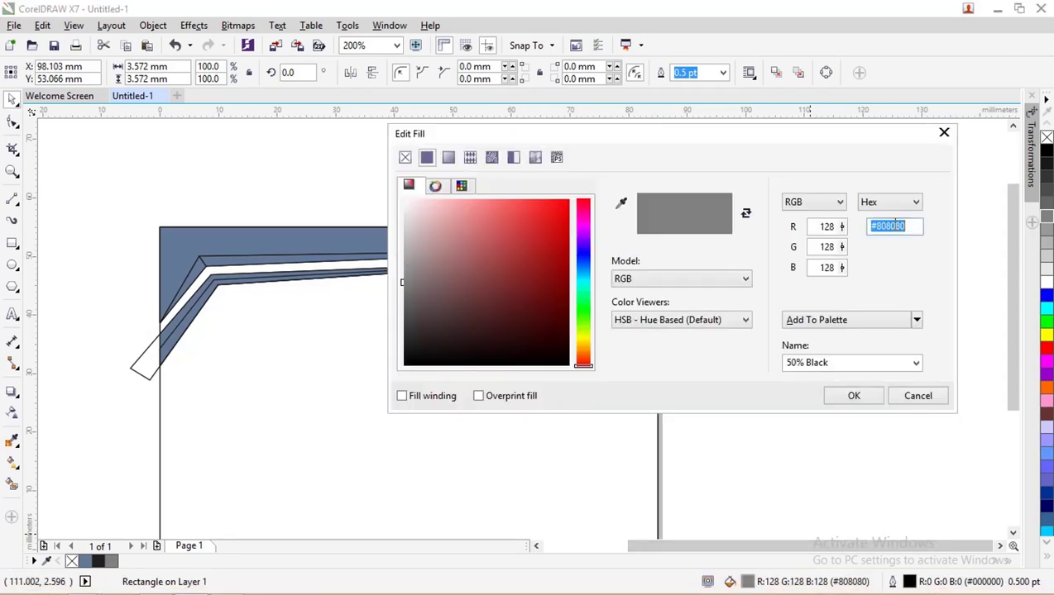
text(0E4B80)
click(856, 394)
click(856, 395)
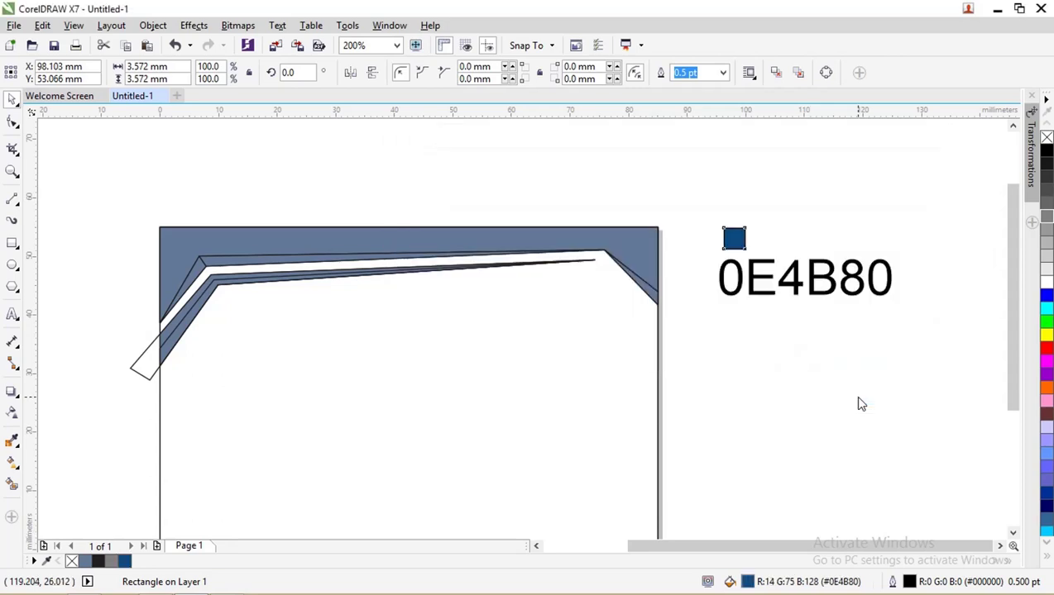
- Fill the large angular band across the card's top with the dark blue #0E4B80 from the sample square
click(802, 206)
click(734, 239)
scroll(697, 234, up, 2)
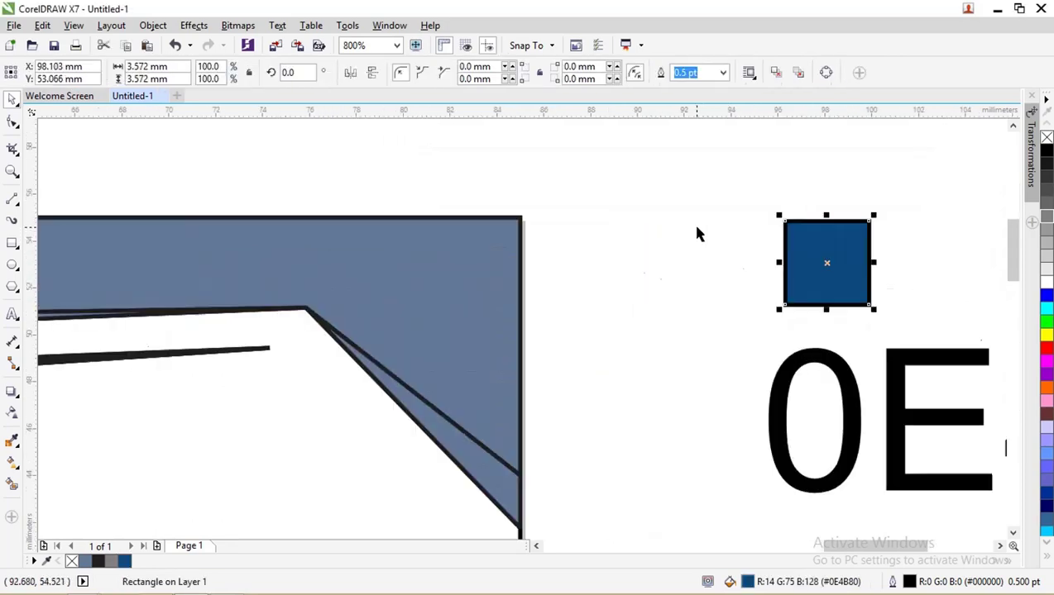
scroll(626, 230, down, 1)
click(553, 243)
scroll(590, 240, down, 1)
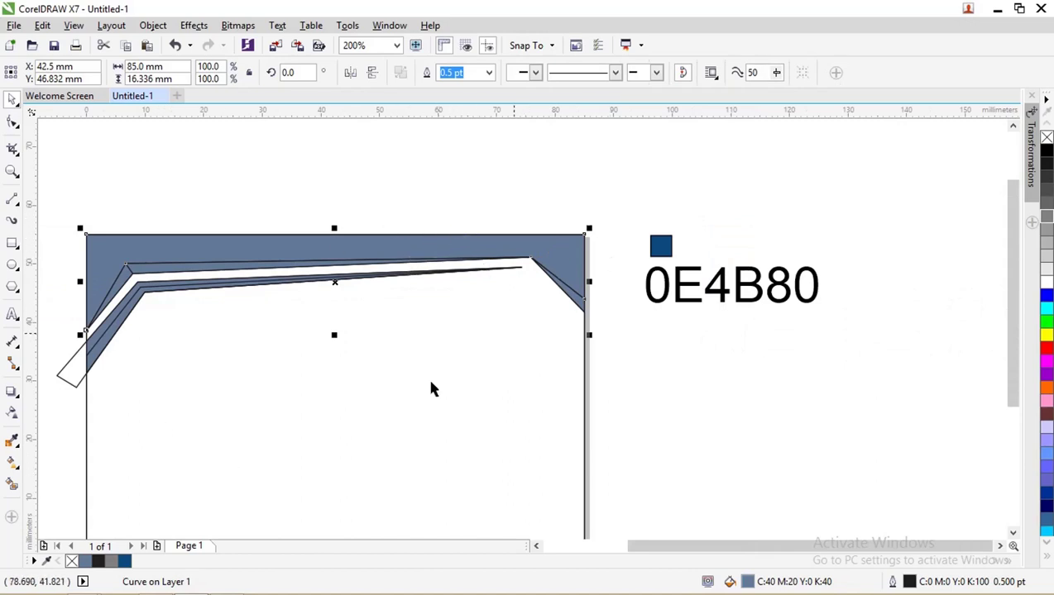
click(124, 564)
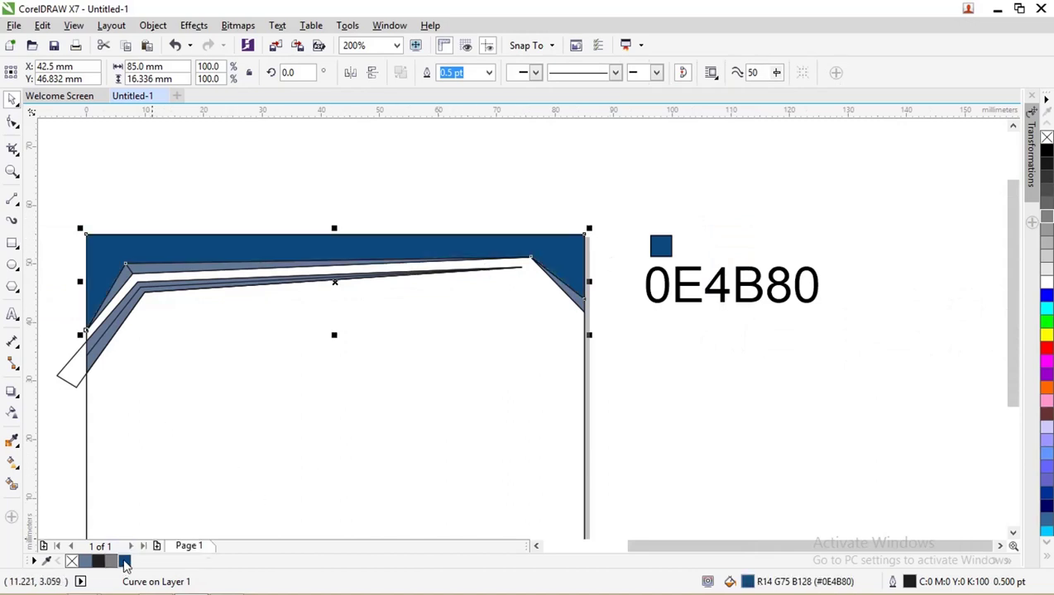
- Apply a linear fountain fill along the card's top band, running left to right from dark blue #0E4B80 to blue #0C62AD
click(482, 183)
click(520, 246)
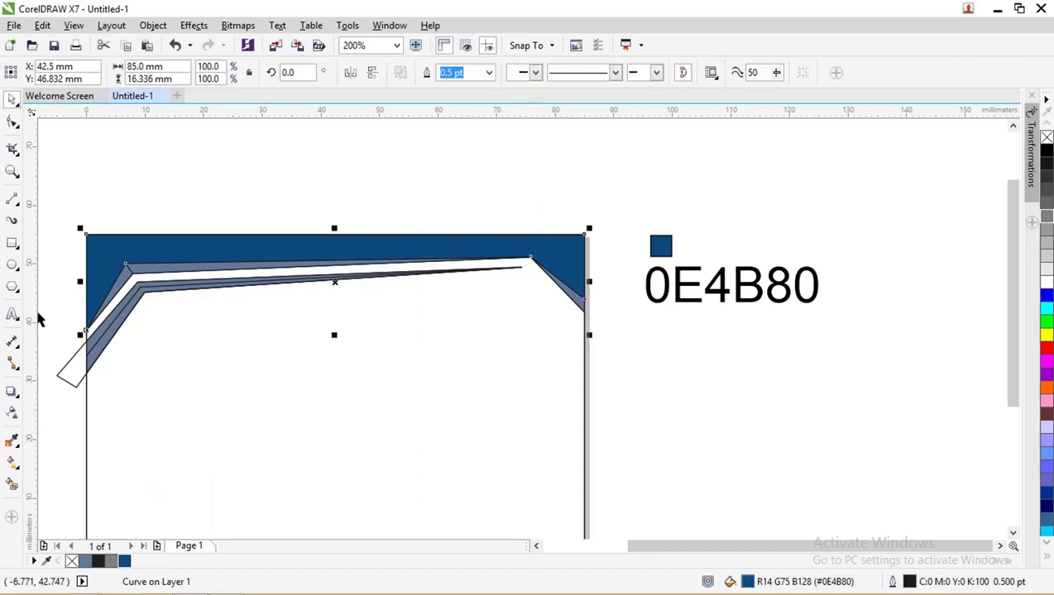
click(12, 465)
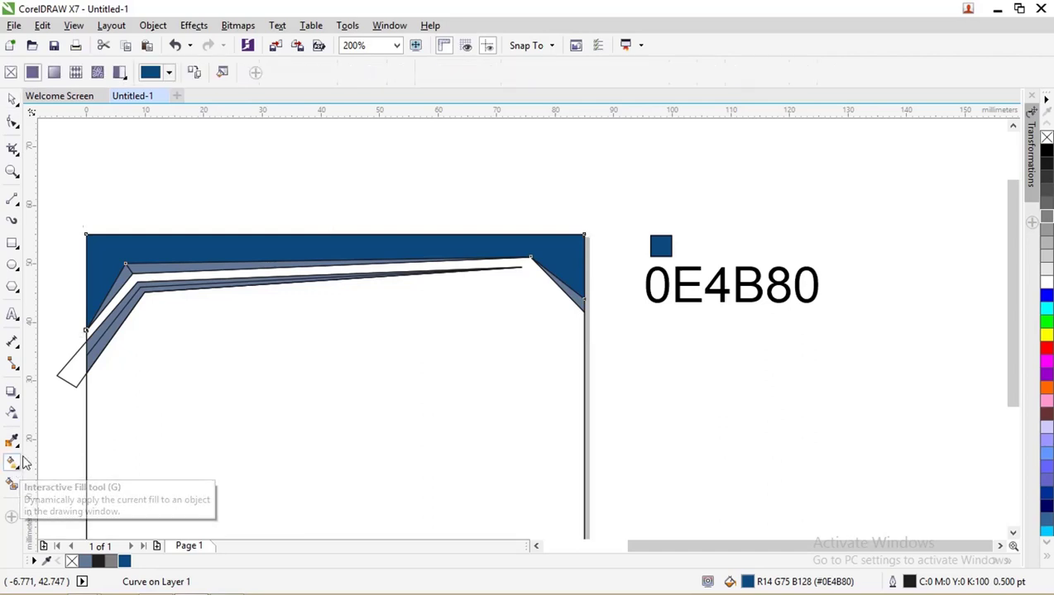
drag(119, 255, 544, 247)
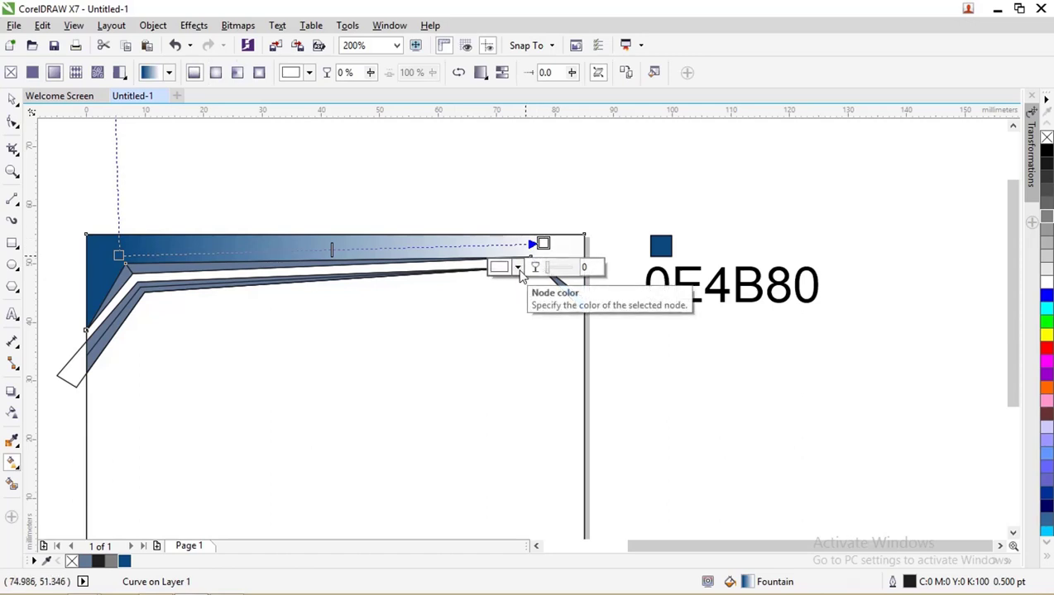
click(517, 268)
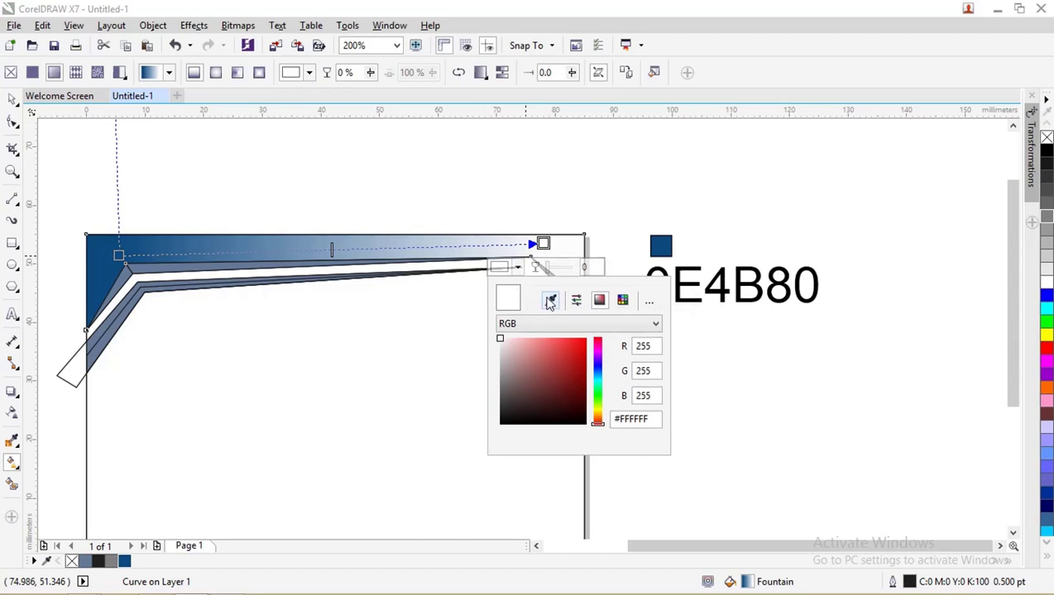
click(124, 563)
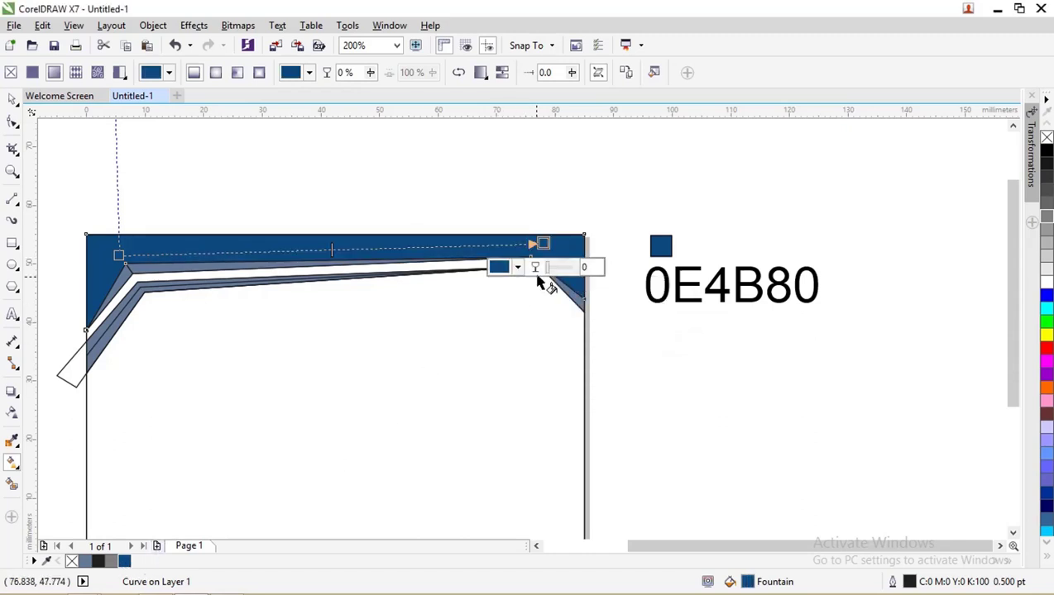
click(517, 268)
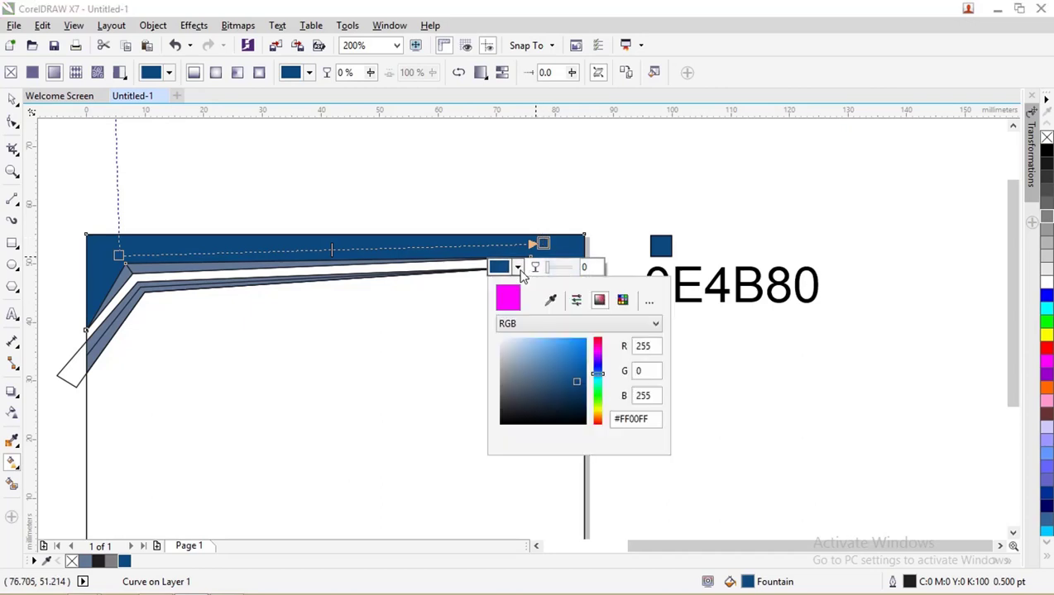
drag(577, 384, 579, 366)
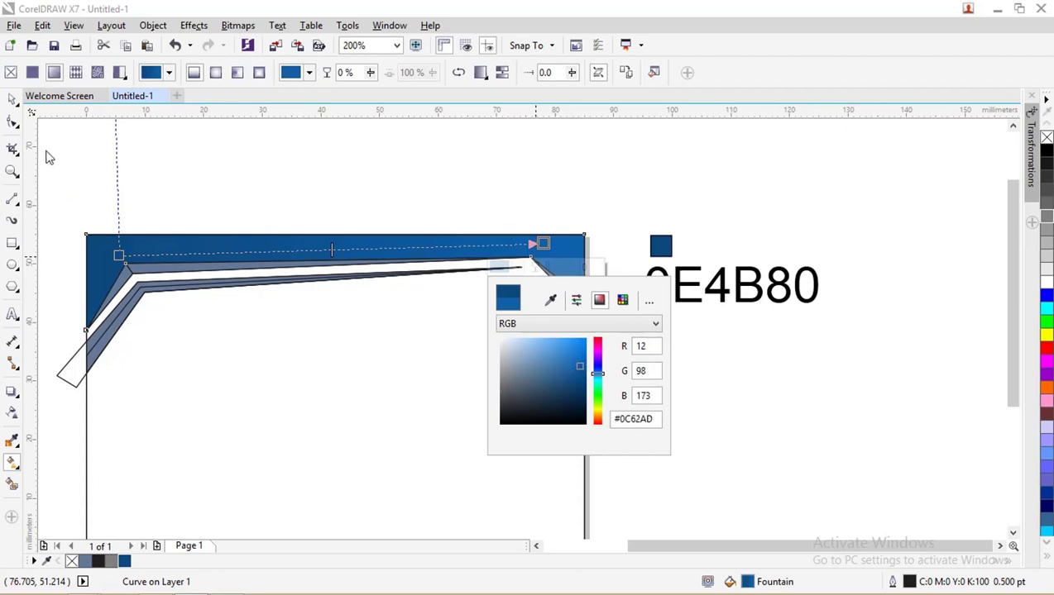
- Remove the outlines from the top band and the accent strip pieces fully inside the selection across the card's upper part
click(12, 100)
drag(63, 168, 618, 443)
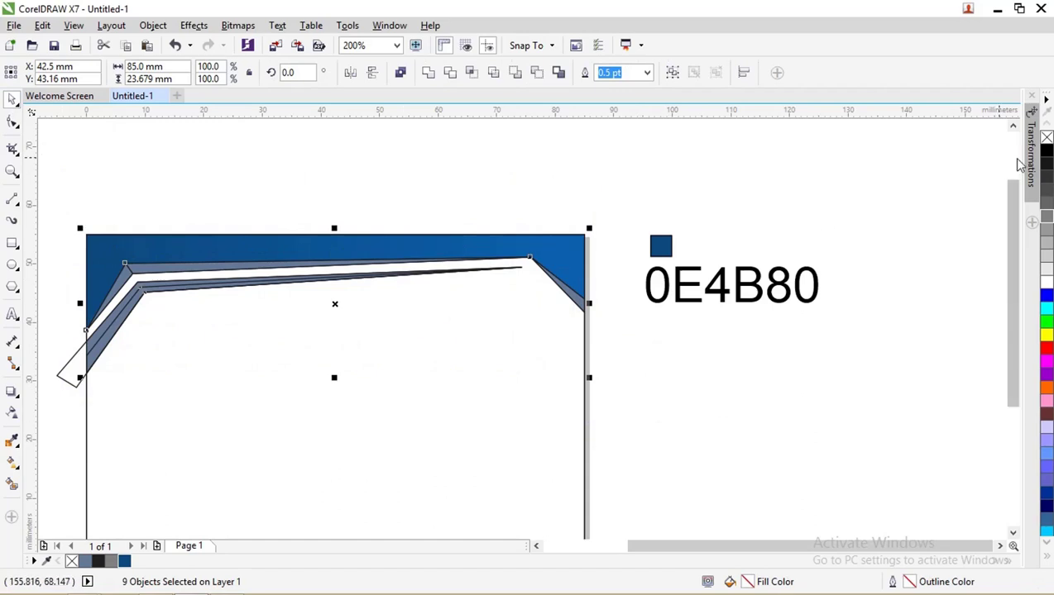
right_click(1046, 139)
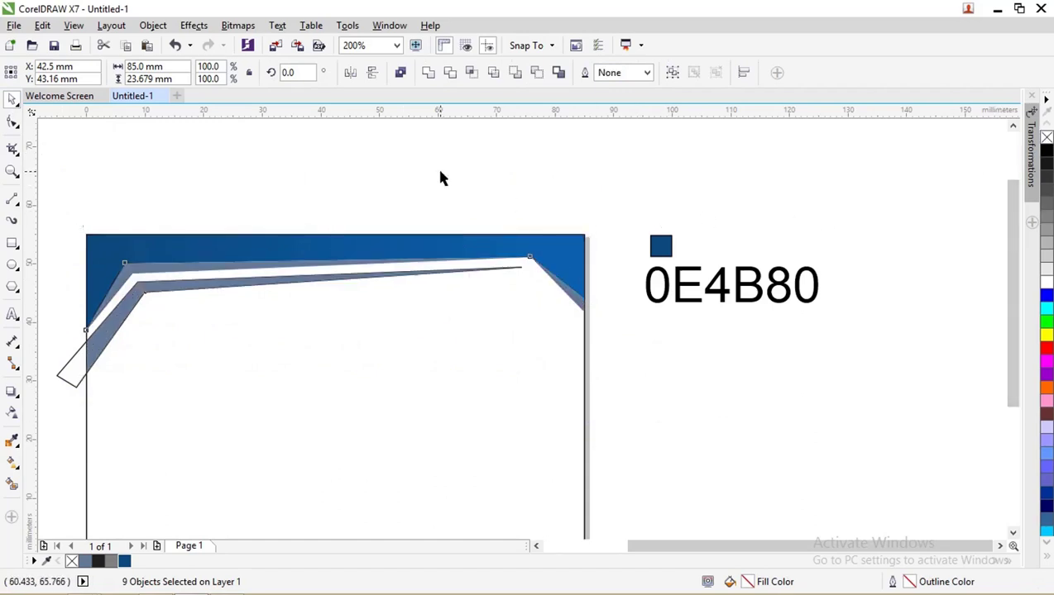
click(437, 166)
- Apply a diagonal linear fountain fill to the short slanted accent piece below the band's left corner, ending above the card
scroll(214, 277, up, 4)
scroll(211, 266, down, 4)
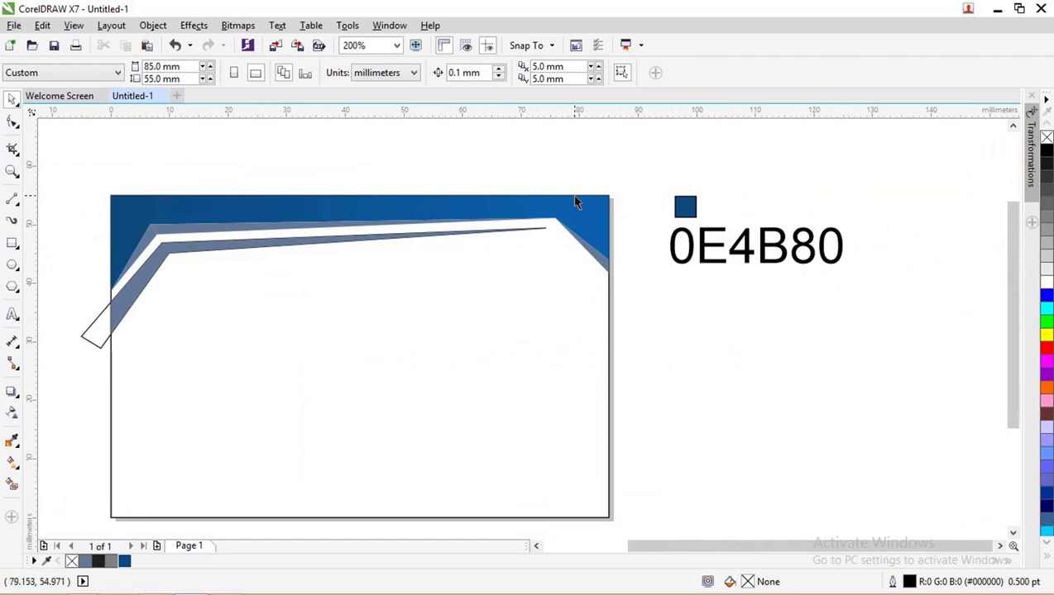
click(205, 233)
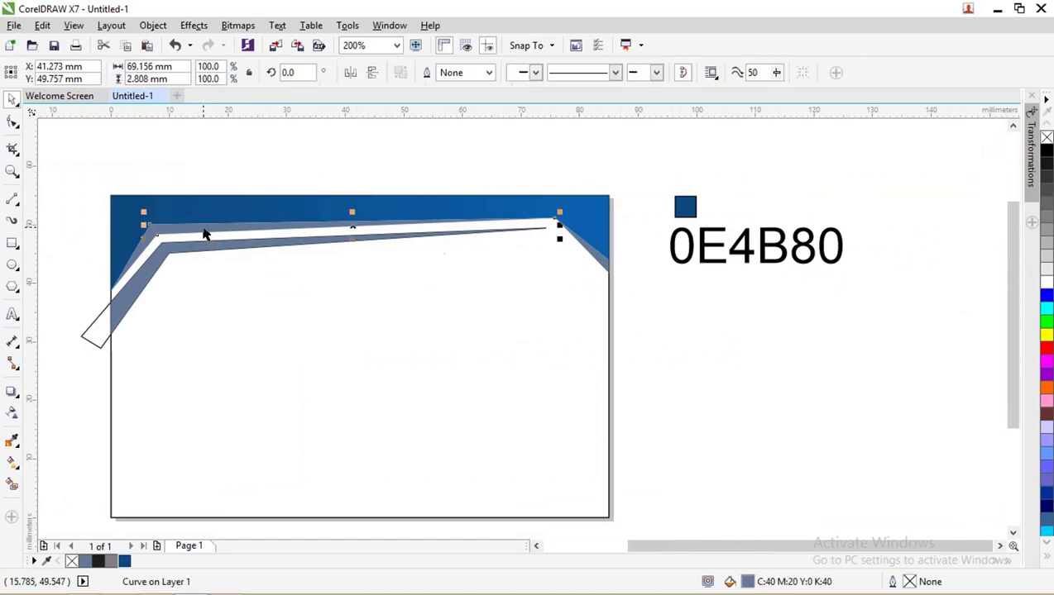
click(140, 257)
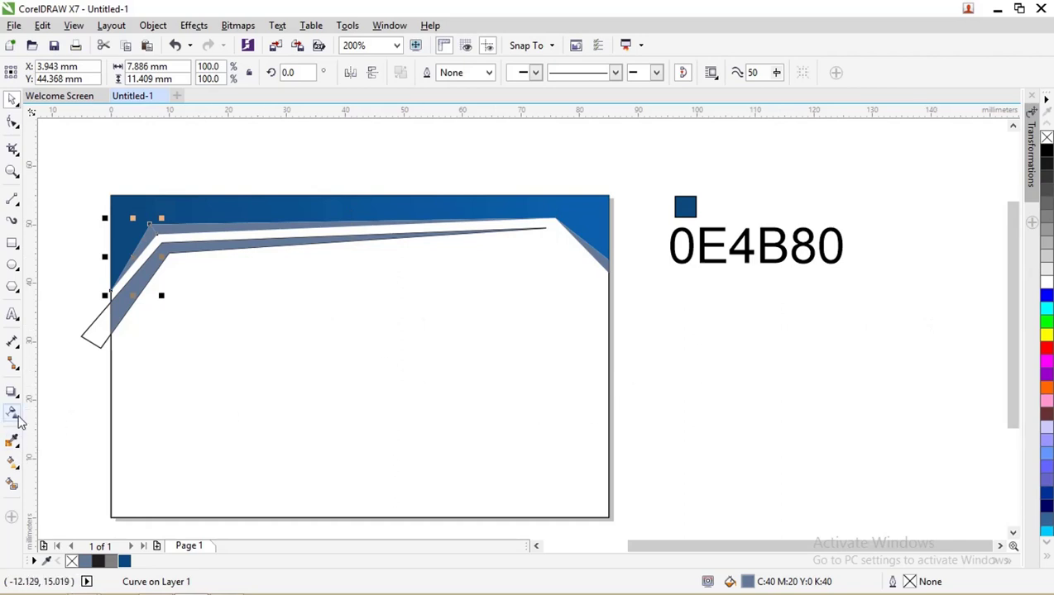
click(13, 444)
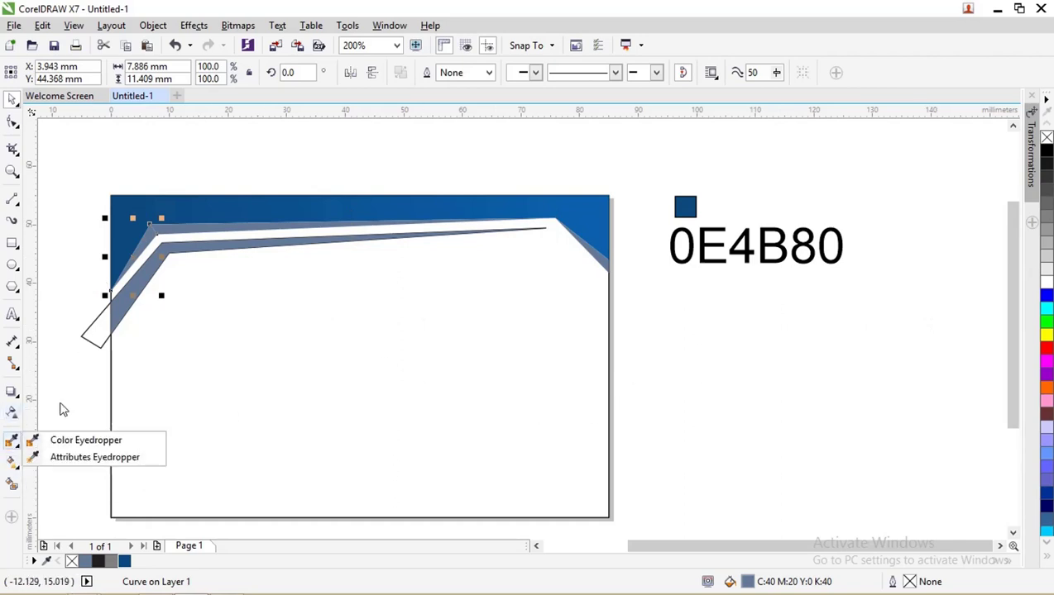
click(14, 464)
click(14, 465)
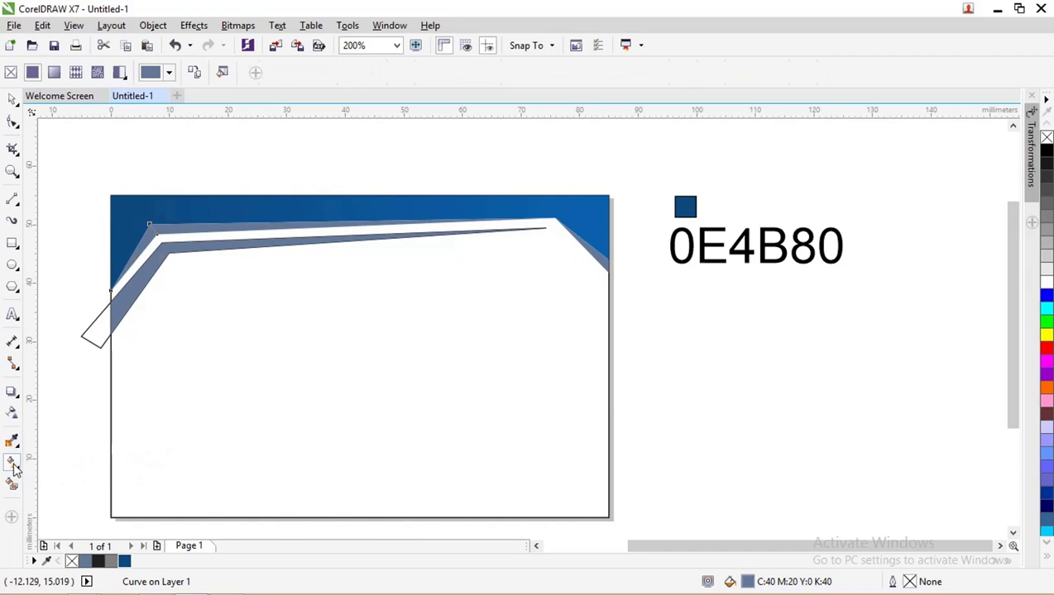
click(16, 467)
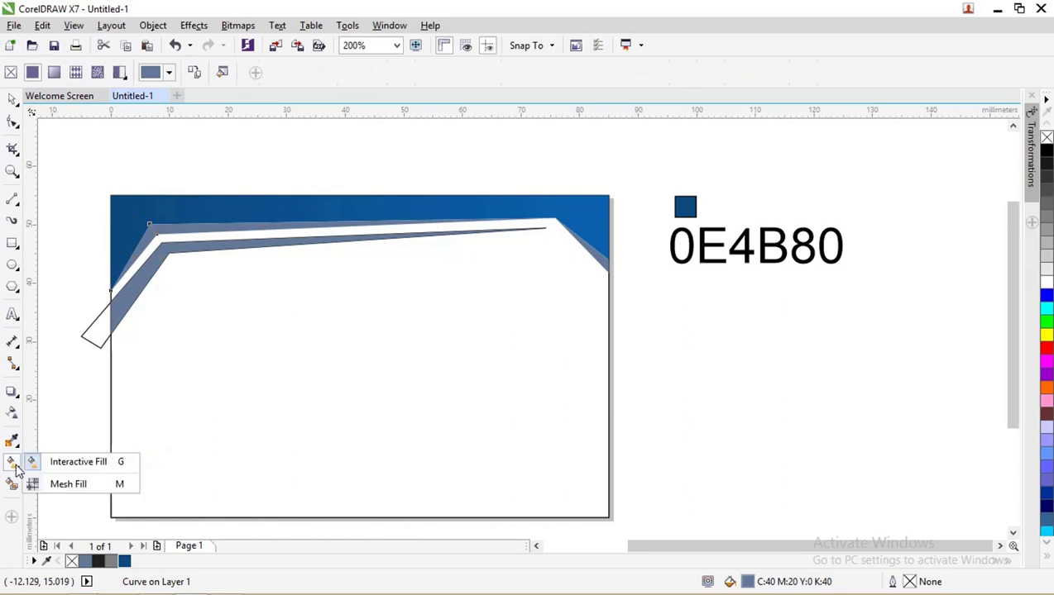
click(57, 460)
drag(149, 253, 221, 167)
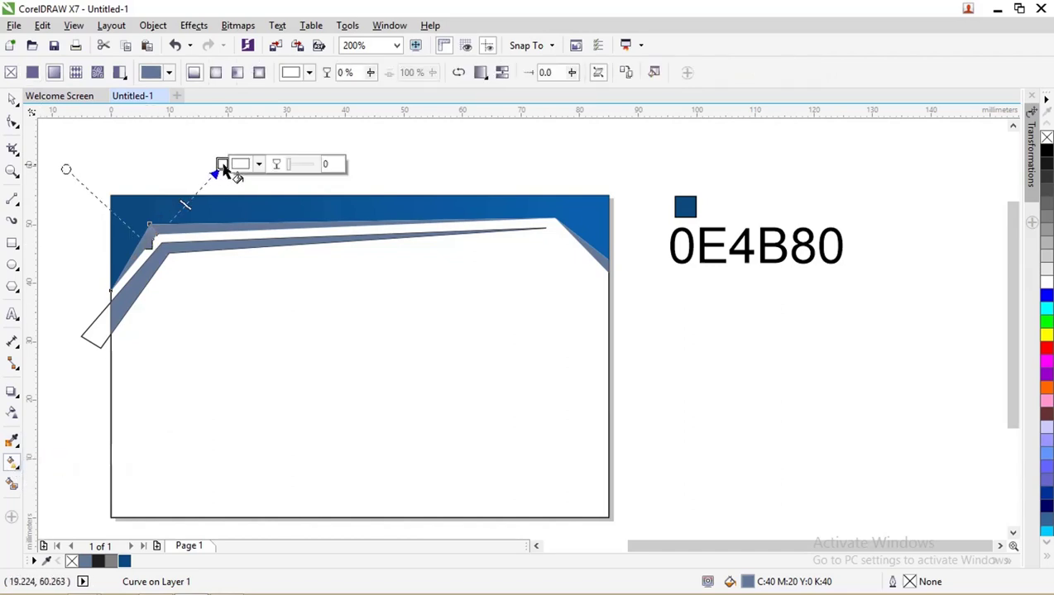
- Colour the gradient's end yellow, move its start down to the slanted piece's middle, and set the start colour to orange-yellow #FFAE00
click(1046, 335)
drag(149, 225, 124, 267)
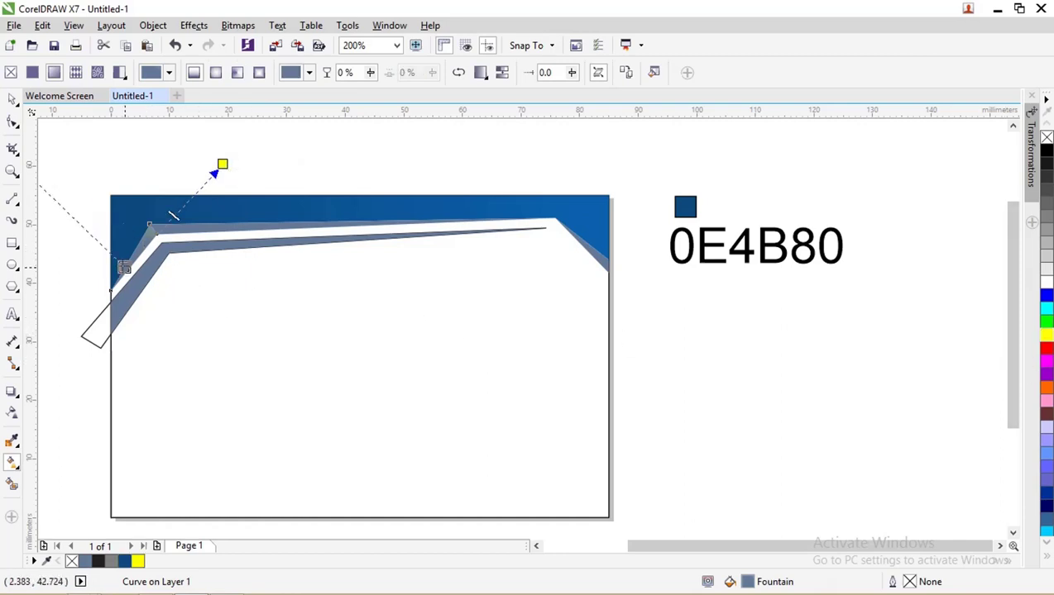
click(1047, 389)
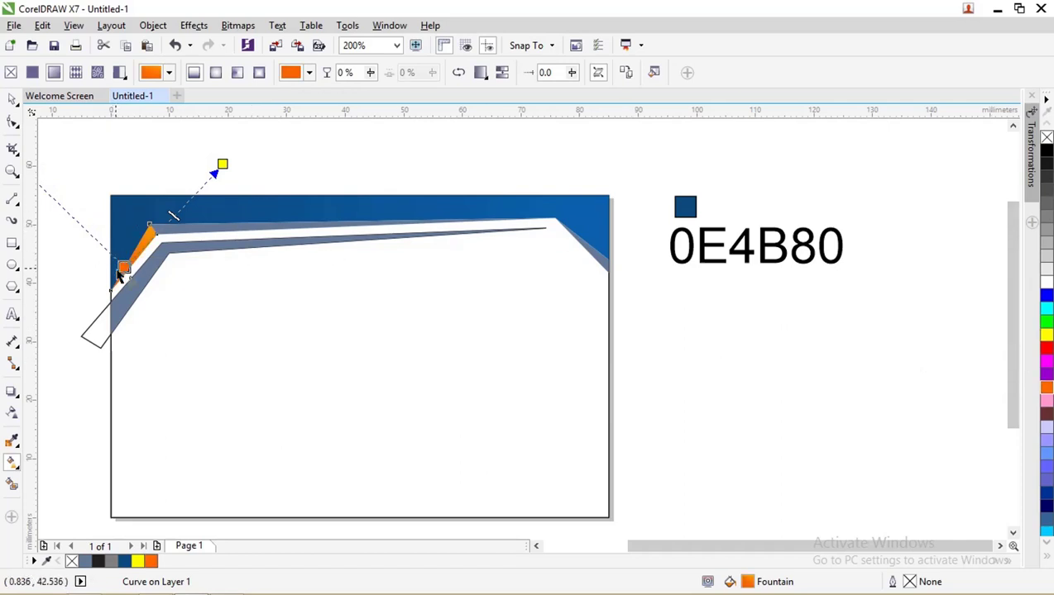
click(157, 268)
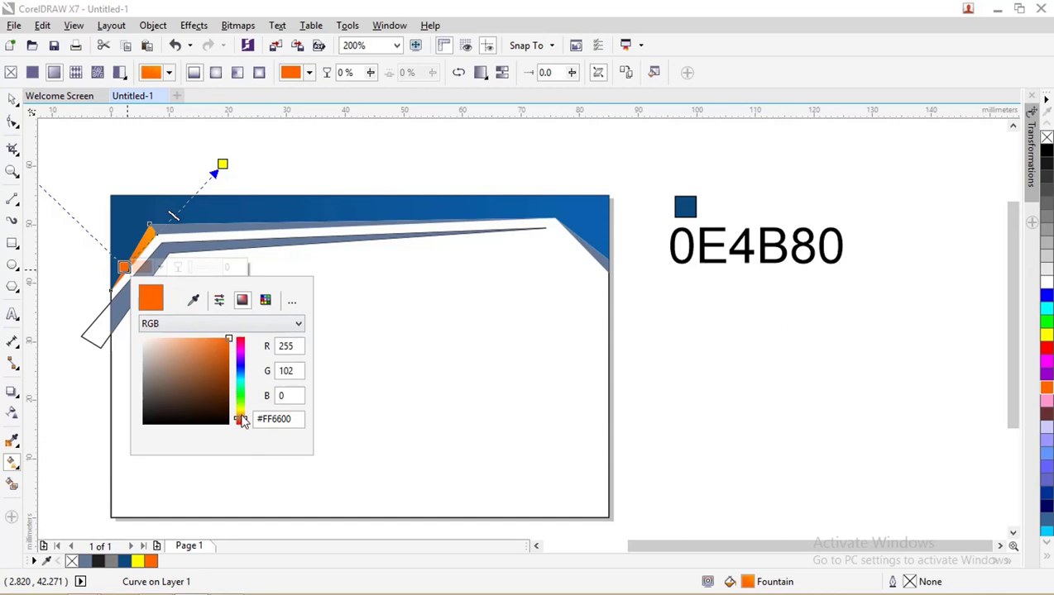
drag(241, 419, 241, 422)
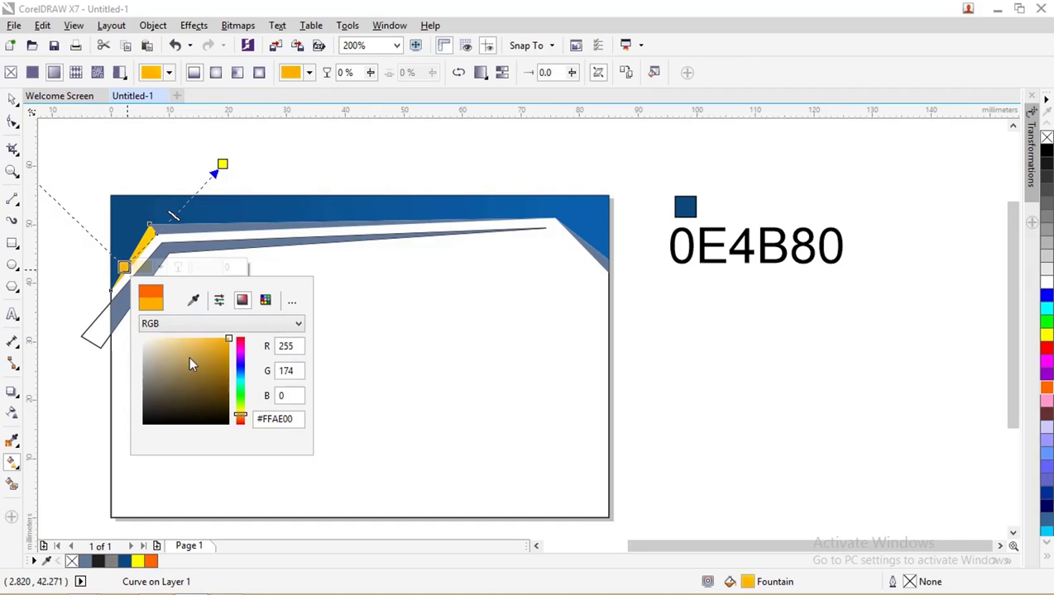
click(12, 97)
click(128, 169)
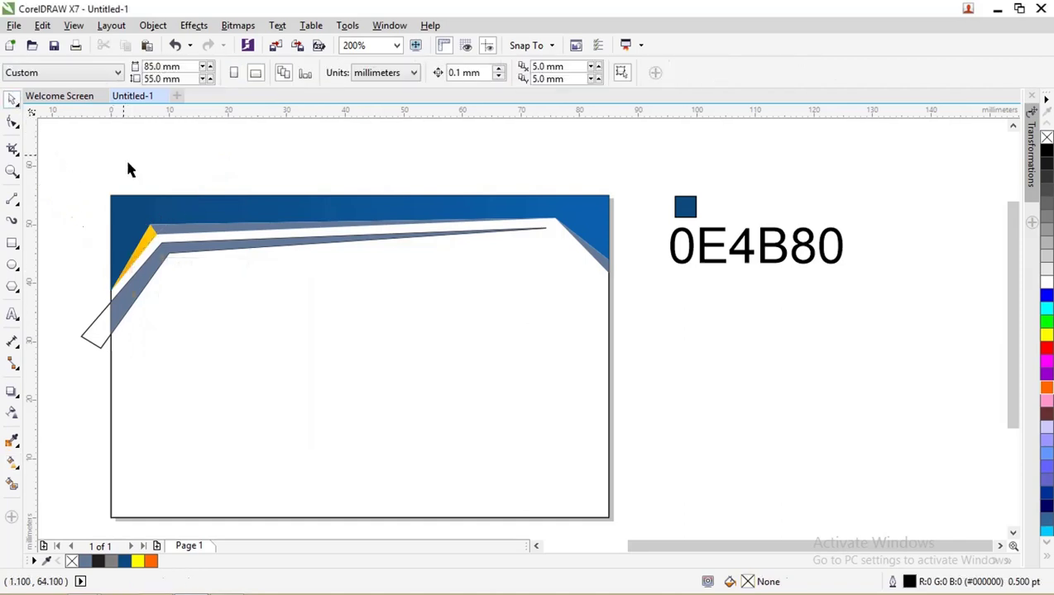
- Copy the orange-yellow fountain fill from the slanted left piece to the long thin accent strip under the top band
click(190, 237)
scroll(186, 235, up, 1)
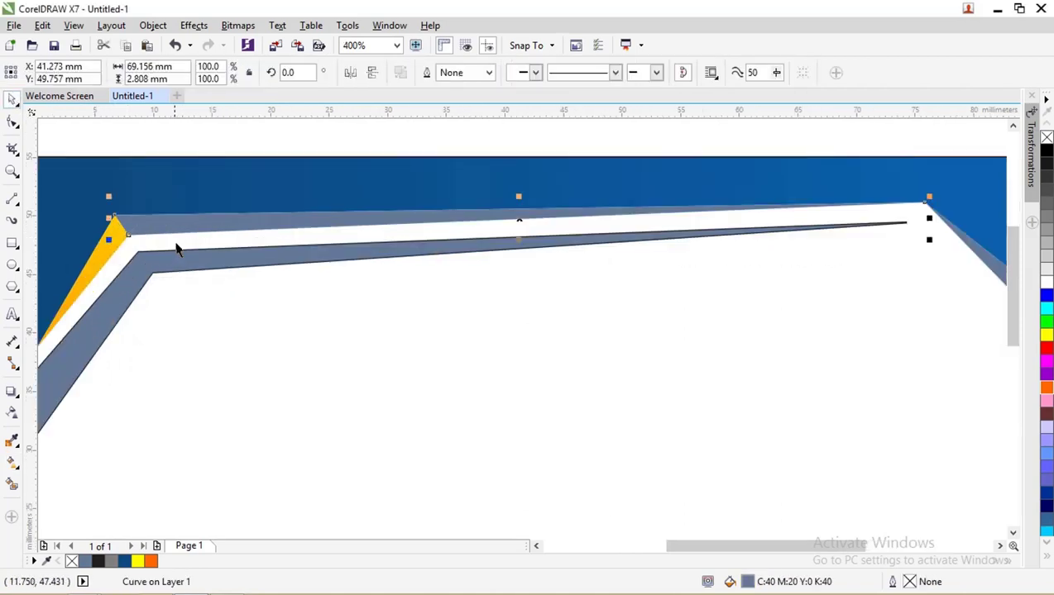
click(12, 467)
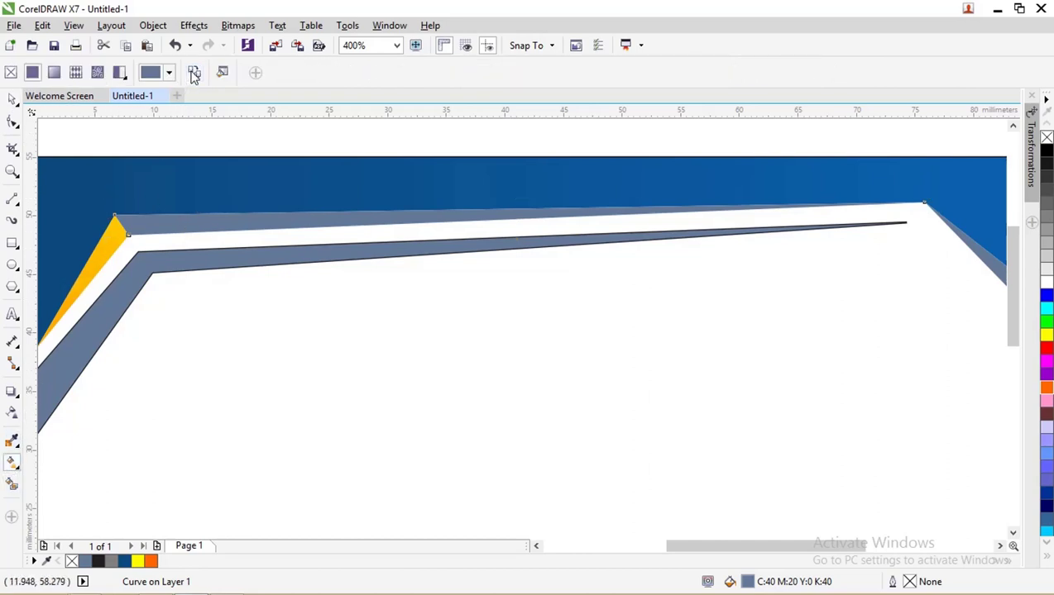
click(196, 72)
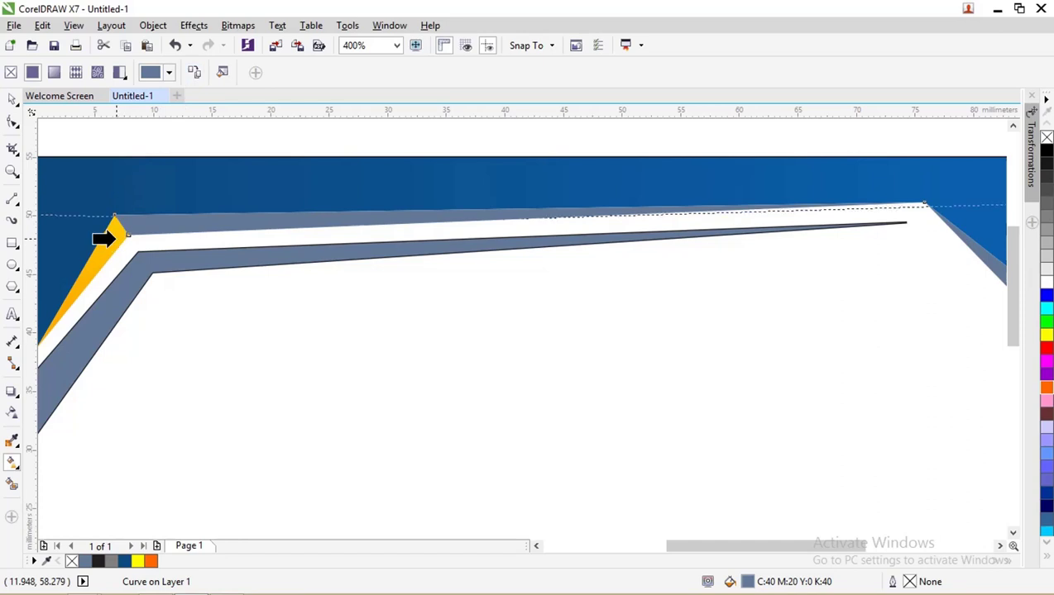
click(101, 239)
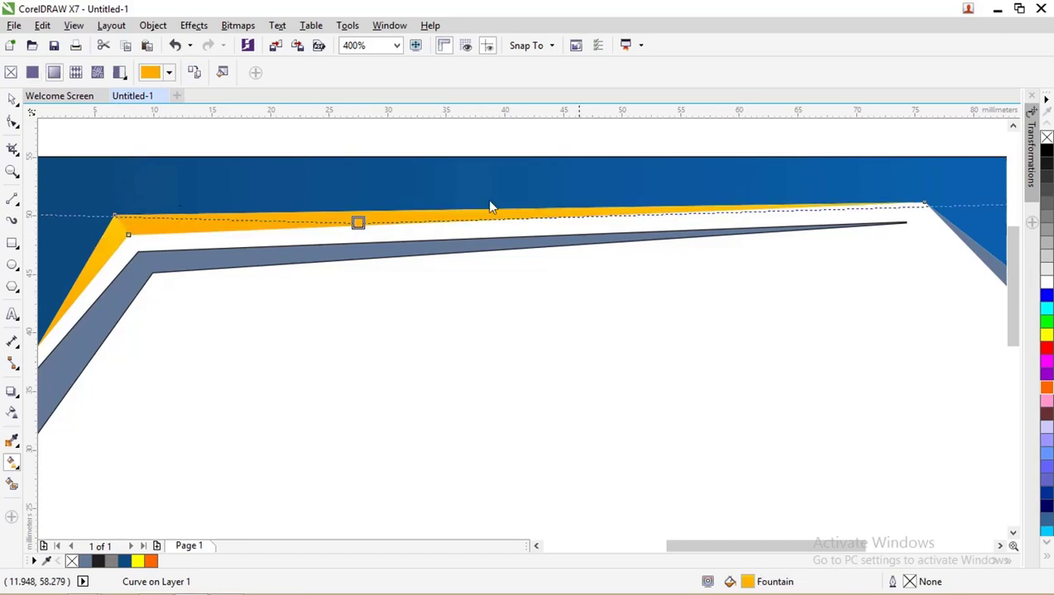
click(12, 101)
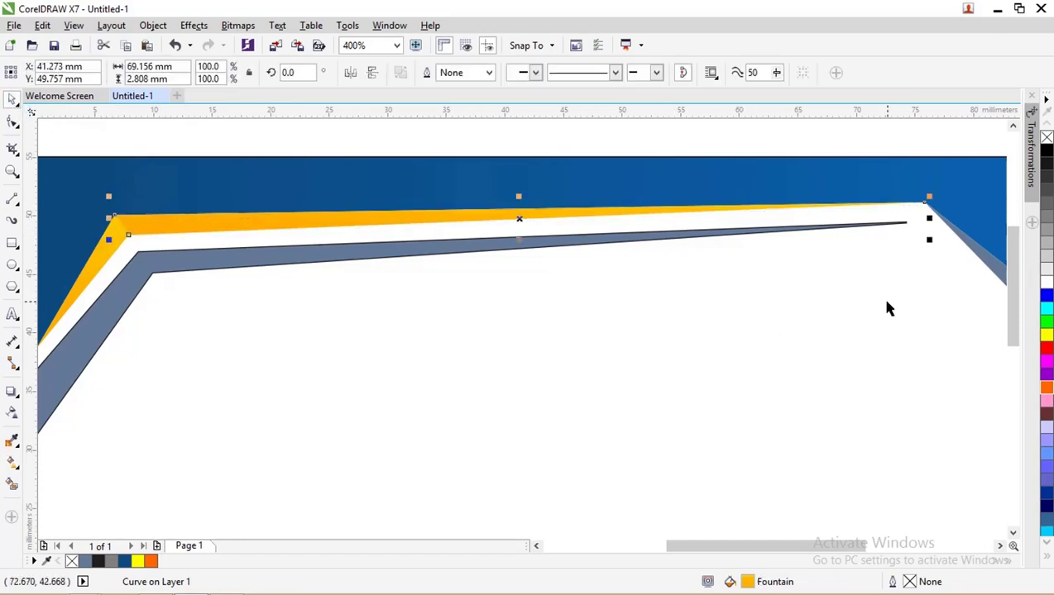
- Copy the orange-yellow fountain fill from the long accent strip to the slanted accent piece at the card's right edge
click(957, 237)
click(968, 248)
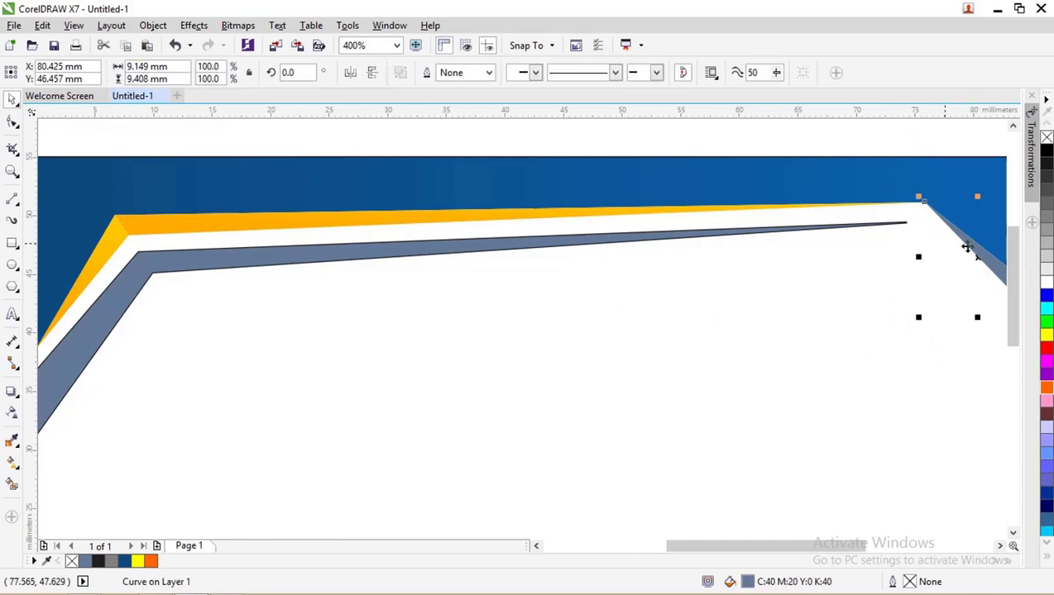
click(13, 463)
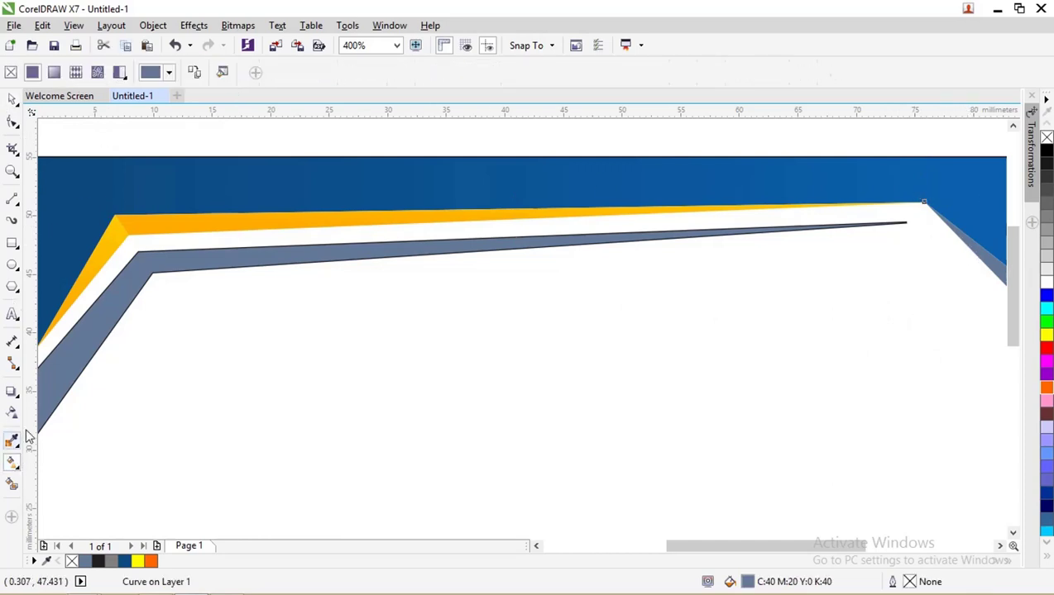
click(195, 73)
click(226, 218)
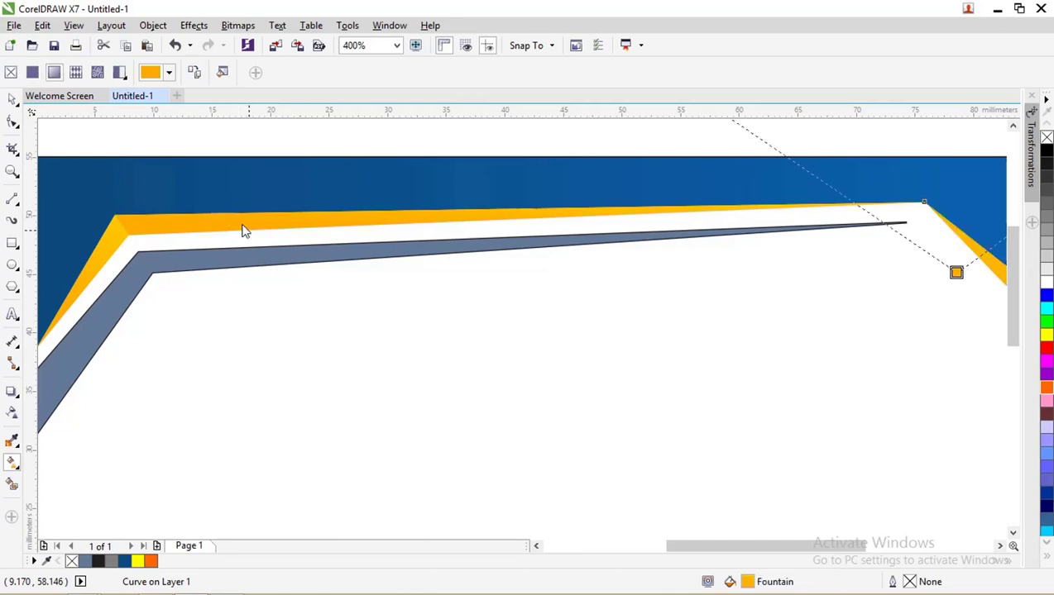
click(800, 148)
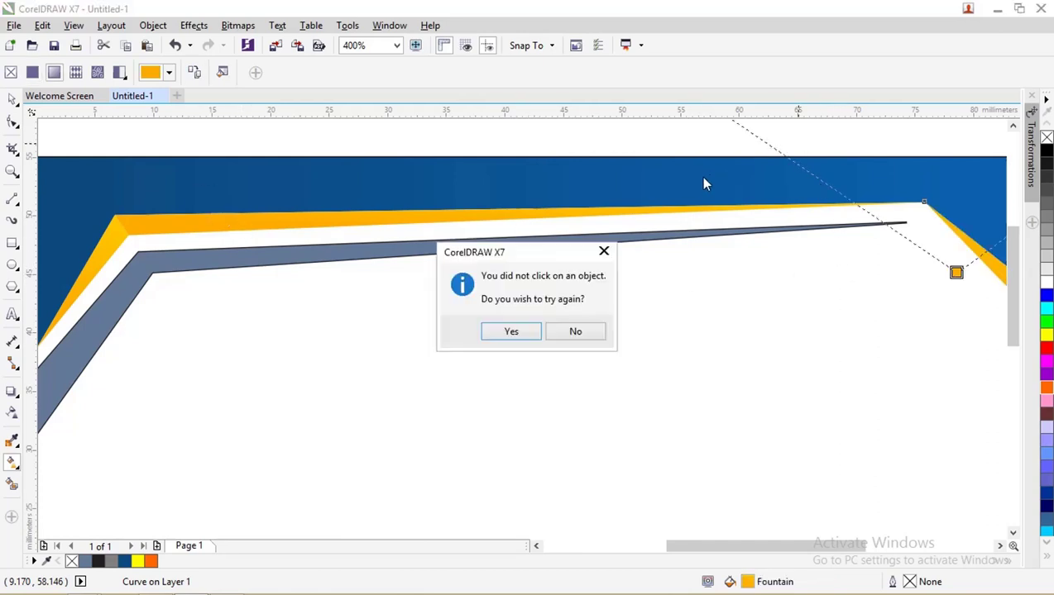
click(574, 331)
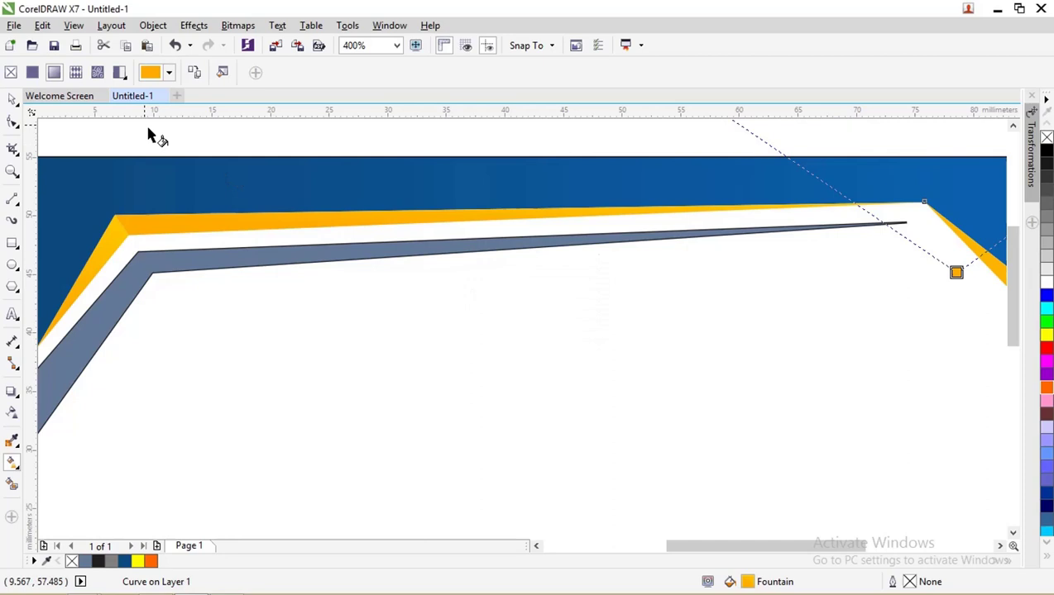
click(11, 99)
- Examine the gradient accent strips and the grey-blue strip below them across the card
scroll(134, 141, down, 3)
scroll(258, 144, up, 2)
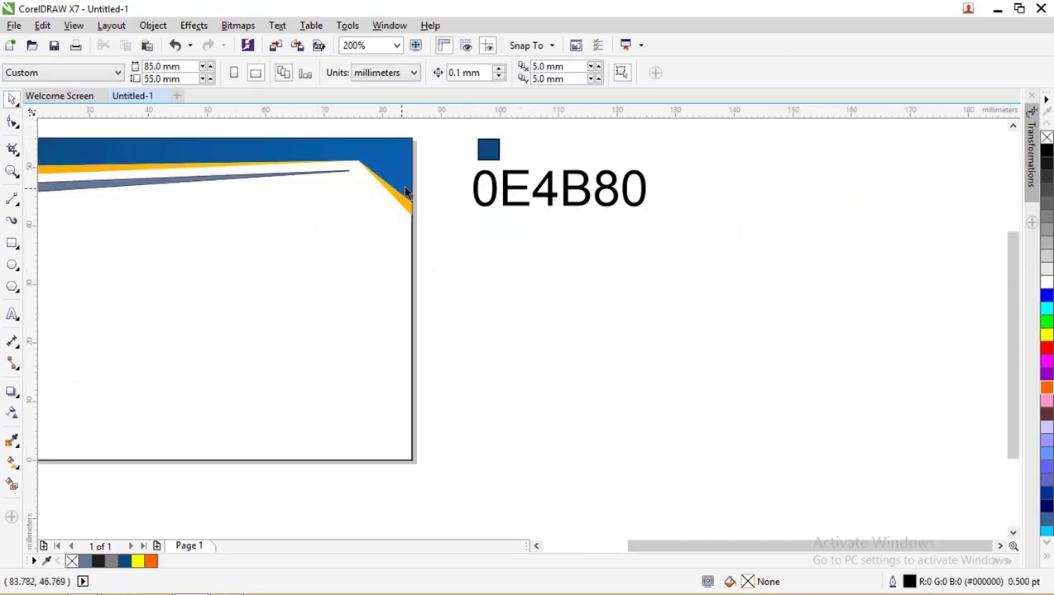
scroll(228, 159, down, 1)
scroll(52, 131, up, 3)
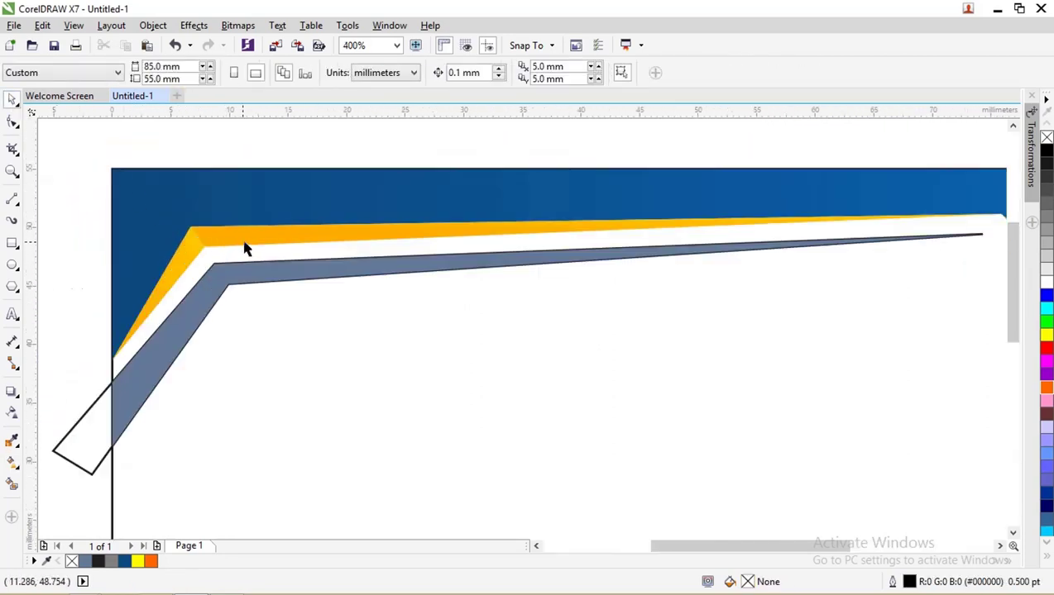
scroll(245, 249, down, 3)
scroll(344, 238, up, 3)
scroll(335, 254, down, 2)
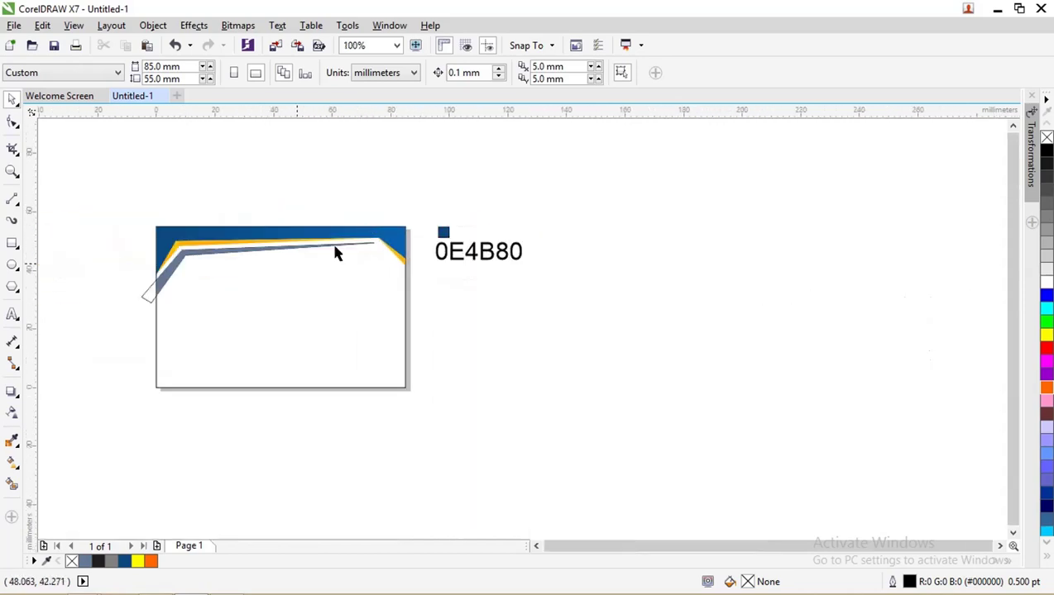
scroll(196, 278, up, 5)
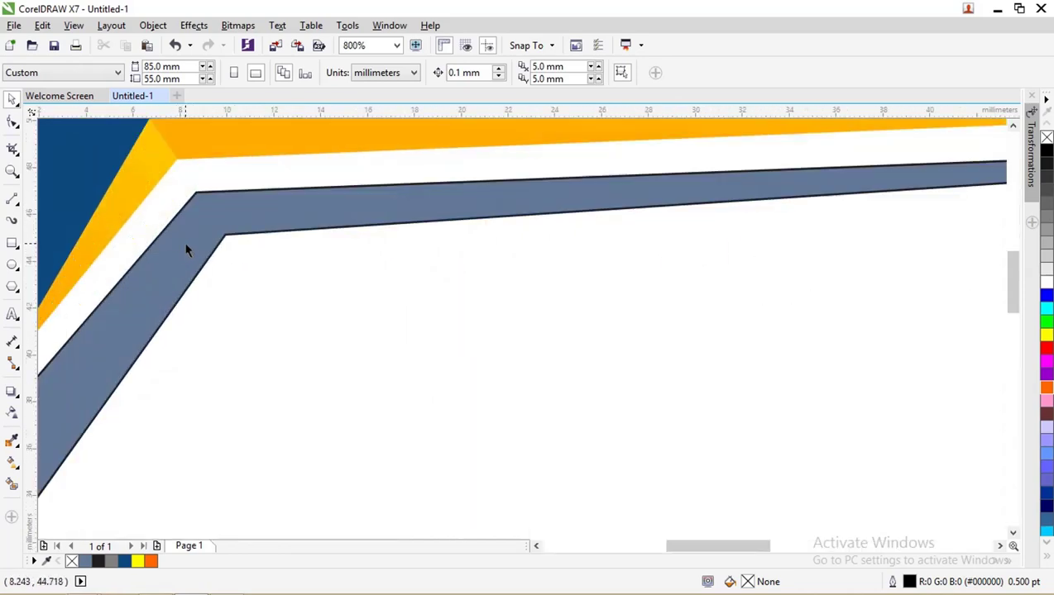
- Fill the lower part of the grey-blue strip with orange #FF6600
click(203, 282)
drag(203, 266, 205, 238)
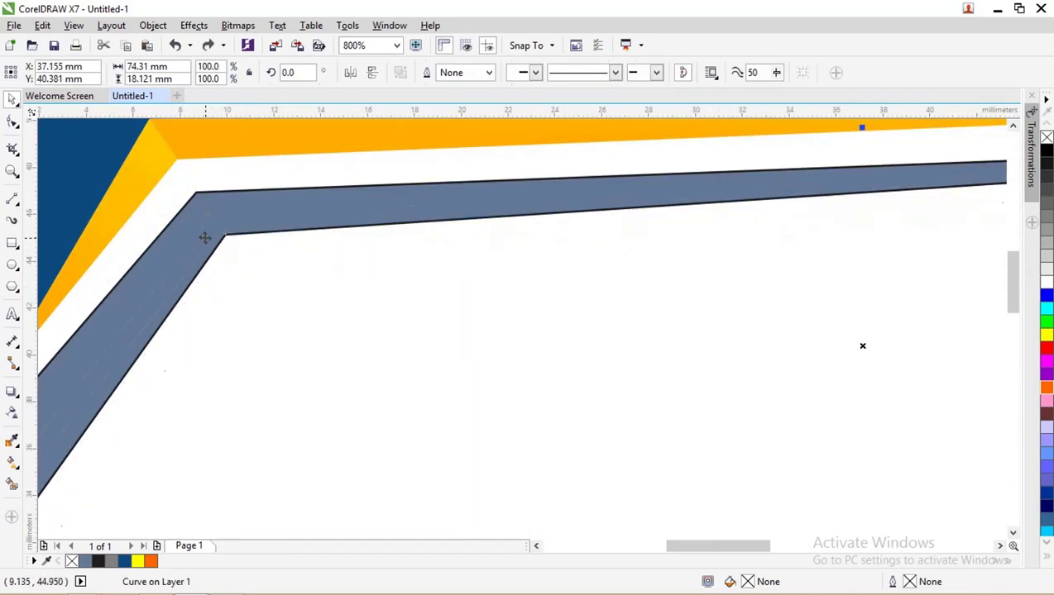
scroll(205, 237, down, 2)
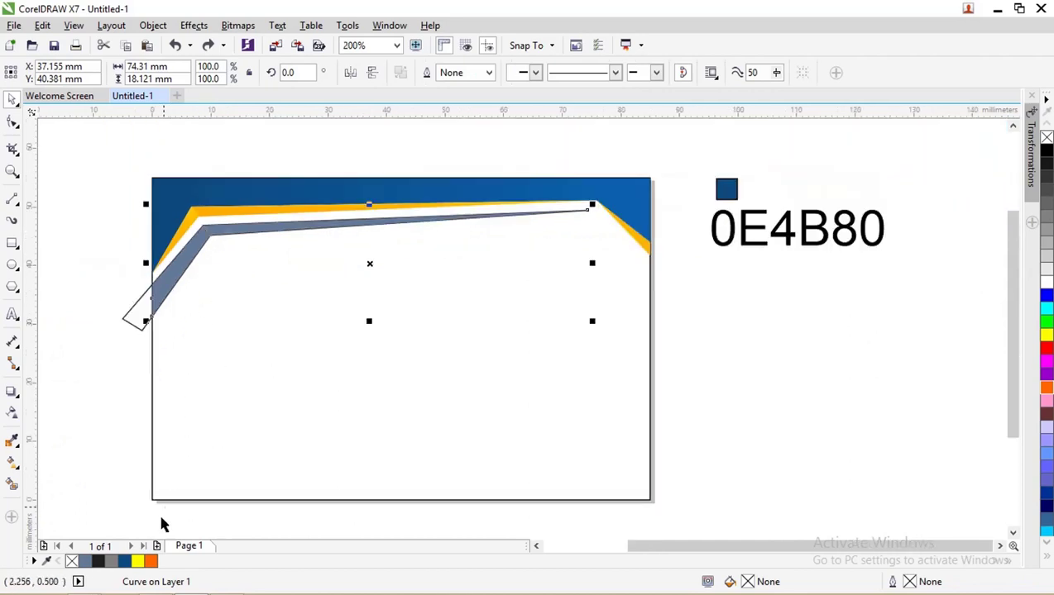
click(150, 562)
click(89, 200)
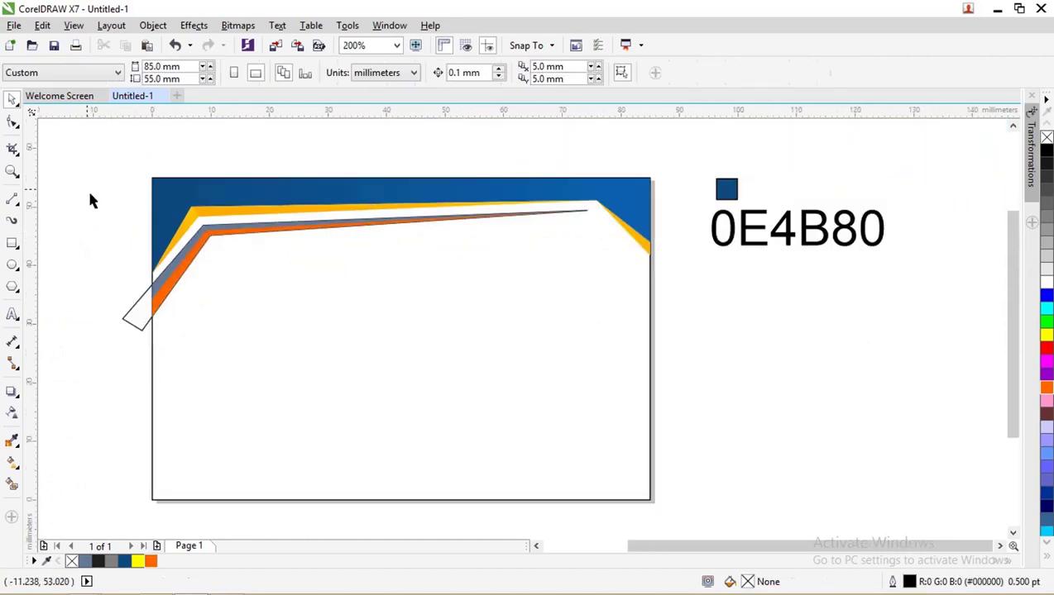
- Delete the leftover black-outlined construction shape that extends past the card's left edge beneath the strips
scroll(184, 269, up, 2)
click(231, 286)
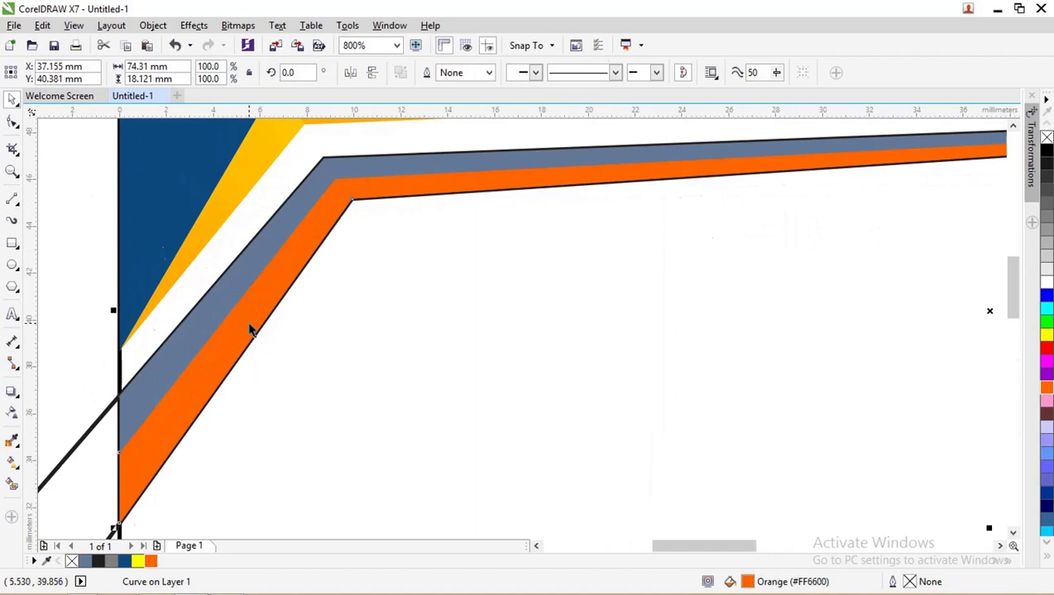
scroll(230, 326, down, 2)
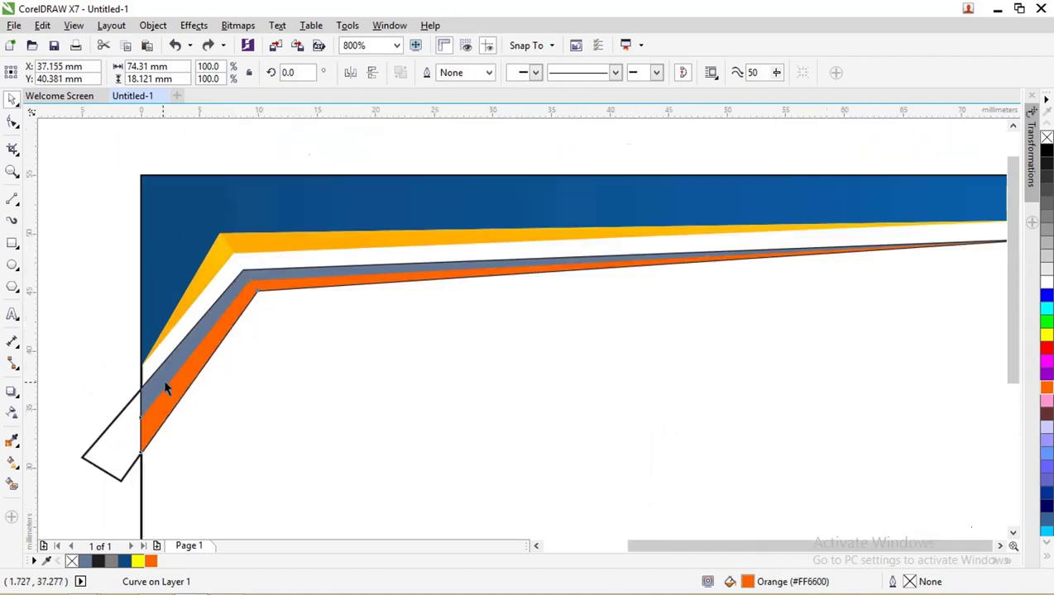
click(128, 423)
key(Delete)
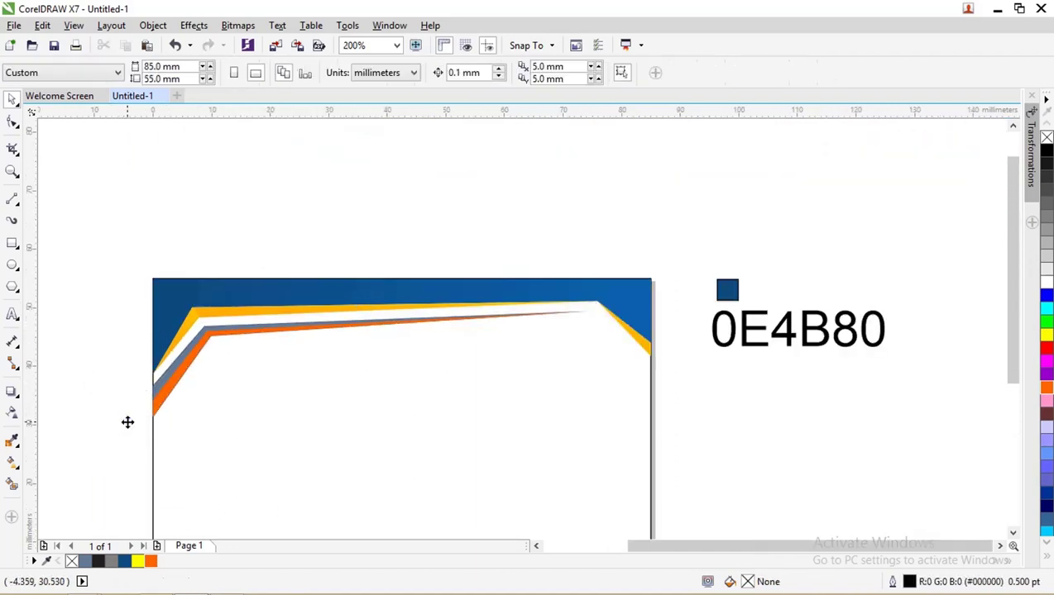
- Apply a linear fountain fill from orange to red along the lower orange strip, with its start on the slanted part near the card's left edge
scroll(237, 314, up, 1)
click(176, 380)
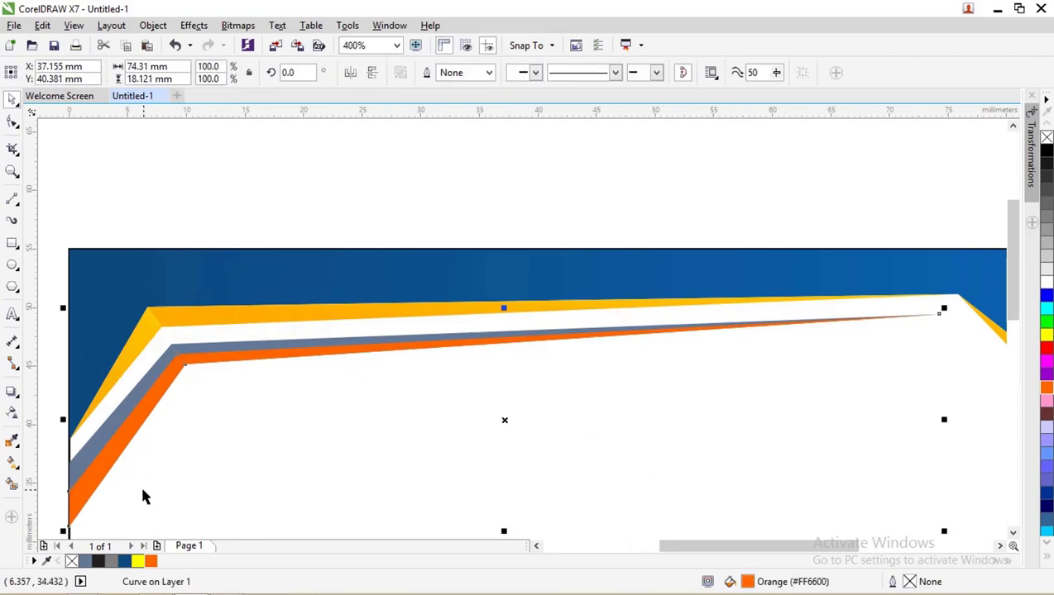
click(11, 462)
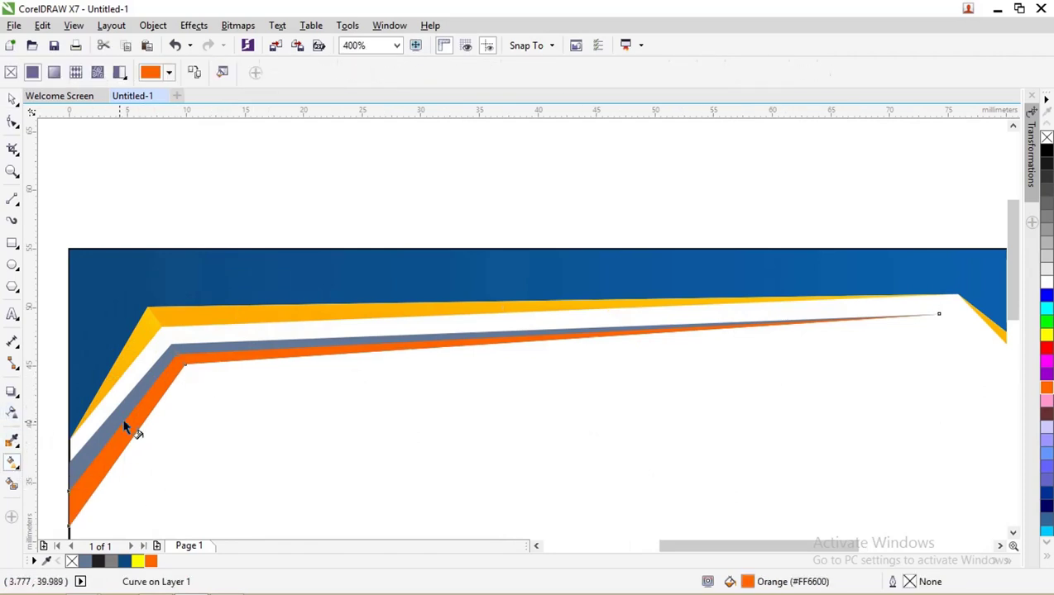
drag(141, 411, 773, 343)
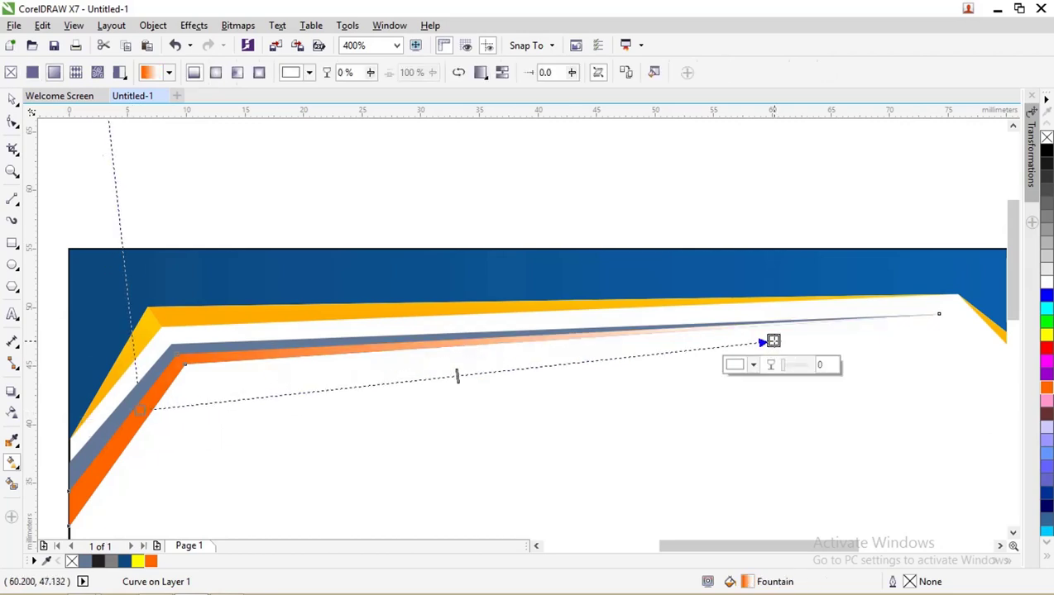
click(1046, 351)
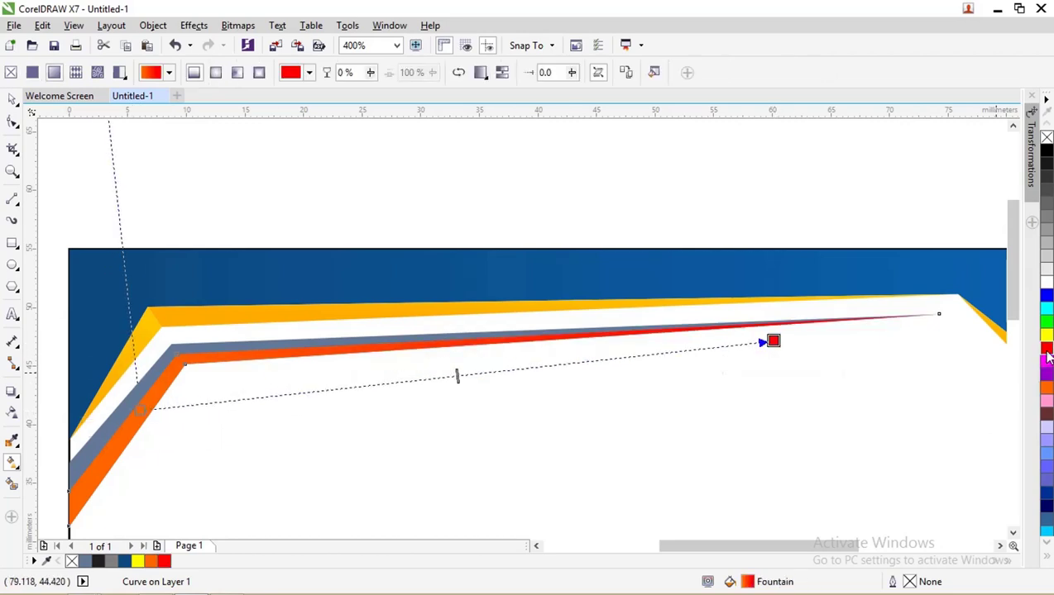
drag(140, 411, 105, 452)
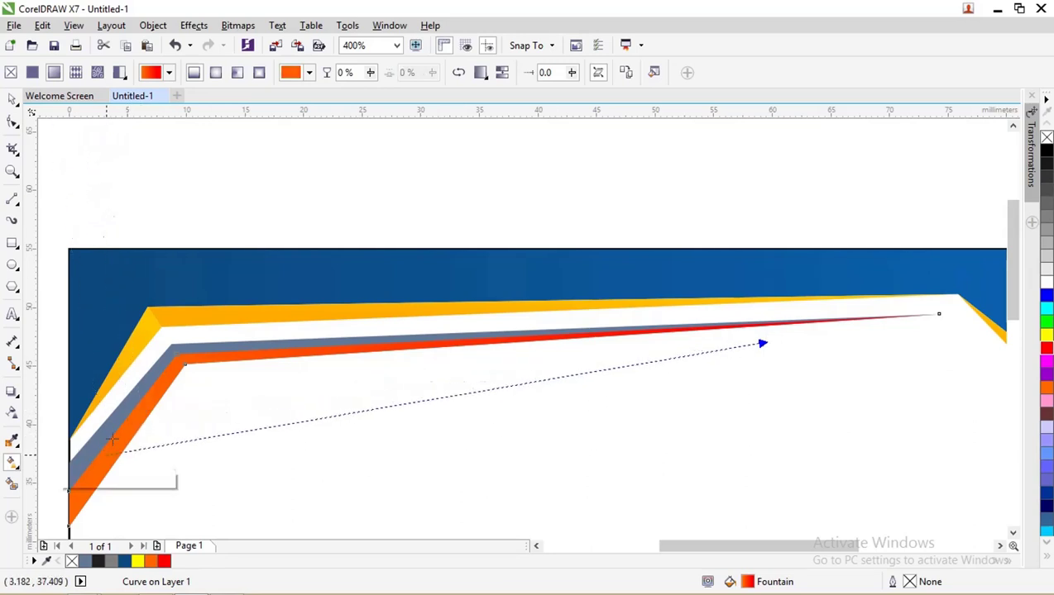
click(13, 101)
click(148, 153)
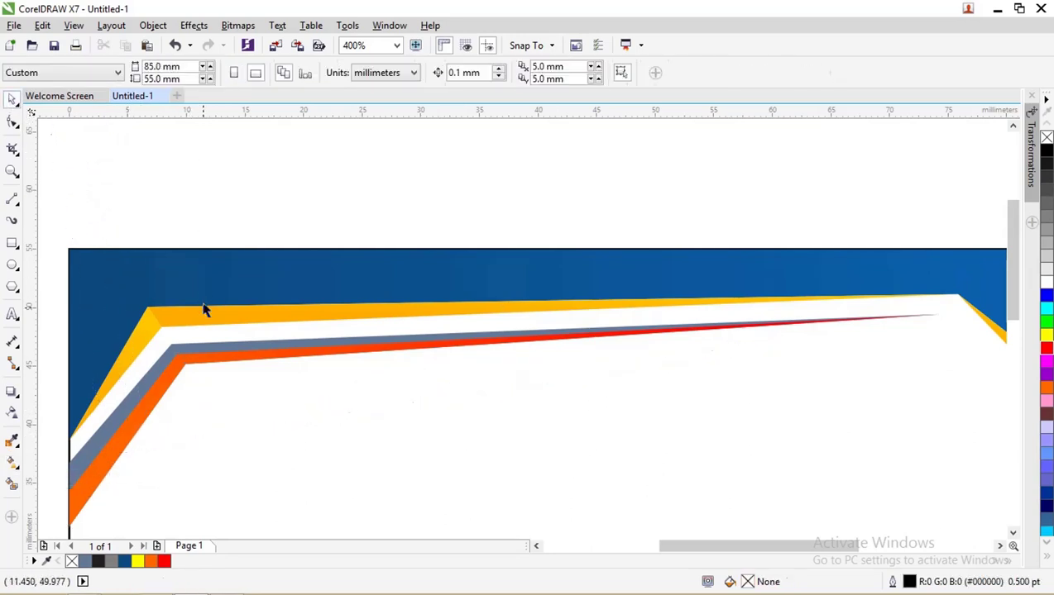
- Copy the orange-to-red fountain fill from the lower orange strip to the grey-blue strip above it
click(213, 337)
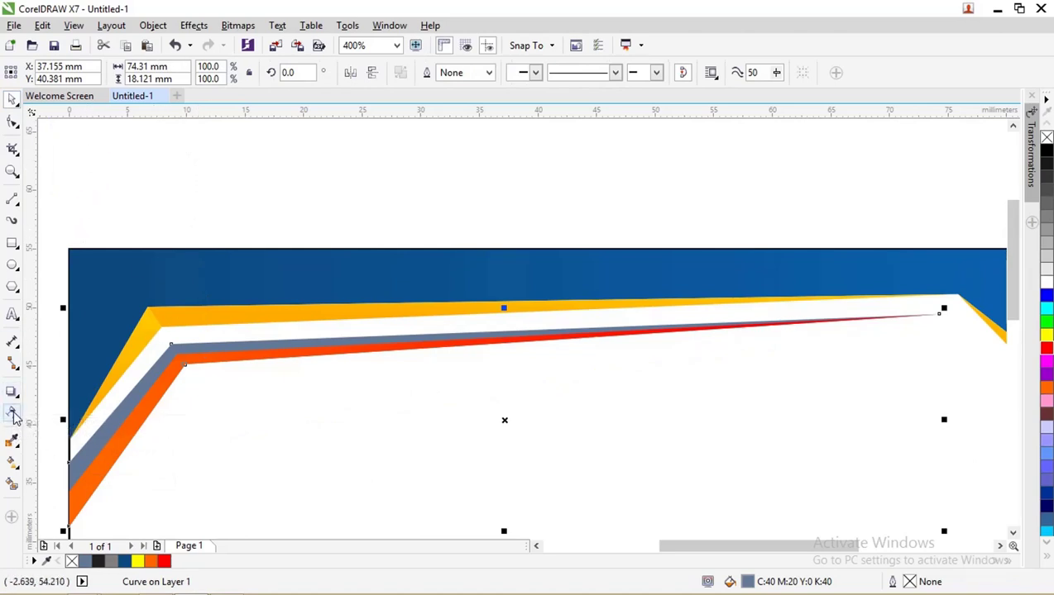
click(13, 462)
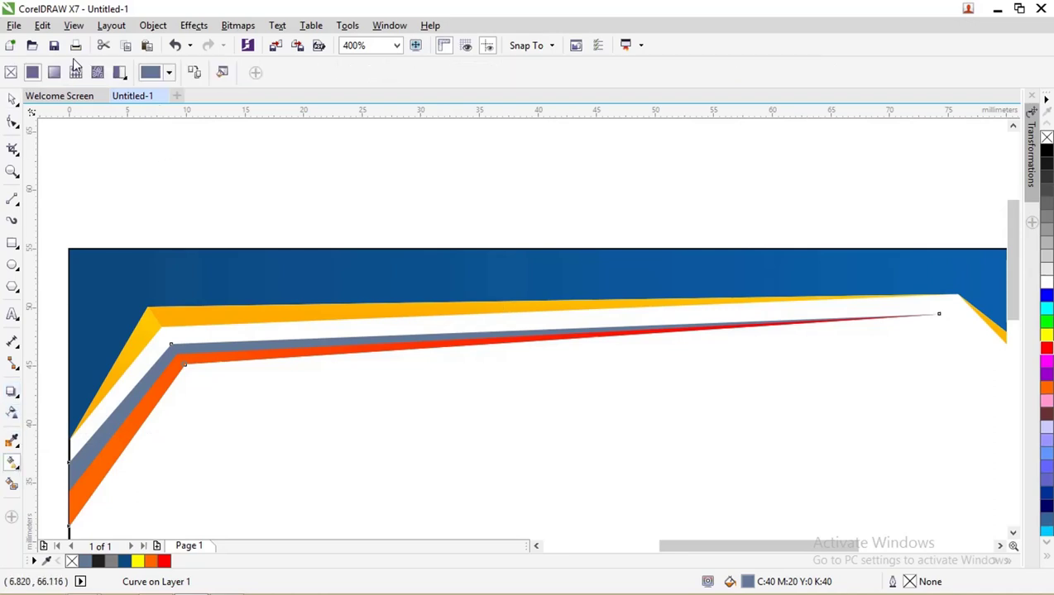
click(193, 72)
click(166, 354)
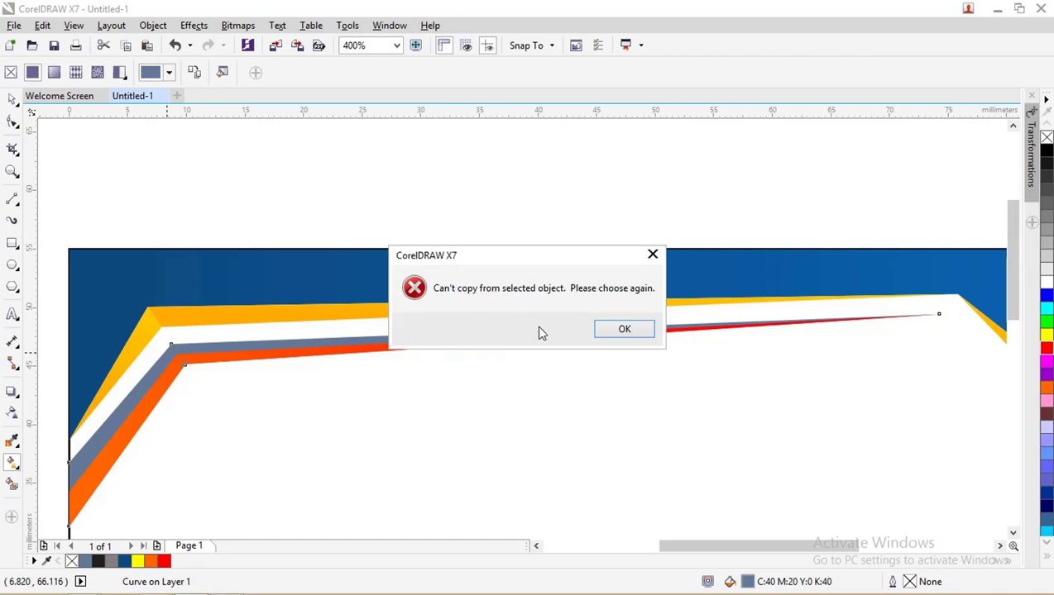
click(616, 331)
click(214, 356)
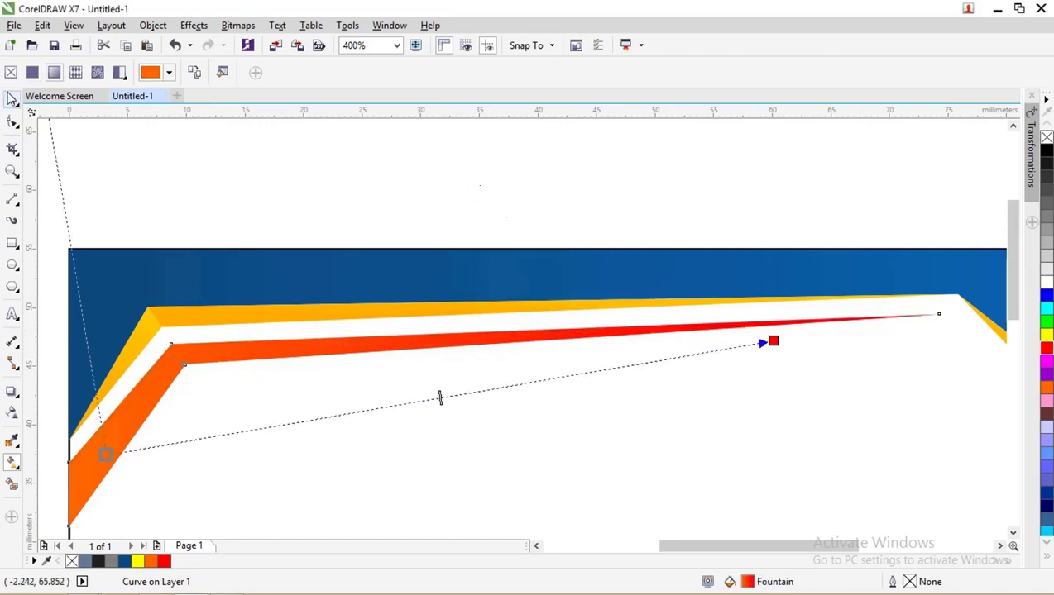
click(13, 98)
click(106, 180)
- Shorten the upper red-orange strip's gradient by moving its end back near the bend and its start just outside the card's left edge
click(175, 352)
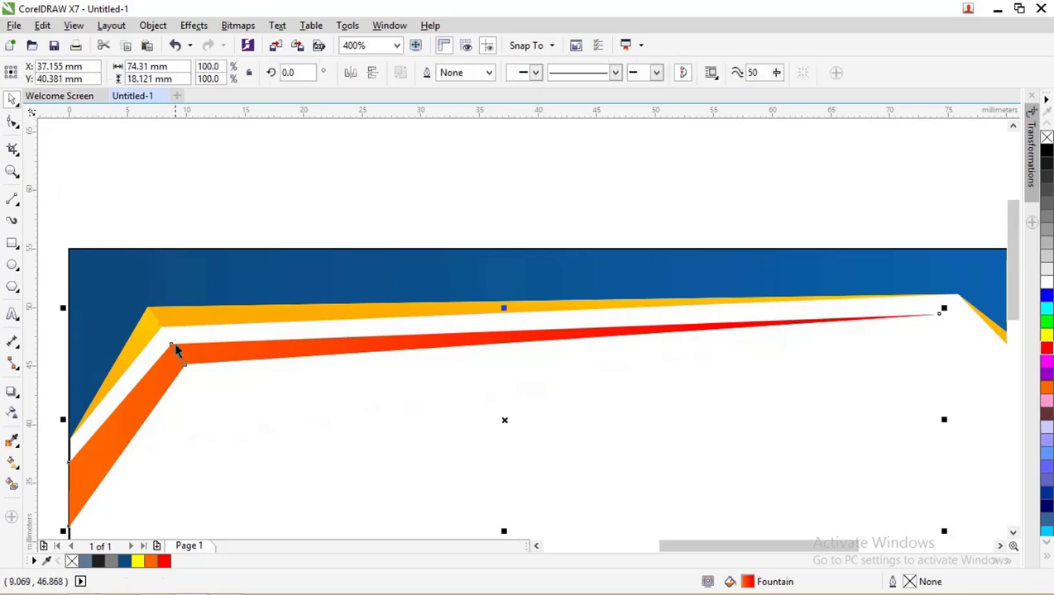
click(13, 462)
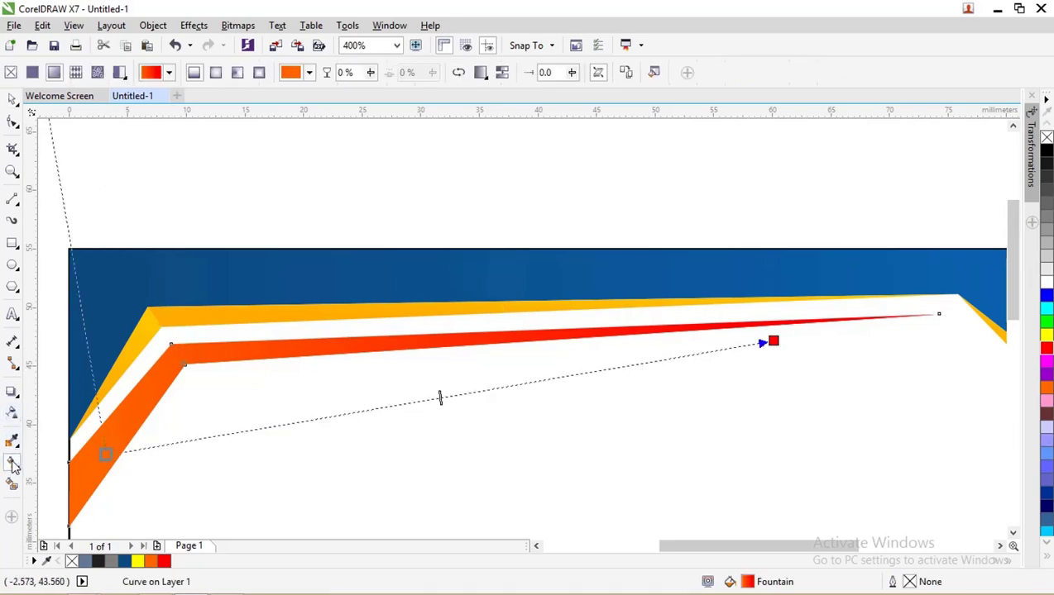
click(458, 73)
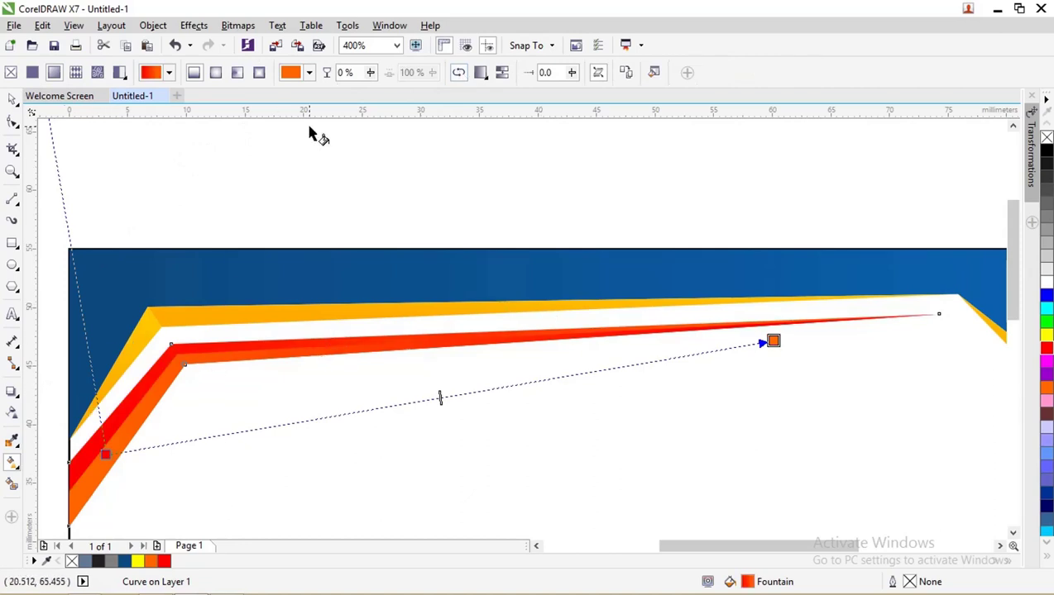
click(456, 73)
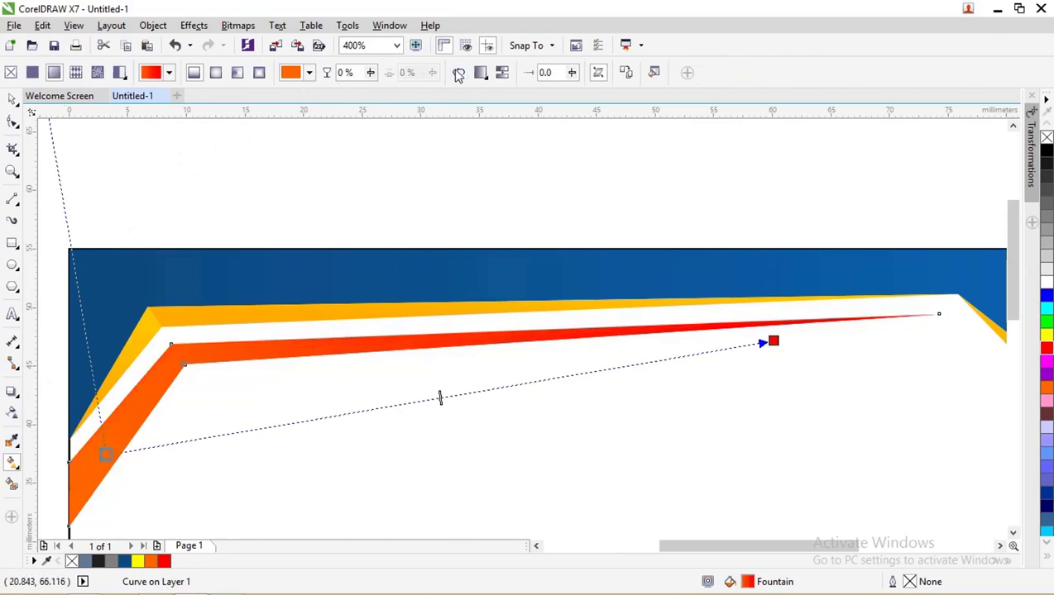
drag(772, 341, 370, 321)
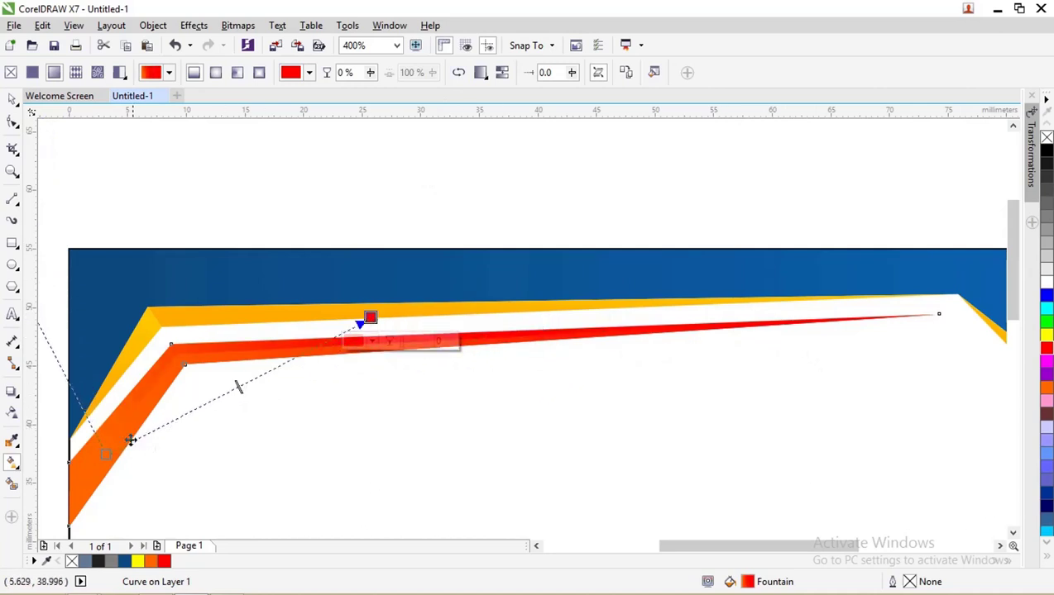
drag(103, 455, 51, 460)
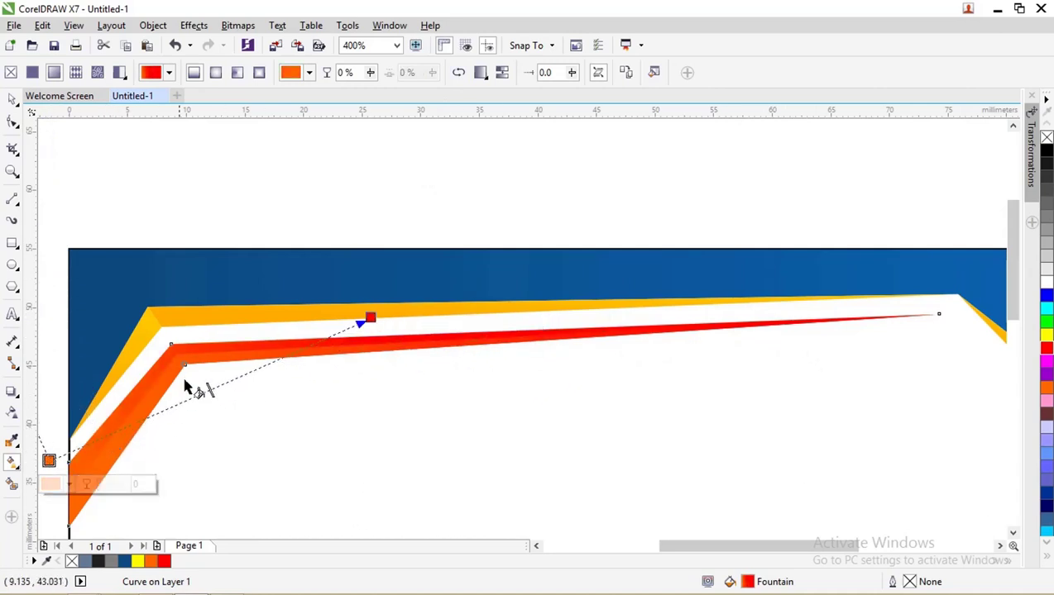
click(13, 99)
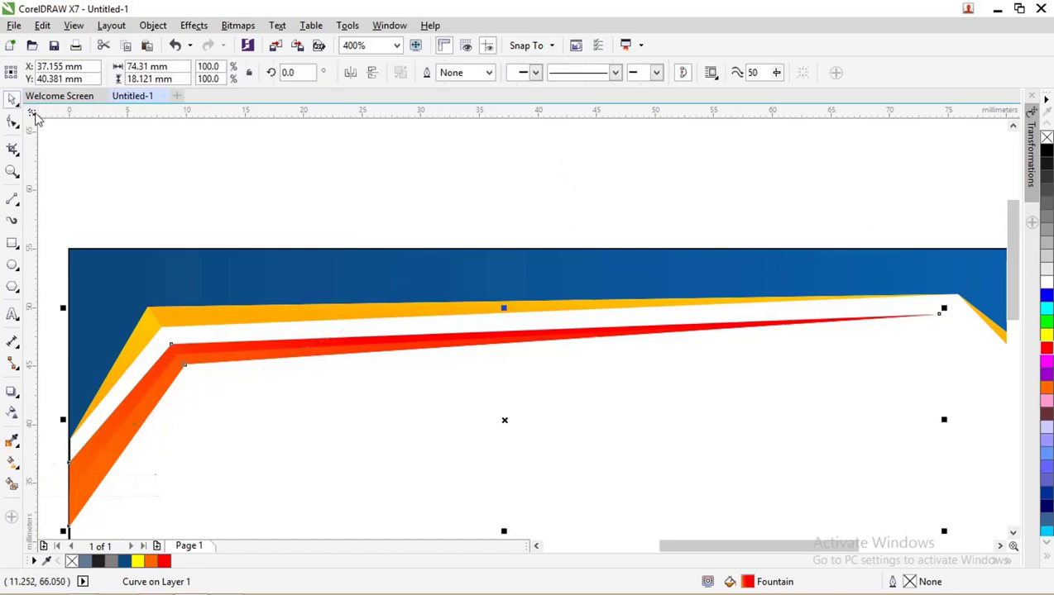
click(114, 132)
scroll(114, 132, down, 1)
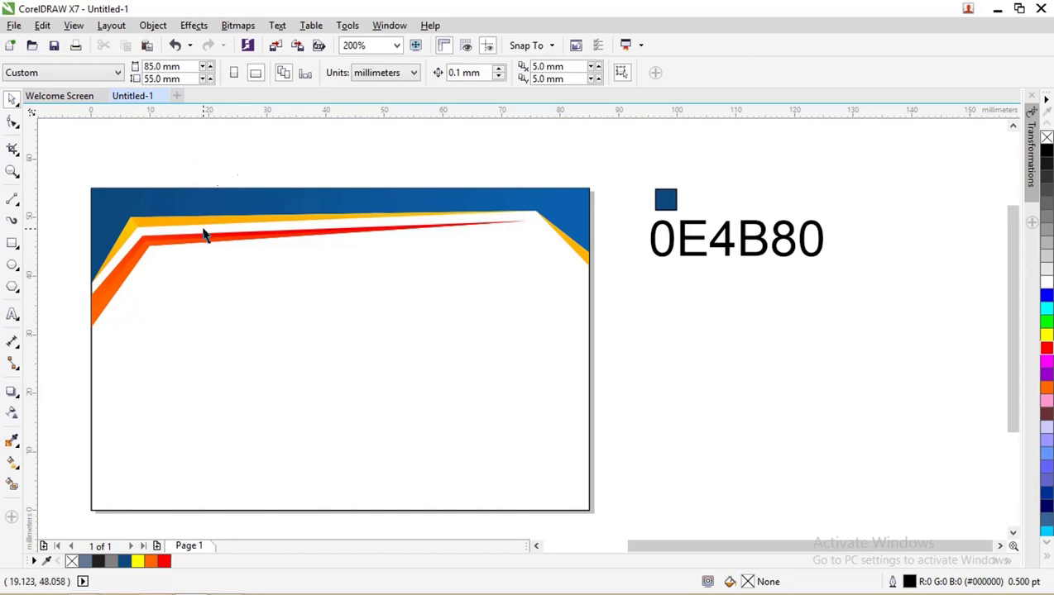
- Select the two red-orange strips and nudge them up 0.6 mm towards the yellow strip
drag(57, 364, 484, 196)
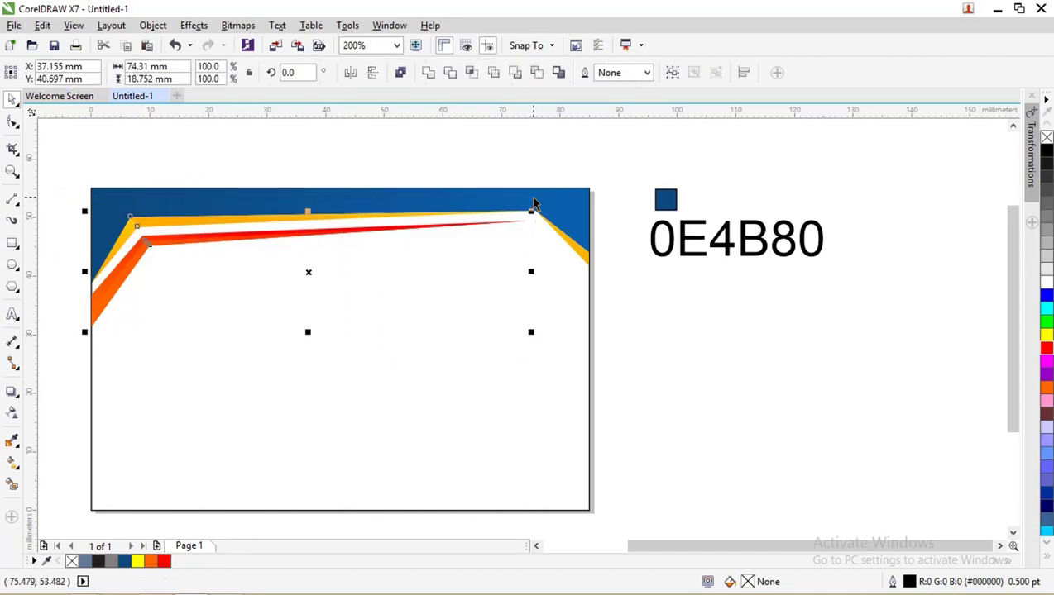
click(616, 301)
scroll(108, 311, up, 2)
click(106, 264)
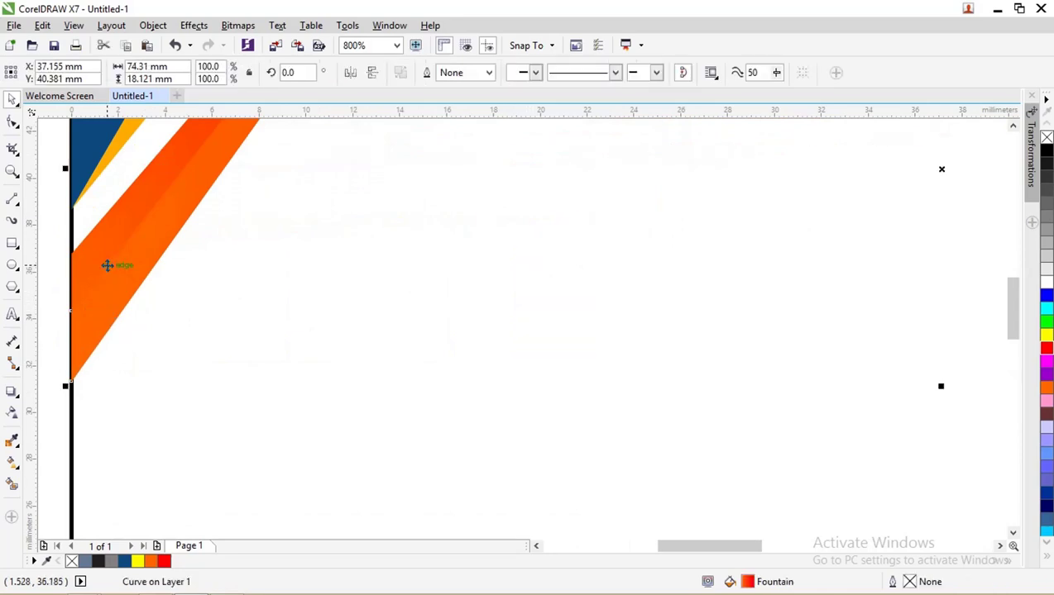
shift+click(104, 226)
scroll(103, 225, down, 2)
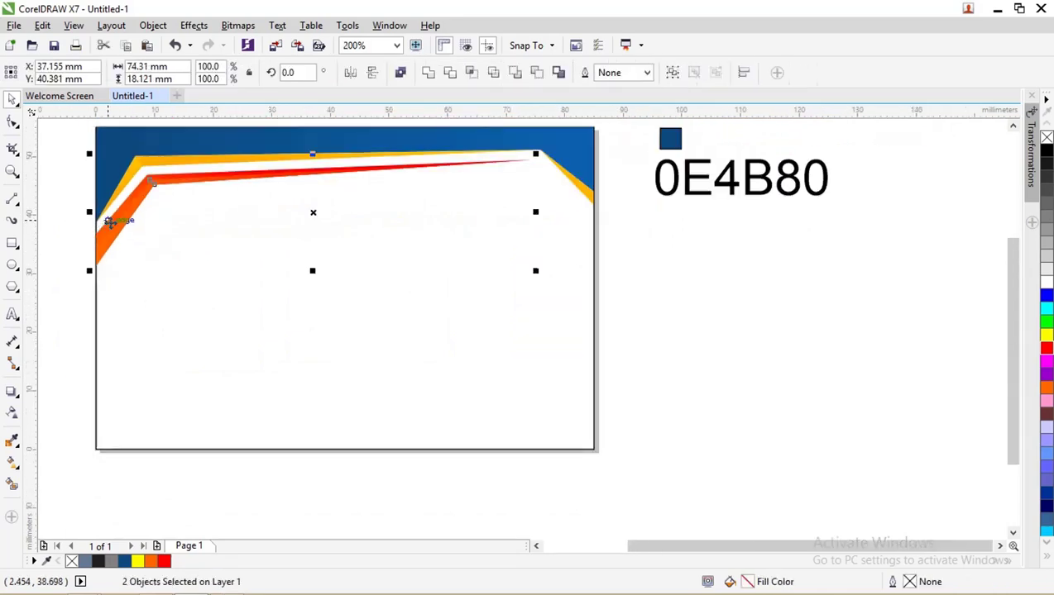
key(Up)
key(Up)
key(Up)
key(Up)
key(Up)
key(Up)
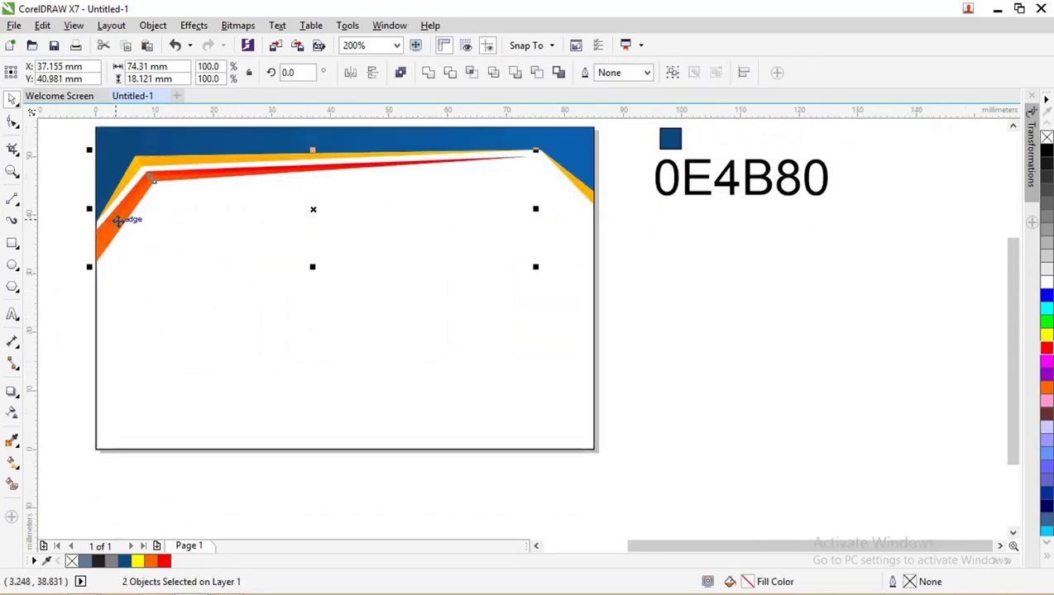
click(645, 246)
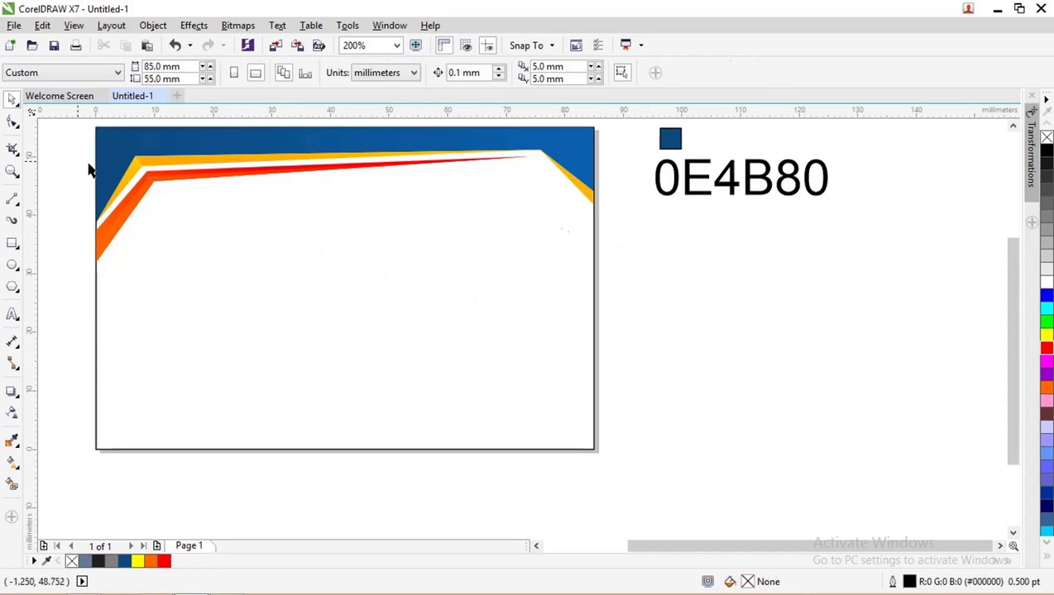
- Select the coloured shapes across the card's top and apply the Small Glow drop shadow preset to them
drag(59, 126, 616, 282)
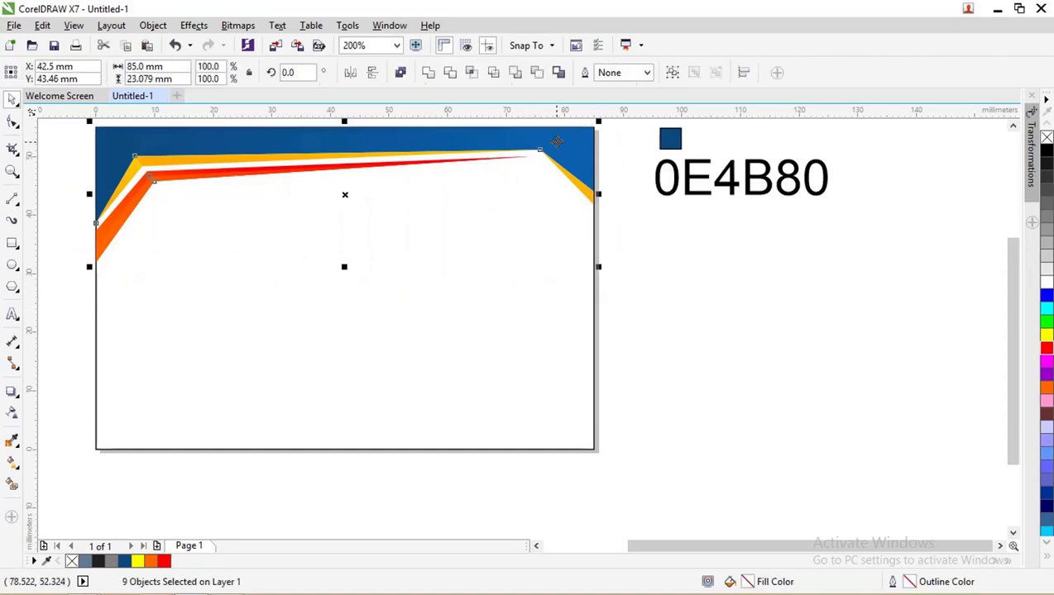
mouse_move(575, 178)
mouse_down()
mouse_move(563, 198)
mouse_move(573, 177)
mouse_up()
key(ctrl+z)
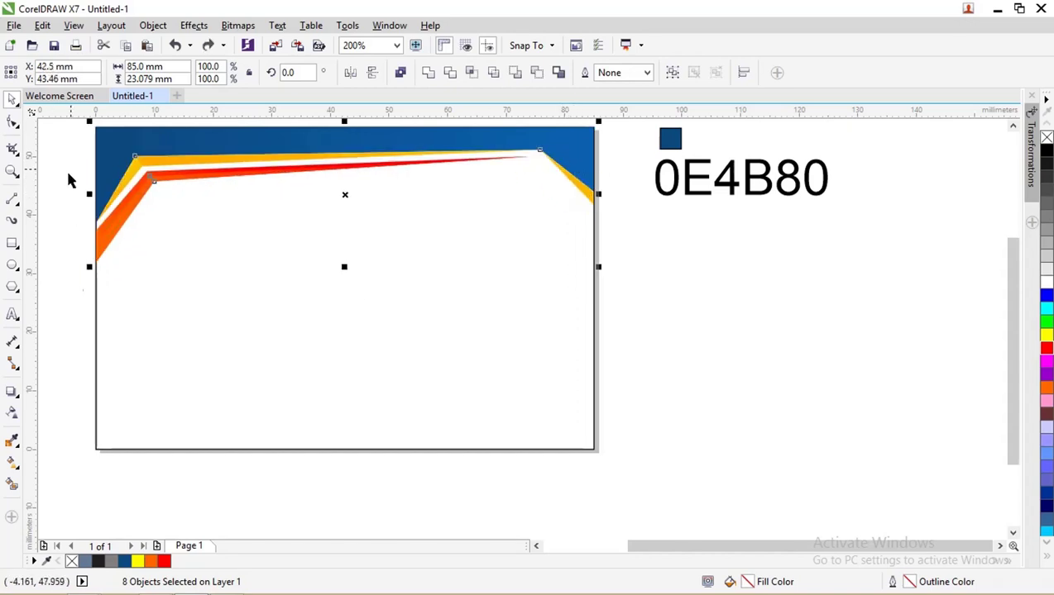
click(11, 394)
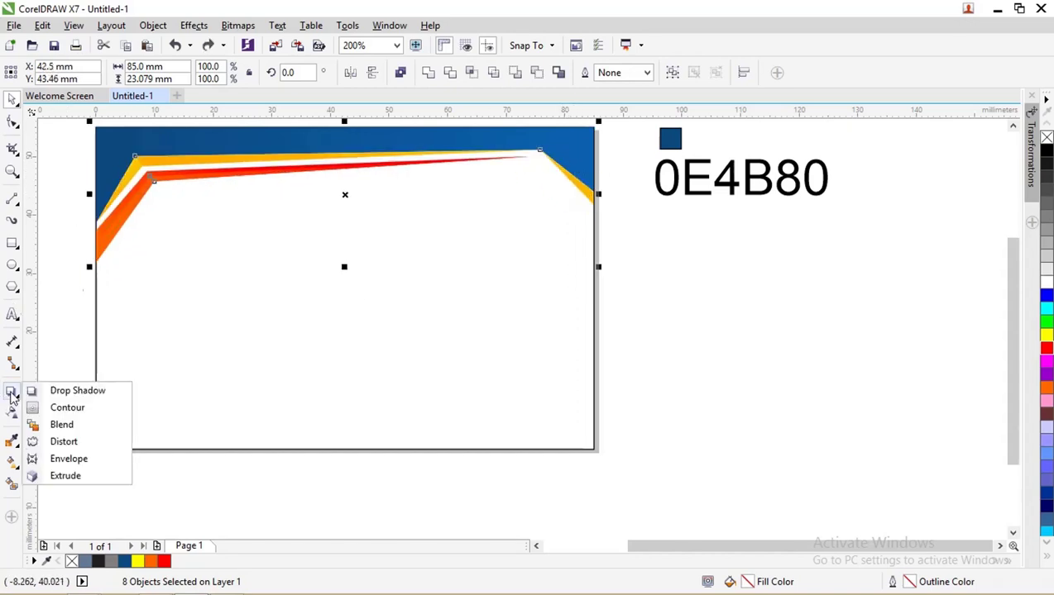
click(66, 391)
click(25, 75)
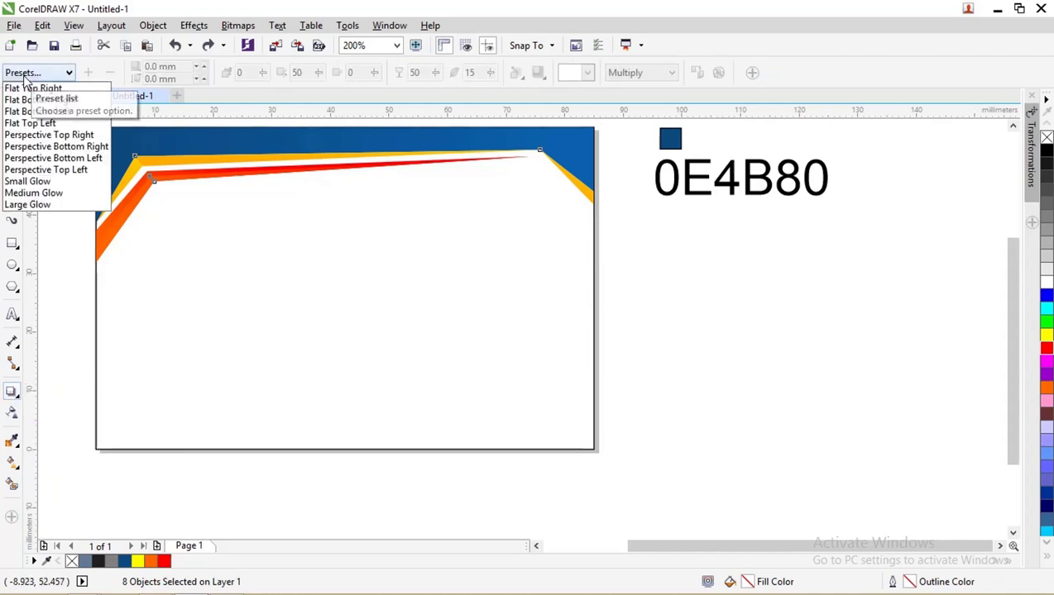
click(47, 186)
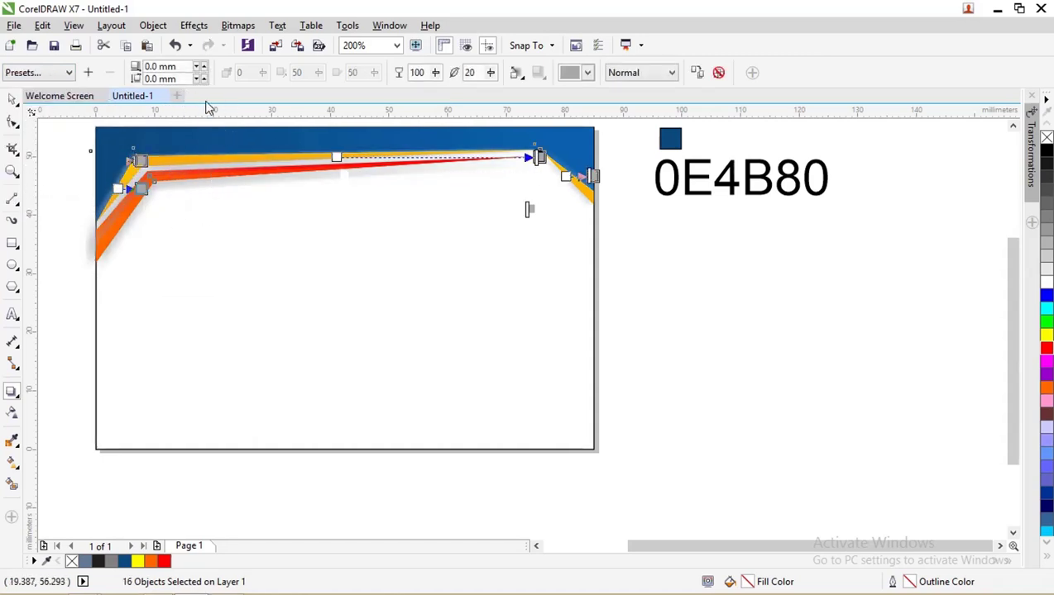
- Set the selected shapes' drop shadows to the Multiply merge mode and colour them black
click(586, 73)
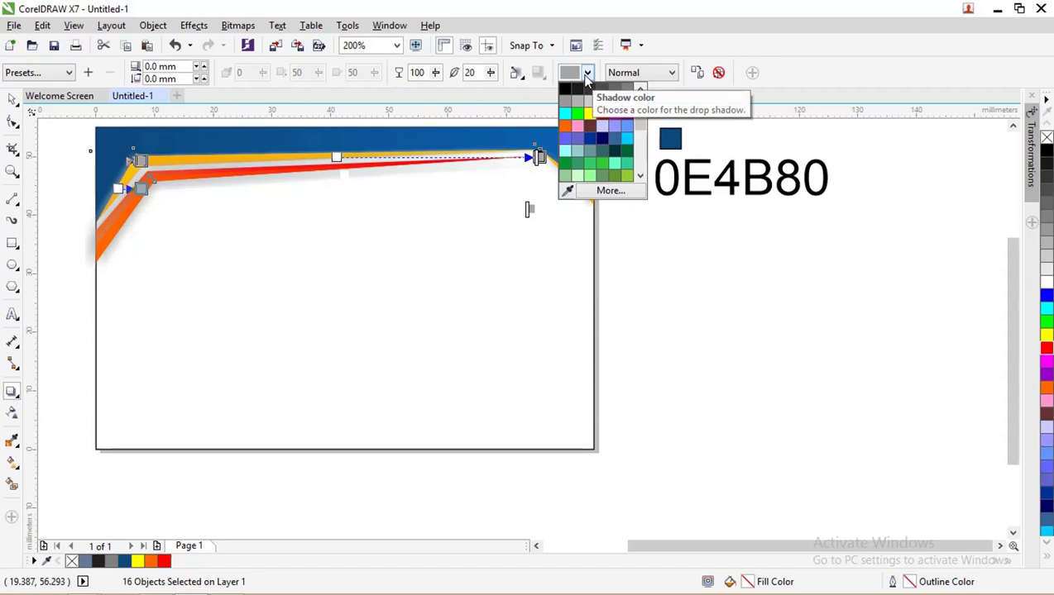
click(586, 74)
click(671, 73)
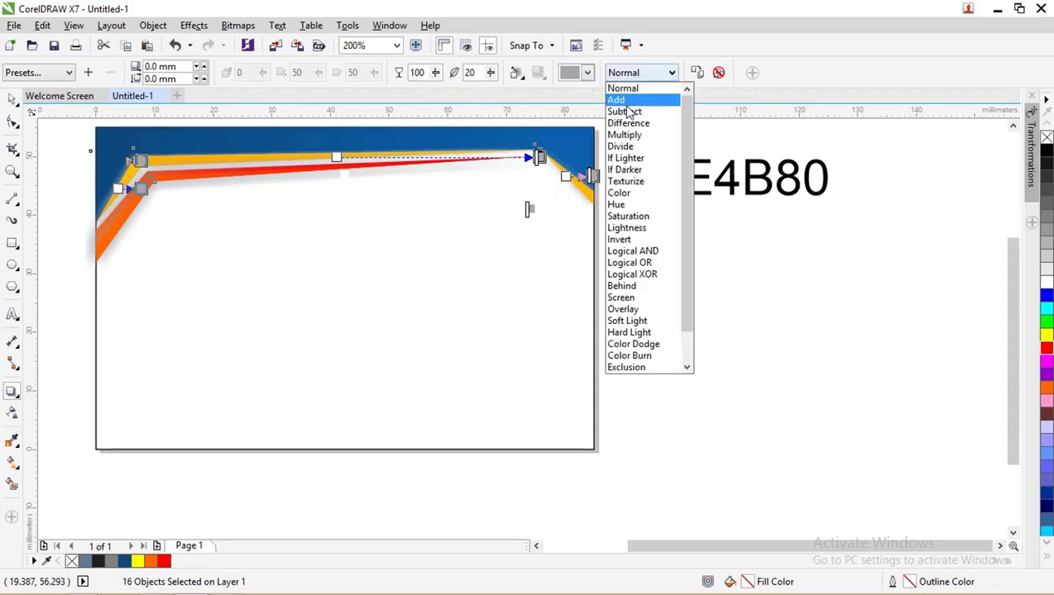
click(630, 137)
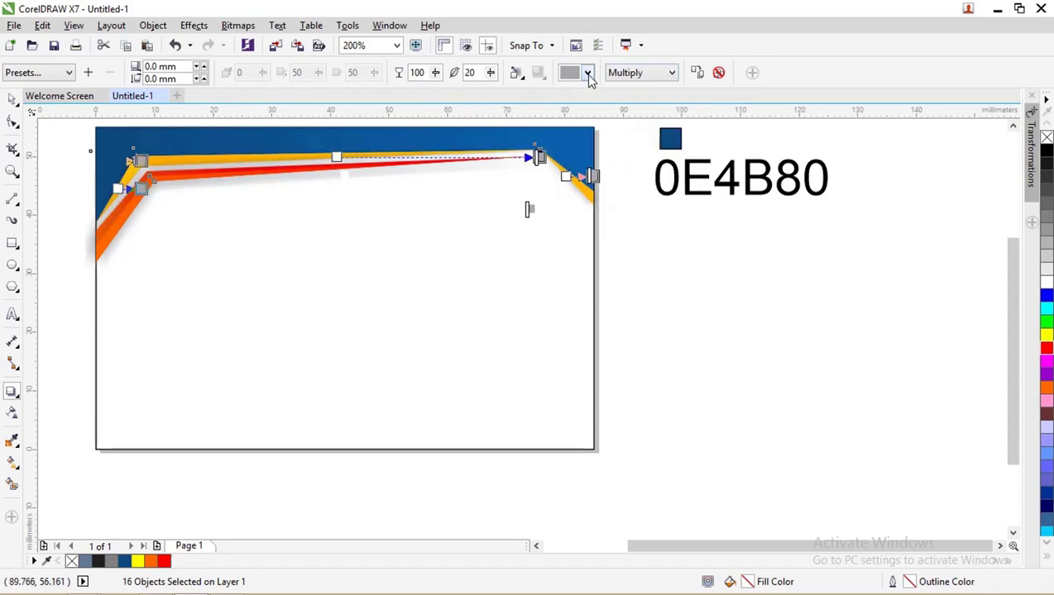
click(586, 73)
click(565, 89)
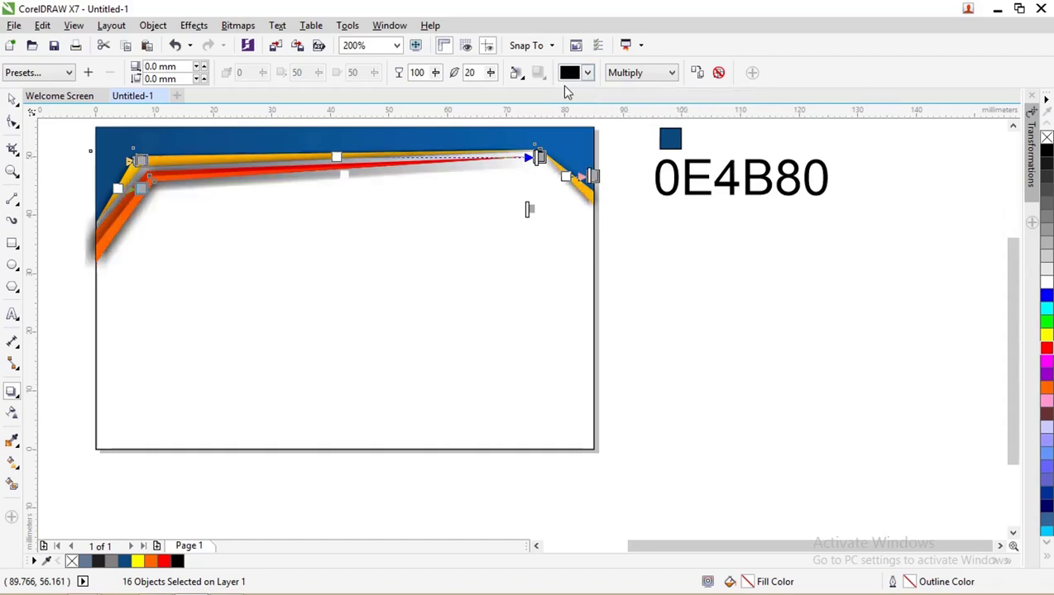
- Reduce the drop shadows' opacity to 16 and their feathering to 12, and deselect the shapes
click(435, 72)
mouse_move(423, 84)
mouse_down()
mouse_move(405, 83)
mouse_move(424, 91)
mouse_up()
click(434, 74)
click(434, 74)
click(491, 74)
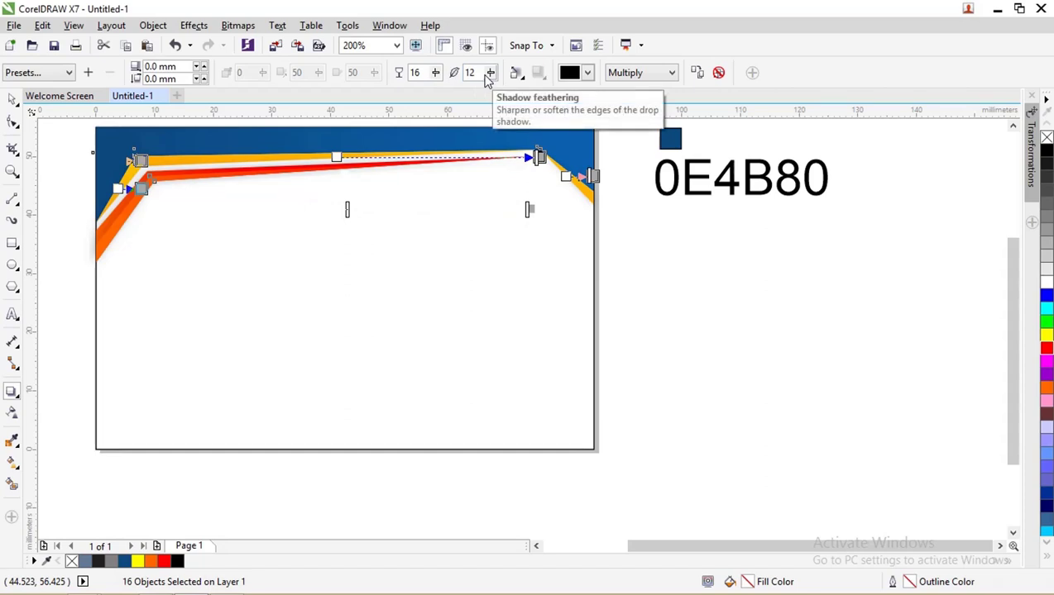
click(13, 100)
click(47, 120)
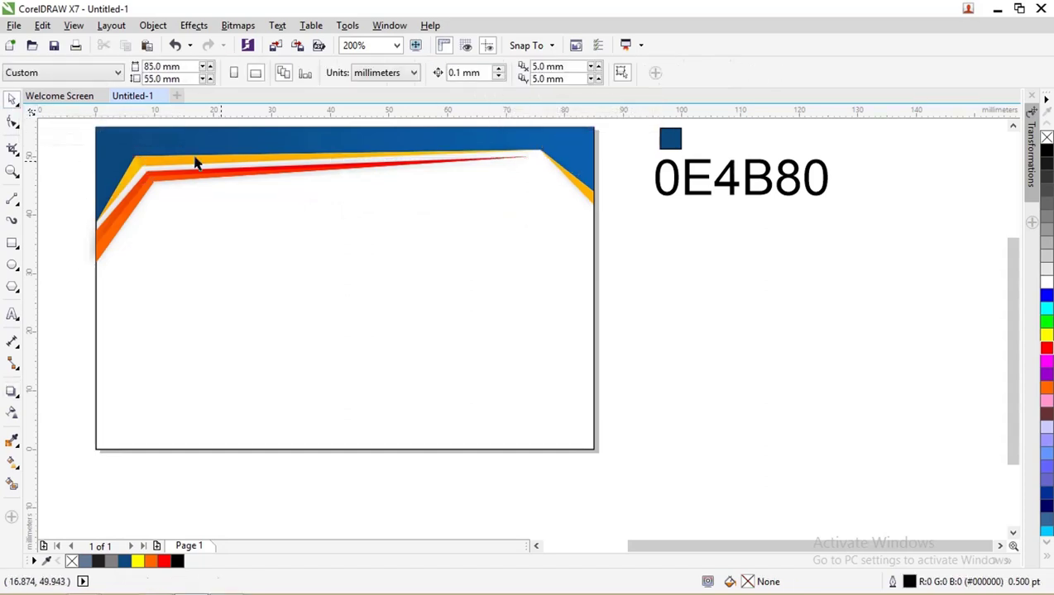
- Duplicate the blue shape at the card's top about 7.9 mm straight below the original
scroll(332, 171, up, 3)
scroll(275, 170, down, 3)
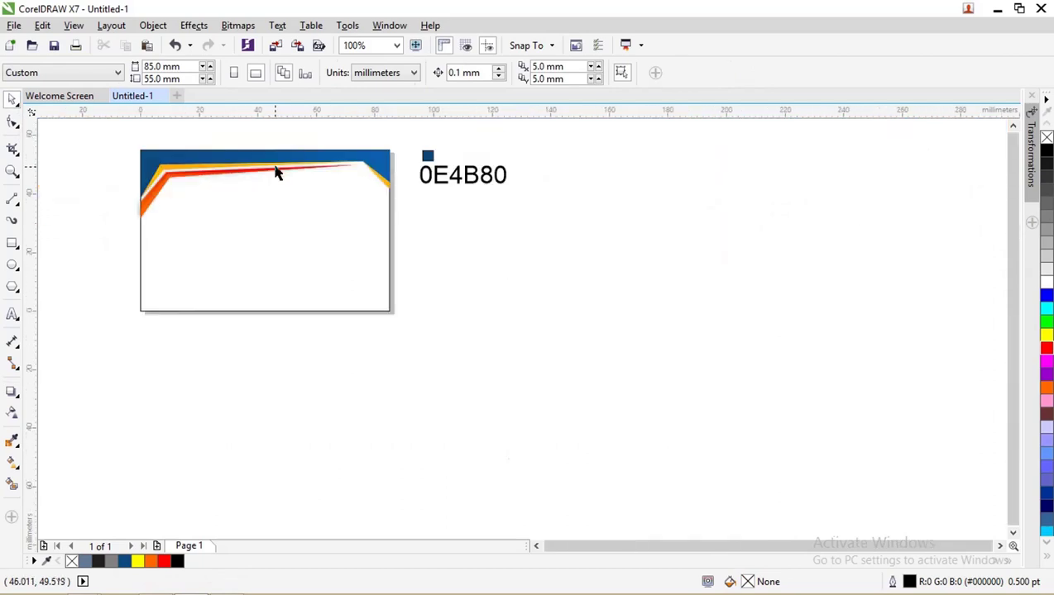
scroll(114, 210, up, 3)
scroll(167, 194, down, 3)
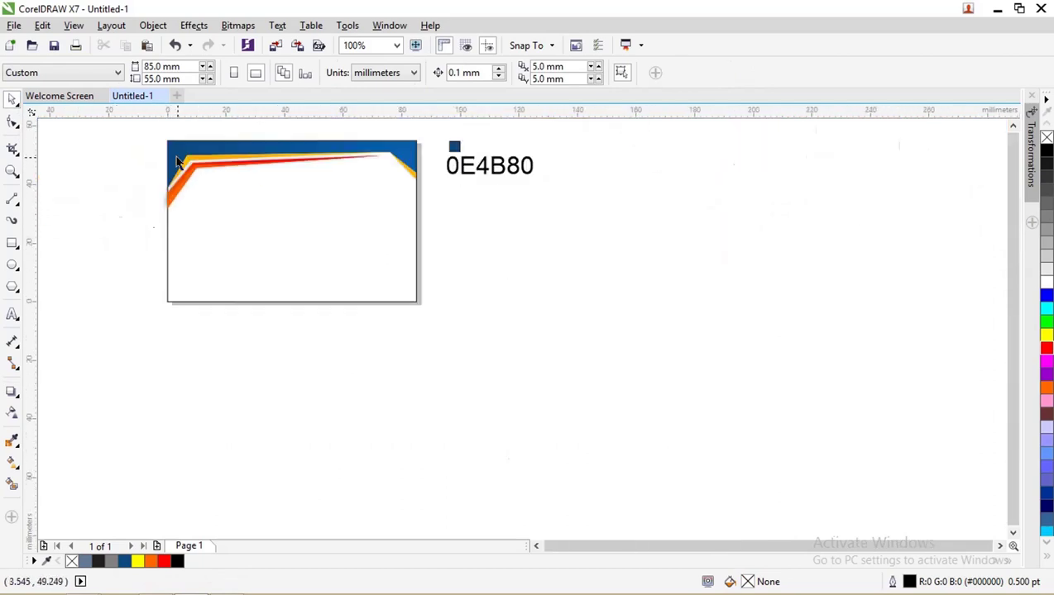
click(174, 156)
scroll(172, 157, up, 2)
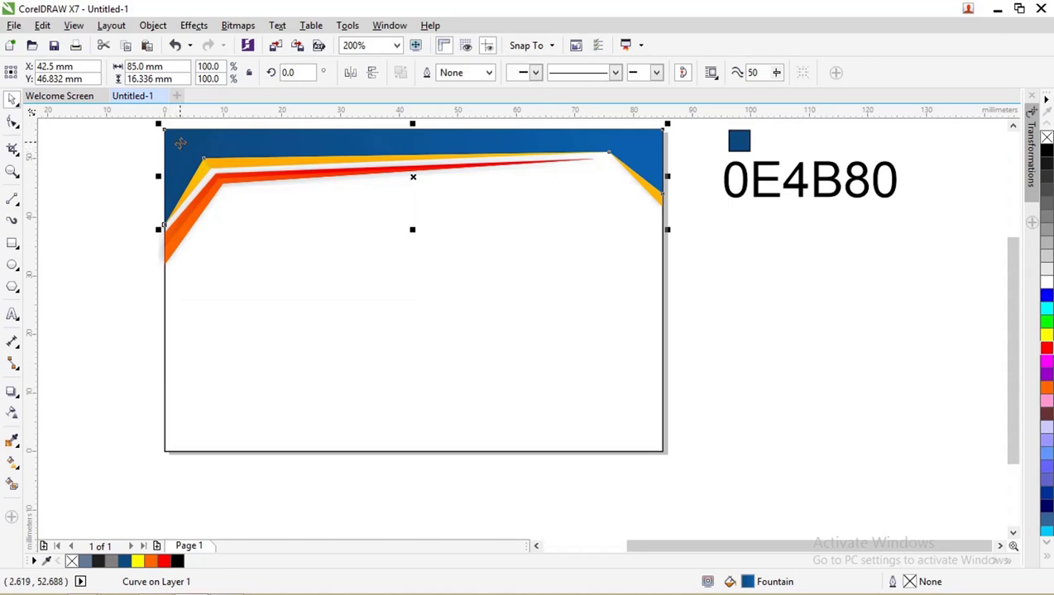
drag(180, 143, 173, 189)
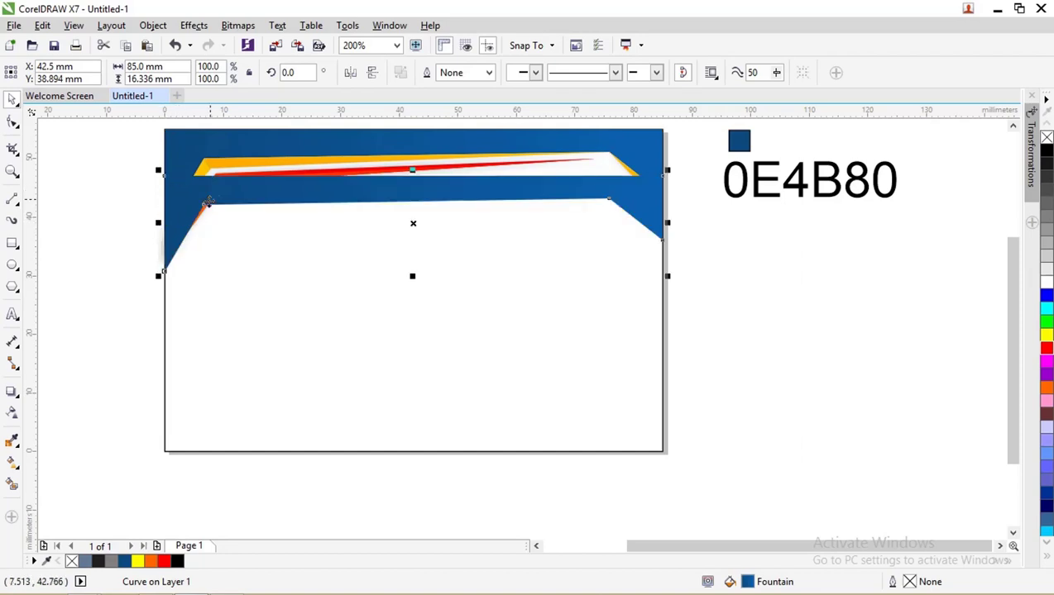
scroll(209, 202, up, 2)
scroll(198, 177, down, 2)
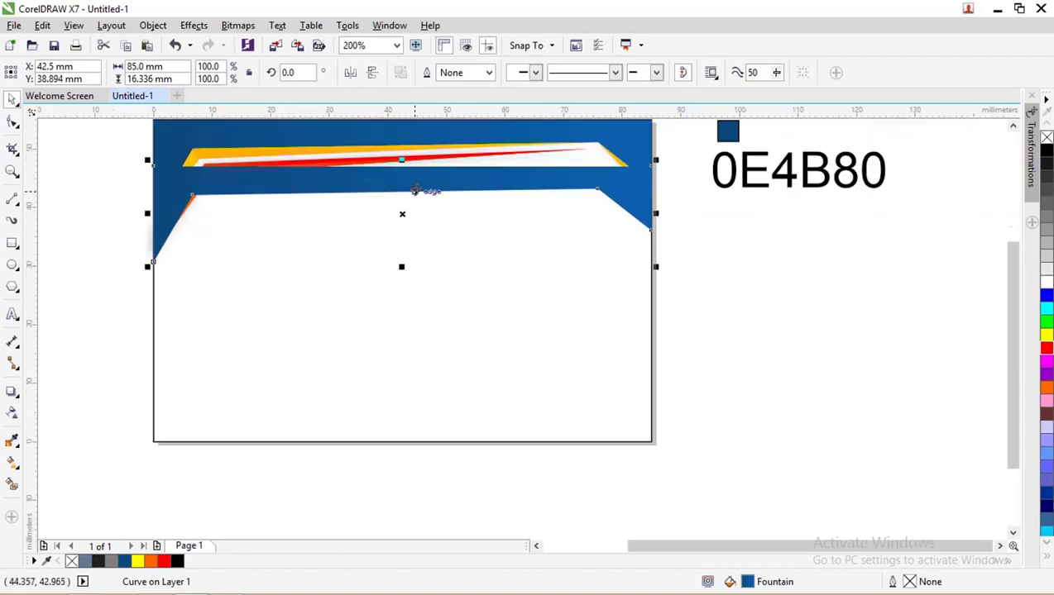
- Try to send the duplicated blue shape and the card's outline rectangle together to the back of the page
drag(218, 337, 120, 351)
key(Escape)
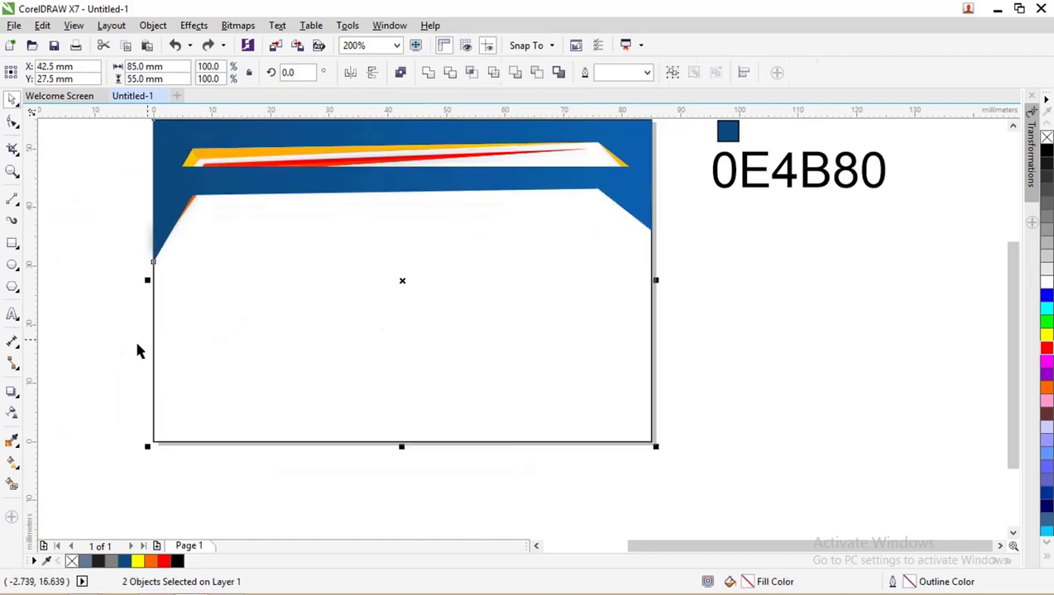
right_click(369, 175)
mouse_move(477, 372)
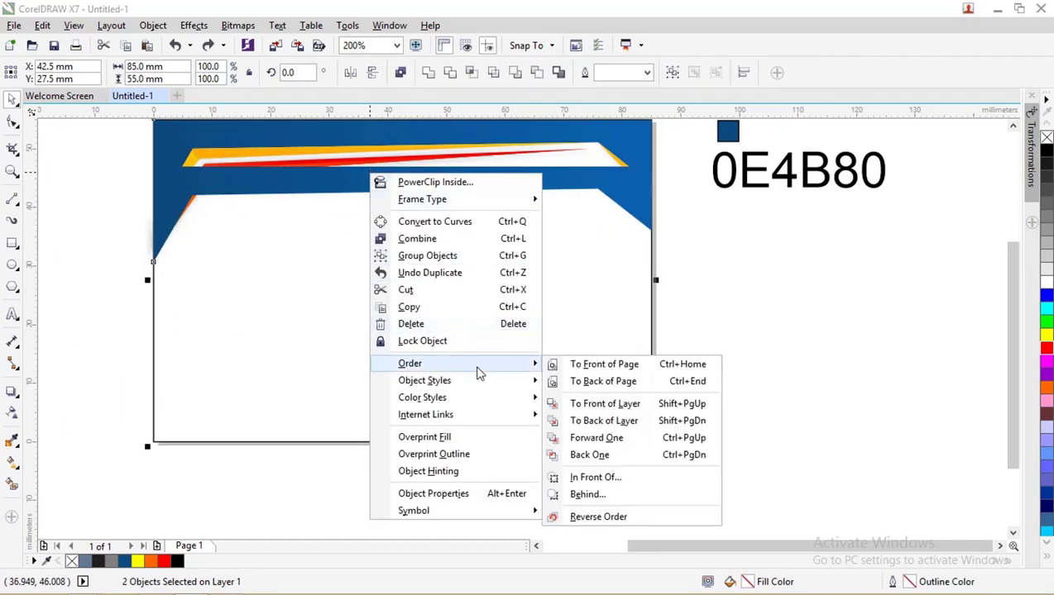
click(587, 381)
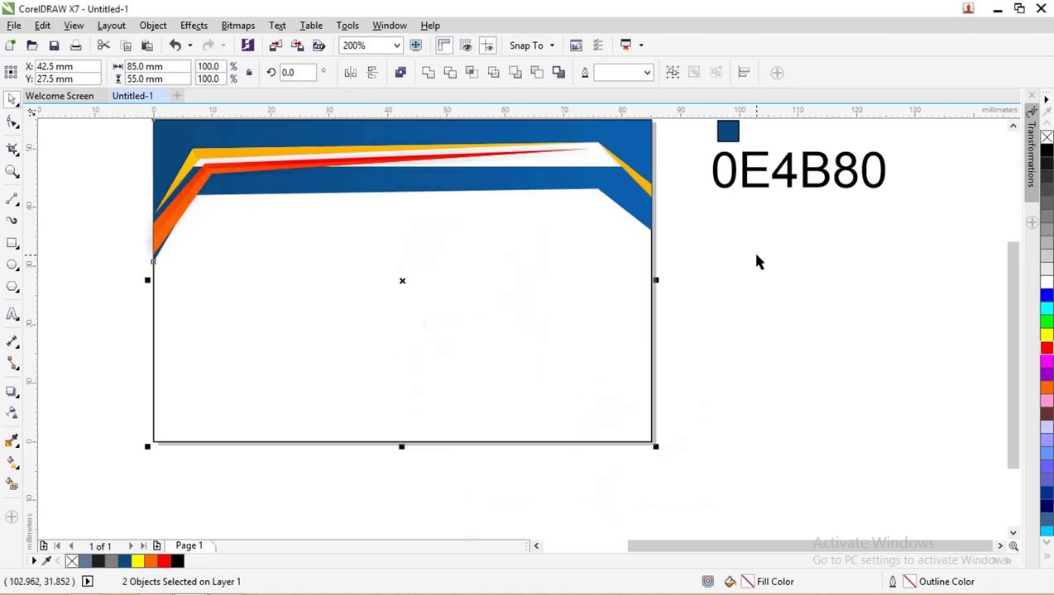
- Try to select the lower blue shape and fill it with 10% Black, and undo everything back to before the reordering
click(559, 194)
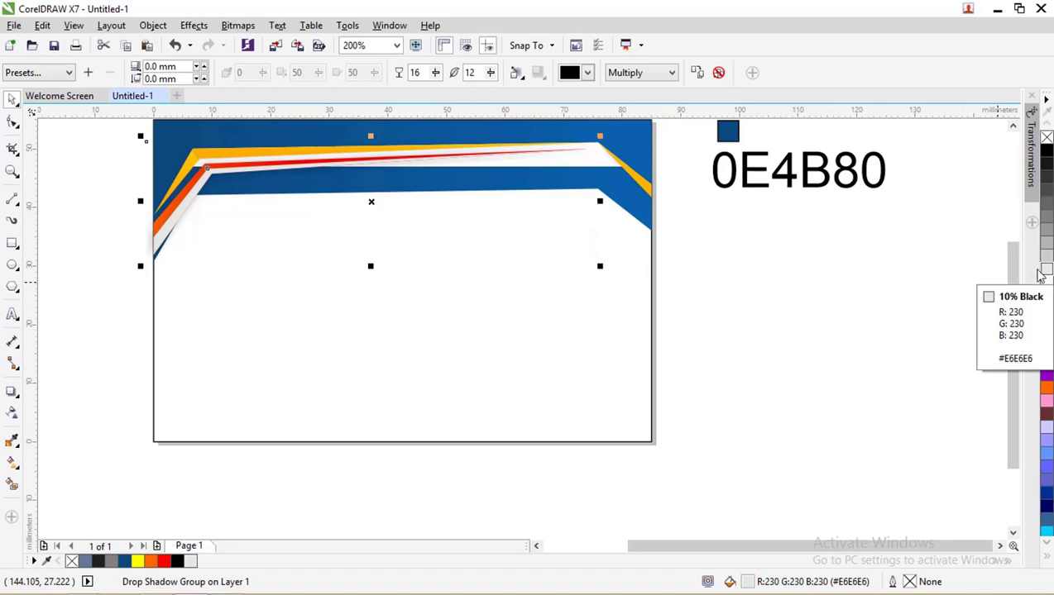
click(662, 217)
click(633, 224)
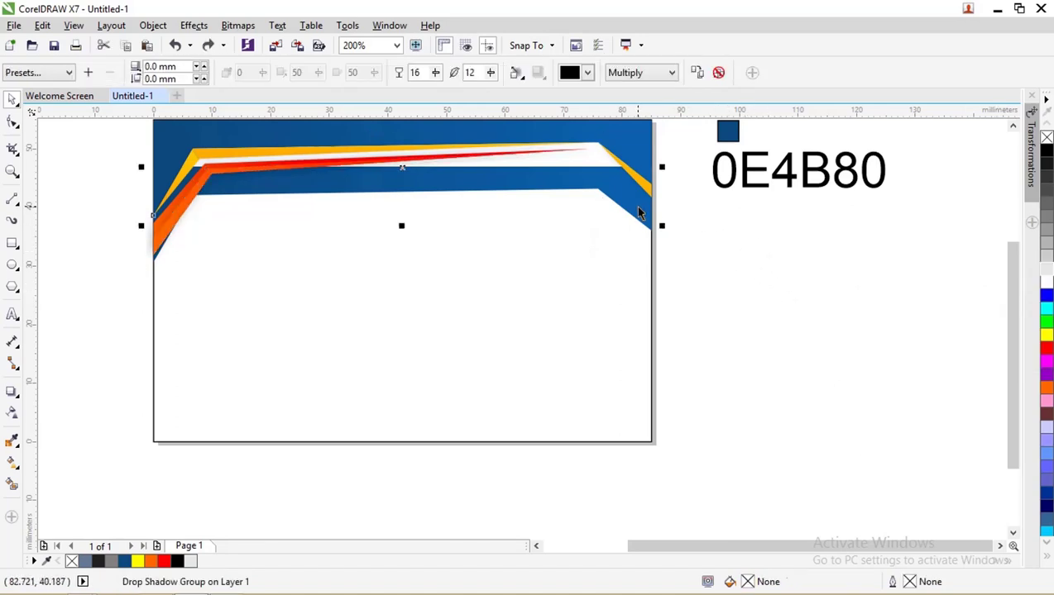
drag(636, 224, 850, 337)
key(Delete)
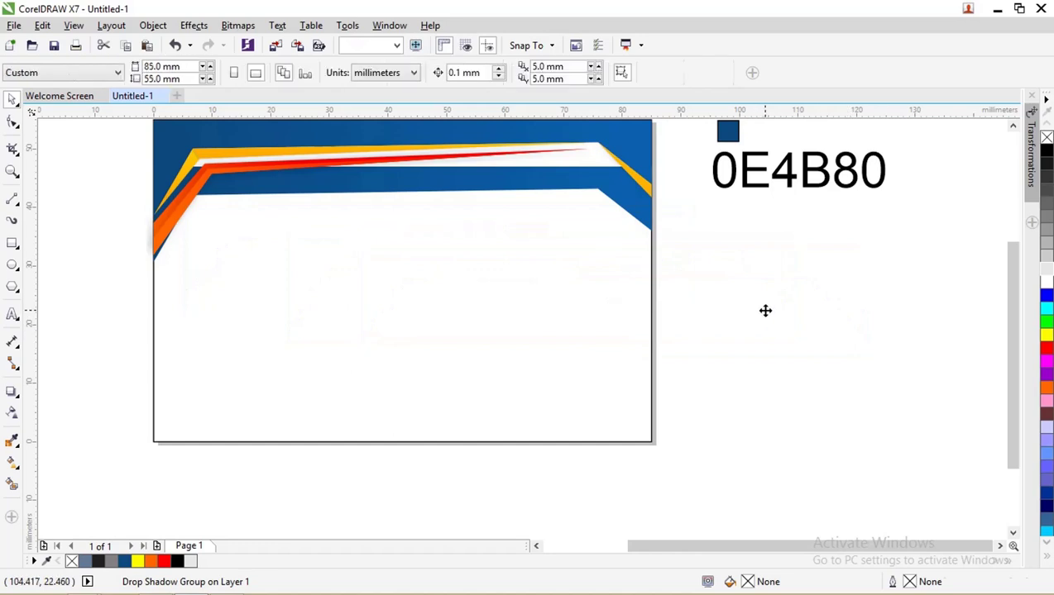
key(ctrl+z)
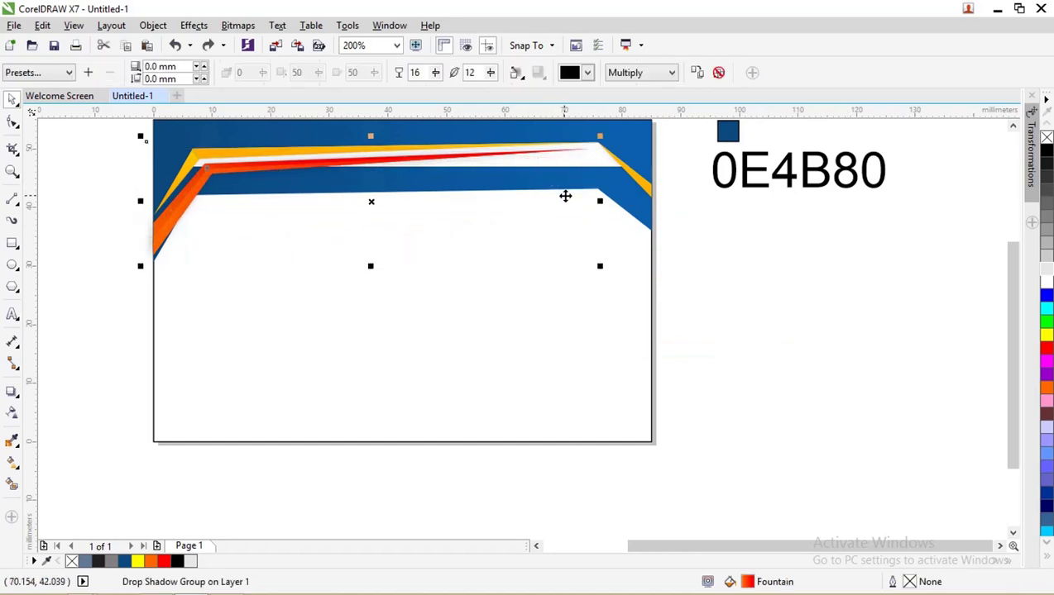
click(646, 221)
drag(648, 228, 645, 251)
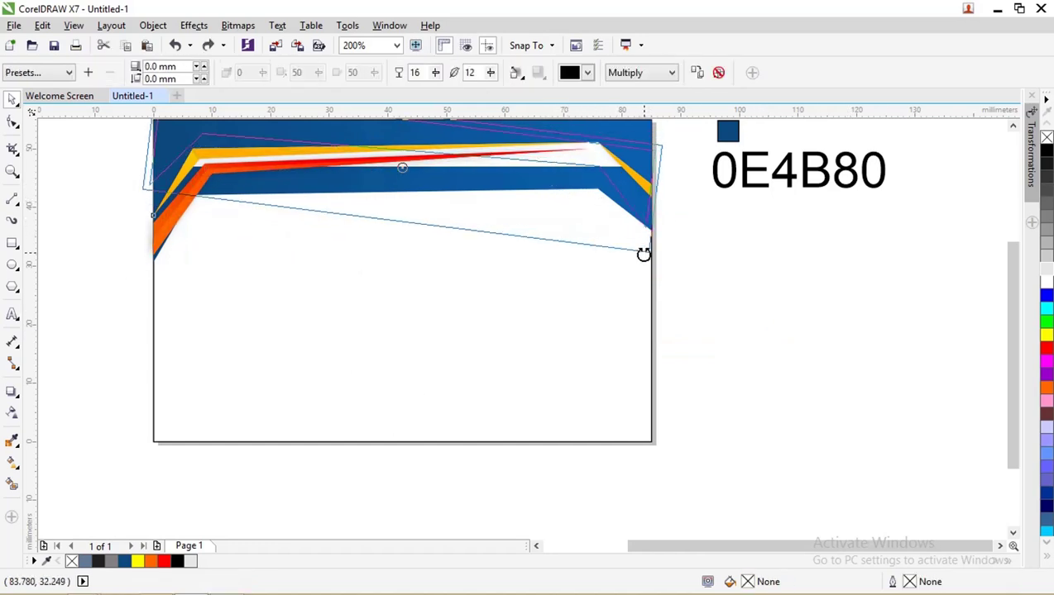
key(Escape)
key(ctrl+z)
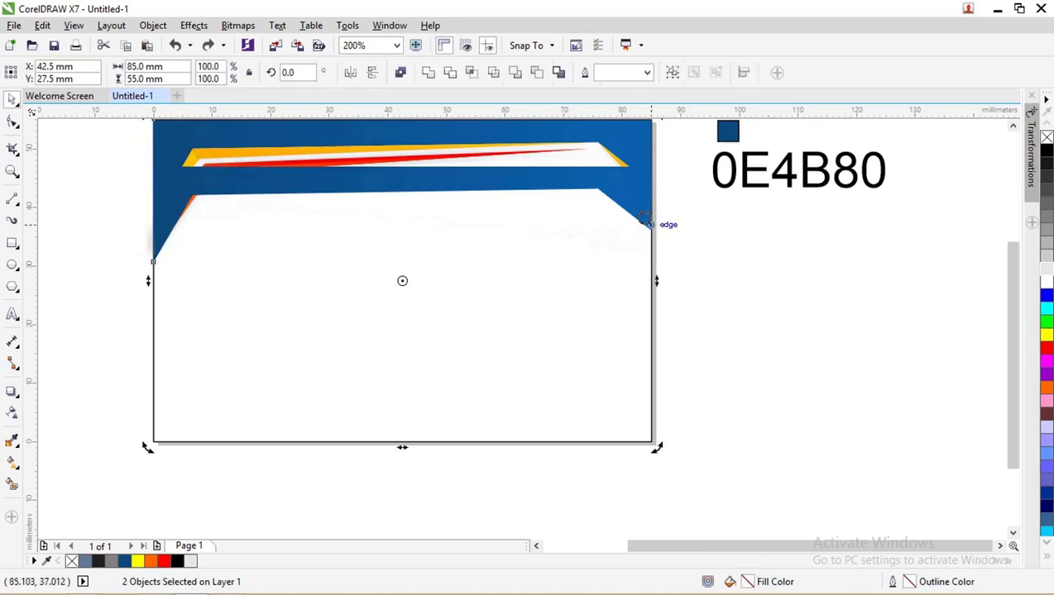
- Select only the duplicated blue shape, keep it at its original position, and fill it with 10% Black
click(631, 214)
click(686, 232)
drag(617, 182, 583, 222)
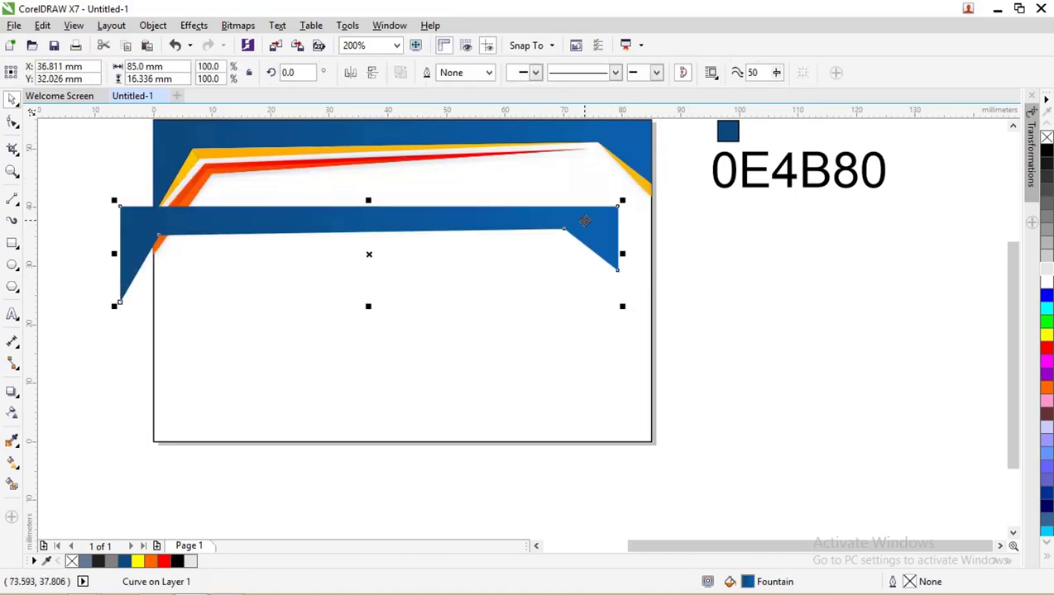
key(ctrl+z)
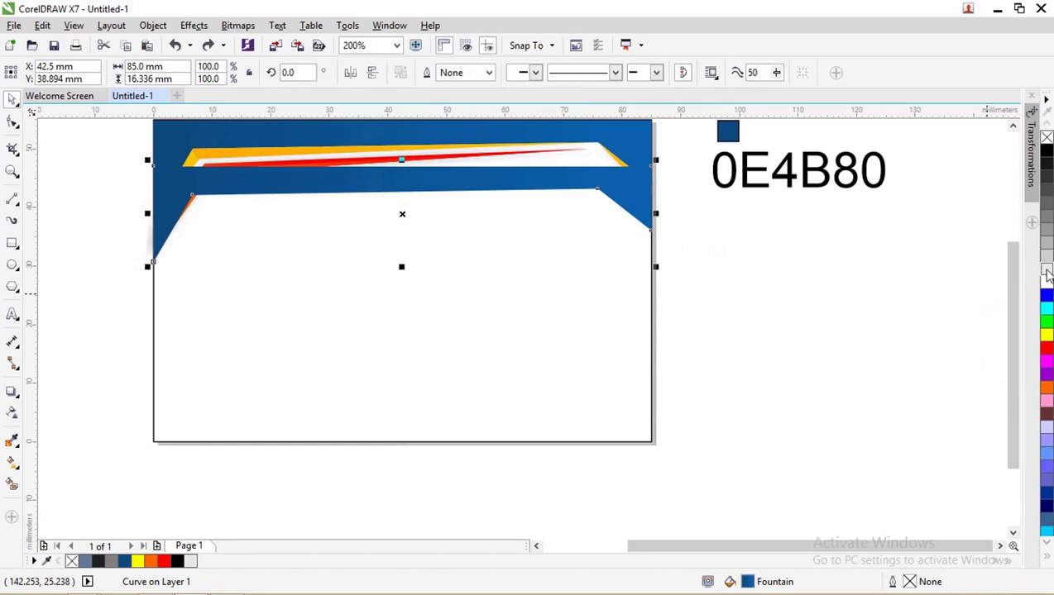
click(1046, 272)
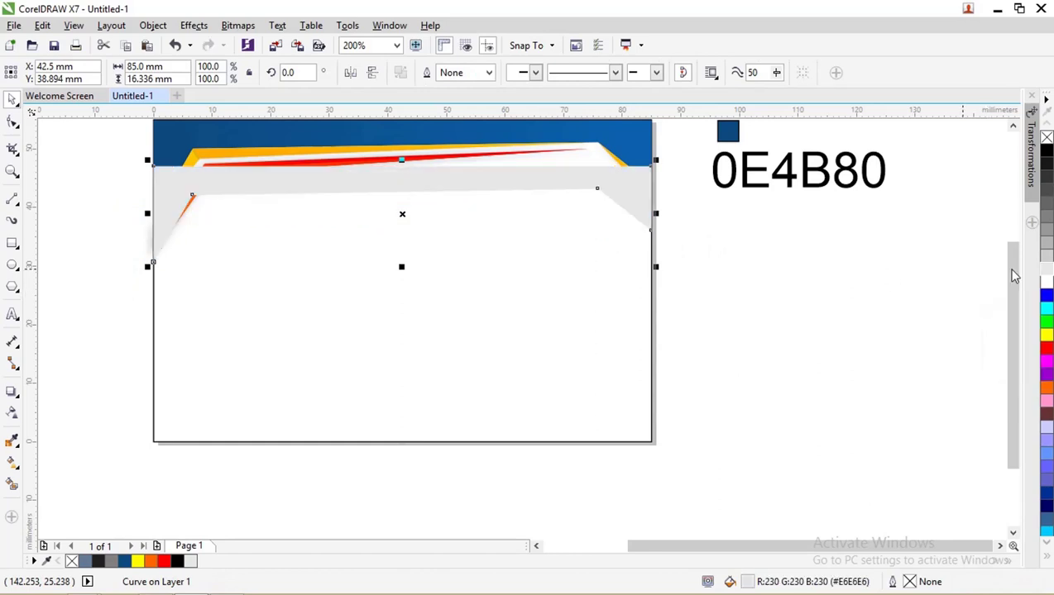
- Move the four lower nodes of the light grey shape straight down 6.35 mm
click(12, 122)
click(153, 261)
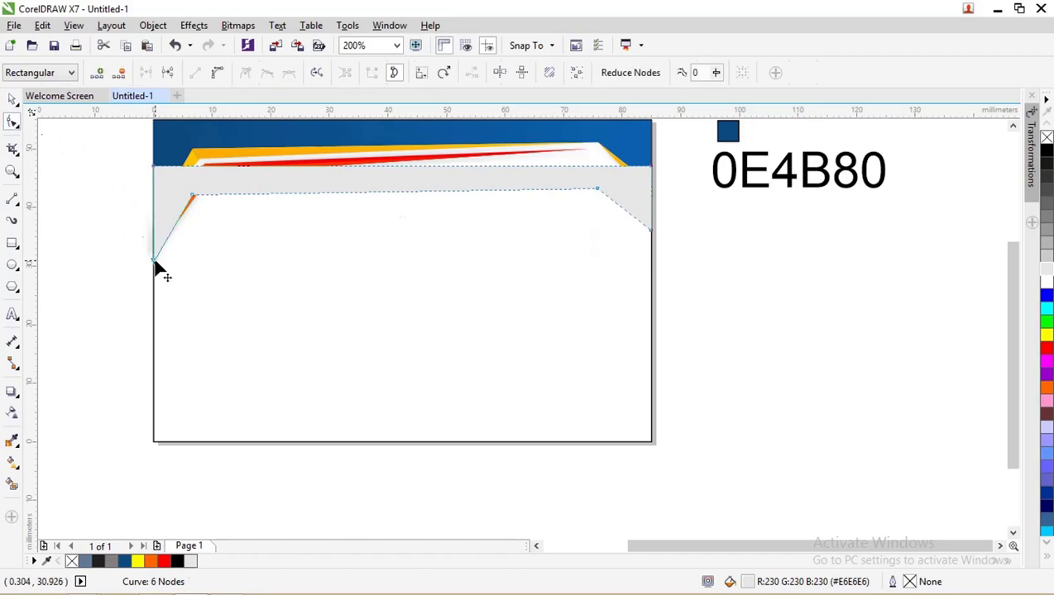
click(191, 197)
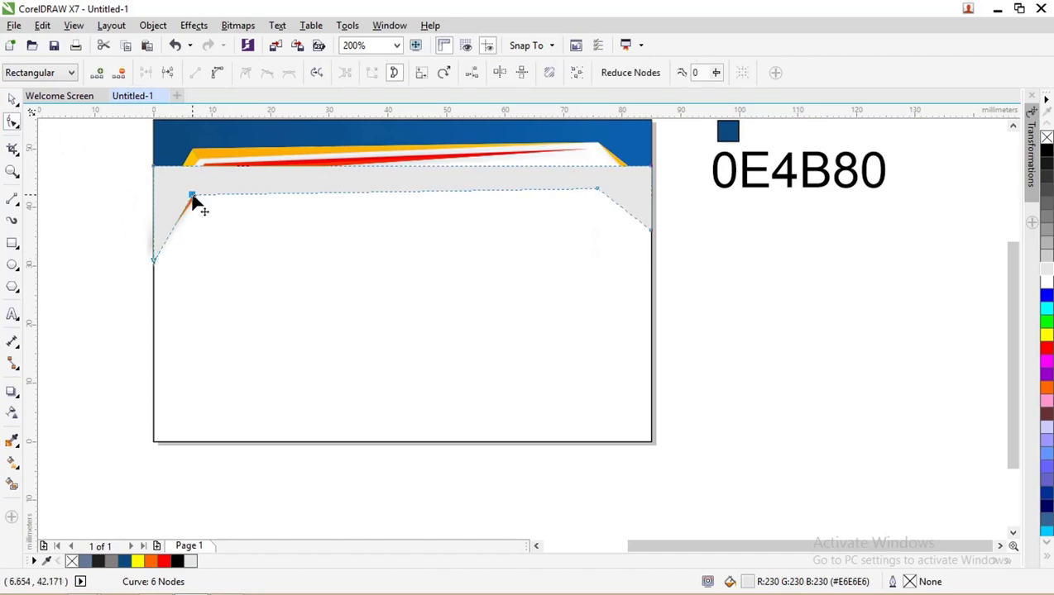
shift+click(597, 189)
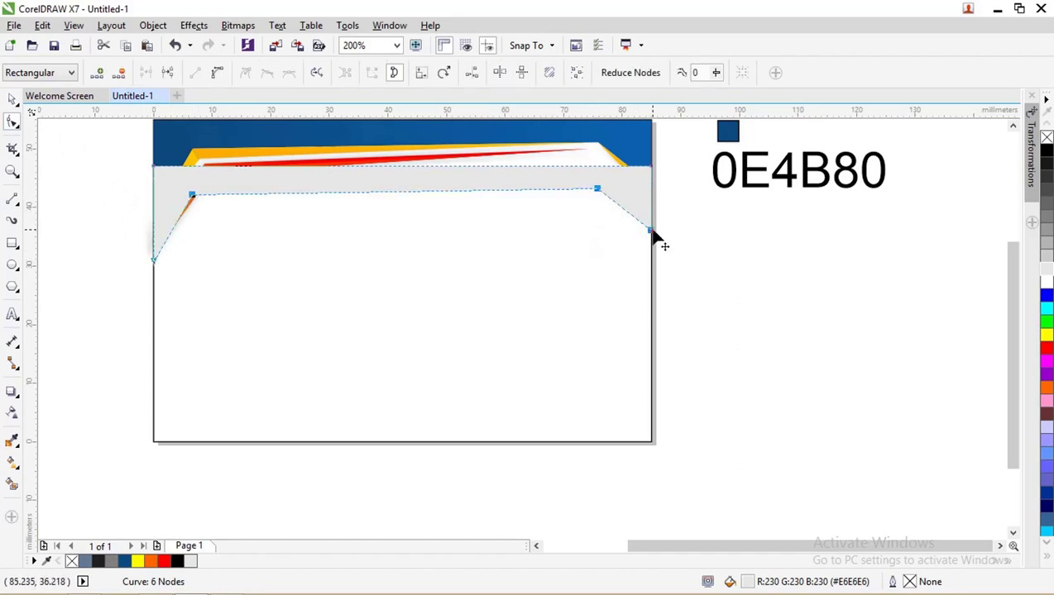
drag(653, 238, 658, 275)
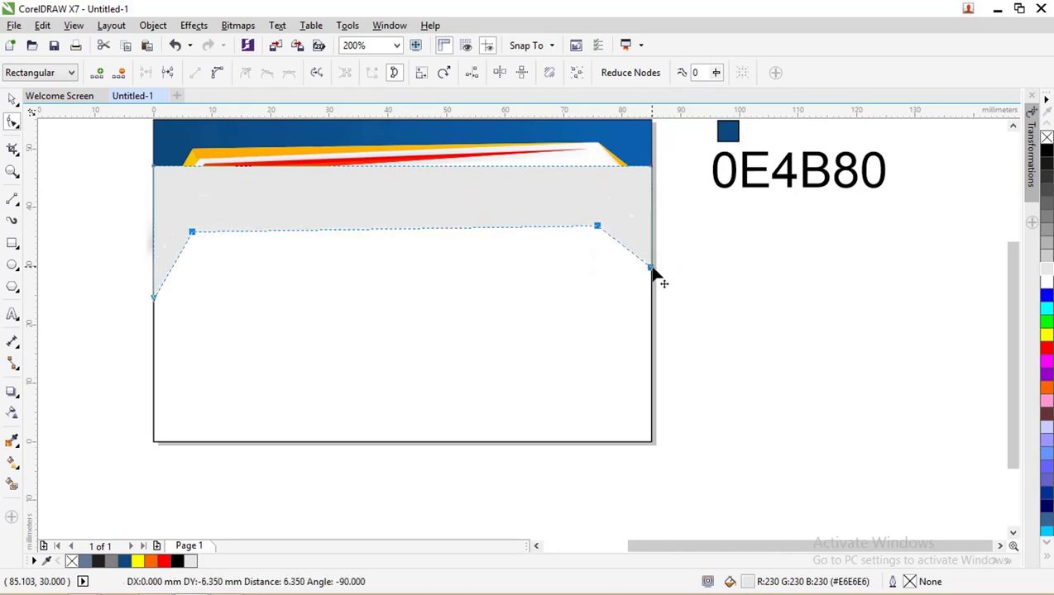
scroll(538, 201, up, 1)
scroll(537, 201, down, 1)
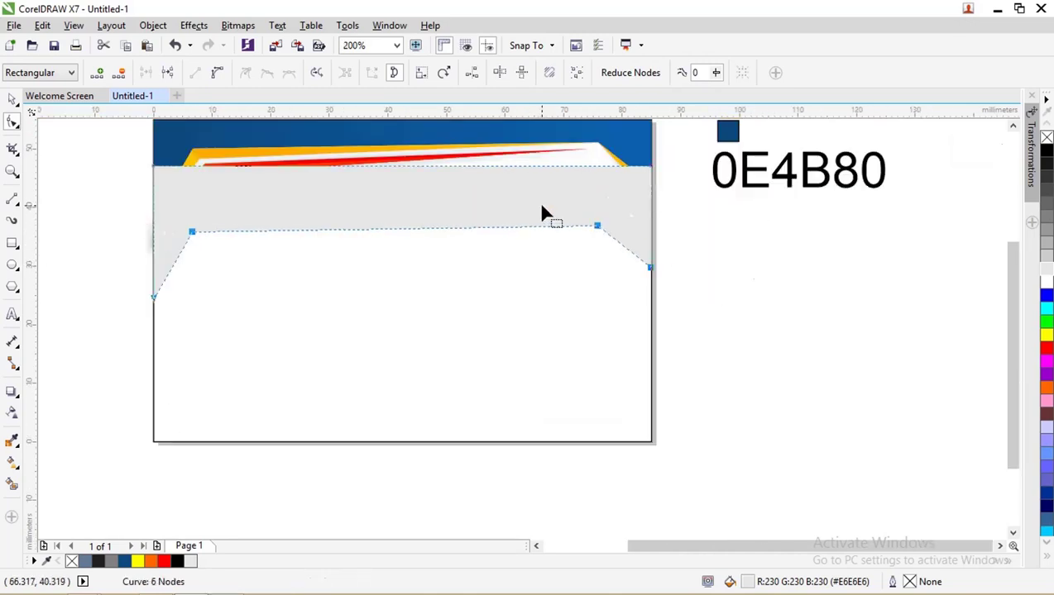
- Move the light grey shape up about 2.9 mm and send it to the back of the layer
click(12, 99)
scroll(552, 205, down, 1)
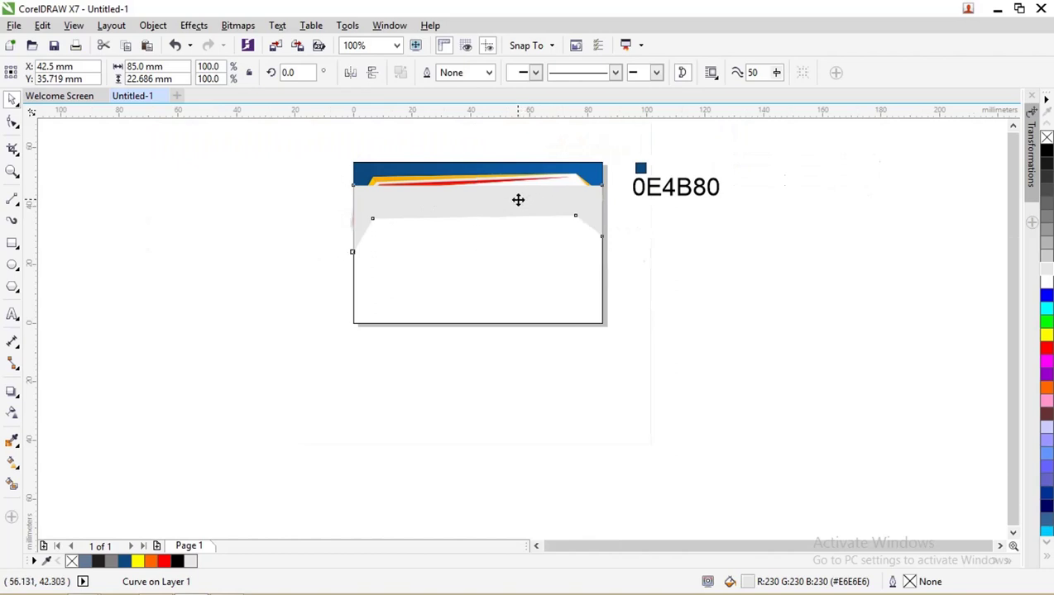
drag(518, 199, 518, 190)
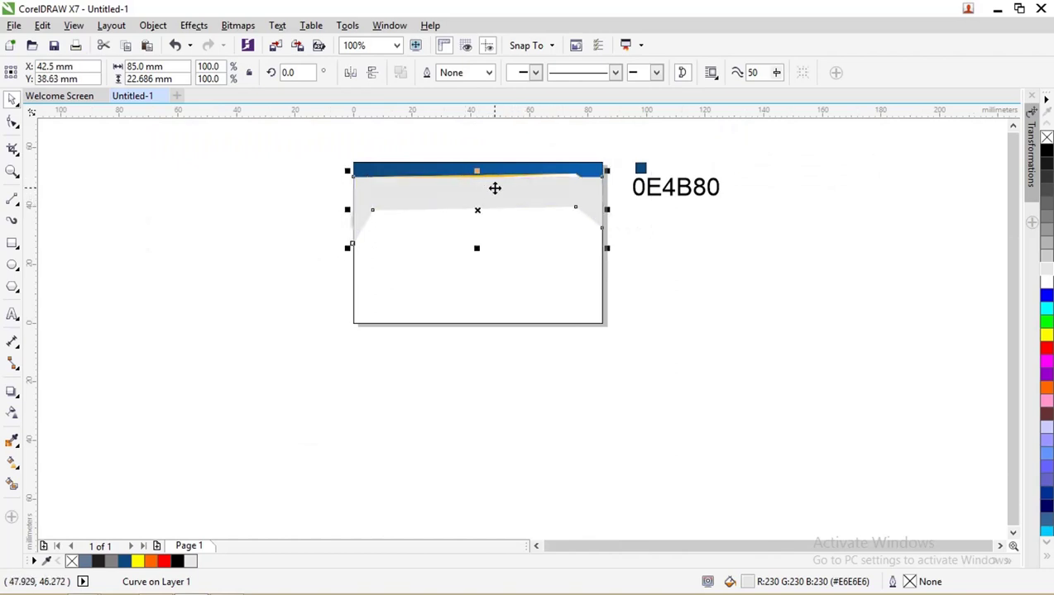
scroll(494, 189, up, 1)
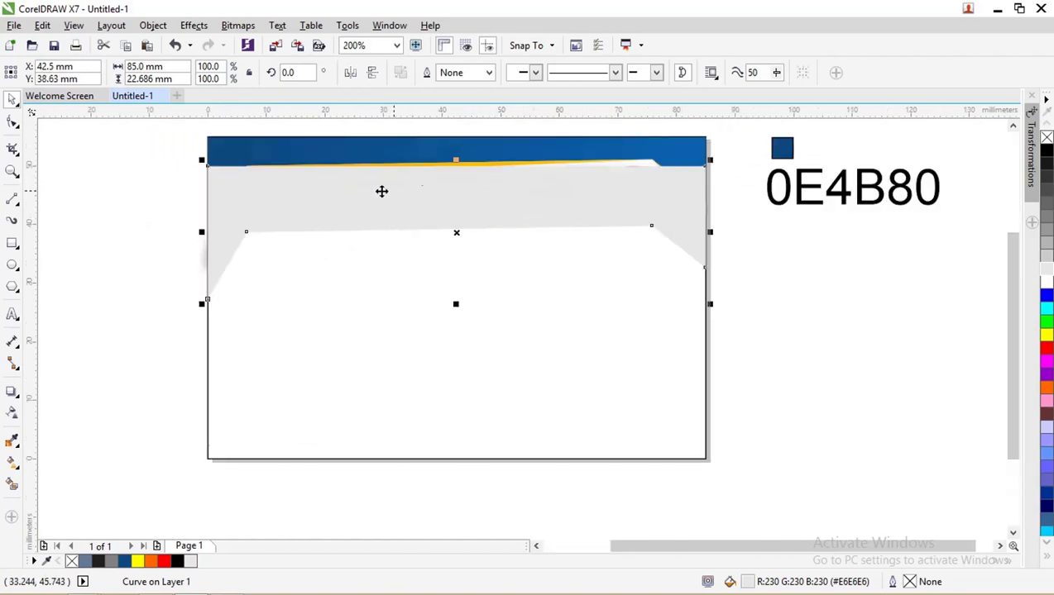
right_click(356, 180)
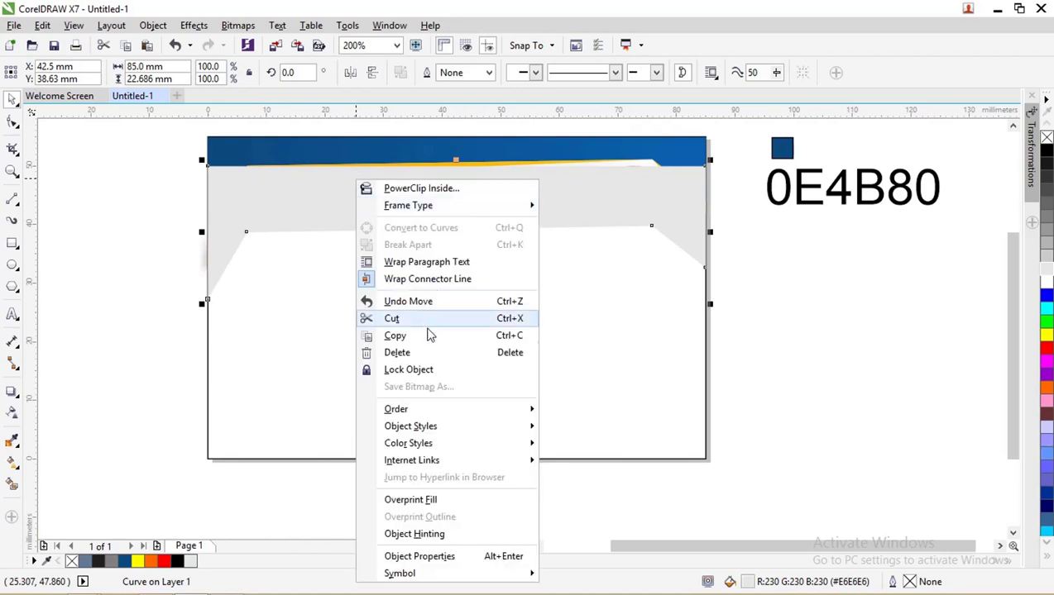
mouse_move(482, 411)
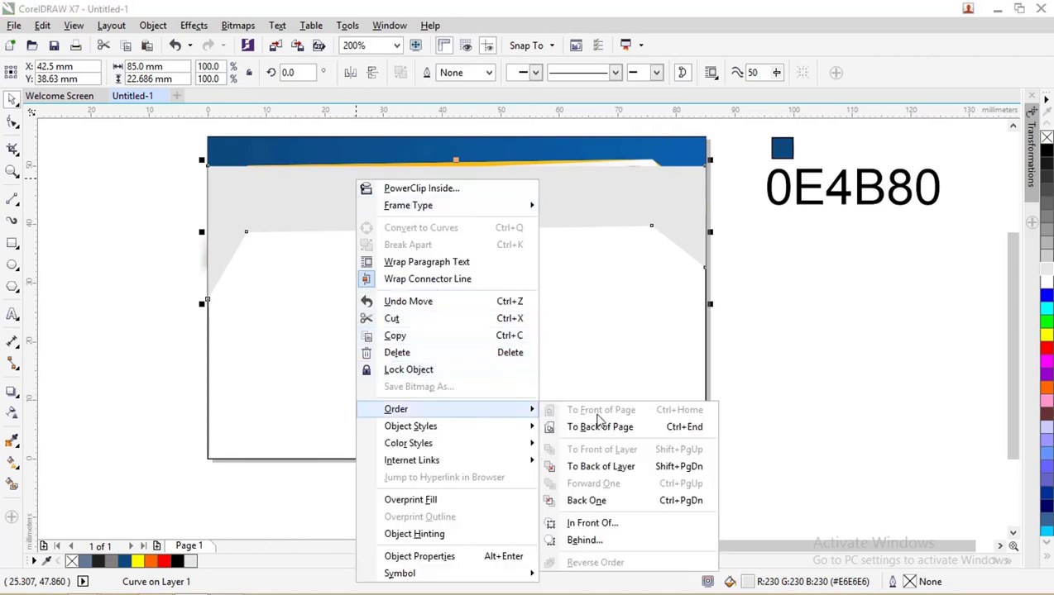
click(609, 470)
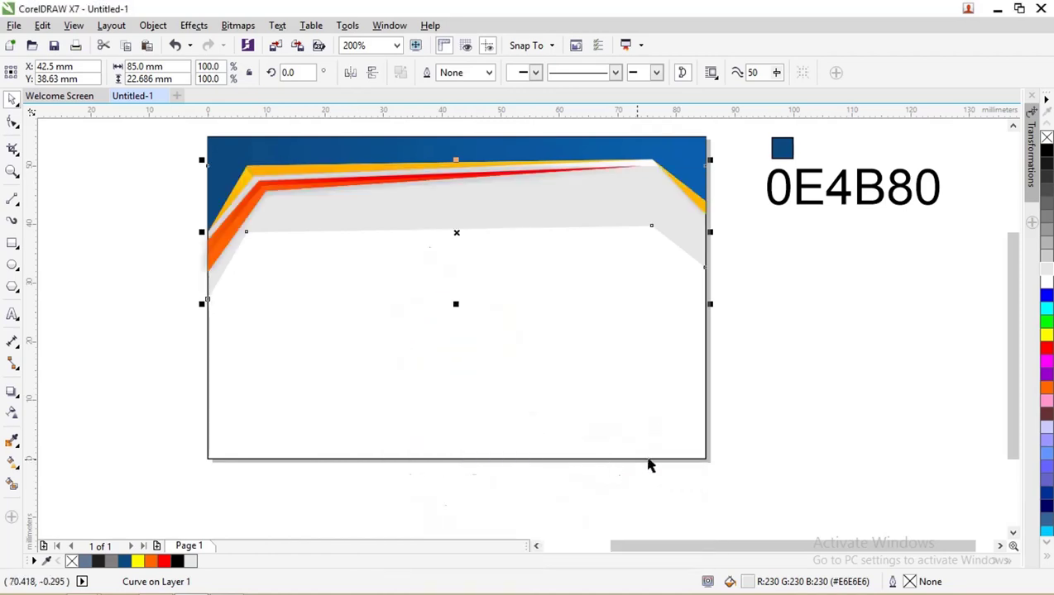
- Send the 85 × 55 mm card rectangle to the back of the page, keeping it at its original position
click(763, 412)
click(386, 386)
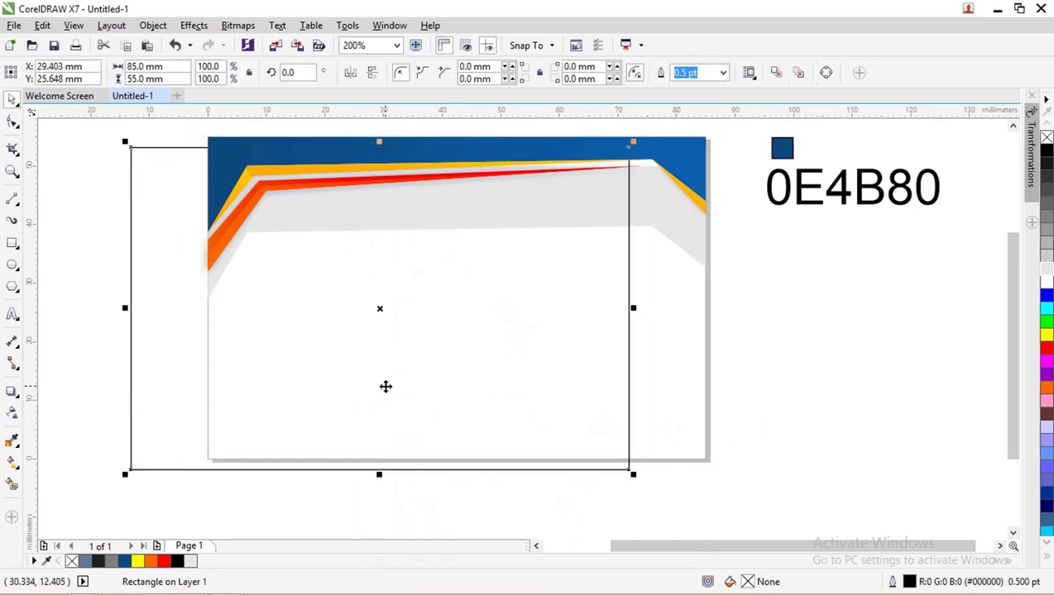
key(ctrl+z)
right_click(513, 369)
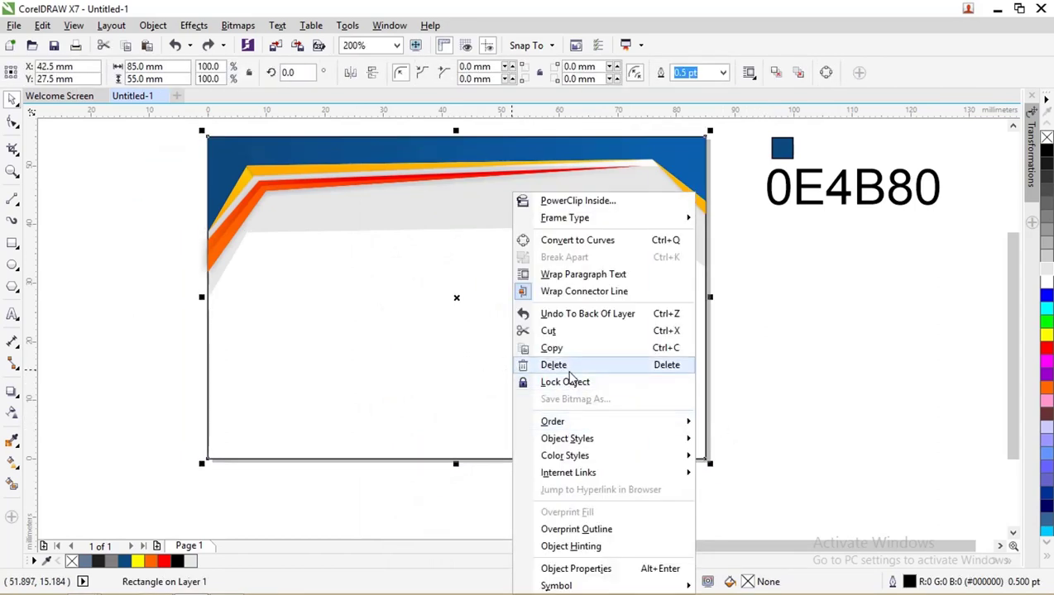
mouse_move(663, 425)
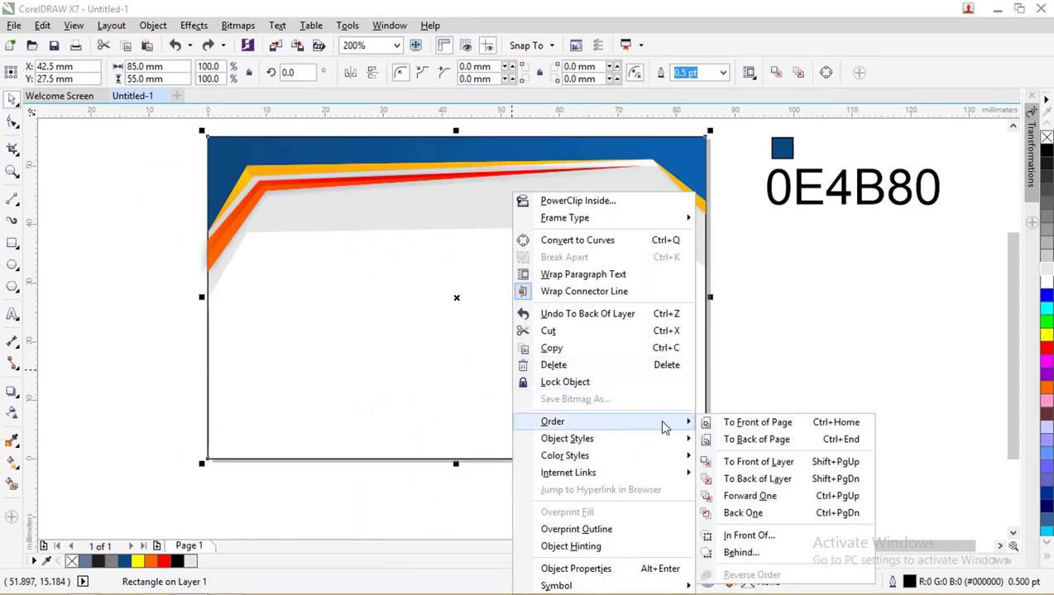
click(736, 443)
- Nudge the light grey shape straight up by about 1.6 mm
click(648, 230)
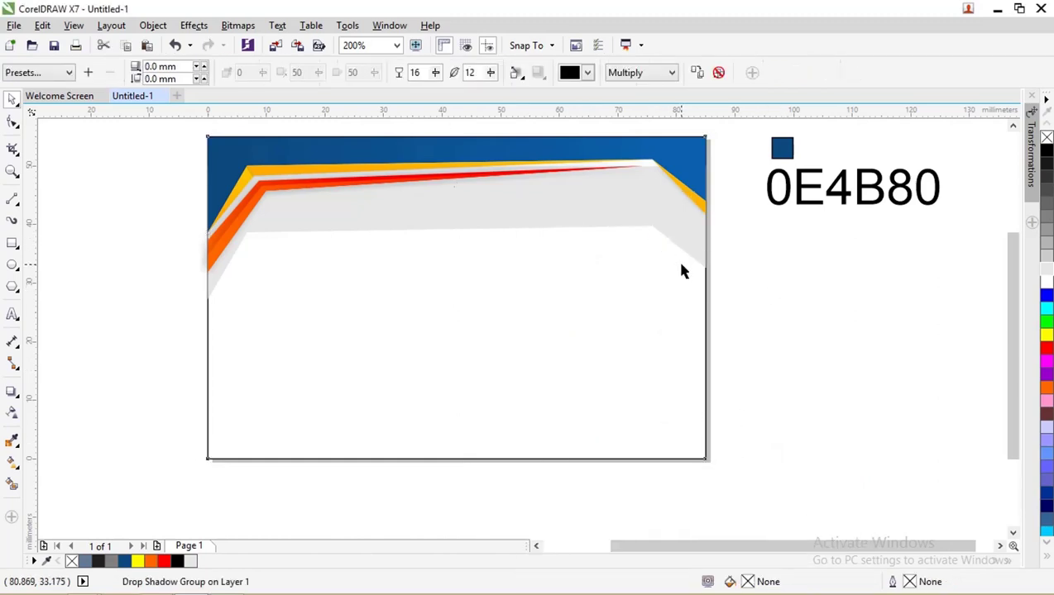
click(701, 263)
click(700, 263)
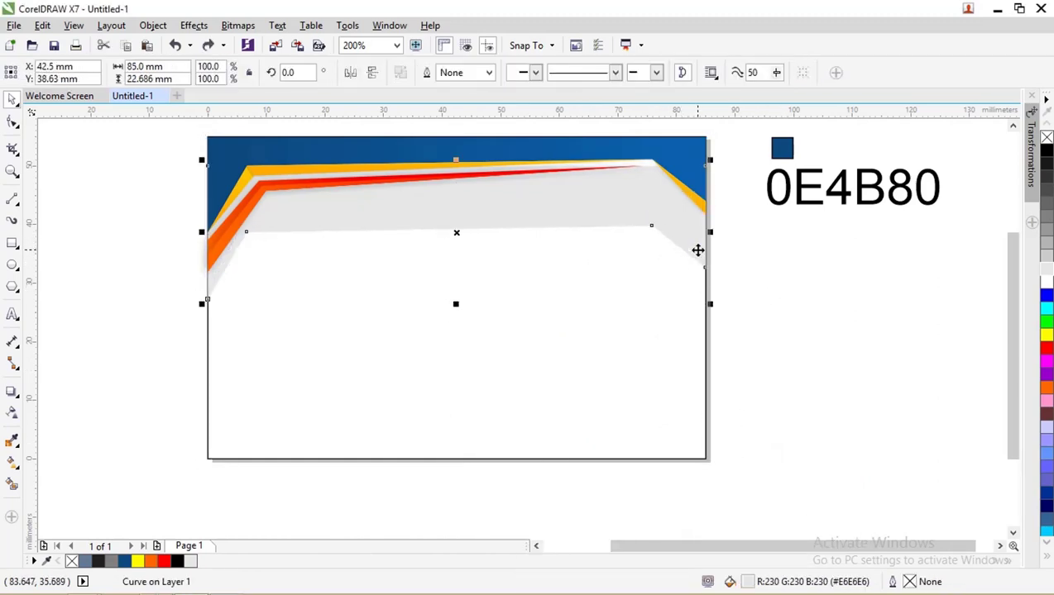
key(Up)
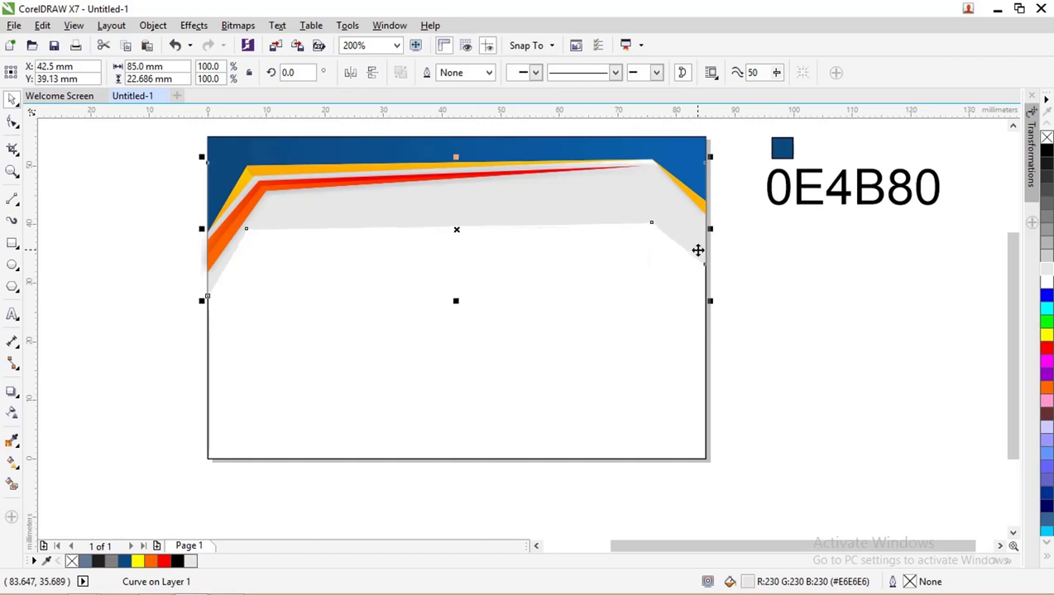
key(Up)
key(Up)
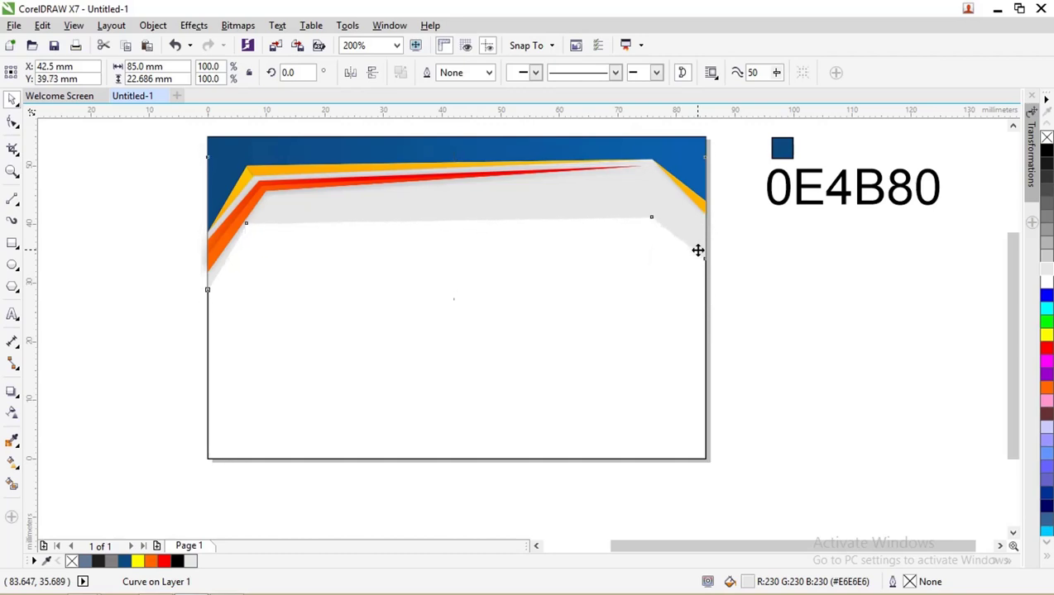
- Reposition the light grey shape's lower corner nodes, placing the left one near (9.2, 39.6) mm and raising the right one to about Y 43.9 mm
click(12, 122)
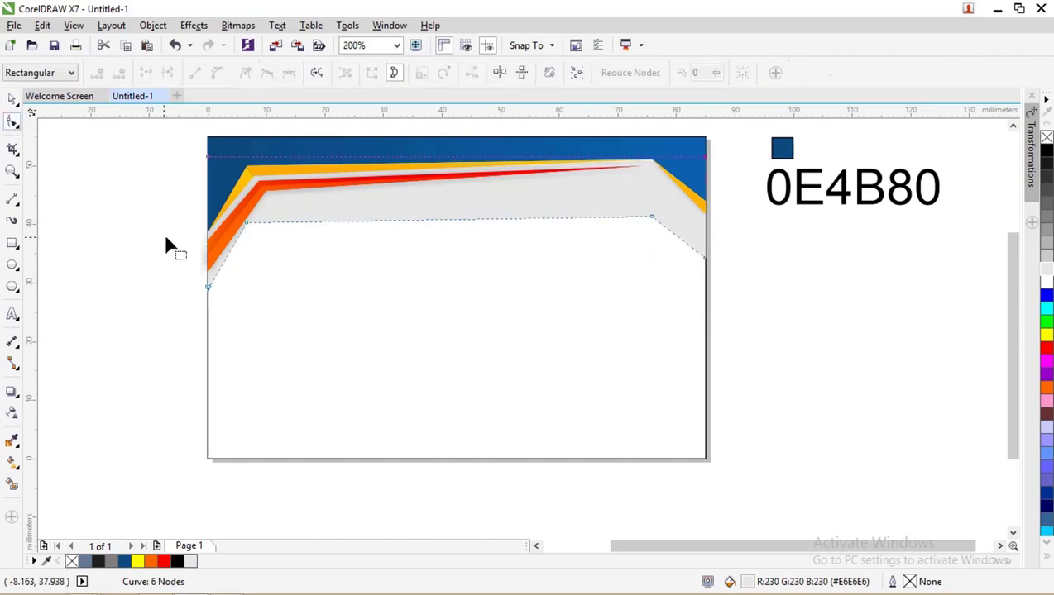
drag(247, 228, 258, 241)
drag(652, 218, 652, 204)
drag(261, 238, 261, 226)
- Add a node on each side of the light grey shape's left lower corner, about 2–3 mm away, and delete the corner node
scroll(251, 228, up, 3)
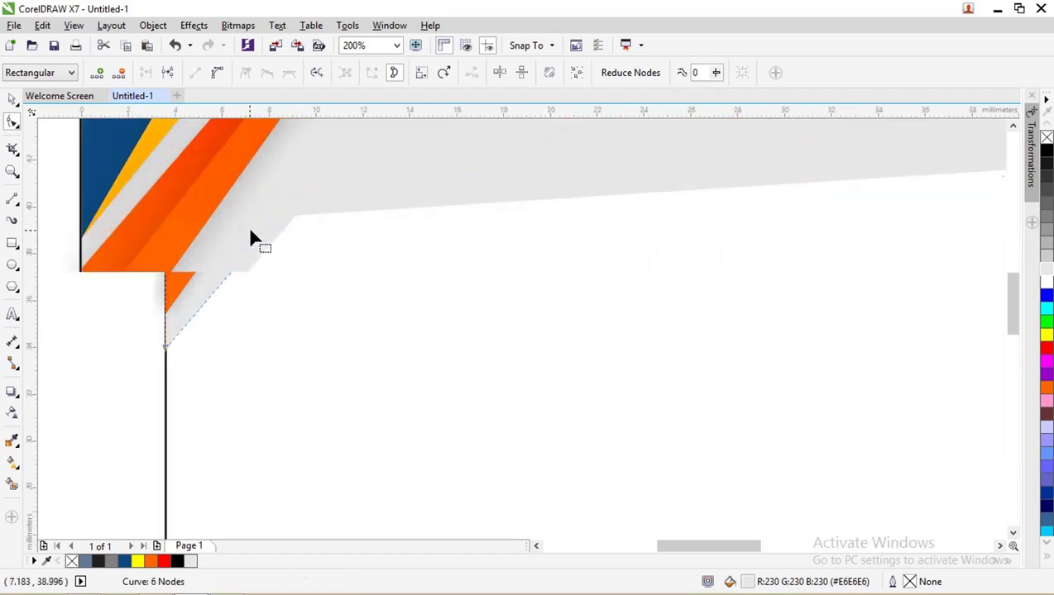
double_click(453, 195)
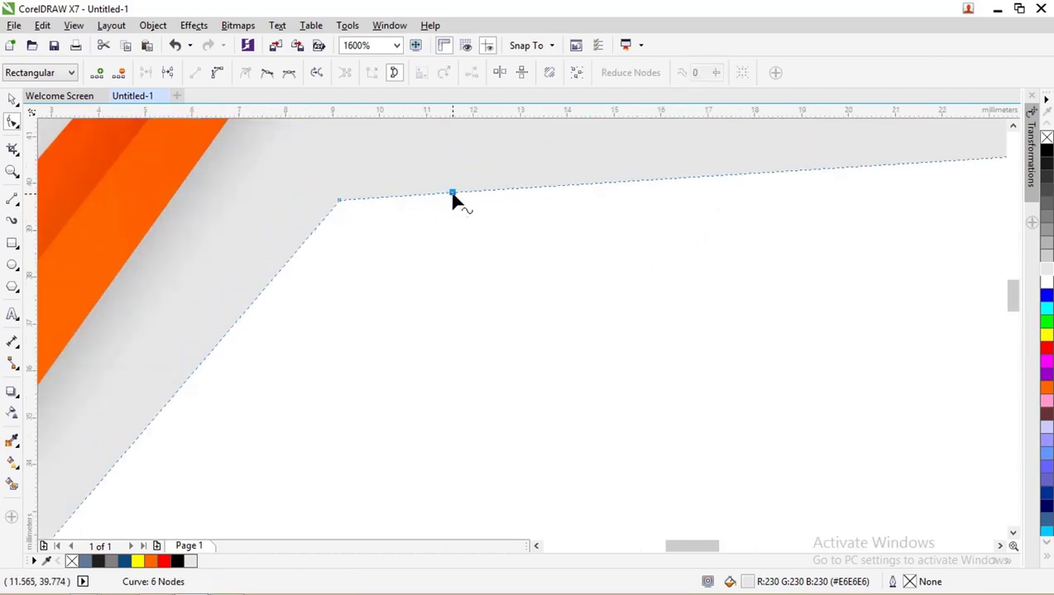
key(Escape)
click(261, 291)
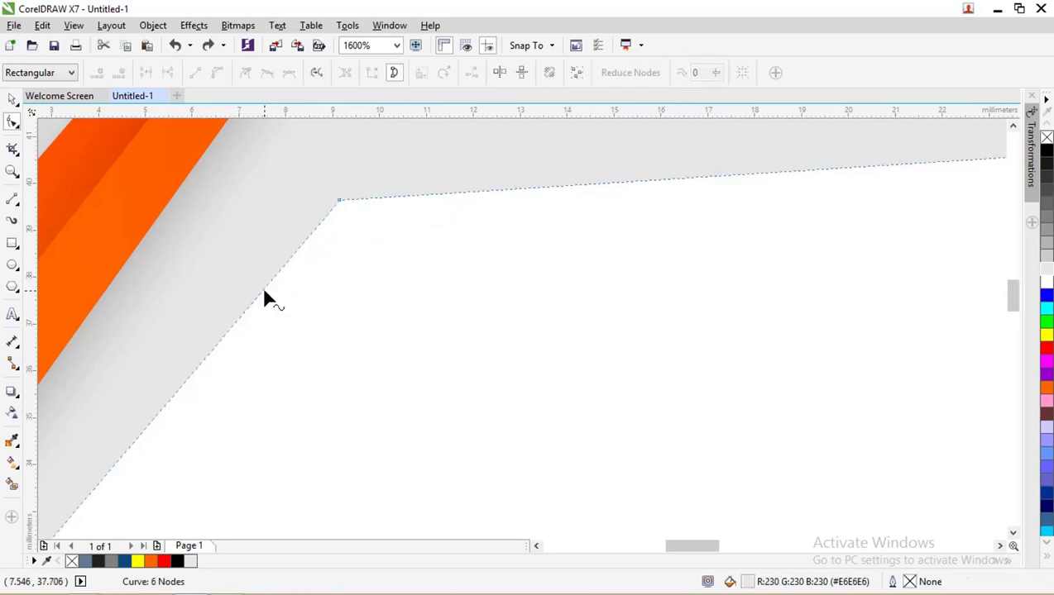
double_click(263, 291)
double_click(481, 196)
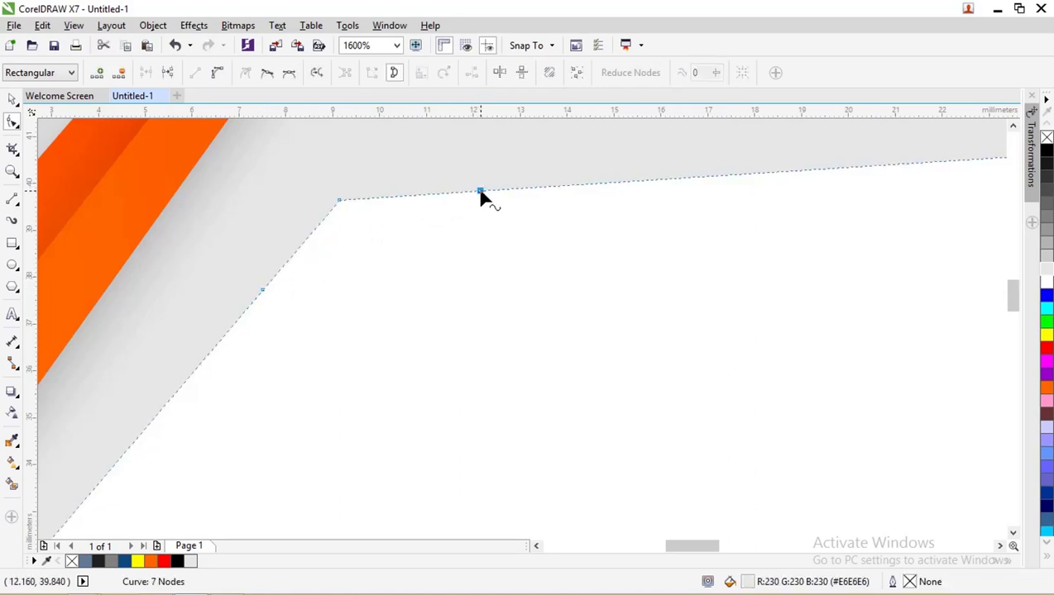
click(340, 202)
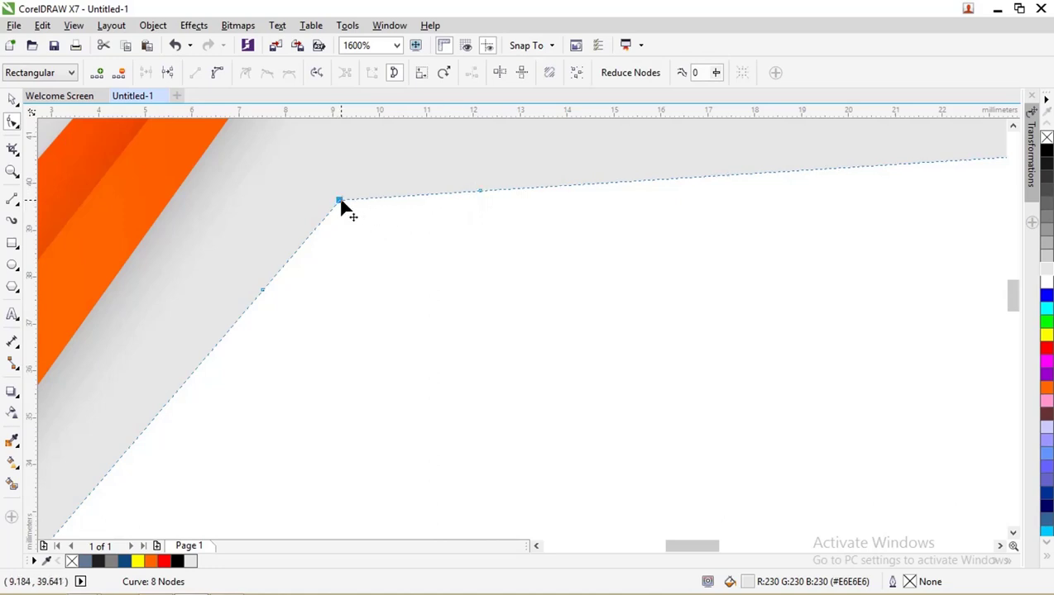
key(Delete)
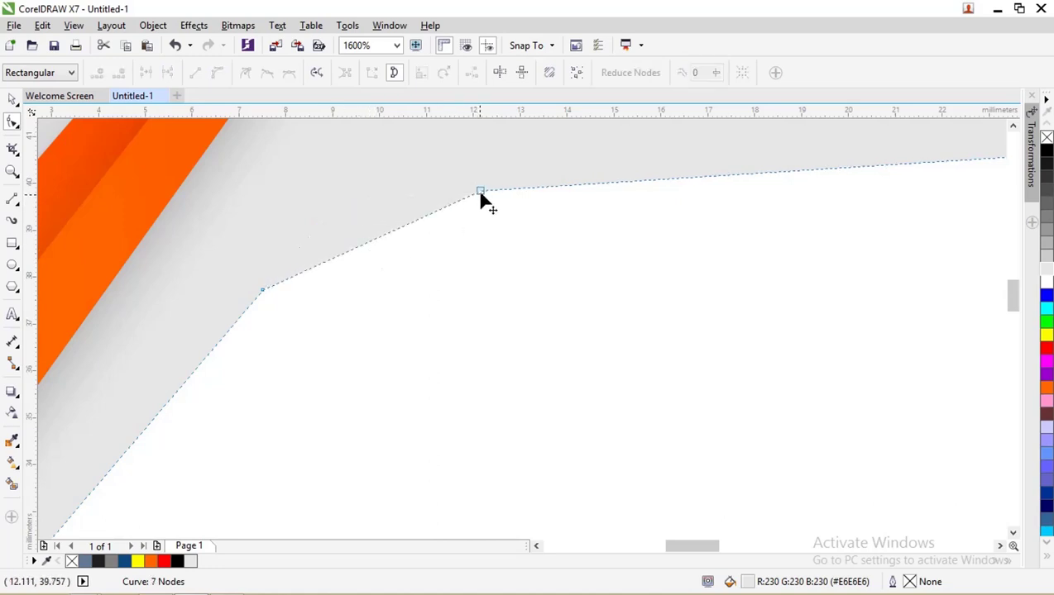
- Convert the short segment at the left corner to a curve and adjust its handles into a smooth rounded corner
click(392, 233)
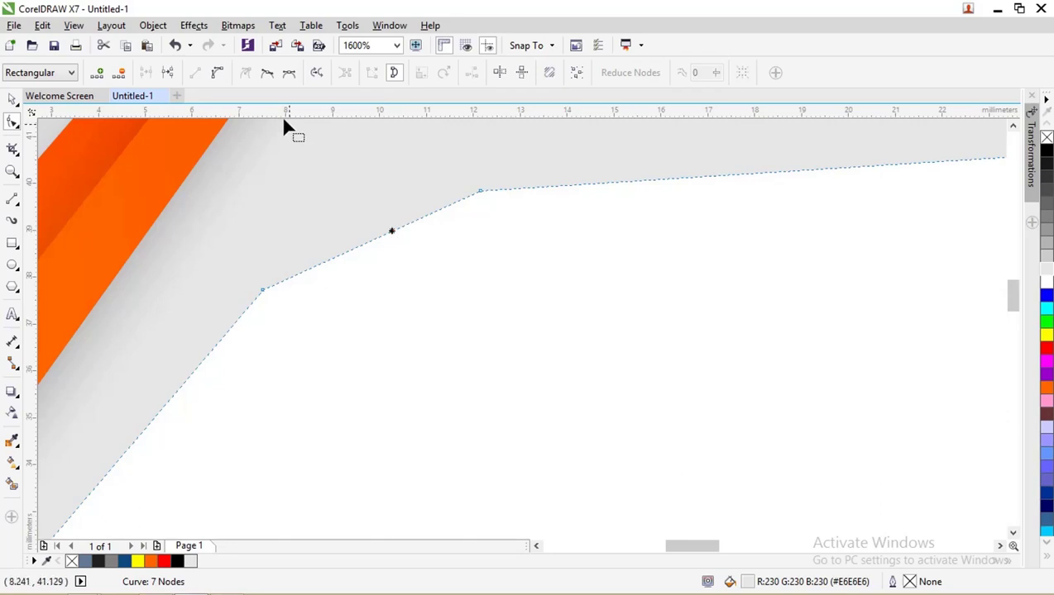
click(224, 77)
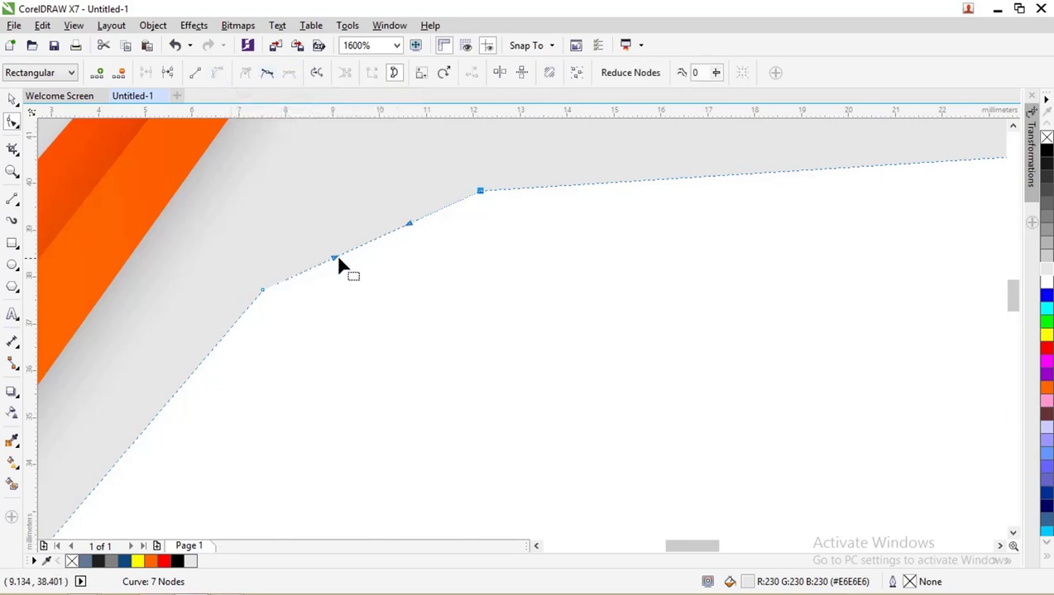
drag(337, 254, 347, 190)
drag(410, 225, 335, 212)
- Add nodes near (69.7, 43.6) and (78.4, 40.9) mm around the light grey shape's right lower corner, and delete the corner node
scroll(388, 216, down, 3)
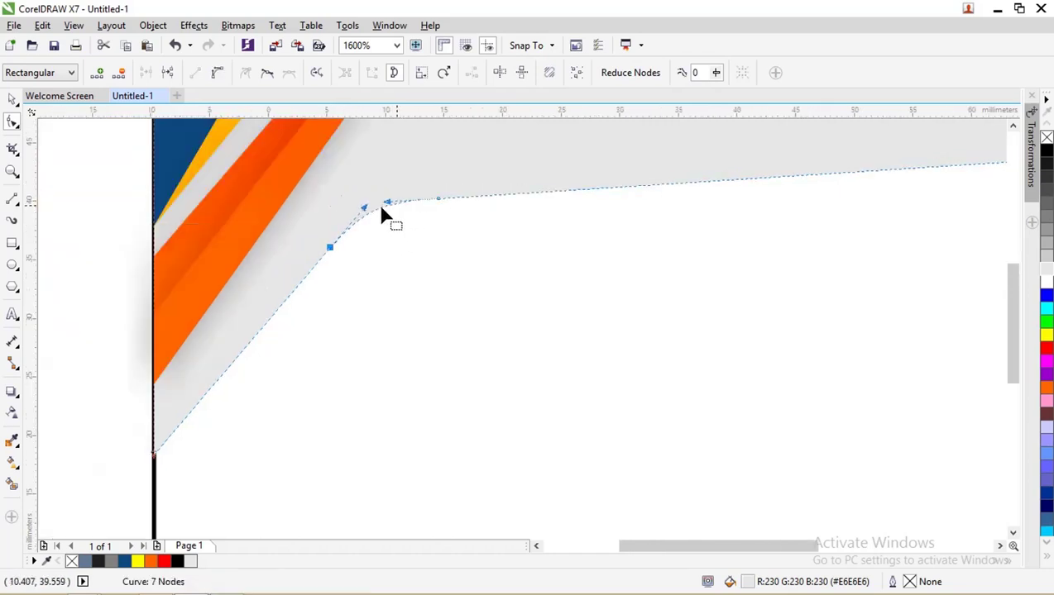
scroll(565, 229, down, 1)
scroll(900, 196, up, 4)
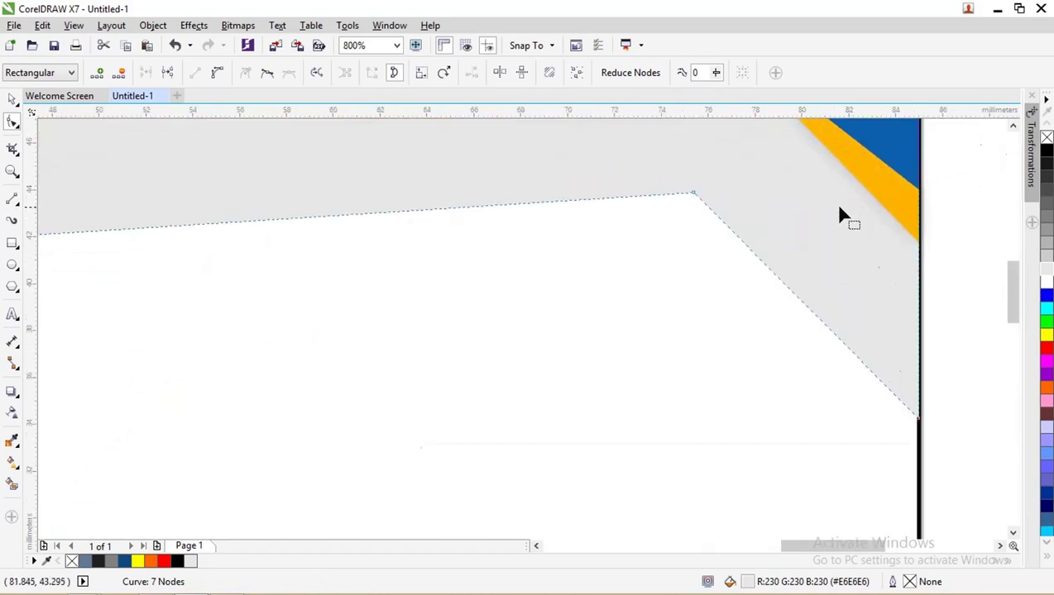
scroll(590, 231, down, 2)
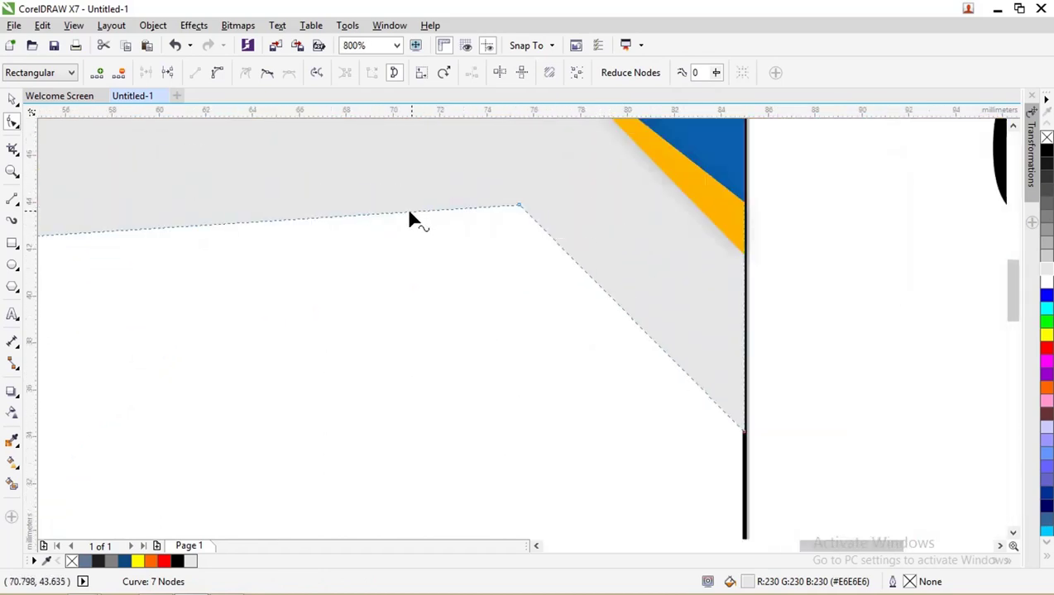
double_click(386, 215)
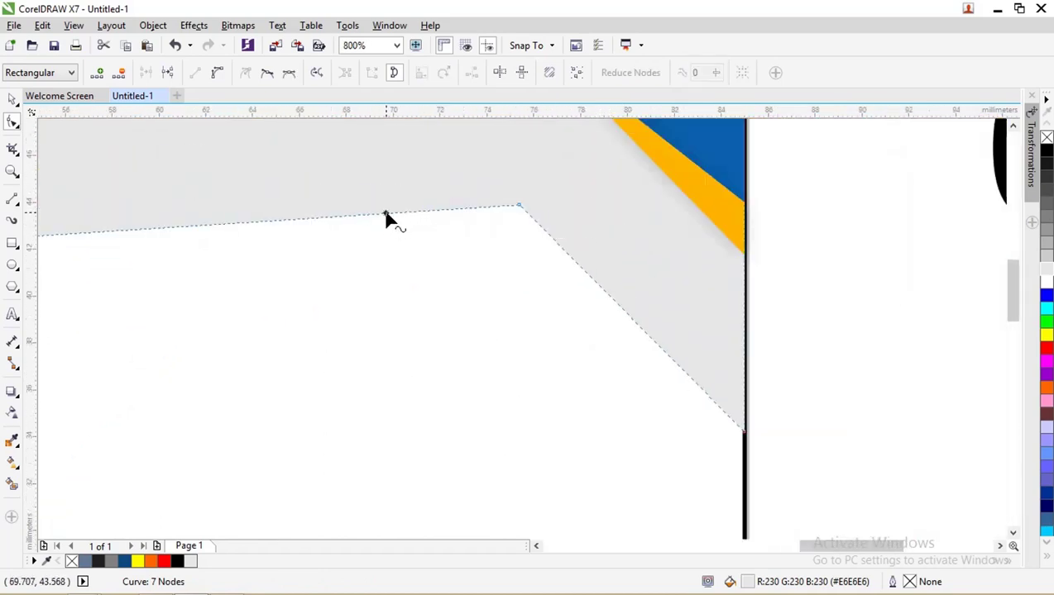
double_click(588, 275)
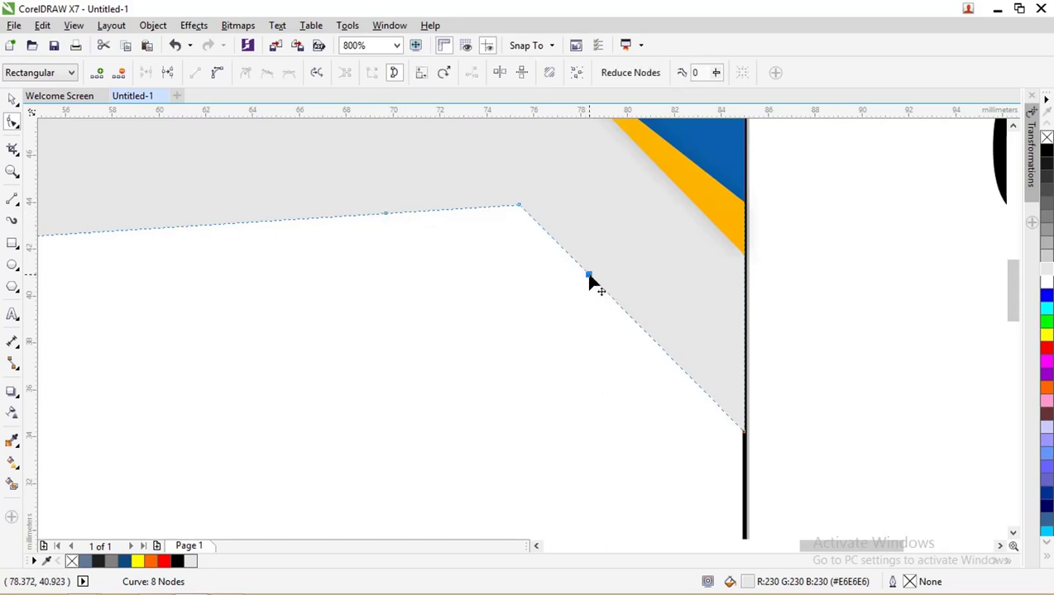
double_click(518, 206)
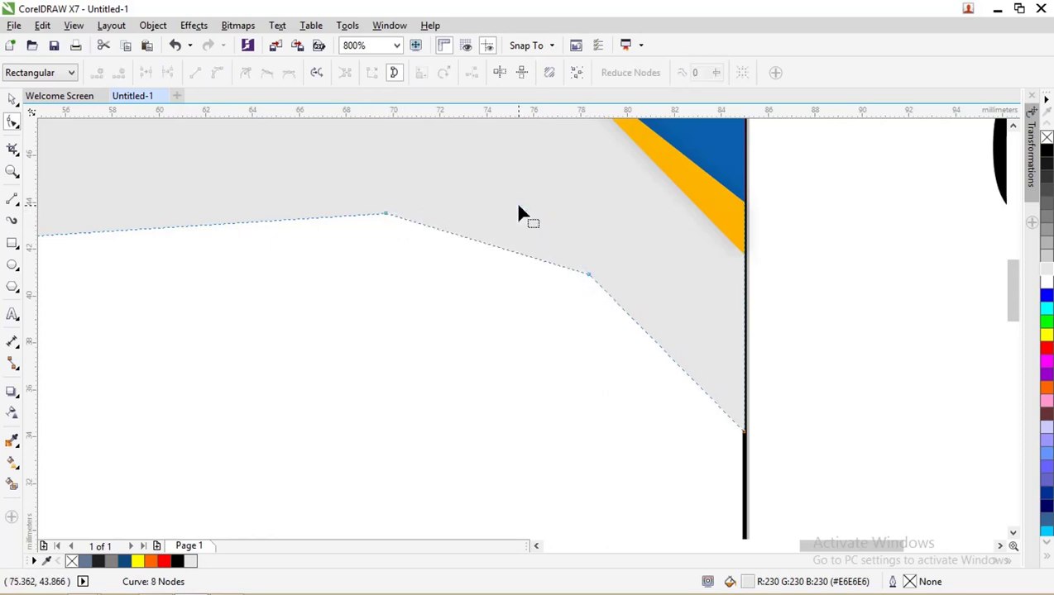
- Convert the segment between the two new right-hand nodes to a curve and shape its handles into a smooth rounded corner
click(497, 248)
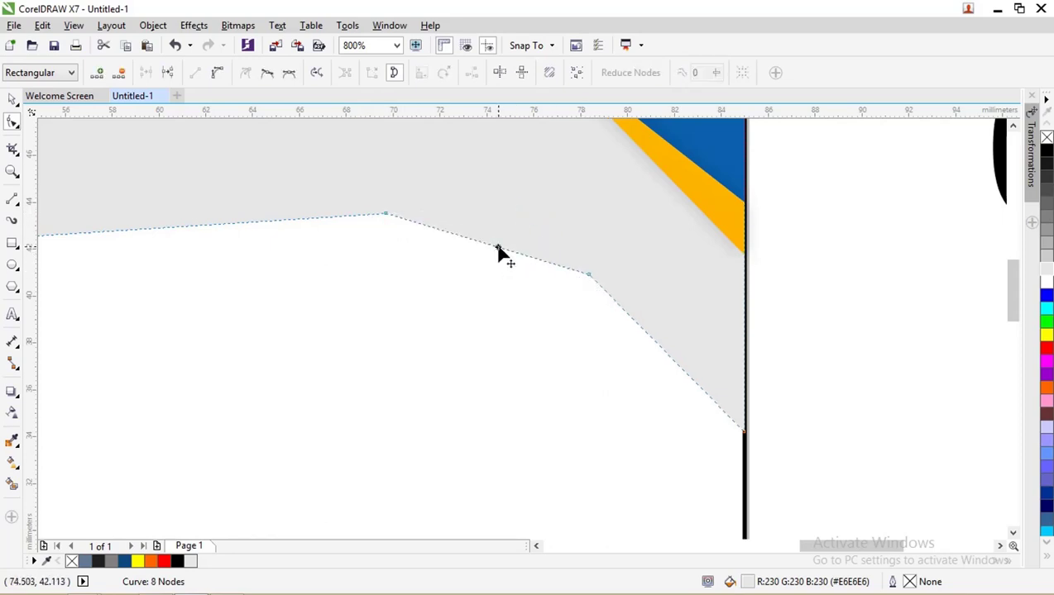
click(217, 76)
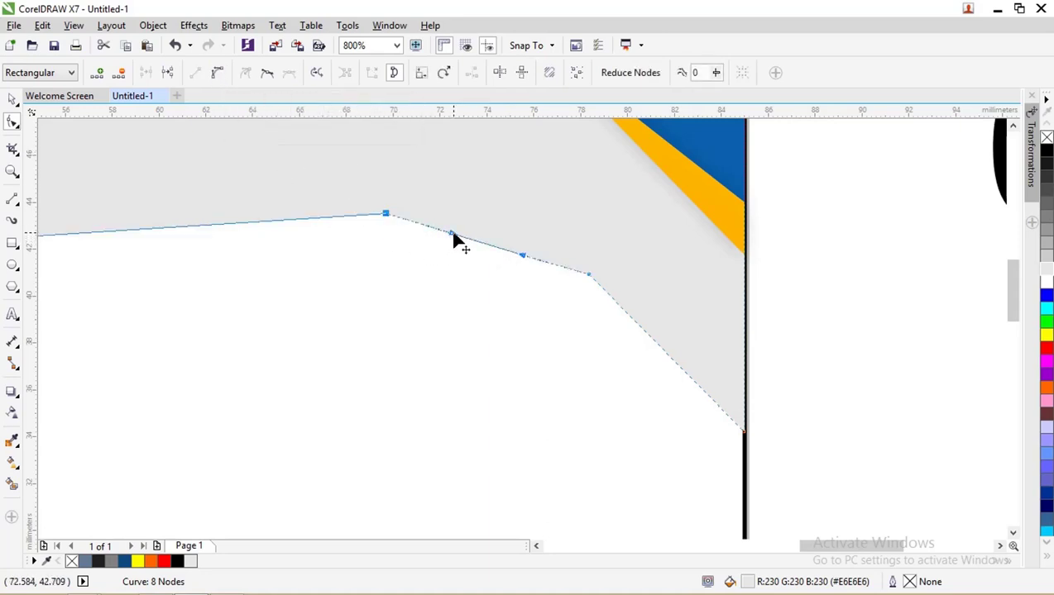
drag(453, 238, 530, 228)
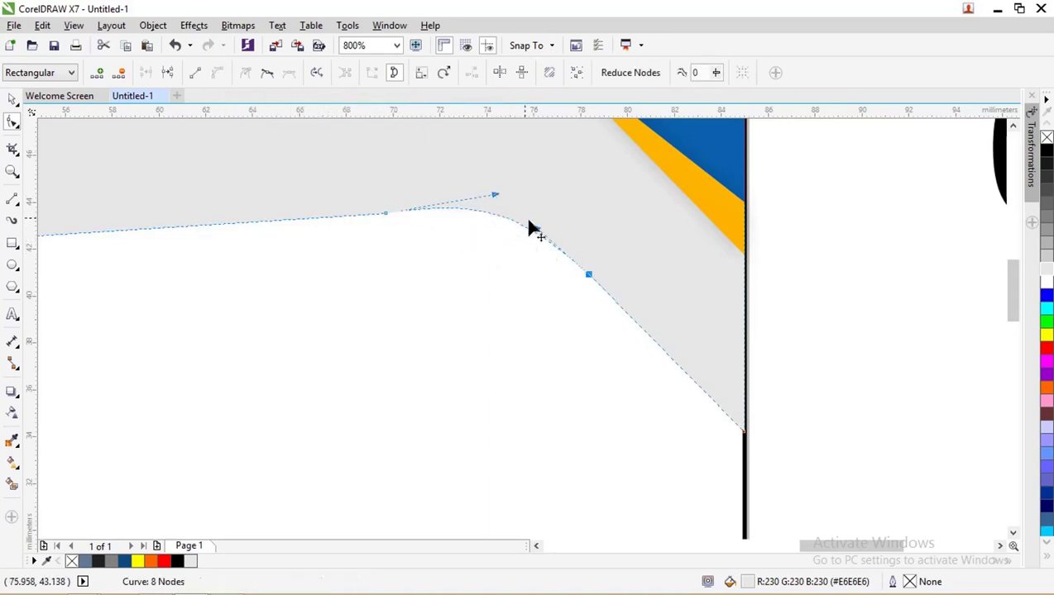
drag(494, 199, 488, 212)
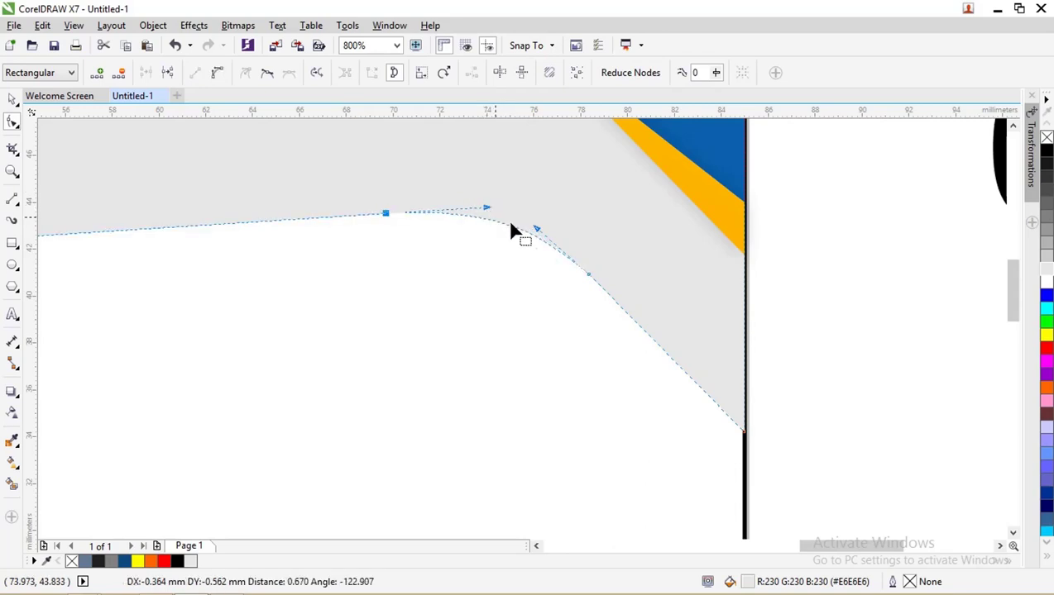
click(536, 231)
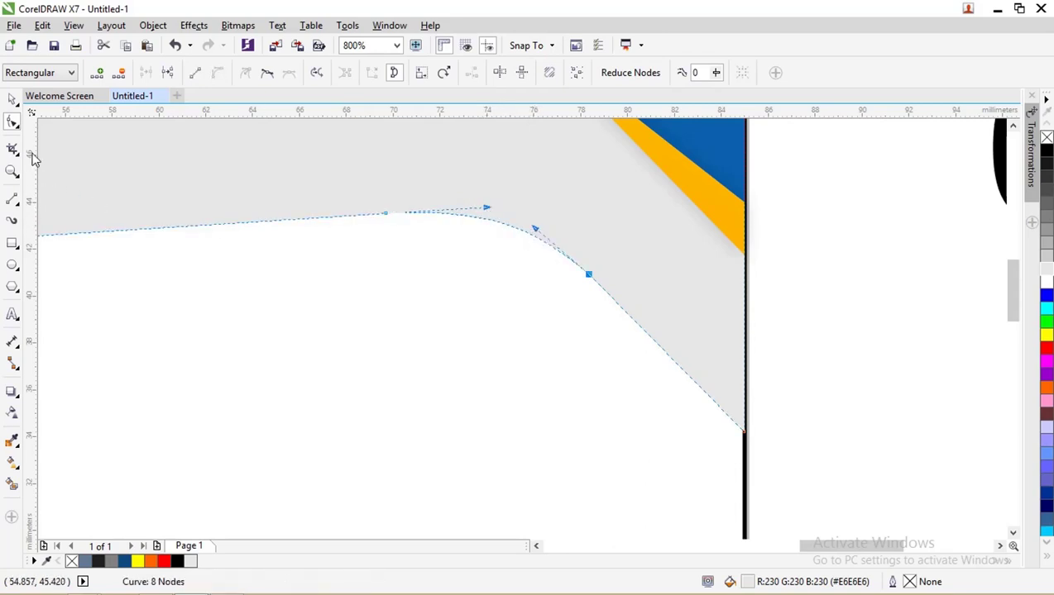
click(13, 99)
click(889, 312)
key(z)
drag(839, 279, 778, 295)
drag(620, 299, 731, 306)
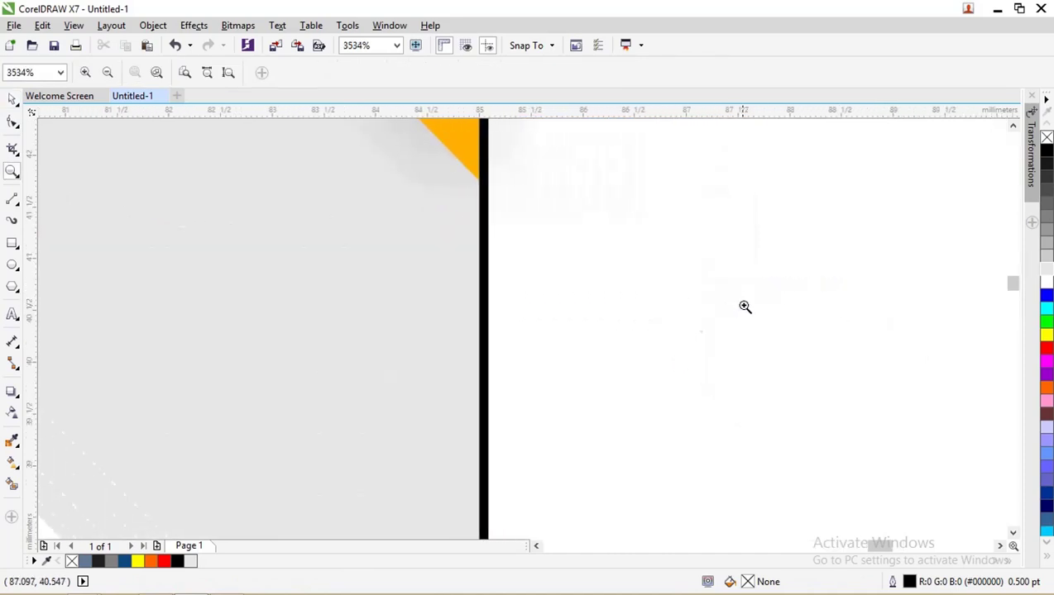
key(F4)
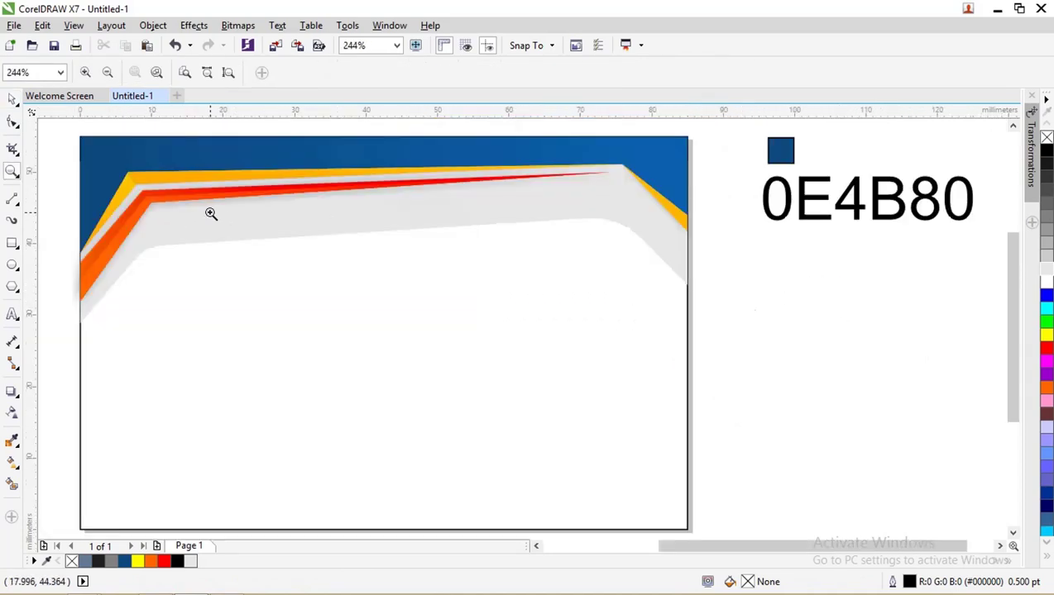
- Lighten the uniform fill of the light grey backing shape to #F2F2F2
click(13, 99)
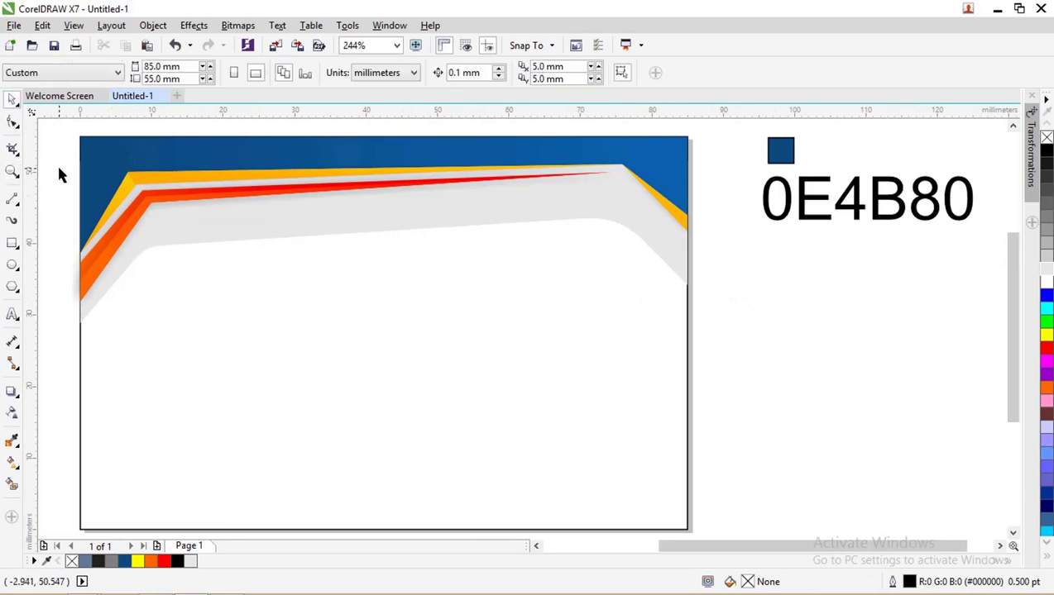
click(290, 225)
drag(290, 226, 317, 244)
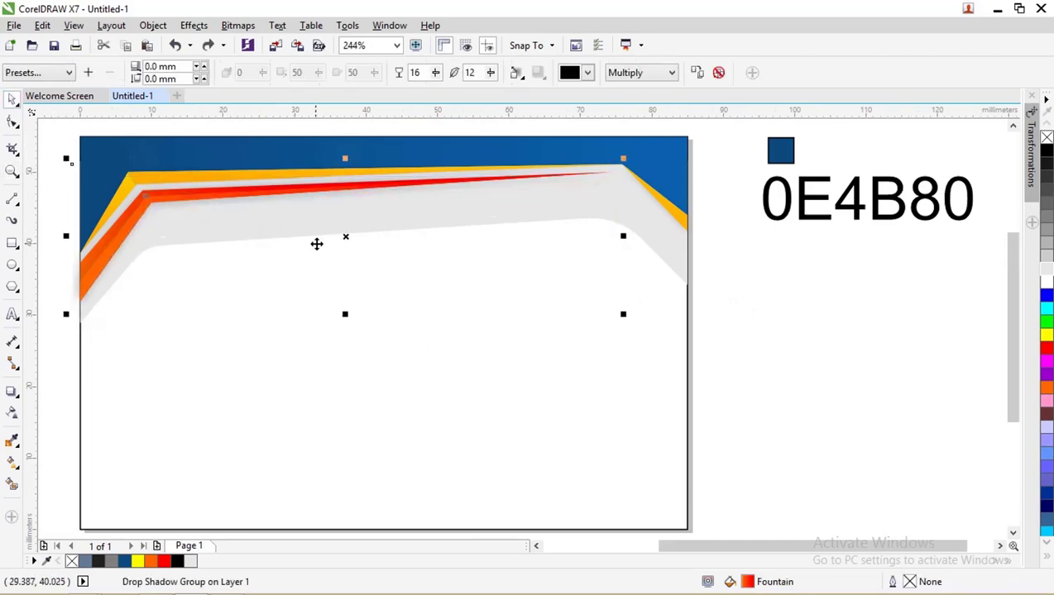
click(253, 250)
click(687, 287)
click(686, 283)
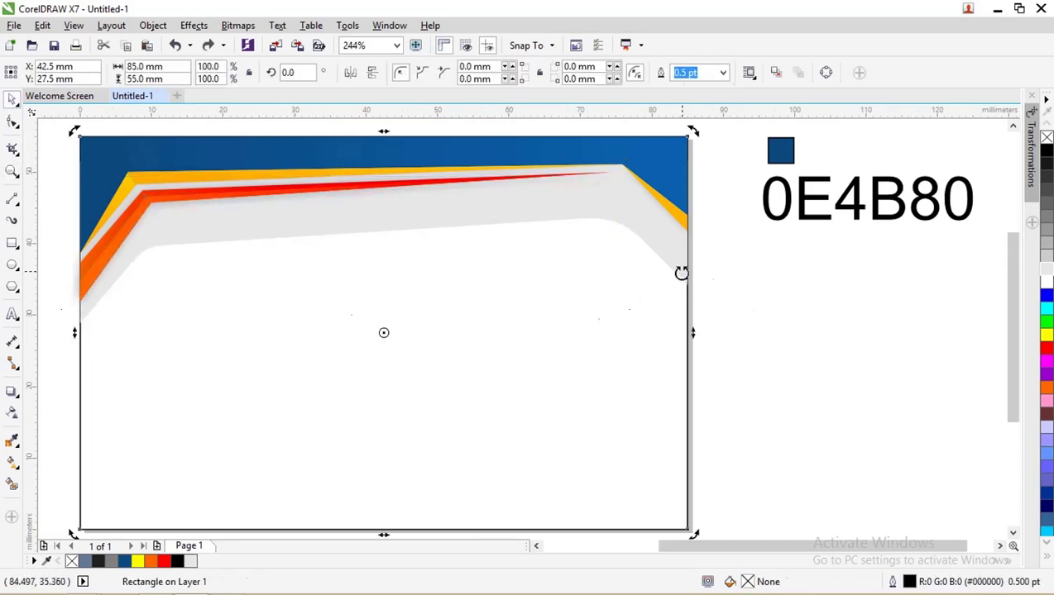
click(680, 274)
click(679, 276)
click(678, 278)
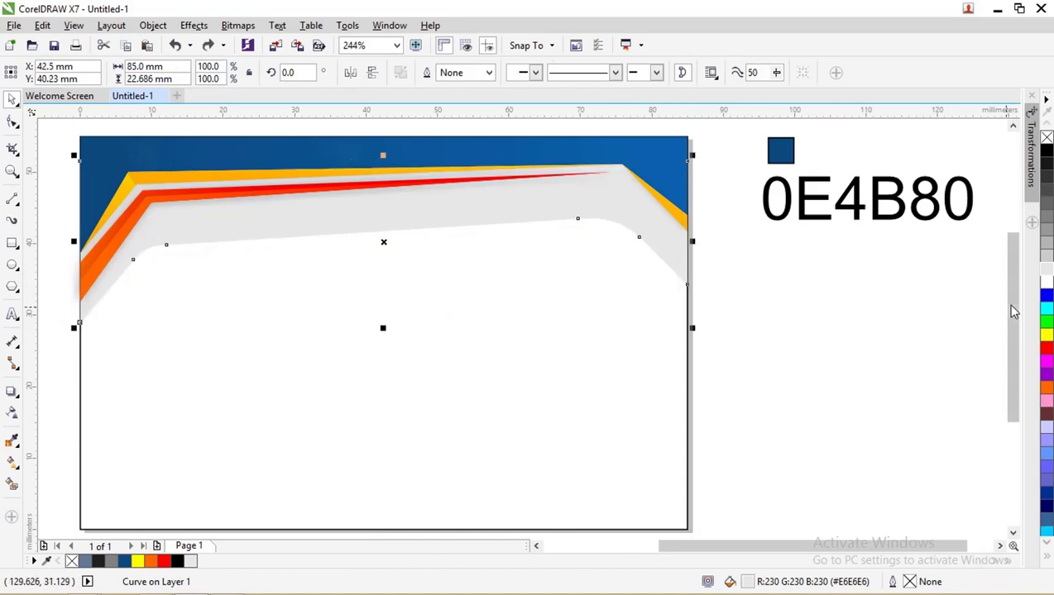
double_click(749, 582)
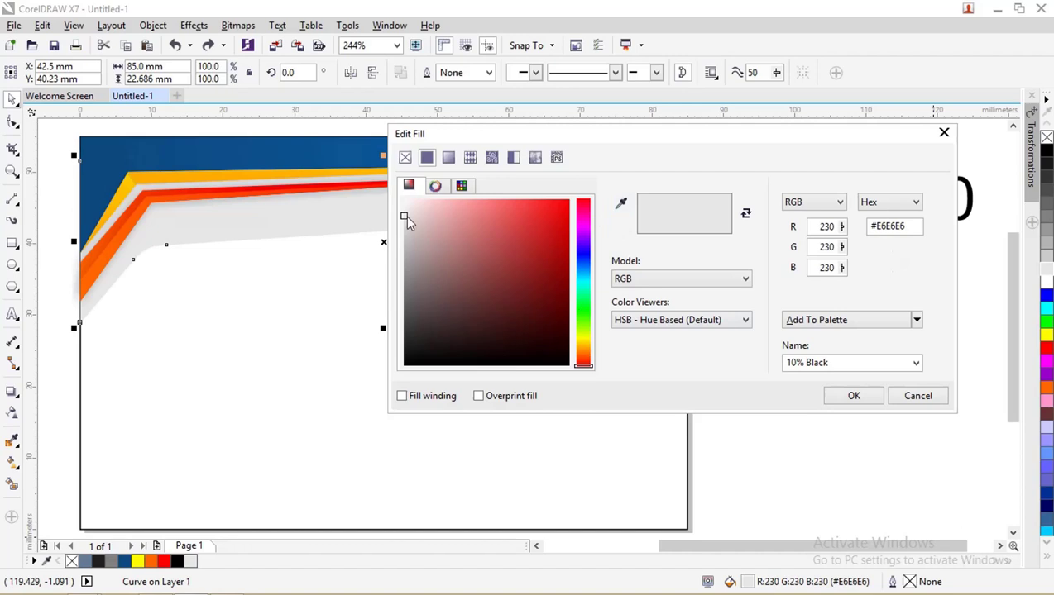
drag(405, 216, 401, 208)
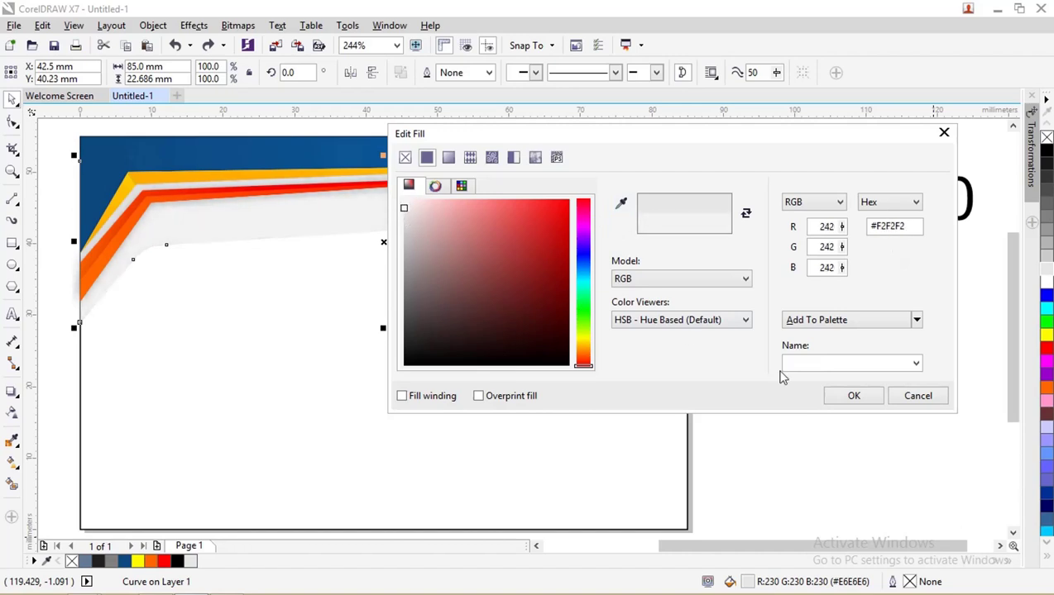
click(854, 396)
click(754, 342)
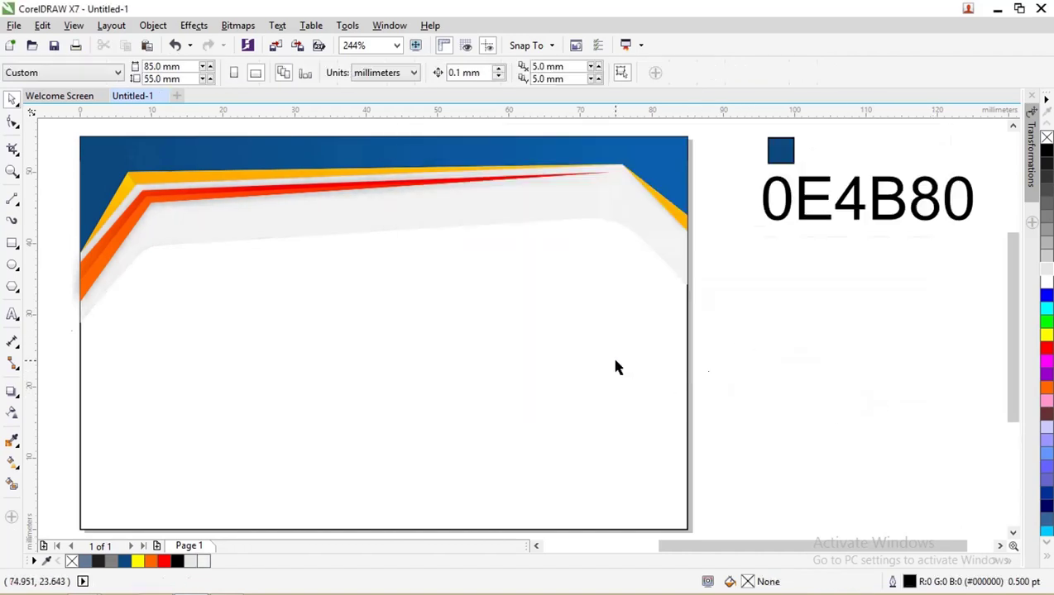
- Select all the angular artwork along the card's upper edge, including the light grey shape, and group it
scroll(301, 265, down, 3)
scroll(296, 263, up, 3)
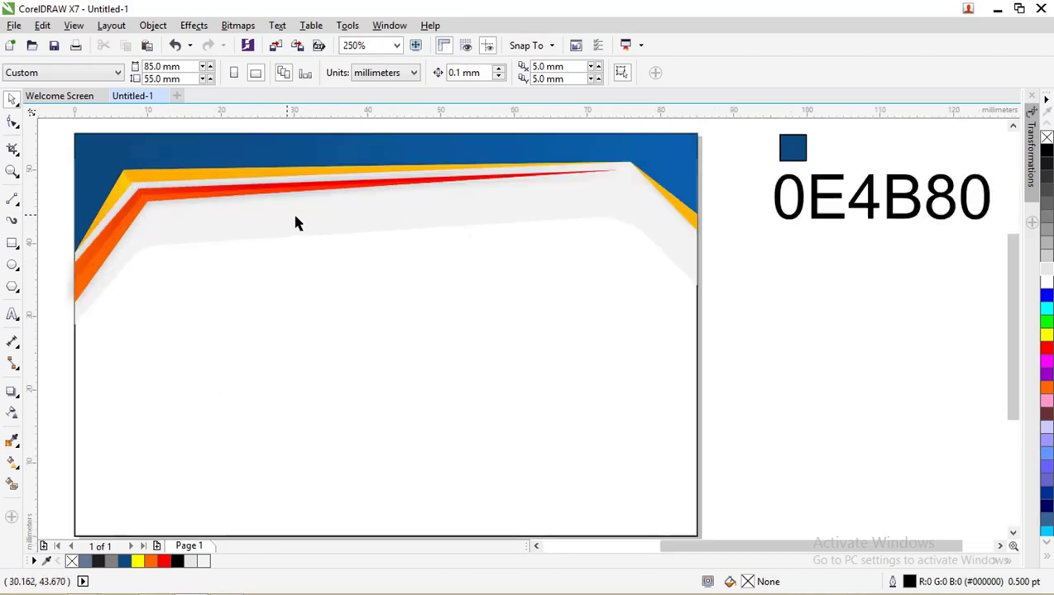
drag(755, 382, 136, 207)
scroll(126, 236, down, 3)
scroll(129, 242, up, 3)
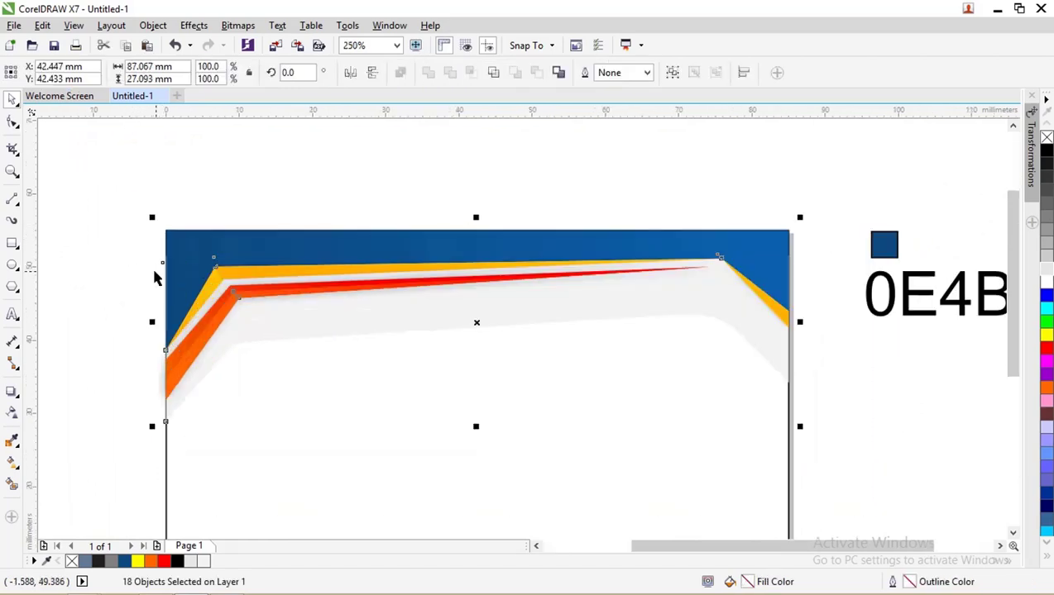
key(ctrl+g)
- Place a copy of the artwork group on the card's lower half and mirror it both vertically and horizontally
scroll(133, 260, down, 1)
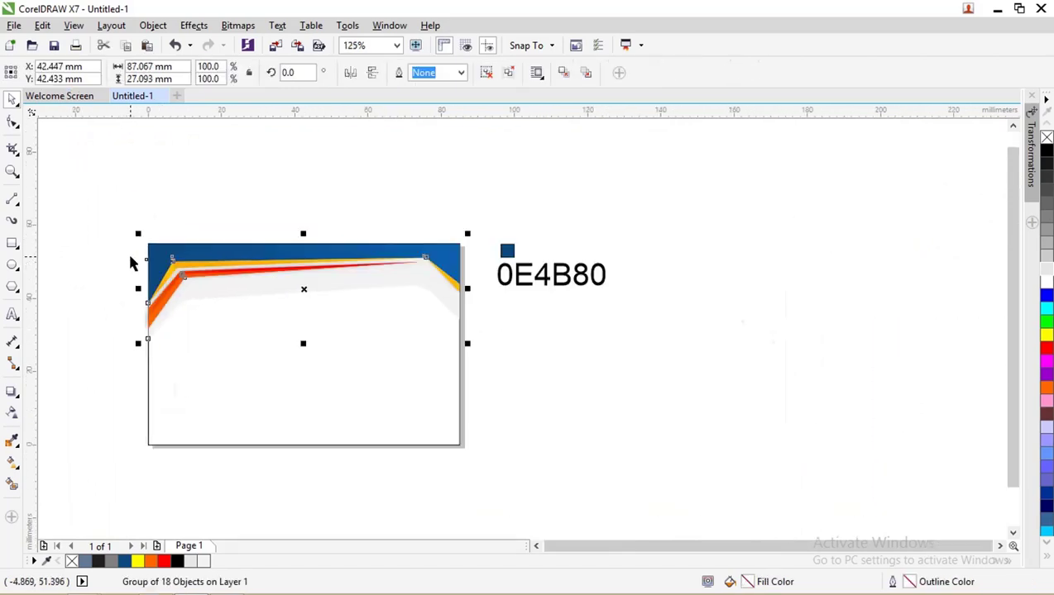
drag(187, 252, 182, 355)
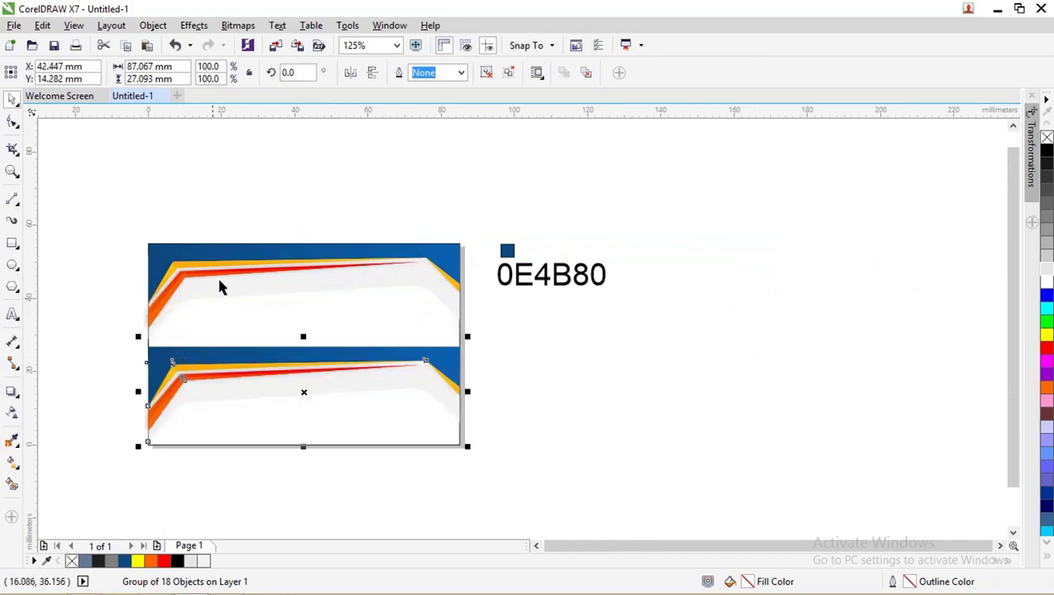
click(371, 72)
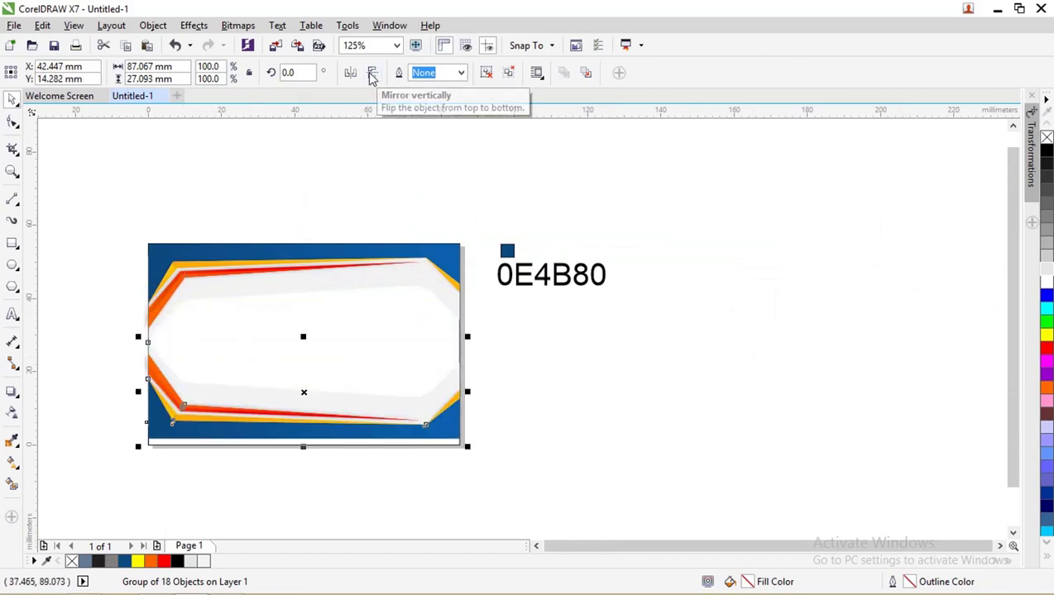
click(348, 73)
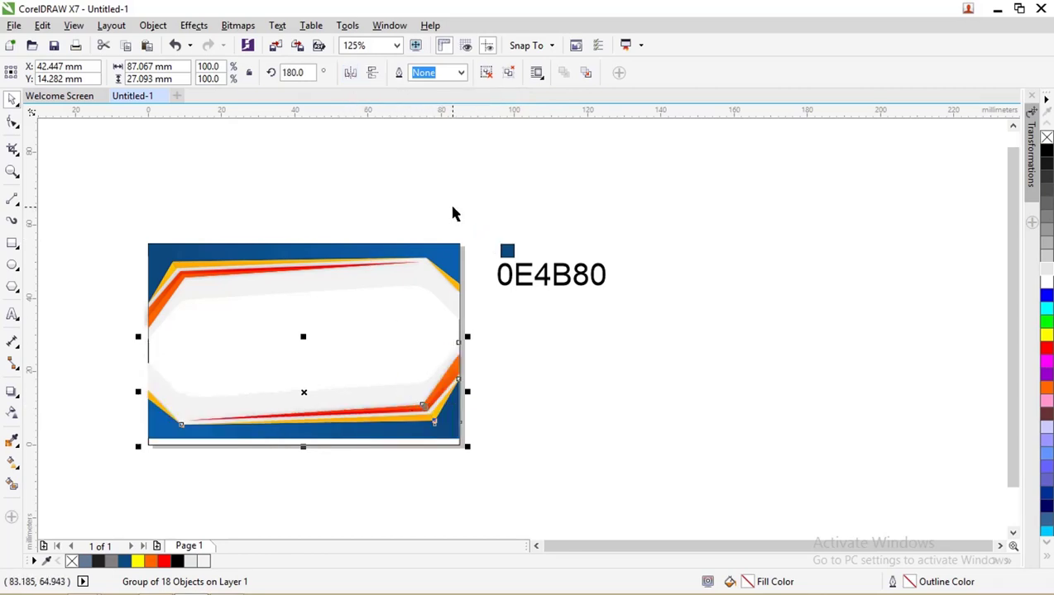
- Move the mirrored group down to cover the card's lower edge, centred at about (42.3, 11.3) mm
shift+click(368, 346)
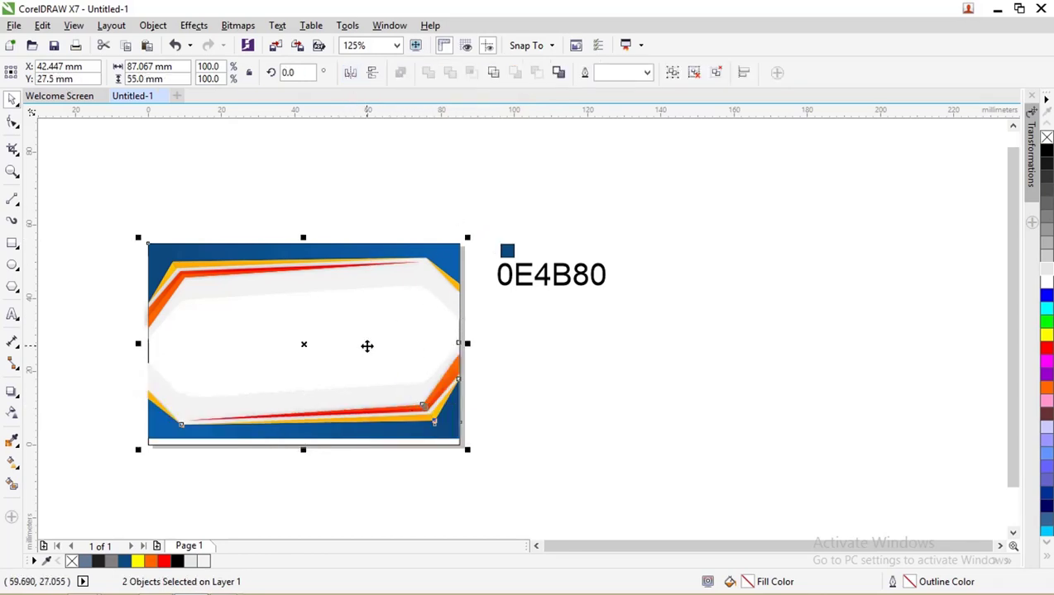
scroll(295, 375, up, 2)
scroll(296, 374, down, 2)
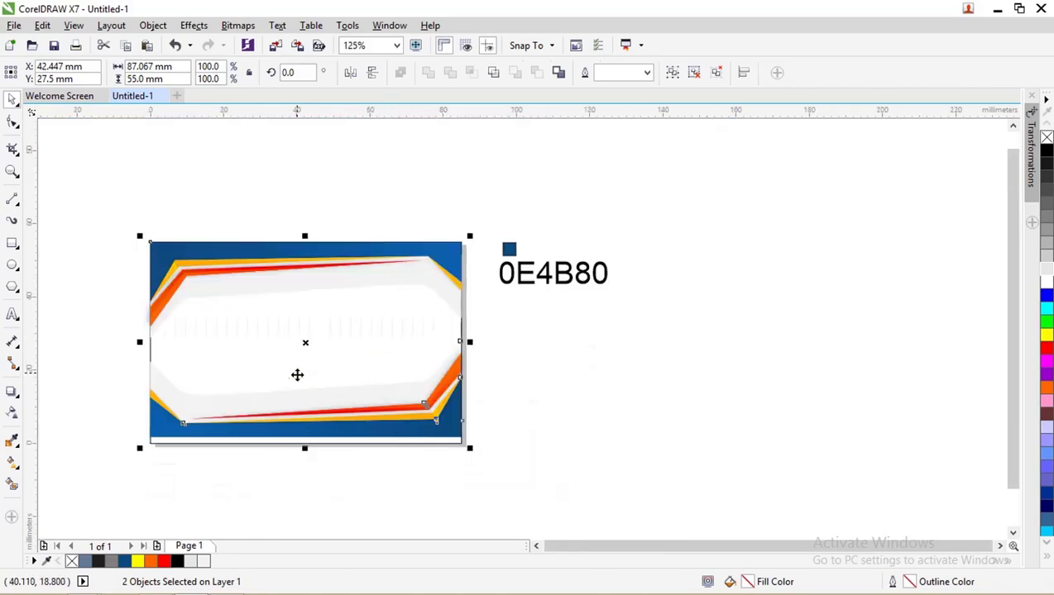
click(463, 455)
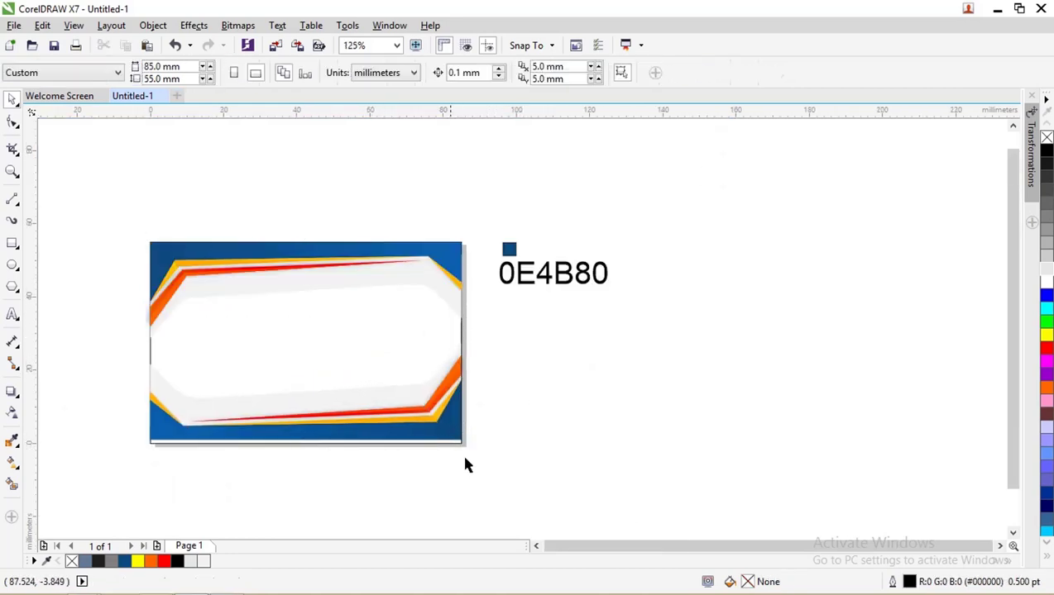
click(405, 439)
click(403, 438)
scroll(291, 457, up, 2)
scroll(290, 445, down, 2)
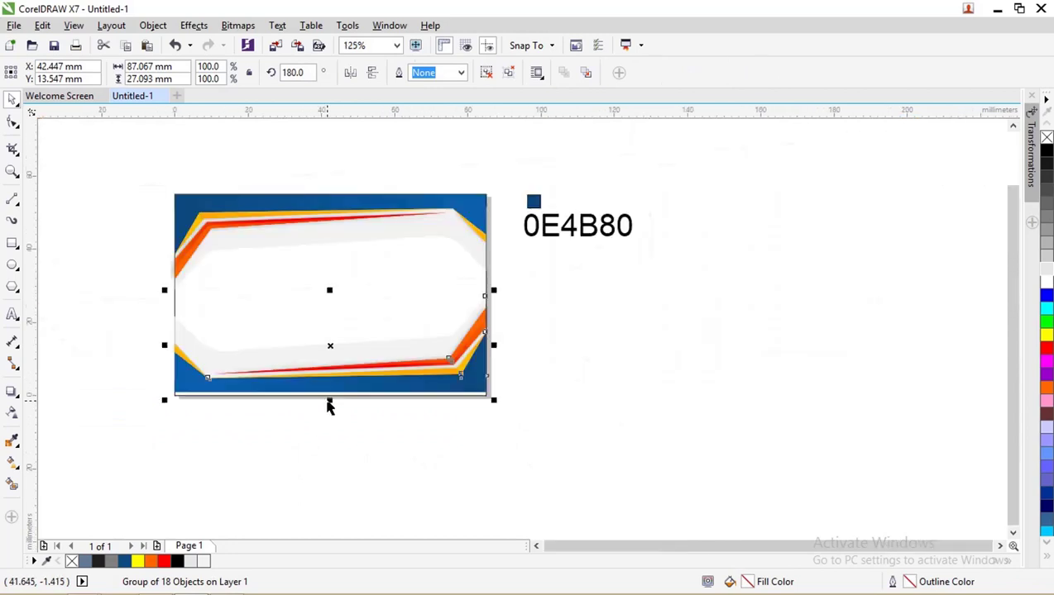
drag(297, 386, 296, 387)
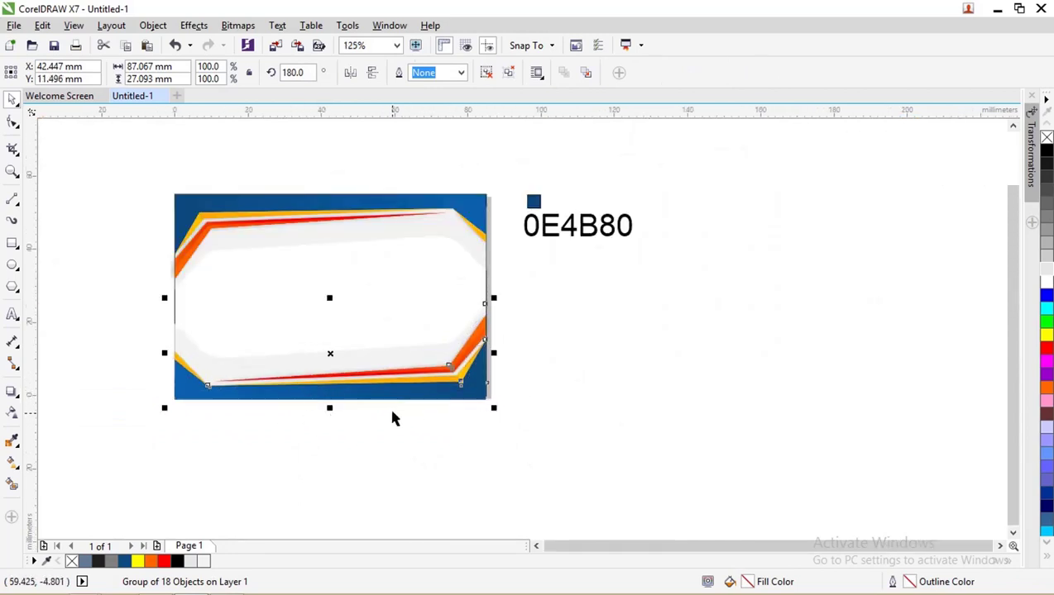
scroll(369, 388, up, 2)
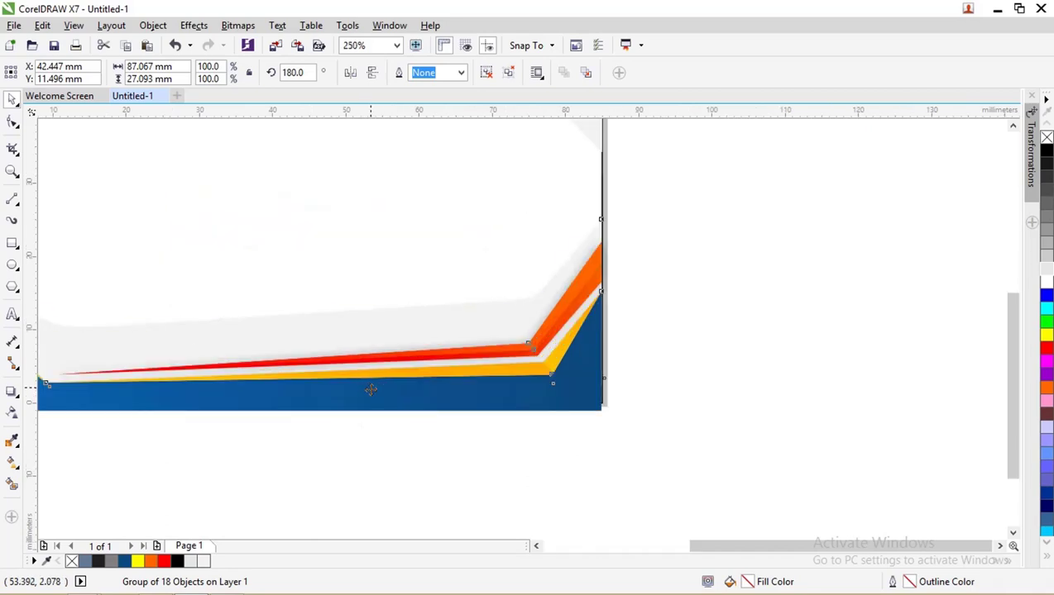
drag(424, 386, 424, 386)
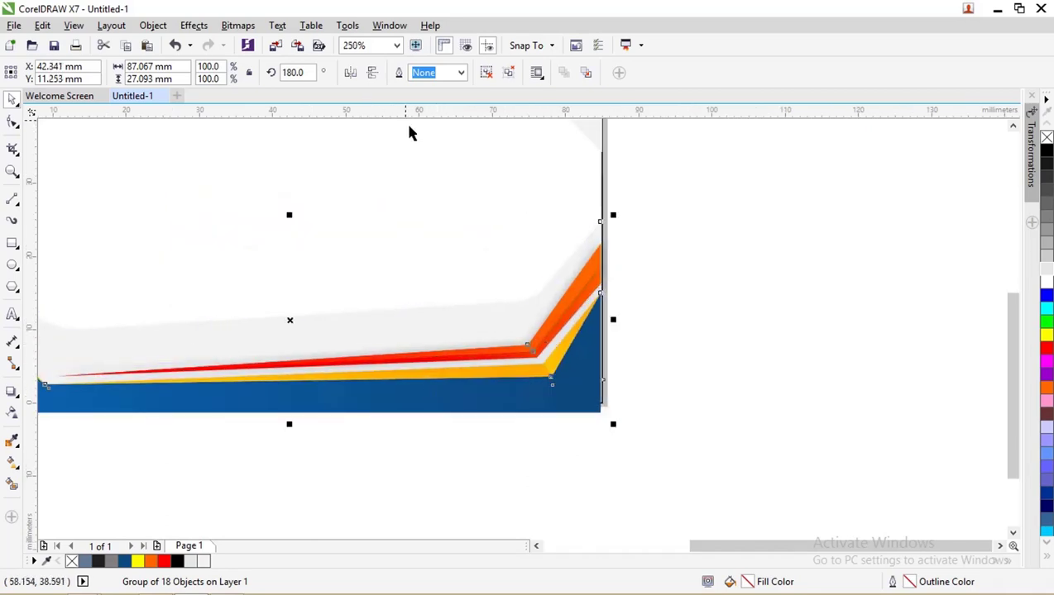
- Try shifting the mirrored group and the card rectangle sideways together, and undo the shifts
key(ctrl+u)
key(Left)
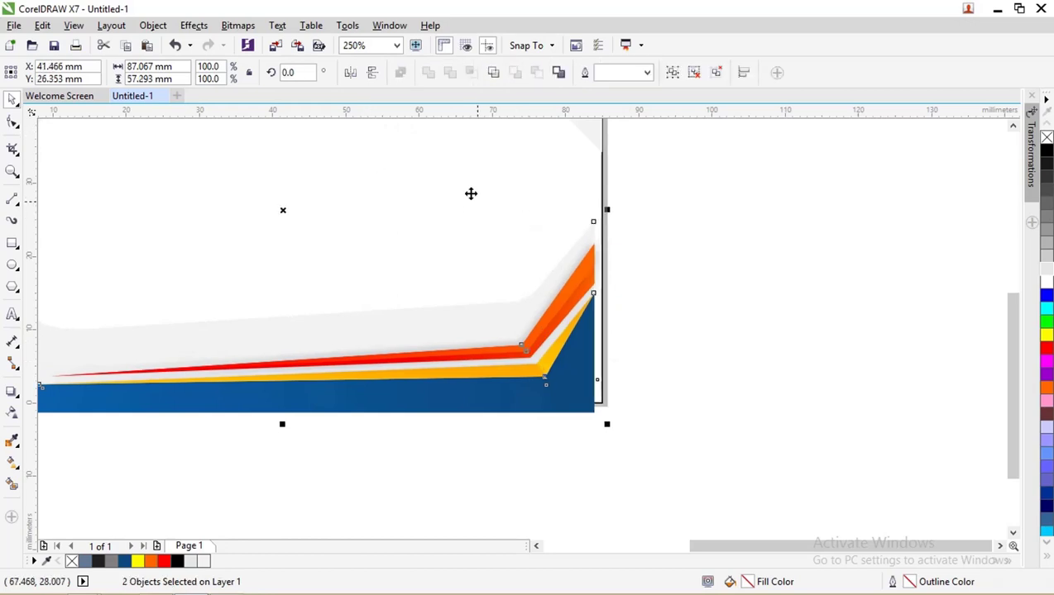
key(Right)
key(Right)
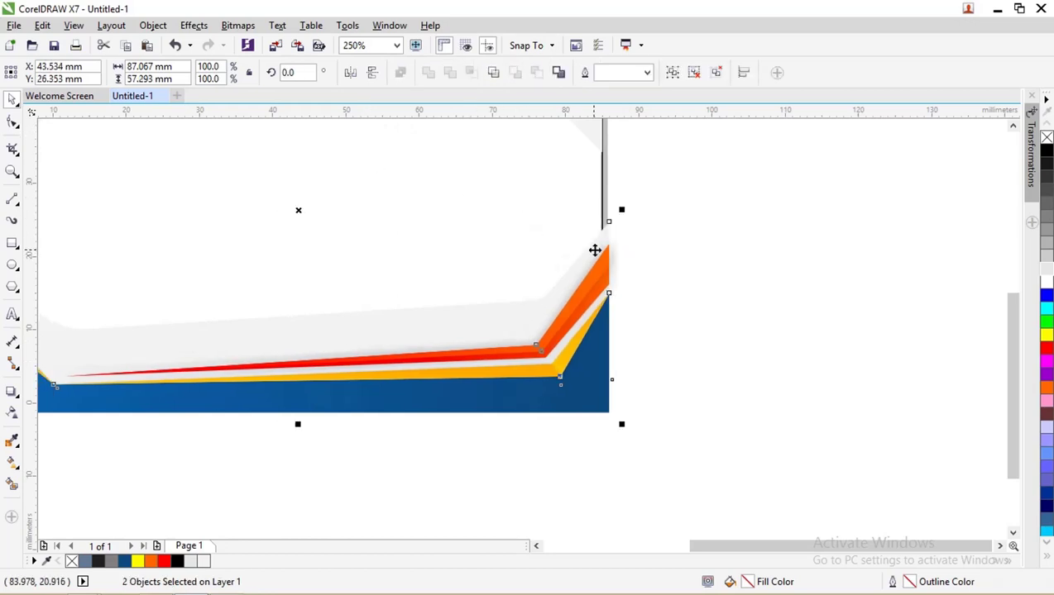
key(ctrl+z)
key(ctrl+z)
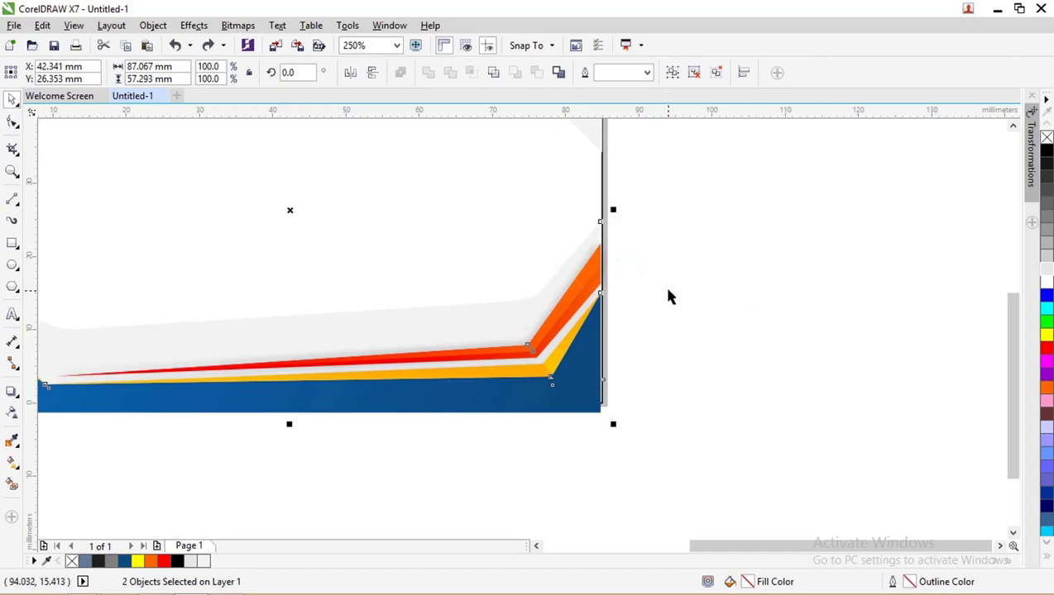
- Ungroup the mirrored artwork along the card's lower edge
scroll(670, 295, down, 1)
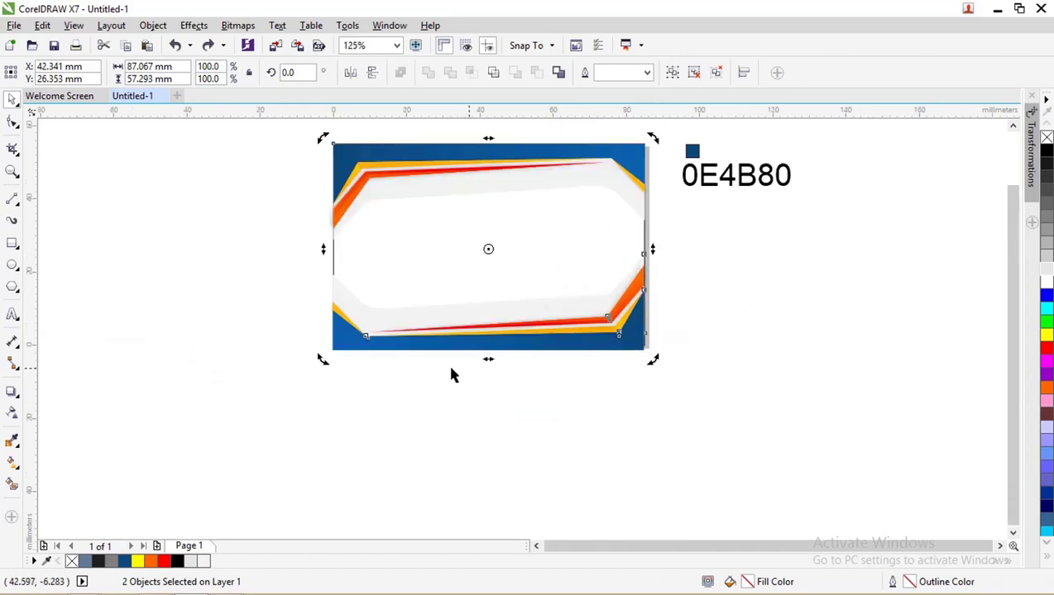
click(371, 396)
click(341, 332)
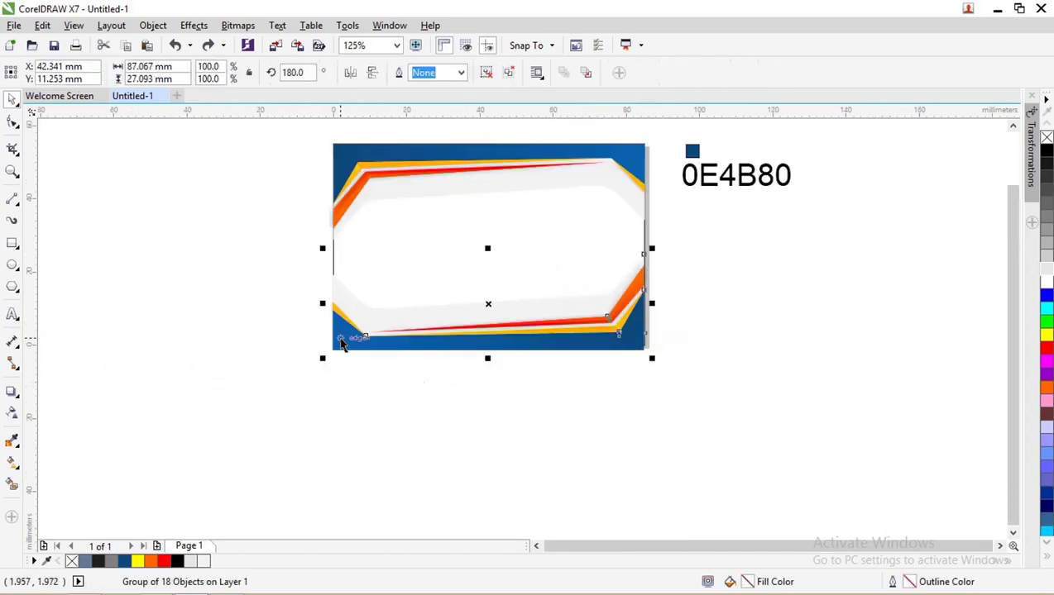
right_click(344, 333)
click(393, 293)
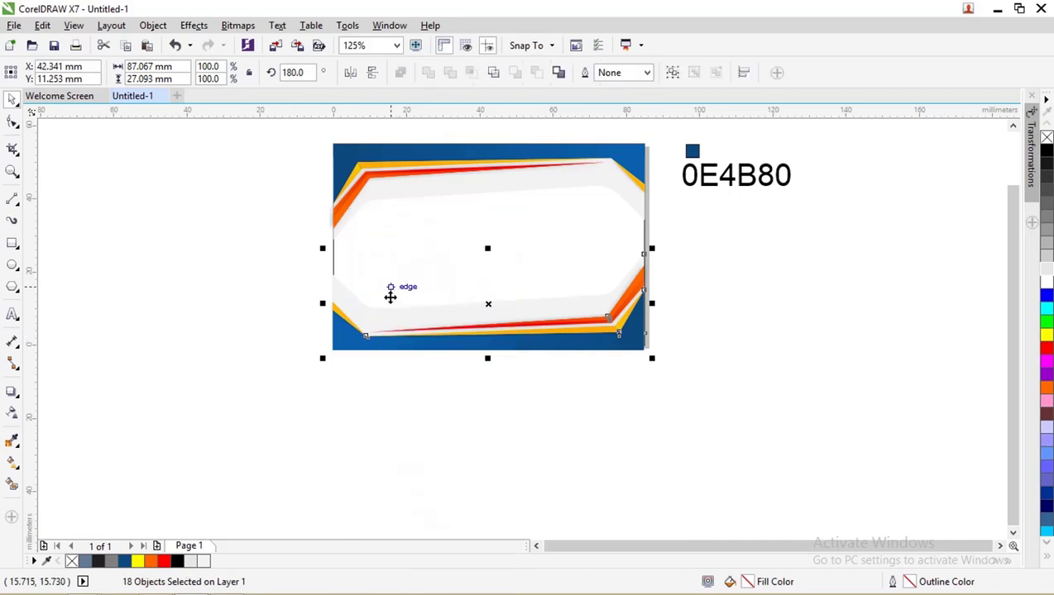
- Delete the small yellow strip at the lower artwork's left end
click(368, 355)
click(341, 314)
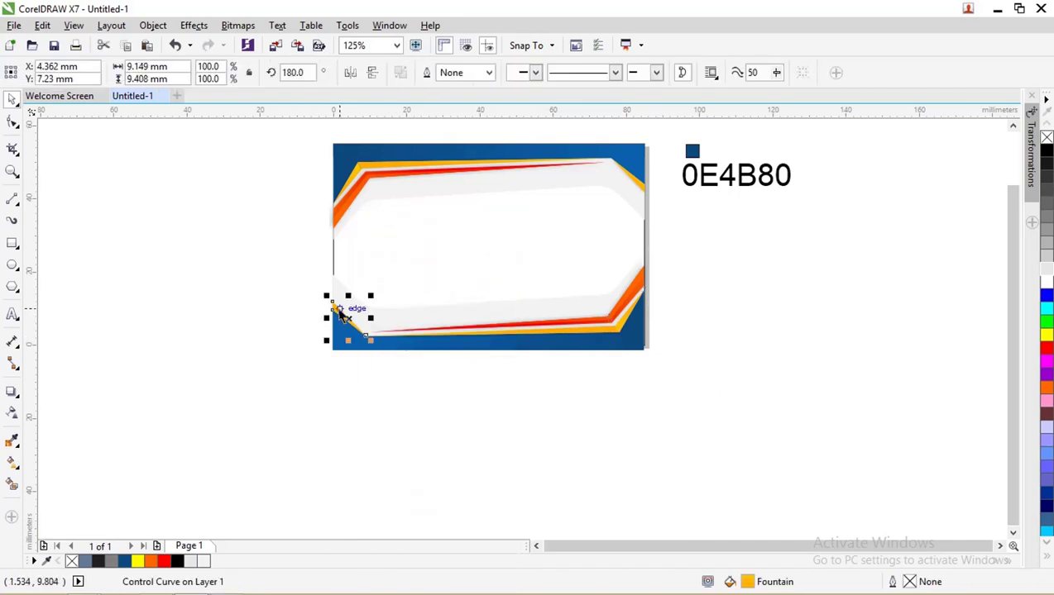
key(Delete)
- Move the lower blue shape's upper left node straight down onto its bottom left corner
scroll(335, 333, up, 2)
key(F10)
click(341, 335)
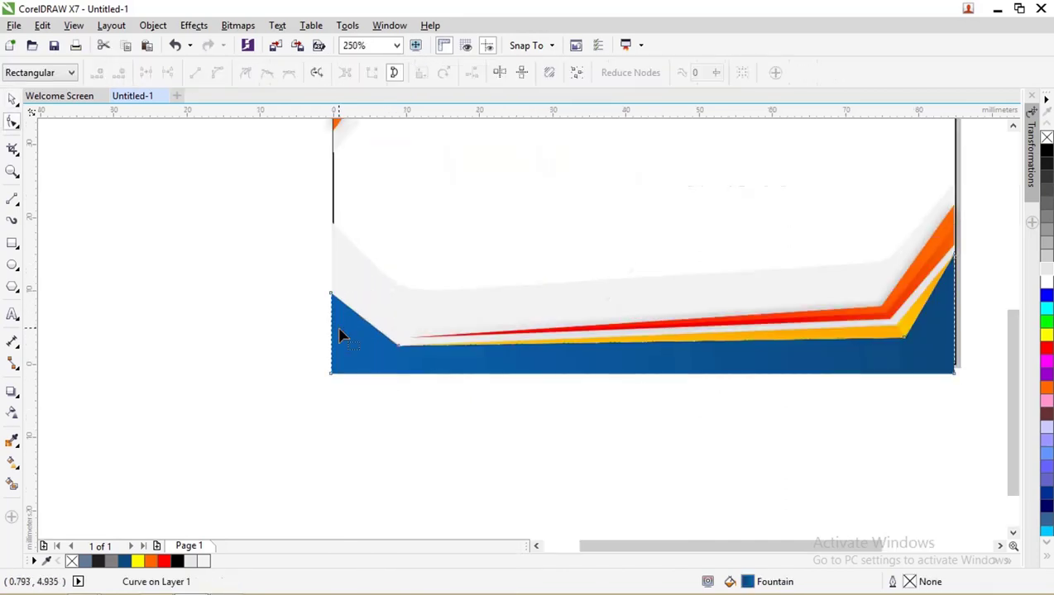
click(331, 295)
drag(331, 296, 333, 374)
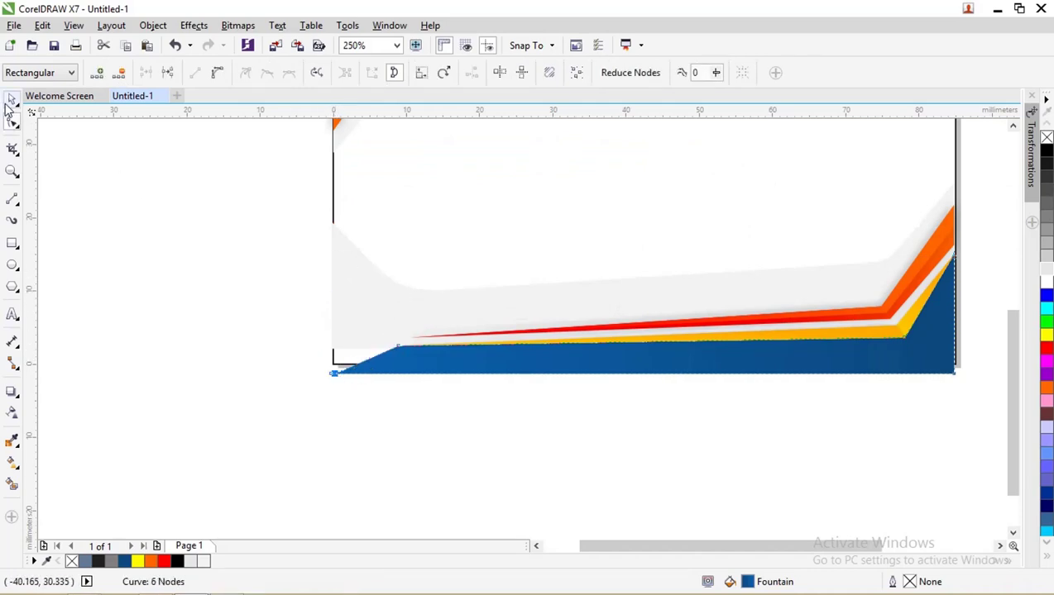
click(11, 100)
click(352, 321)
key(F10)
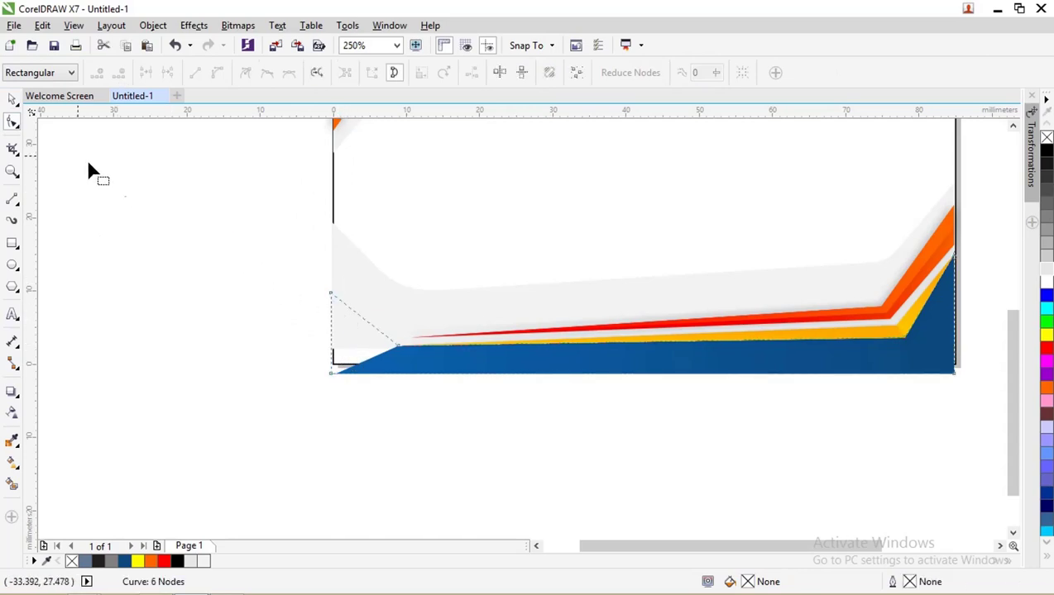
click(11, 100)
key(Escape)
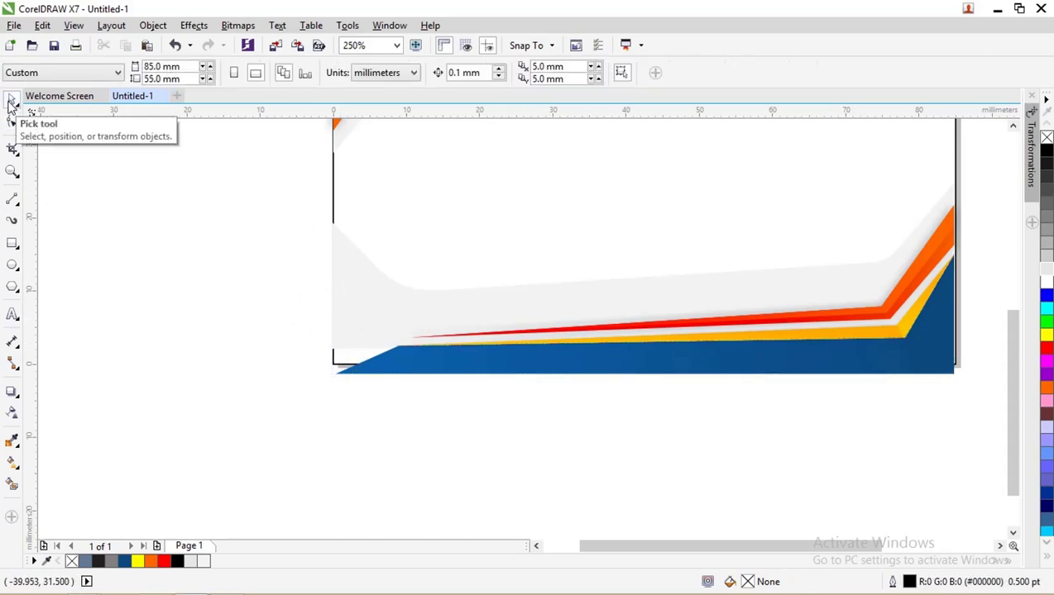
double_click(367, 296)
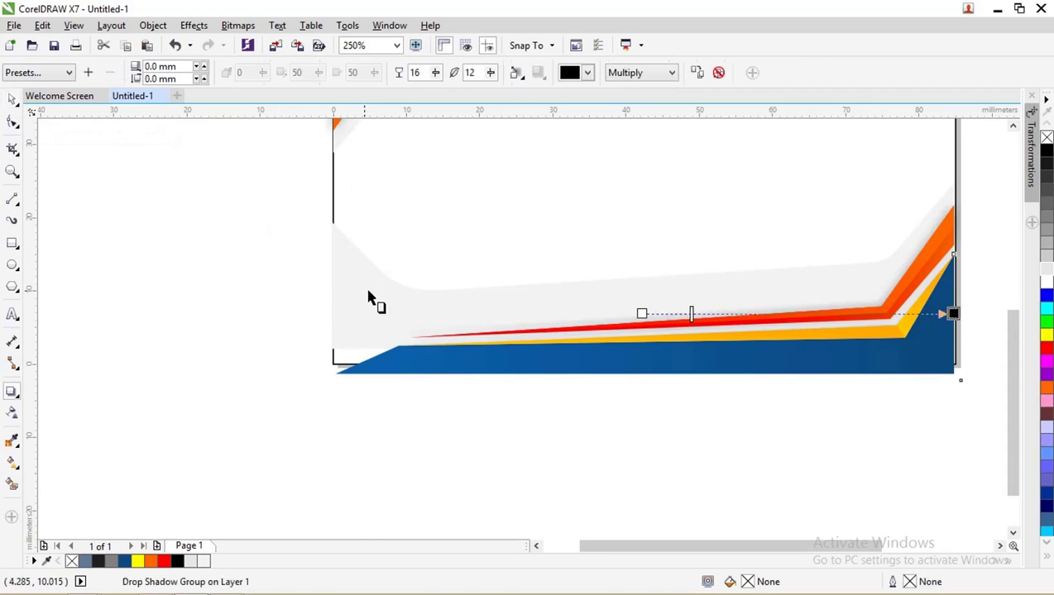
click(13, 100)
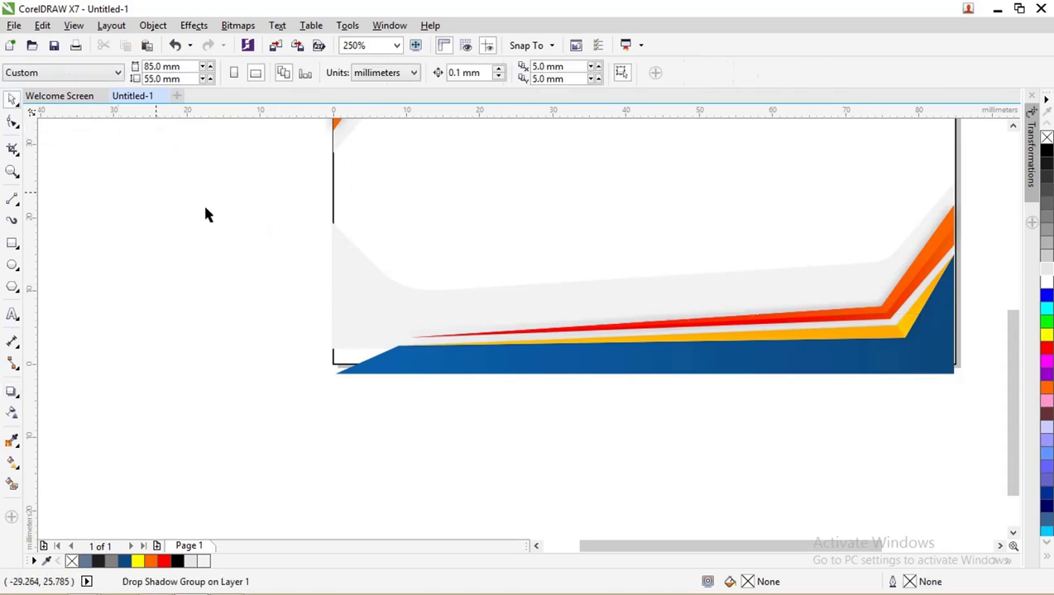
- Extend the lower light grey shape by moving its bottom left node down to the blue shape's bottom left corner
click(331, 223)
key(F10)
click(332, 351)
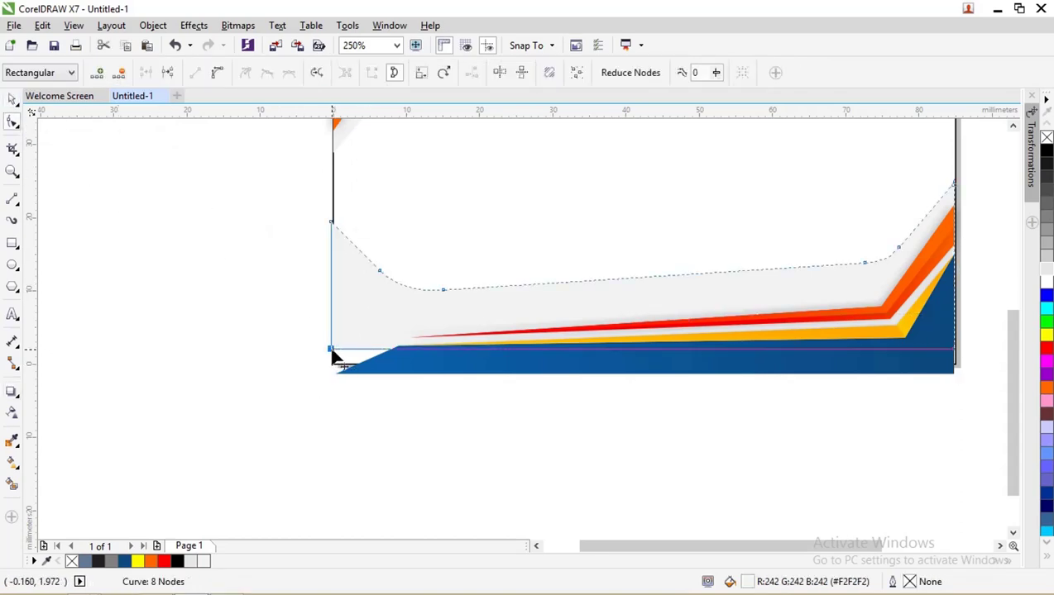
drag(332, 350, 331, 373)
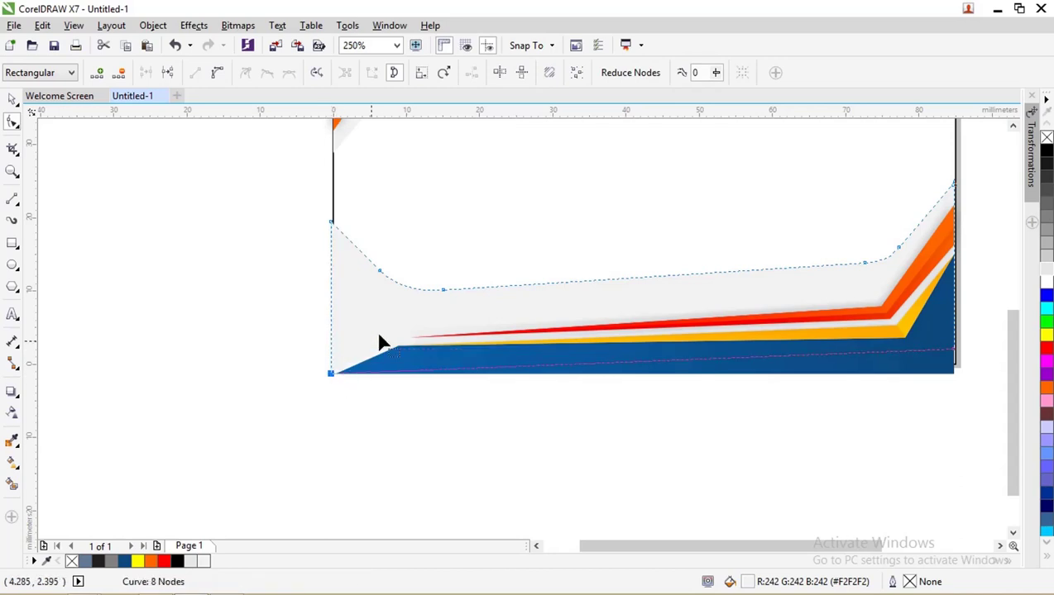
click(940, 244)
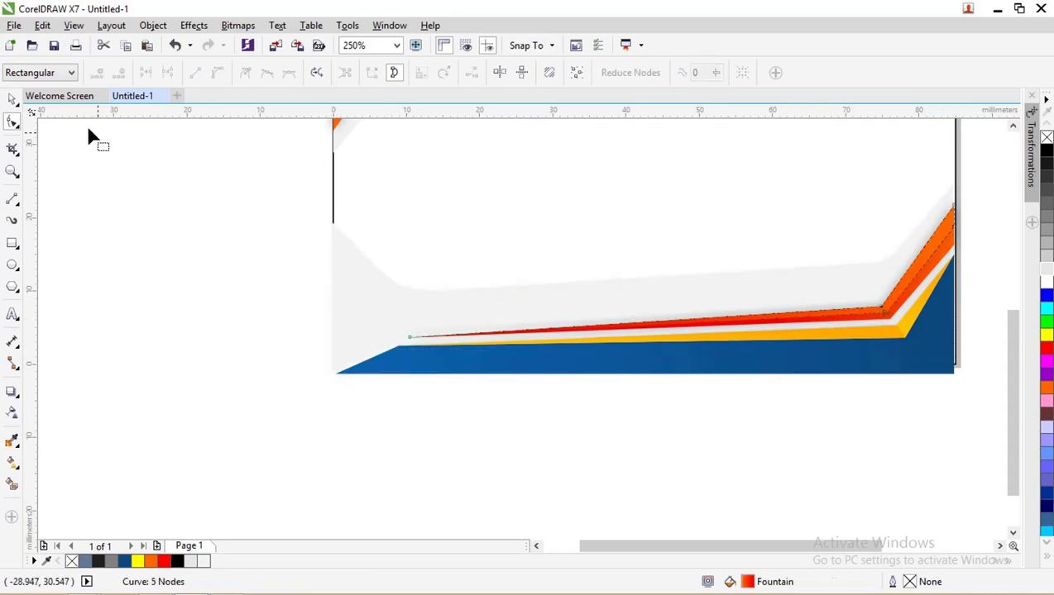
click(12, 100)
key(Escape)
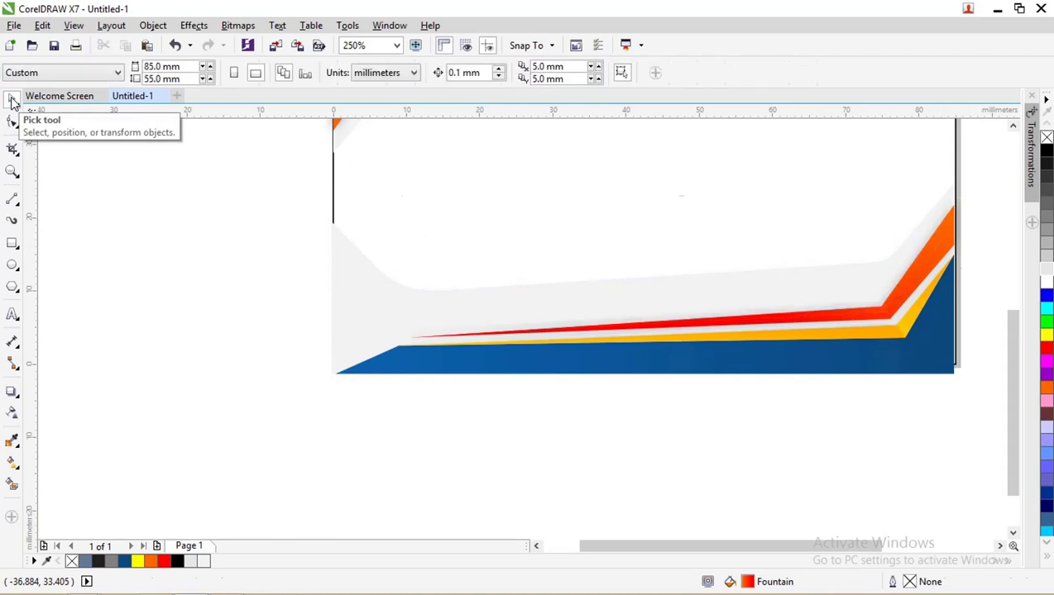
- Try shifting the front orange stripe of the lower artwork slightly off the matching stripe behind it
click(928, 257)
click(905, 235)
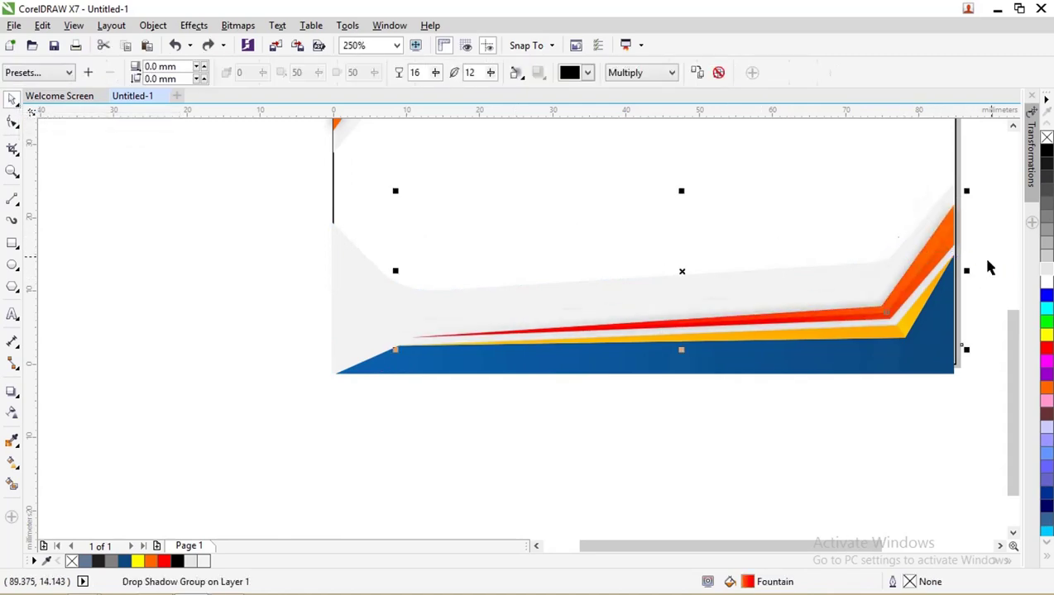
key(Escape)
scroll(921, 252, up, 1)
click(920, 252)
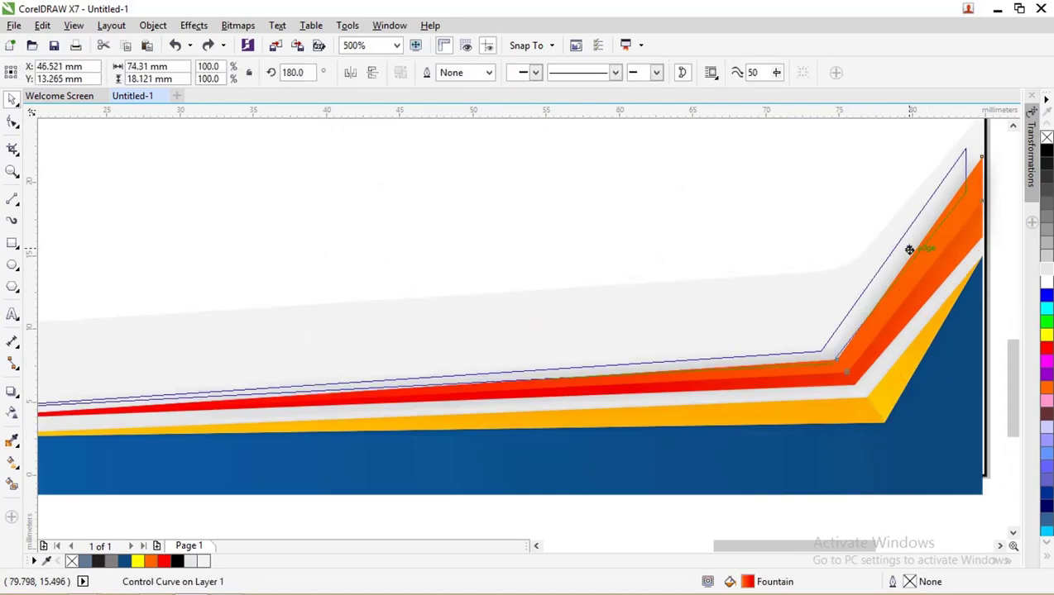
click(909, 250)
click(937, 284)
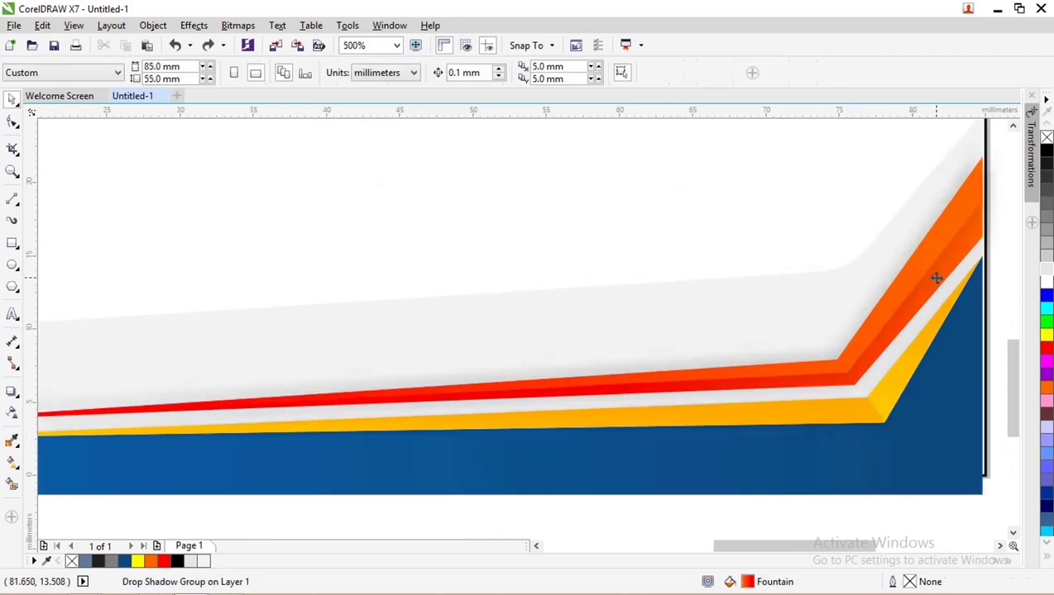
click(937, 285)
drag(937, 285, 946, 289)
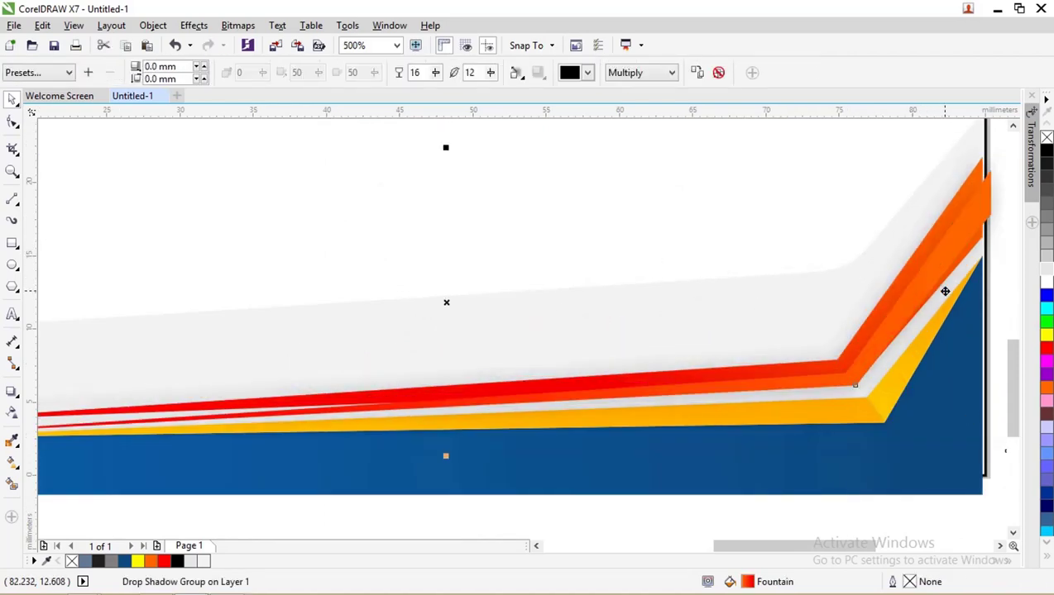
- Move the thin orange stripe up clear of the lower artwork and delete the wide orange stripe left behind
scroll(829, 284, down, 1)
drag(870, 277, 889, 276)
click(929, 267)
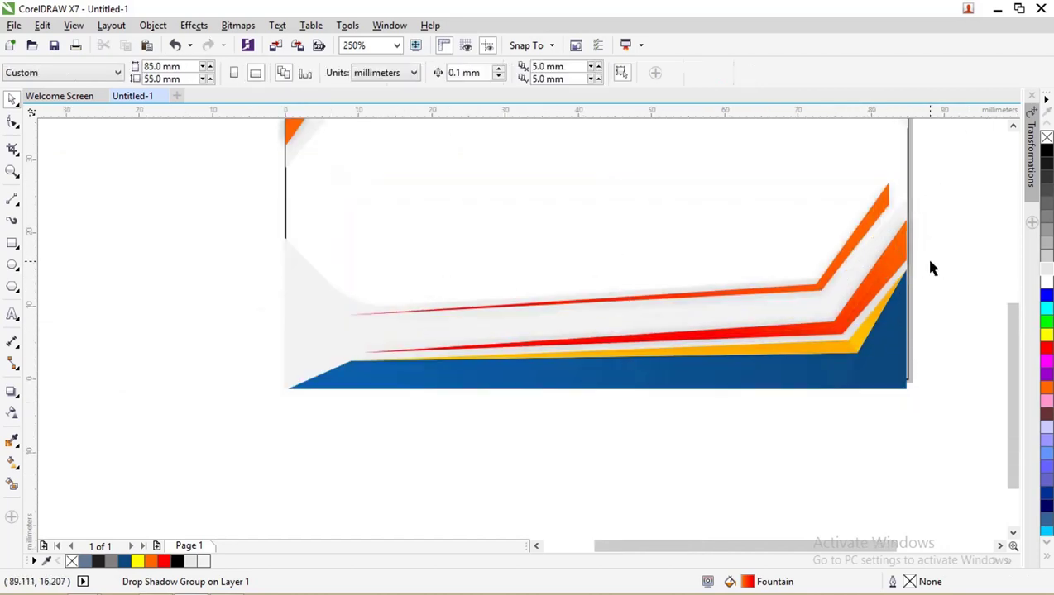
click(903, 261)
key(Delete)
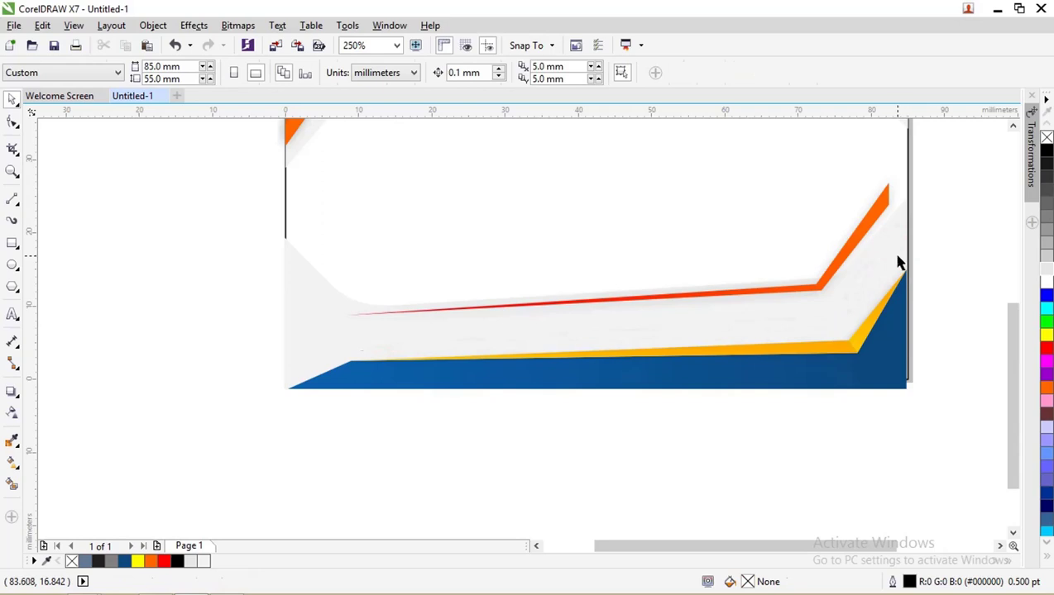
- Move the thin orange stripe back down so it runs just above the yellow stripe of the lower artwork
drag(868, 235, 914, 320)
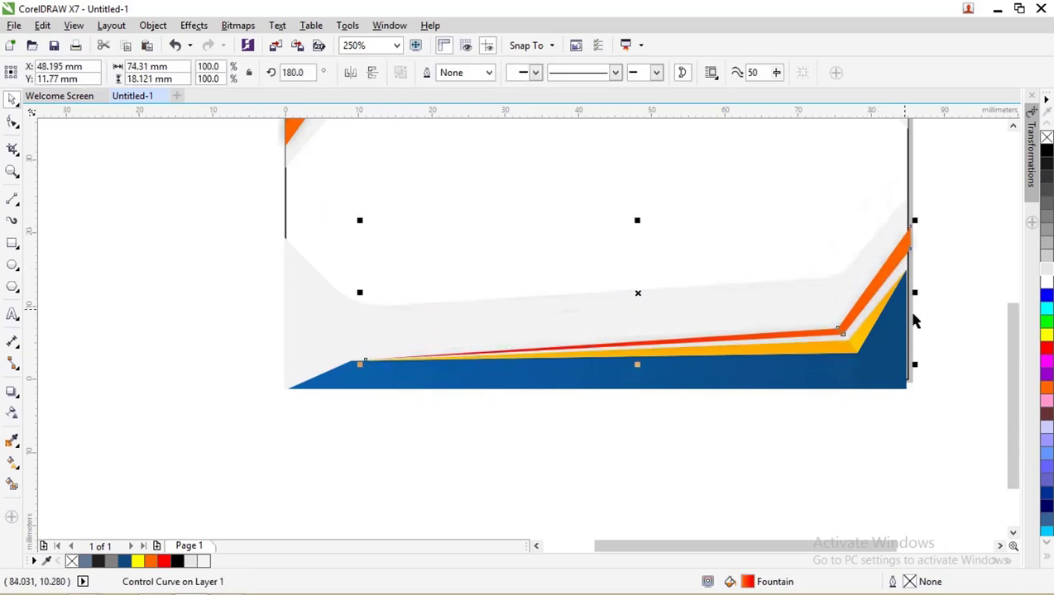
scroll(930, 296, up, 1)
scroll(728, 311, down, 1)
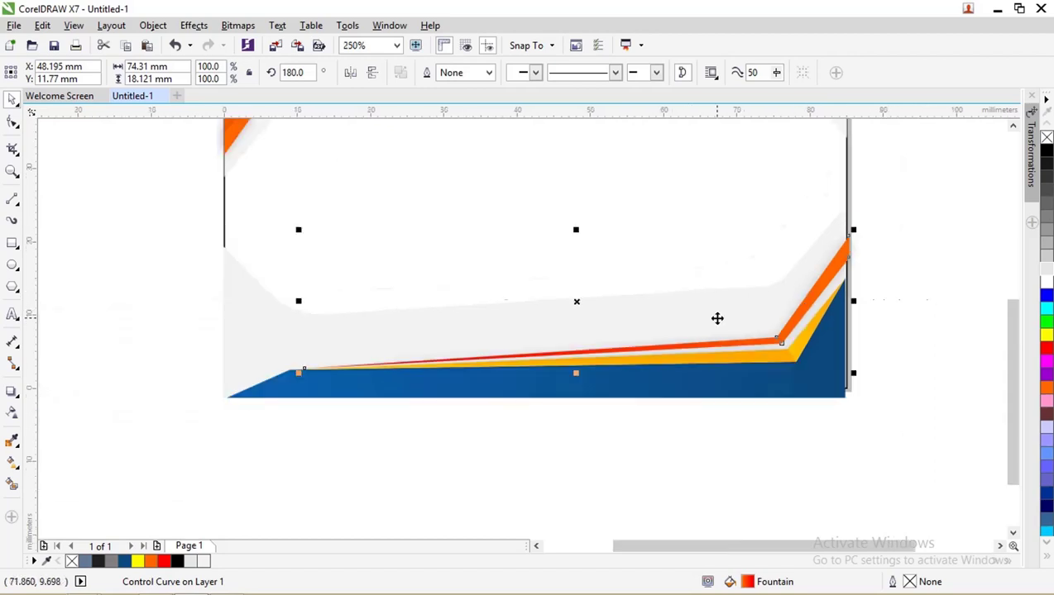
- Reshape the thin orange stripe by moving its pointed left end node slightly up and inward, clear of the yellow stripe
click(12, 123)
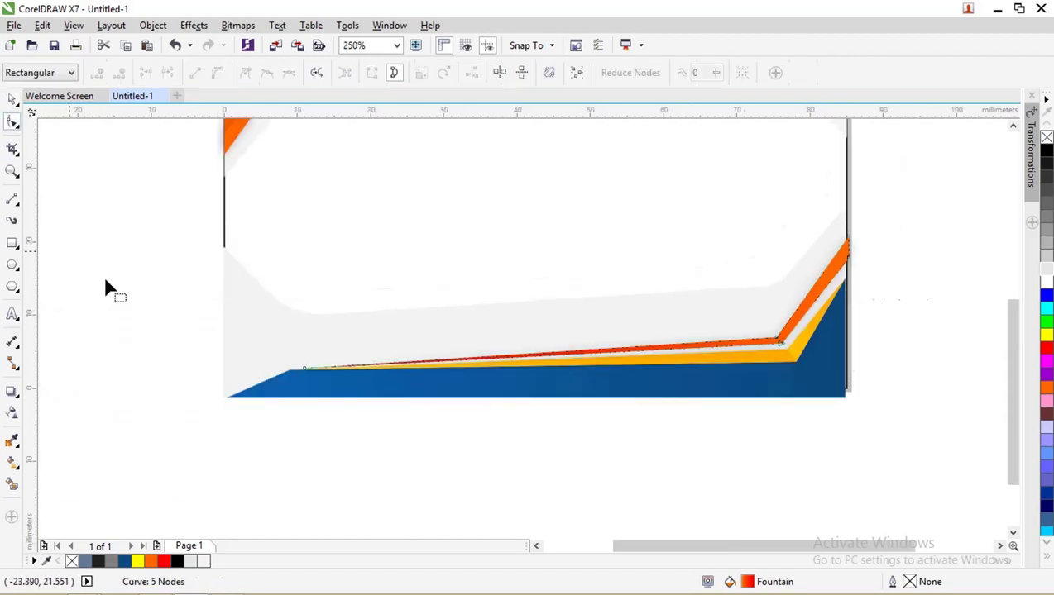
click(306, 369)
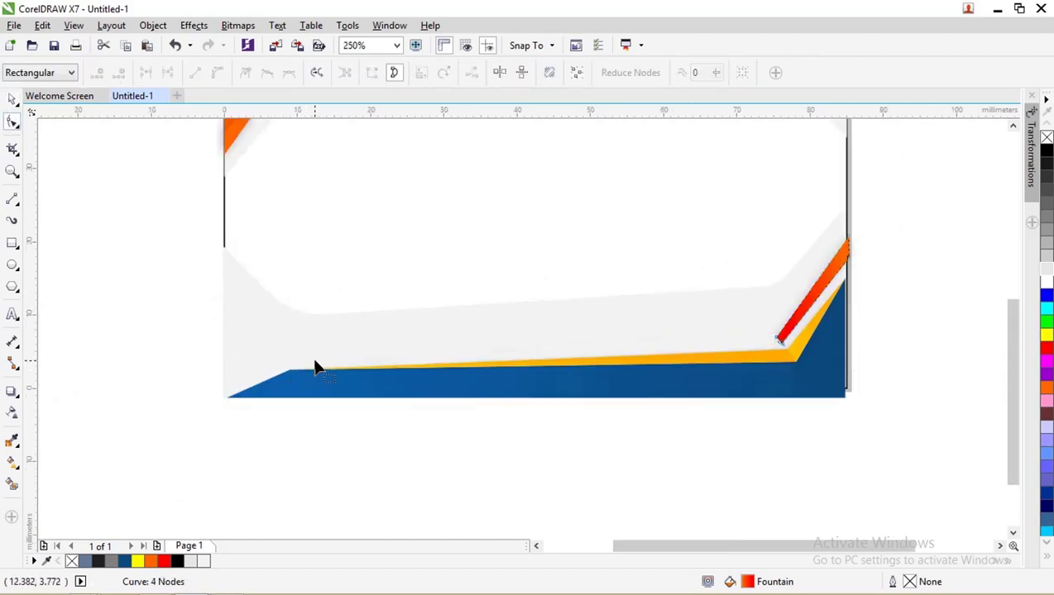
drag(306, 373, 316, 365)
click(13, 99)
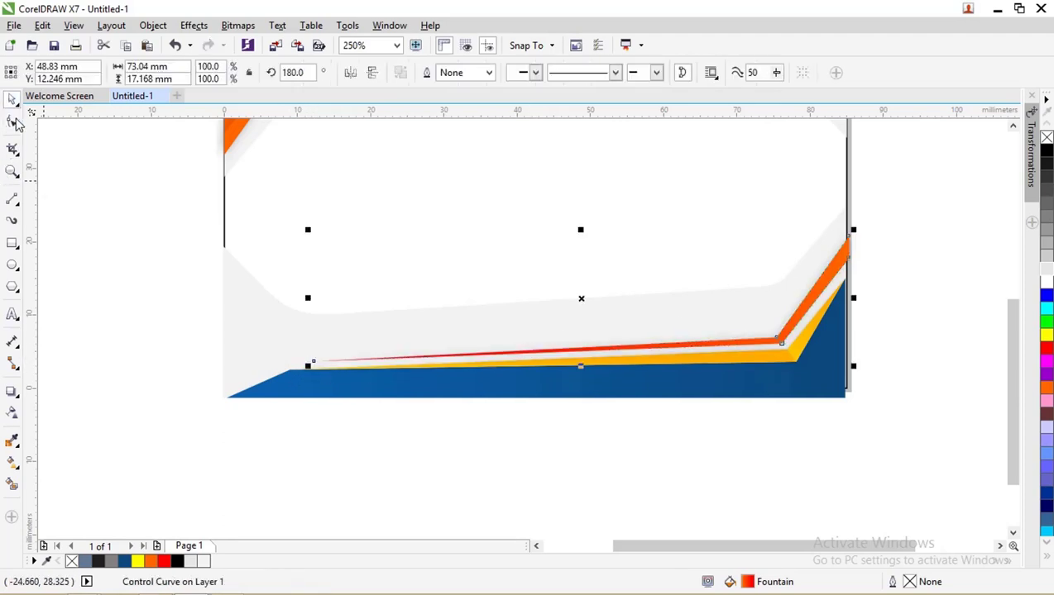
click(82, 202)
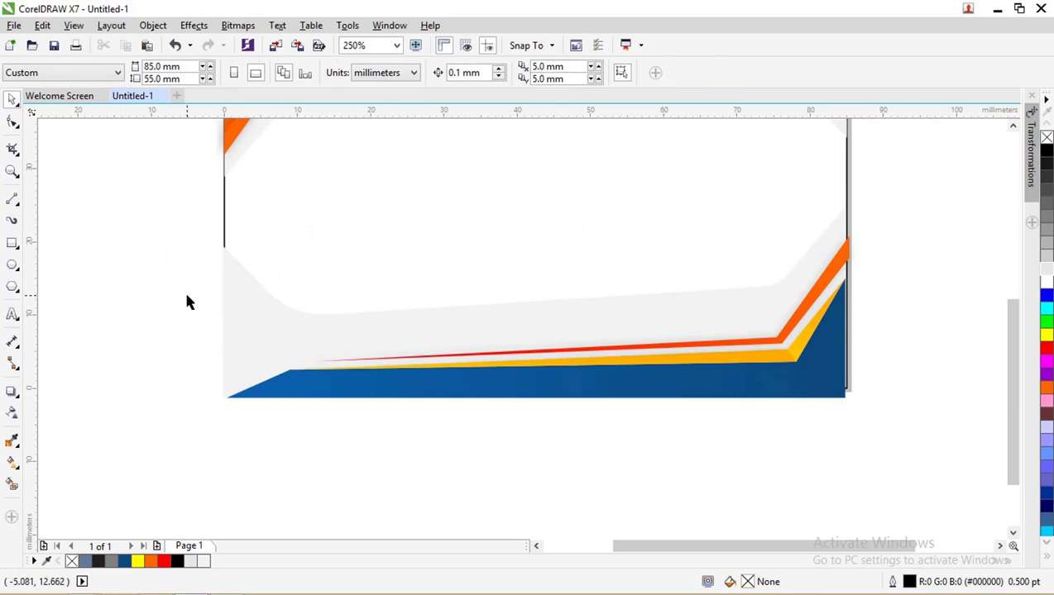
- Nudge the complete lower artwork about 0.6 mm to the right
drag(898, 462, 181, 207)
key(Right)
key(Right)
key(Right)
key(Right)
key(Right)
key(Right)
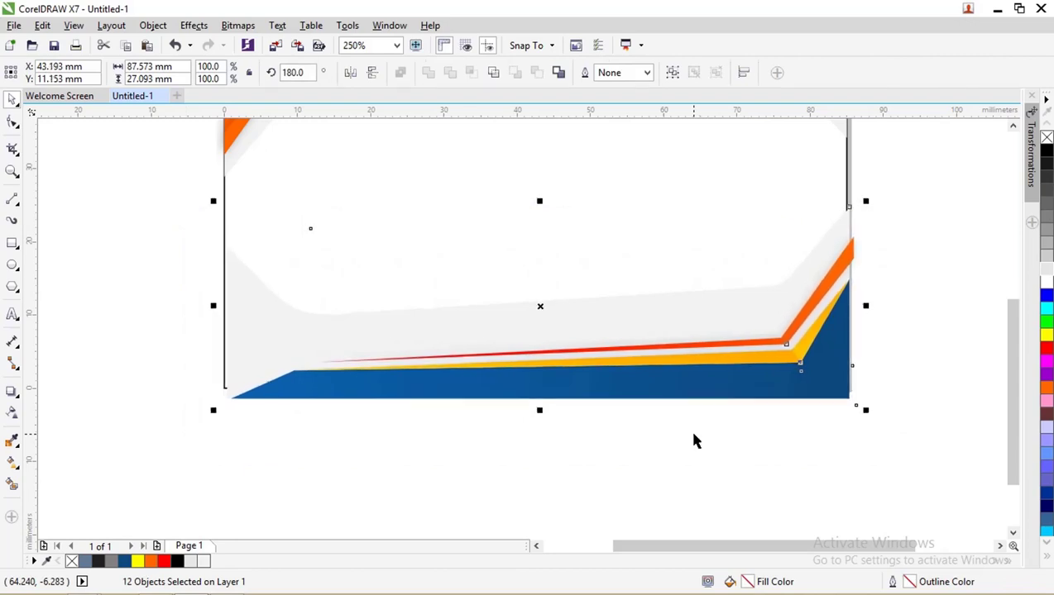
click(662, 438)
- Ungroup the upper artwork and select its small yellow piece at the card's right edge
scroll(403, 320, down, 2)
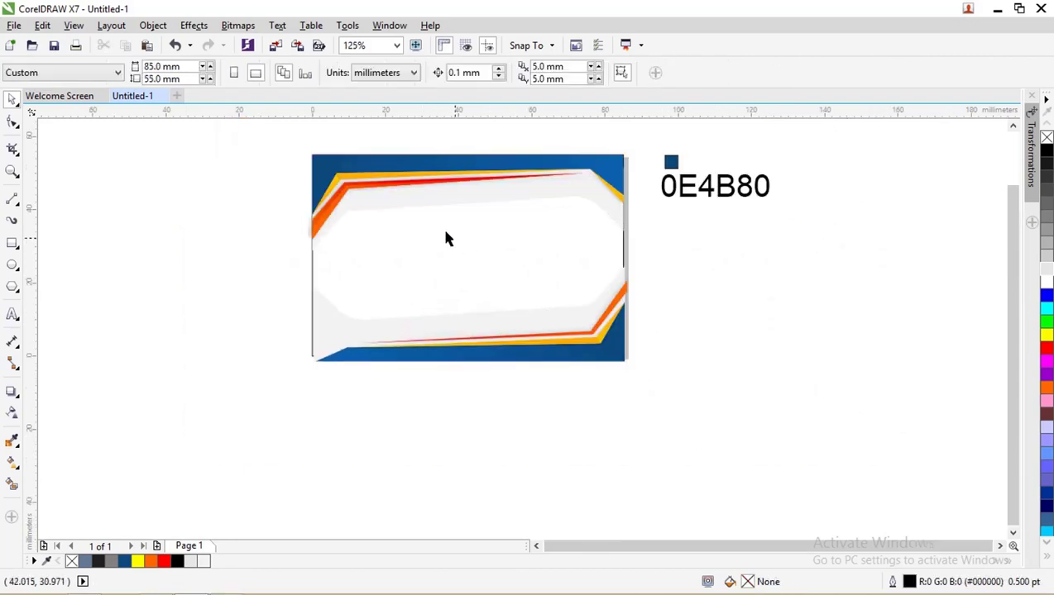
scroll(373, 293, up, 2)
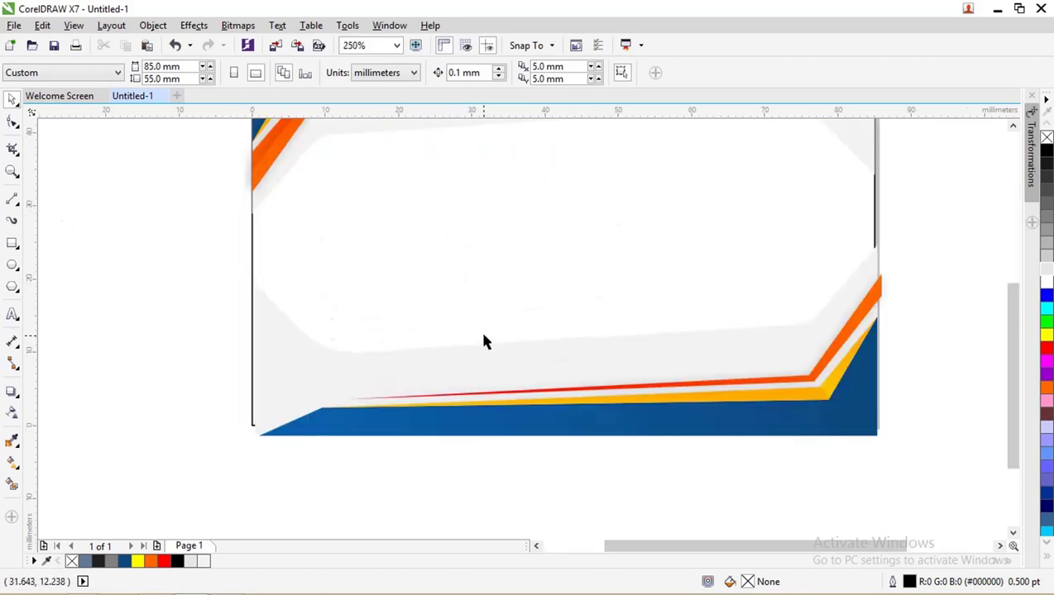
scroll(485, 342, down, 4)
scroll(532, 306, up, 4)
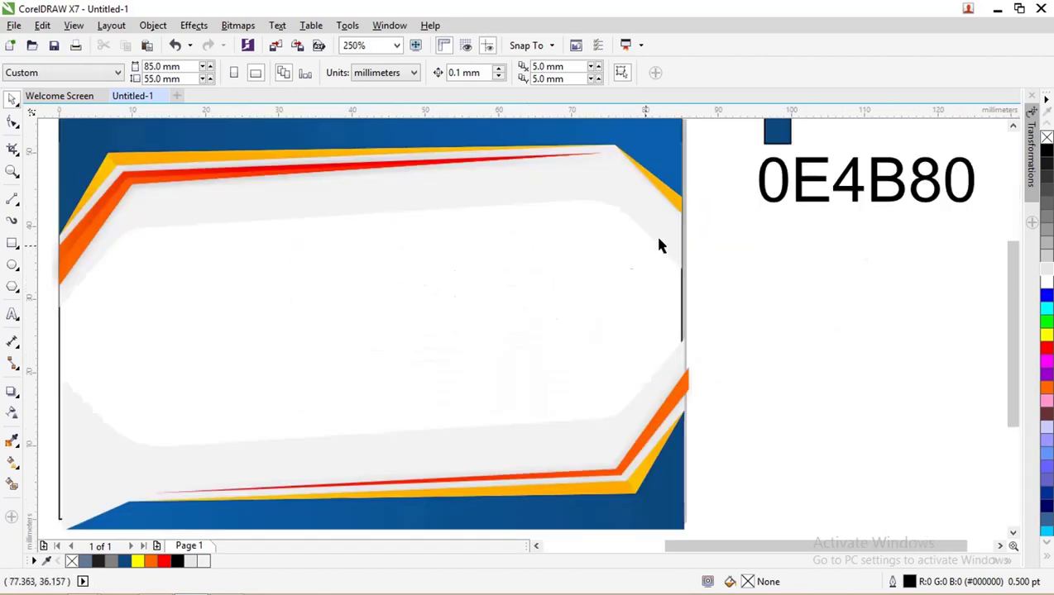
click(675, 203)
drag(675, 203, 662, 200)
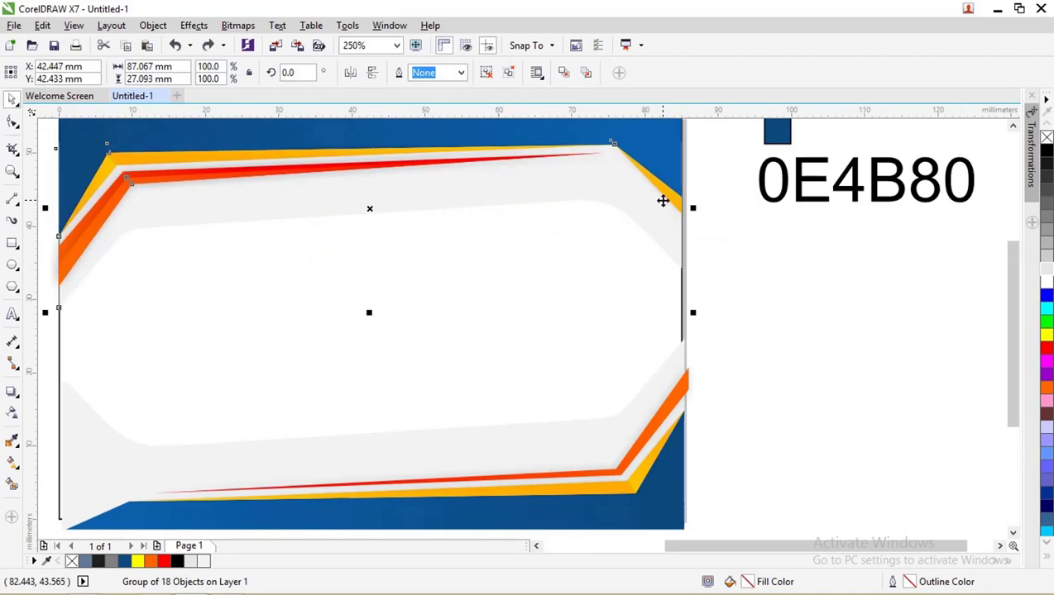
right_click(662, 193)
click(712, 254)
click(675, 200)
click(675, 206)
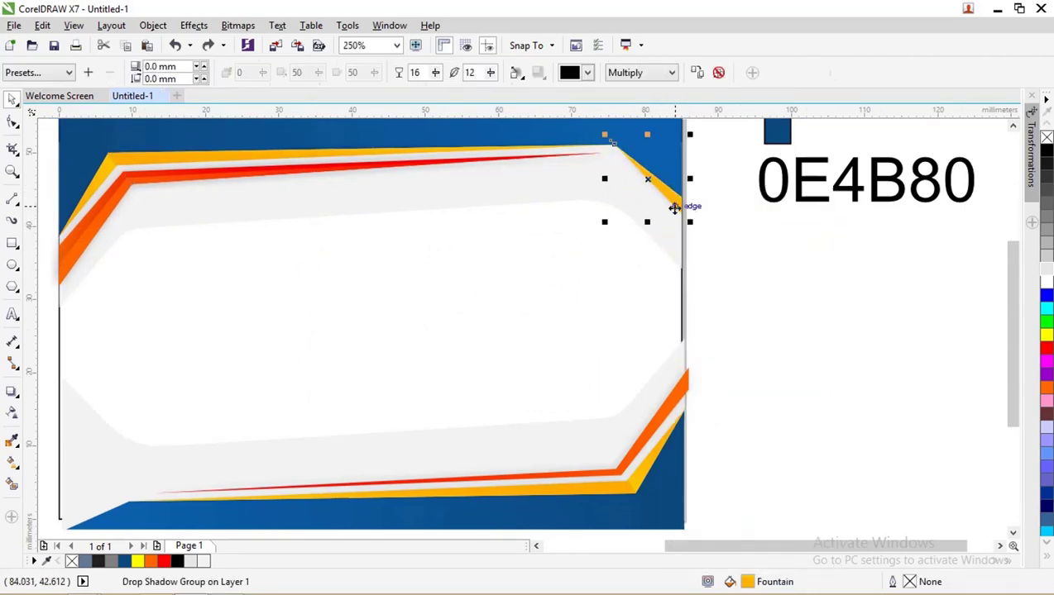
- Copy the yellow corner piece inward onto the grey area and reshape the copy's nodes into a shorter triangle
drag(672, 200, 635, 207)
scroll(460, 207, up, 1)
scroll(462, 196, down, 1)
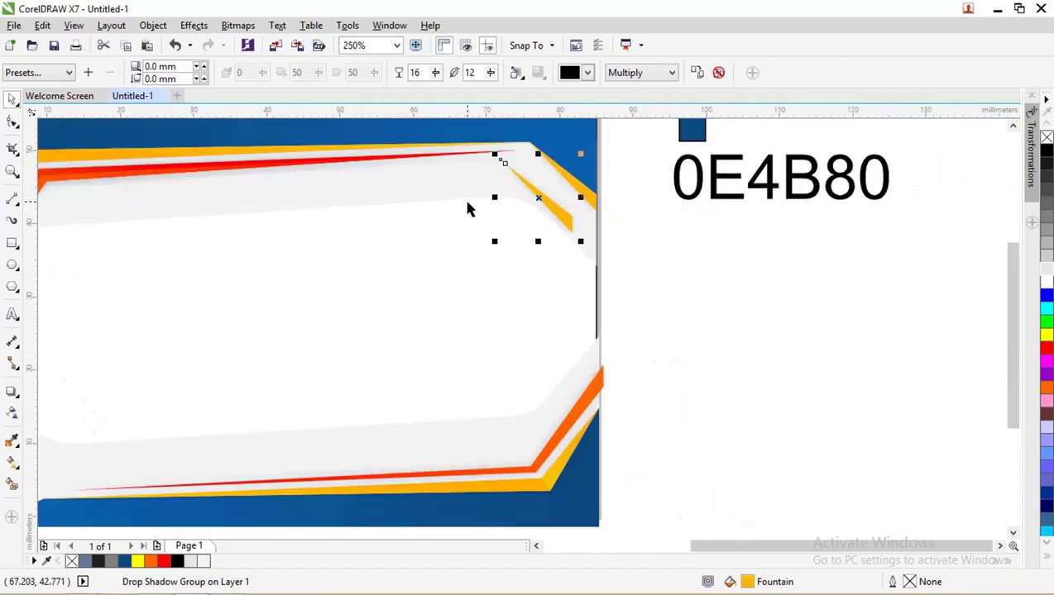
click(12, 121)
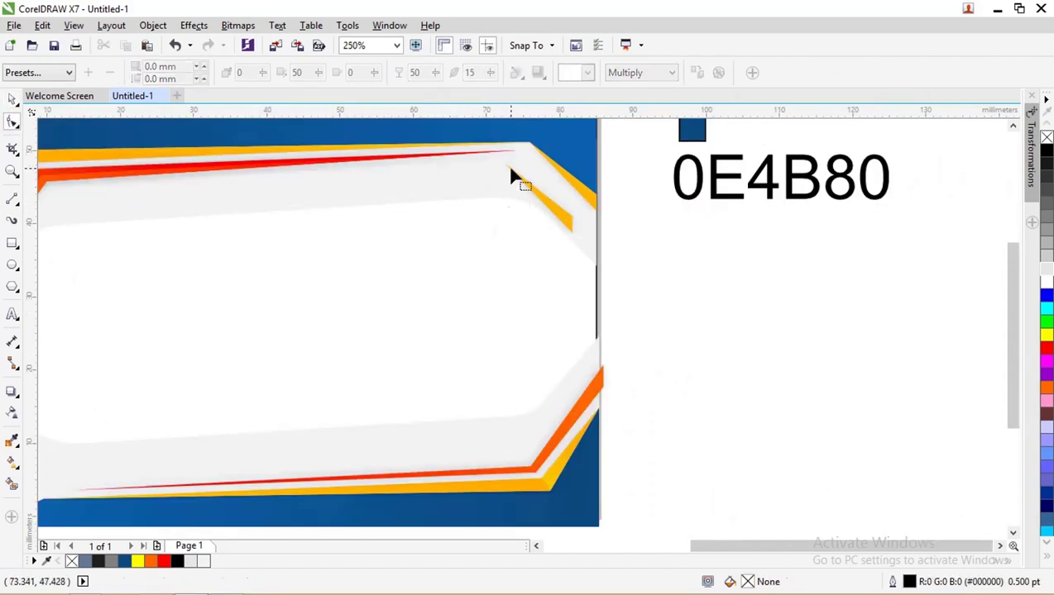
click(510, 174)
drag(508, 169, 527, 155)
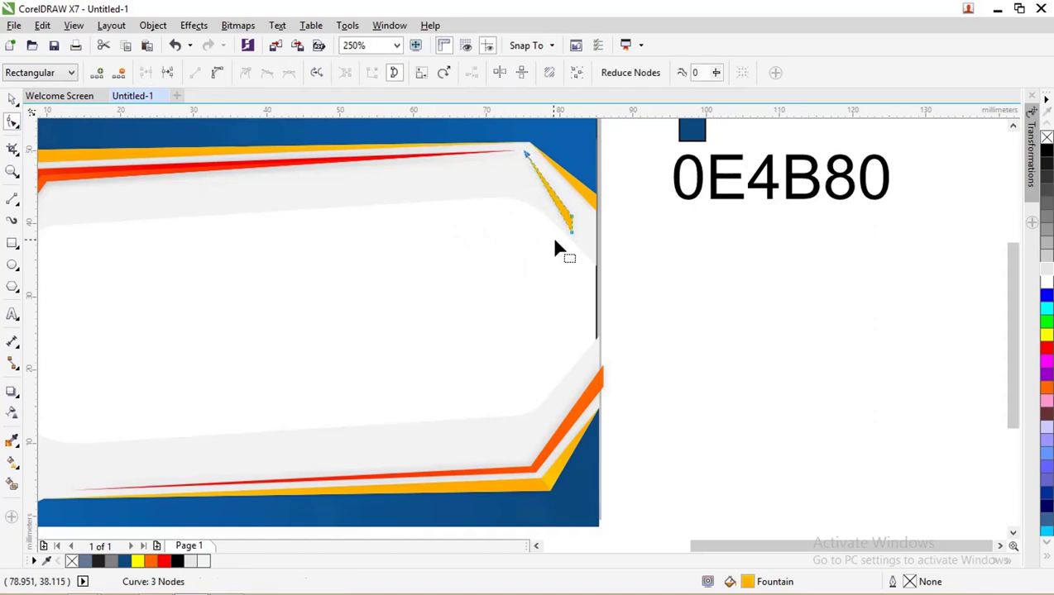
drag(576, 237, 503, 208)
- Shrink the copied yellow triangle to about 50% and place it near the tip of the upper red stripe
click(12, 99)
click(534, 195)
scroll(541, 192, up, 3)
click(556, 236)
scroll(517, 200, down, 4)
scroll(522, 186, up, 3)
- Rotate the yellow triangle to about 303.8° and set it, reduced to about 35%, at the red stripe's tip
click(504, 208)
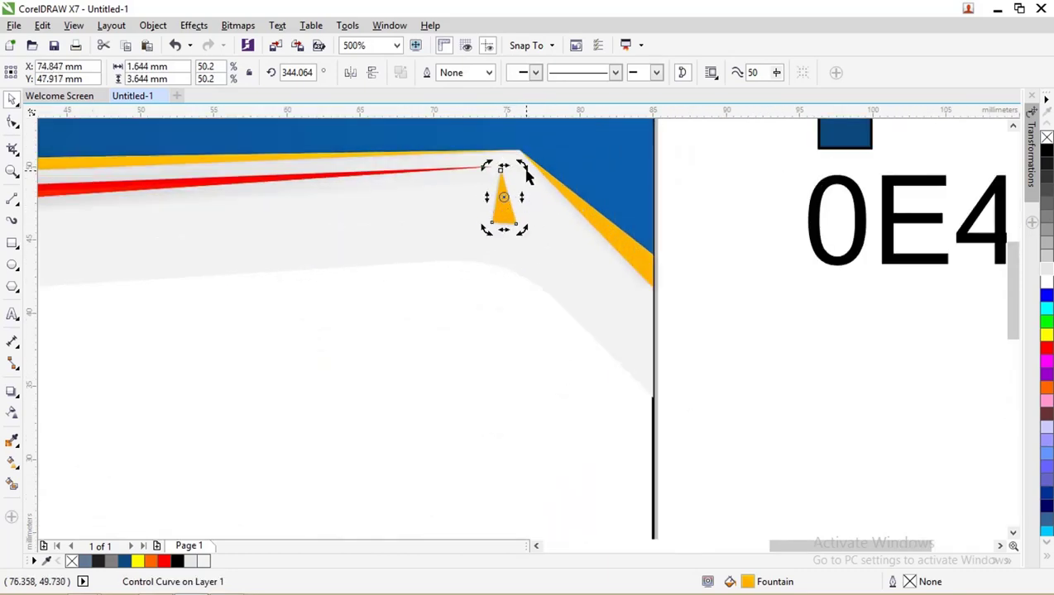
drag(528, 175, 539, 184)
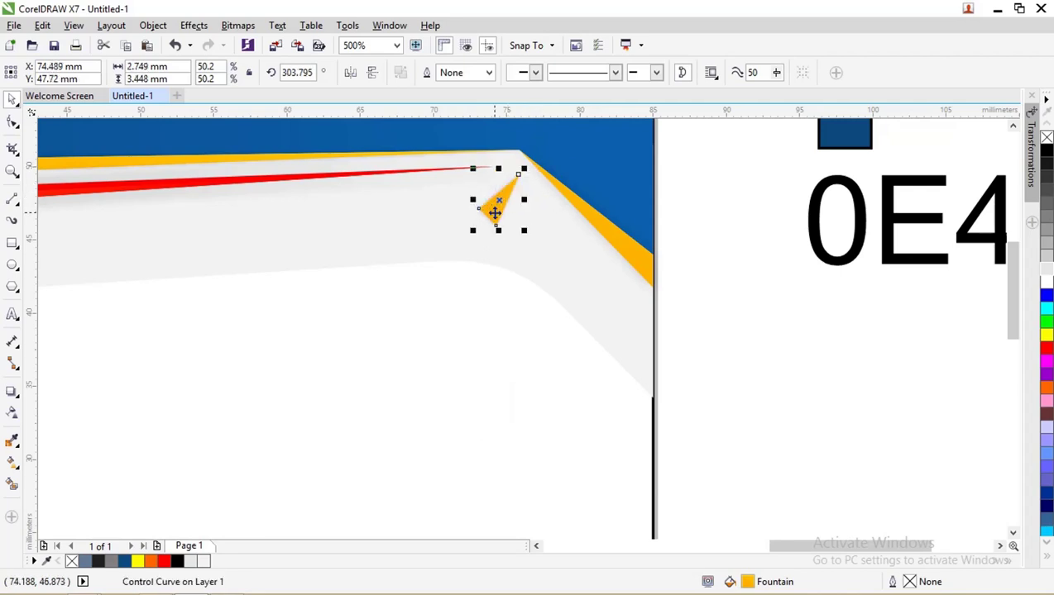
drag(493, 213, 483, 178)
- Shorten the yellow triangle by moving its upper tip node just below the red stripe's end
scroll(471, 181, up, 2)
click(12, 120)
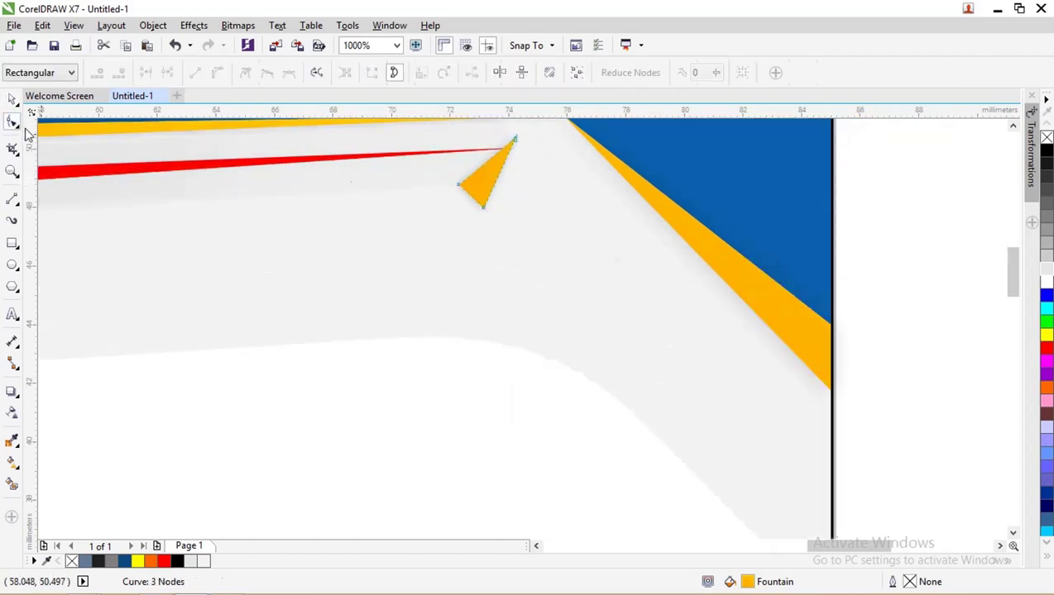
drag(516, 141, 506, 155)
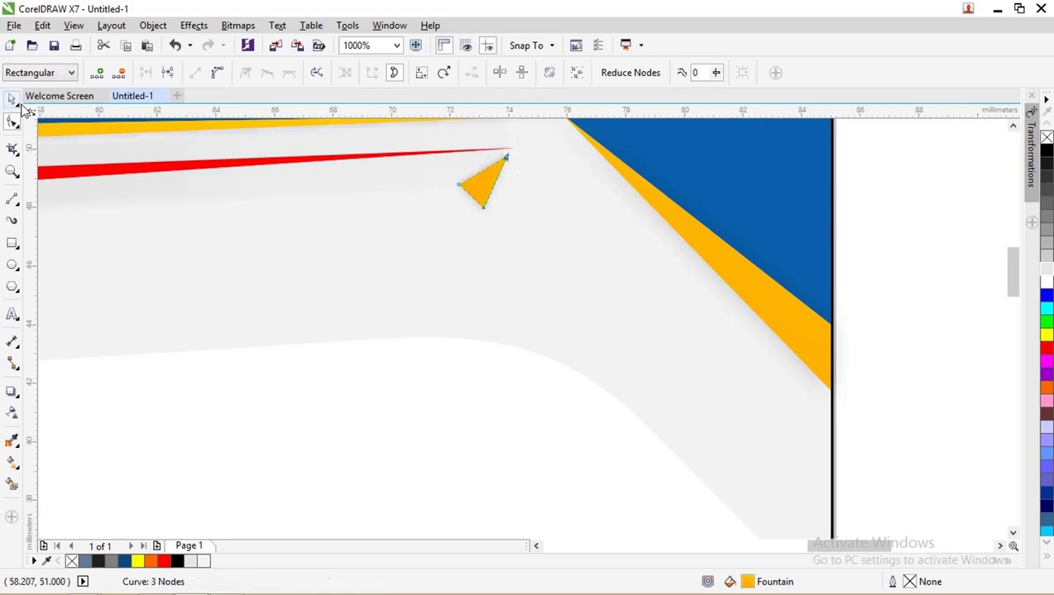
click(13, 100)
- Duplicate the yellow triangle, mirror the copy horizontally and vertically, and fit it beside the original with a narrow gap
click(480, 193)
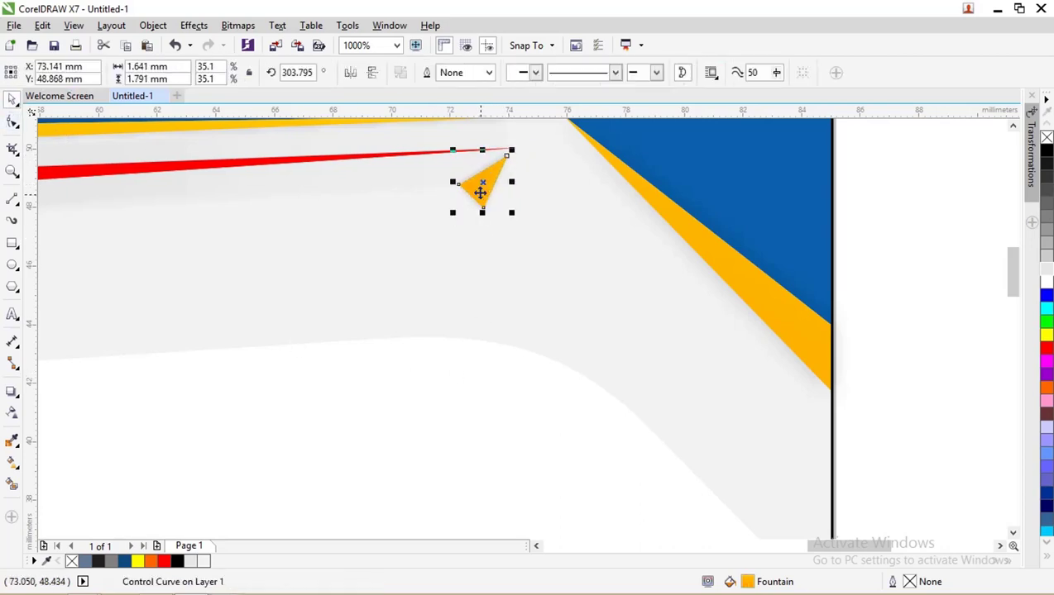
drag(480, 193, 516, 212)
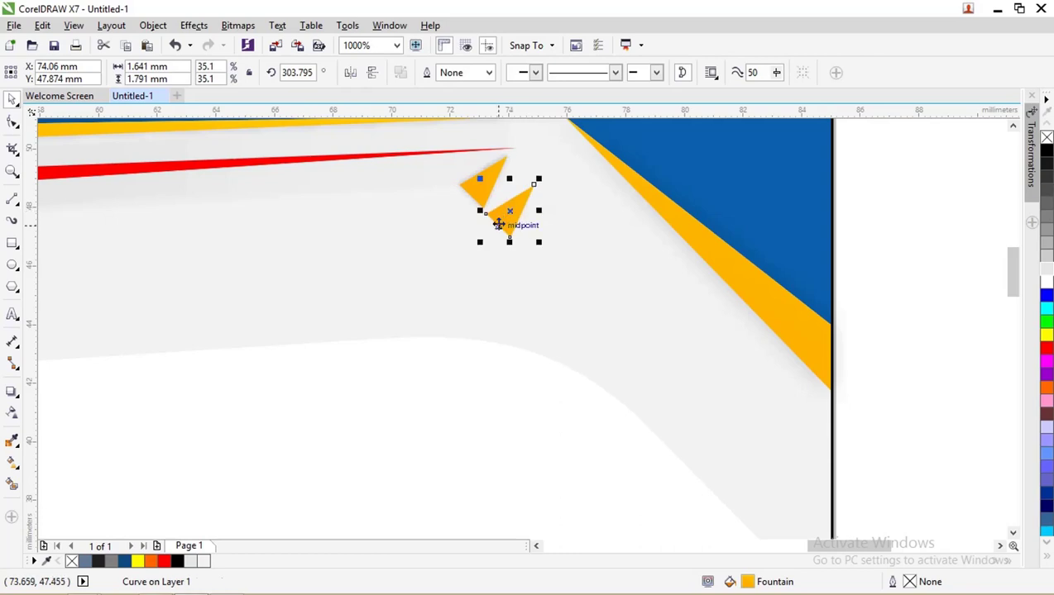
click(372, 72)
click(350, 73)
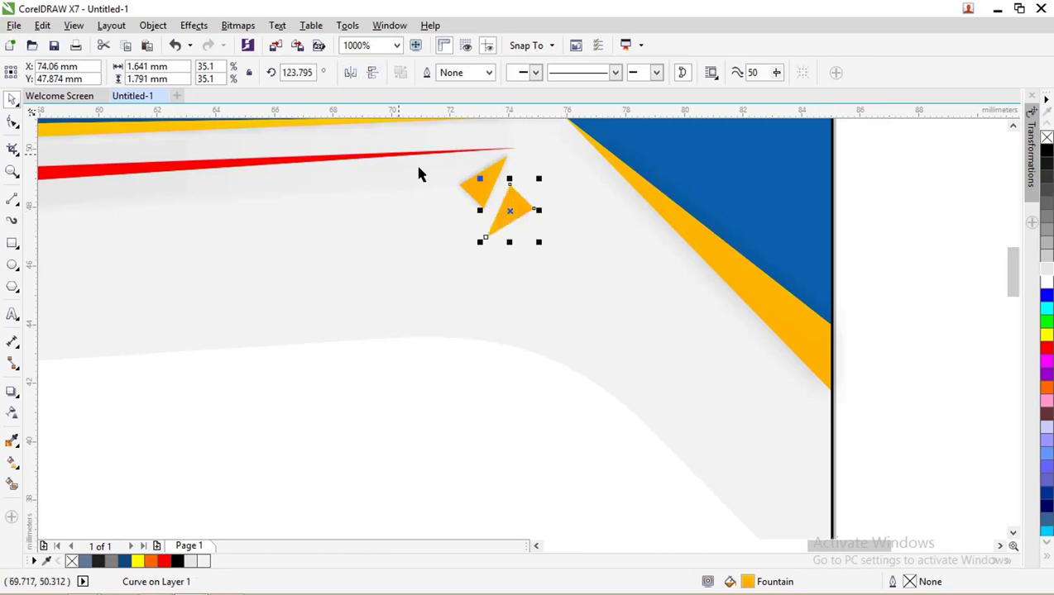
mouse_move(513, 202)
mouse_down()
mouse_move(504, 184)
mouse_move(510, 191)
mouse_up()
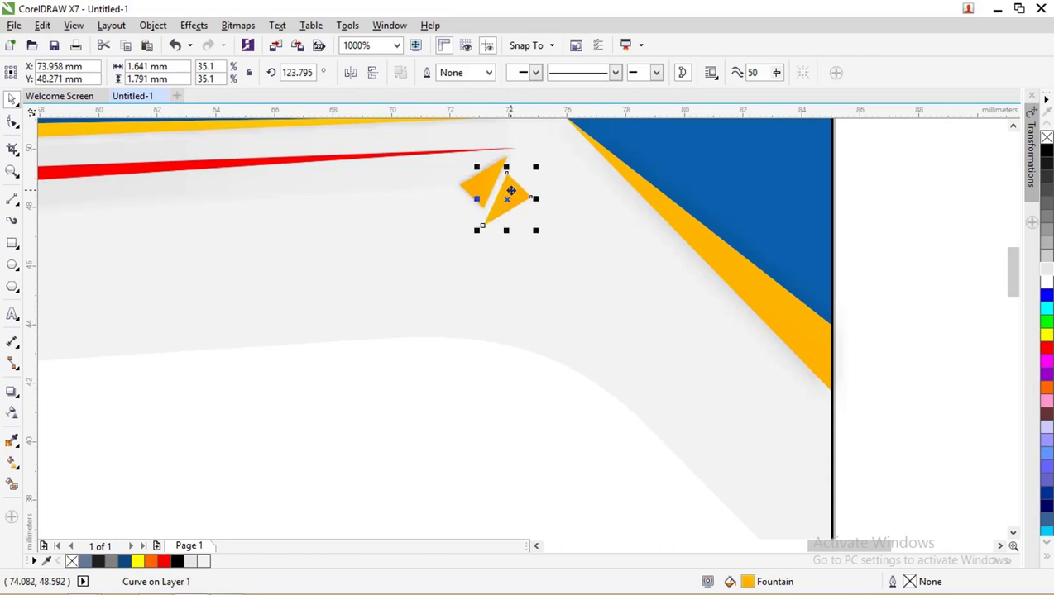
- Give the mirrored triangle the blue fountain fill copied from the card's upper blue band, undoing the accidental black fill
click(489, 193)
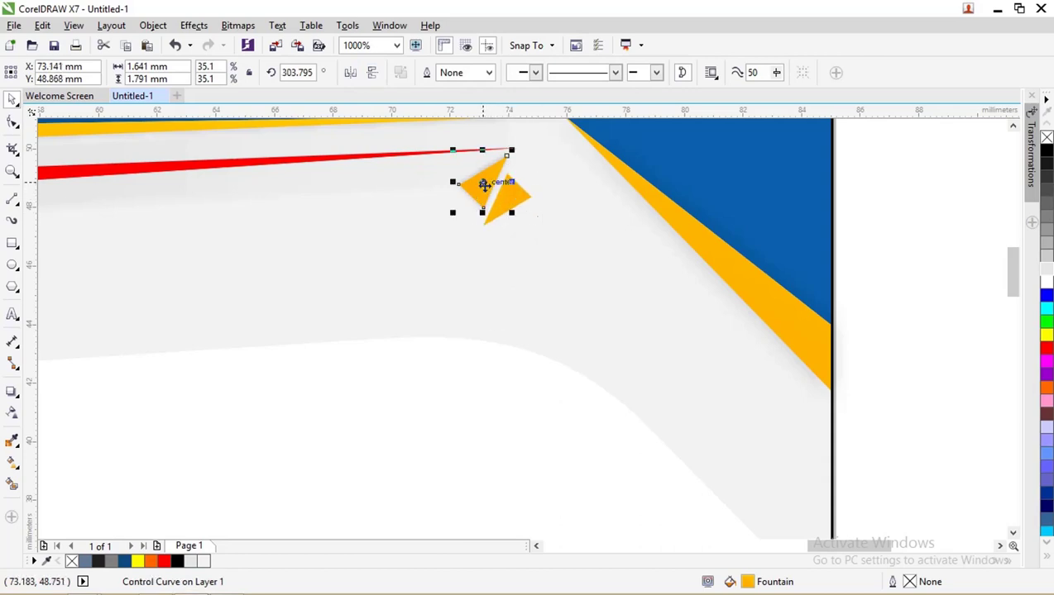
click(513, 203)
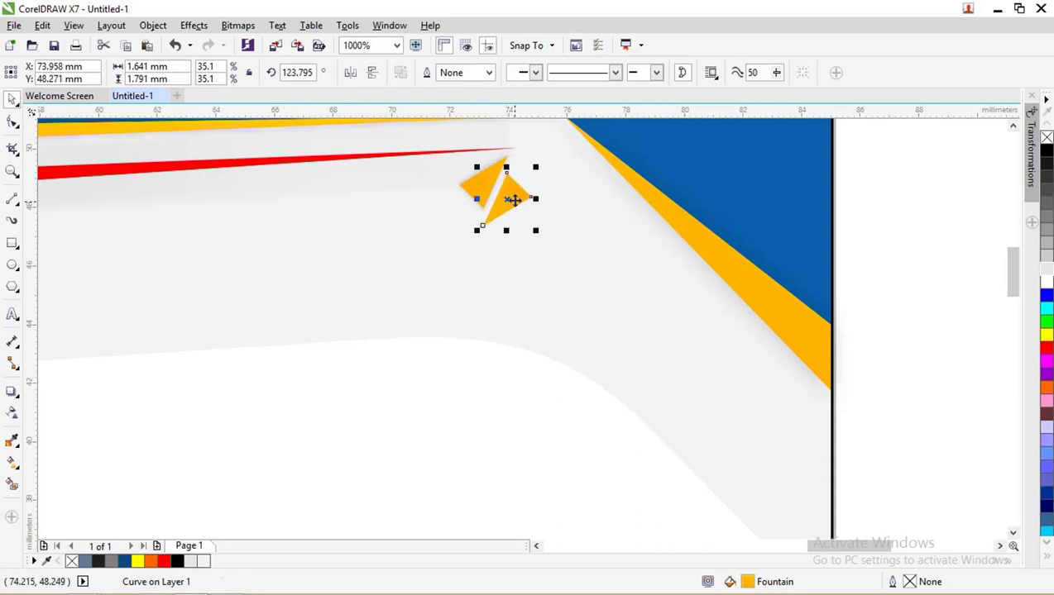
click(13, 465)
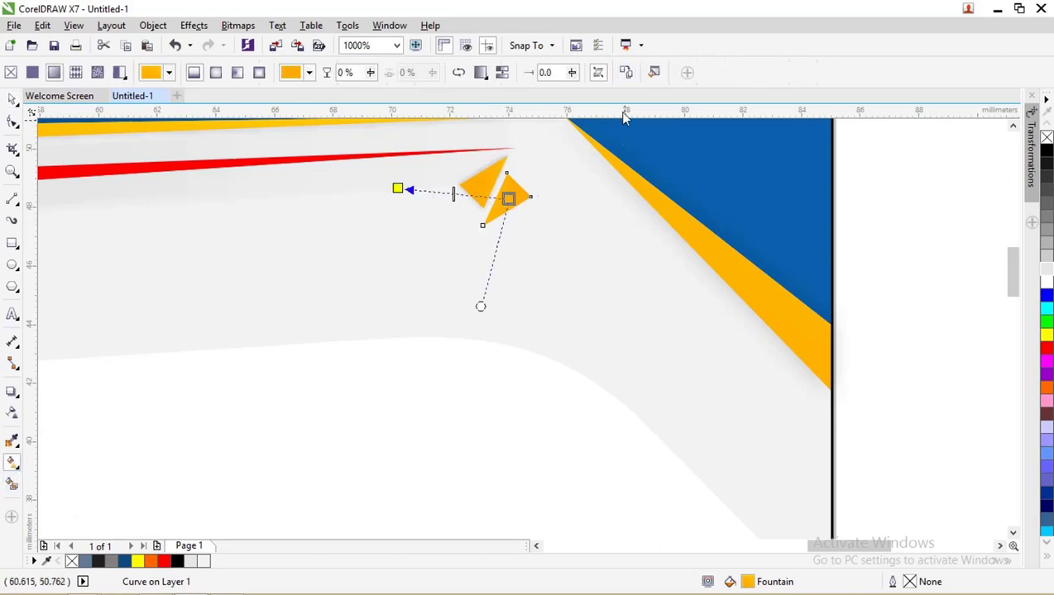
scroll(467, 176, down, 4)
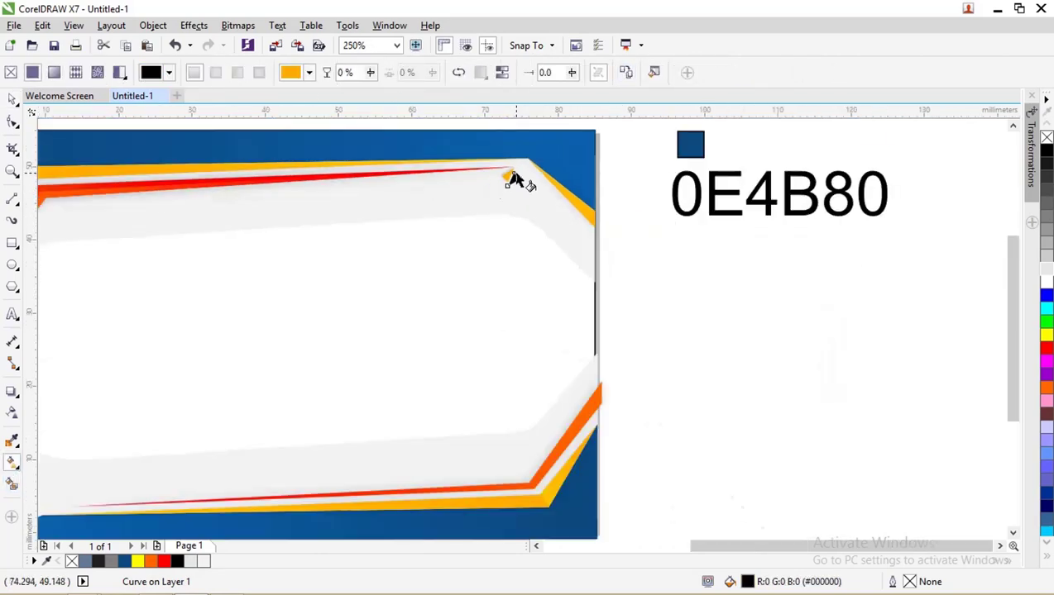
key(ctrl+z)
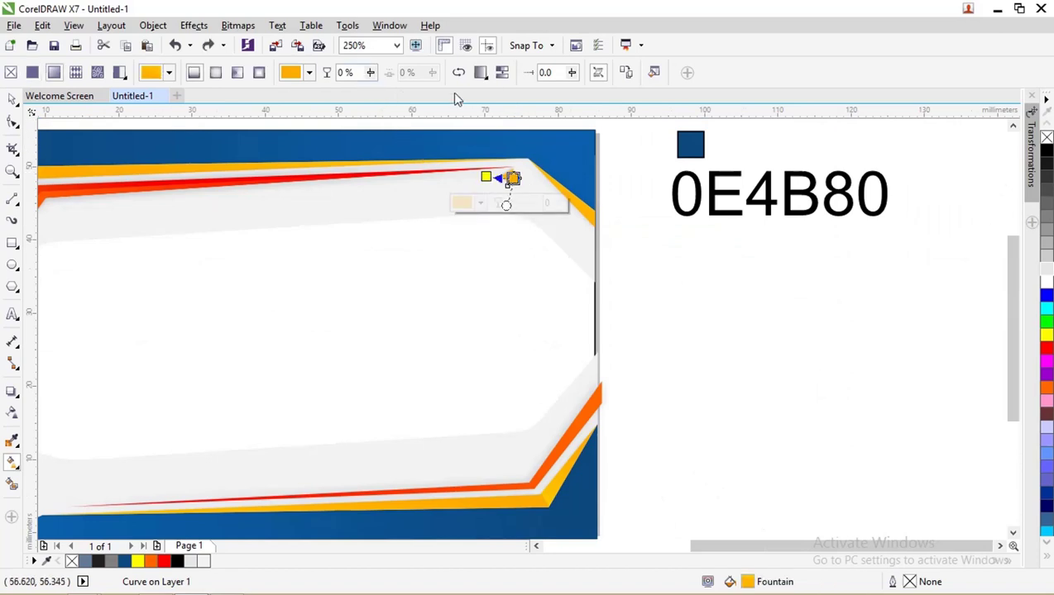
click(285, 147)
scroll(508, 177, up, 4)
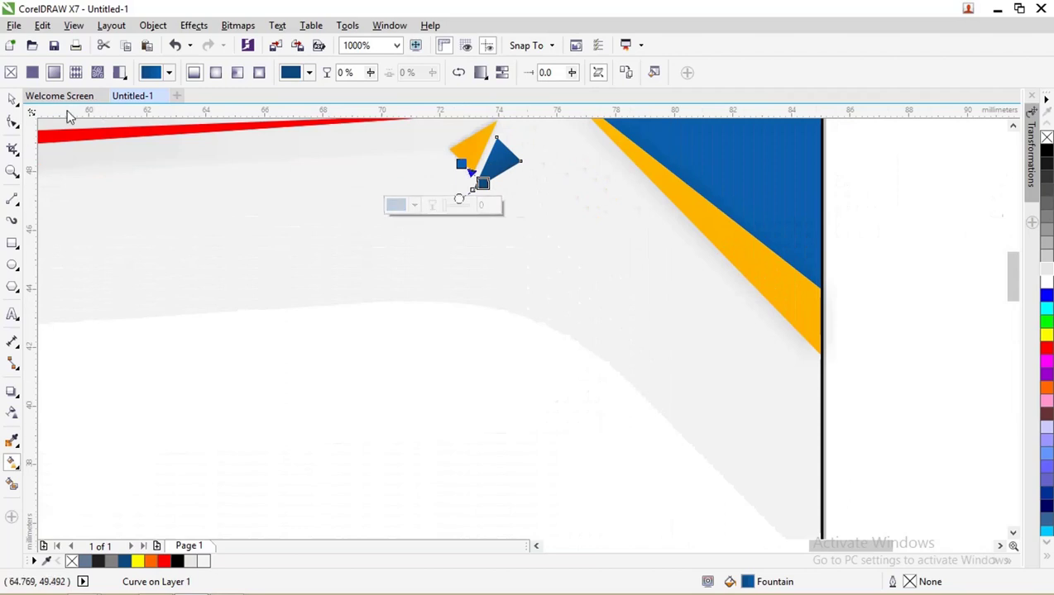
- Duplicate the yellow triangle to the opposite side of the blue triangle, just below its right corner
click(12, 99)
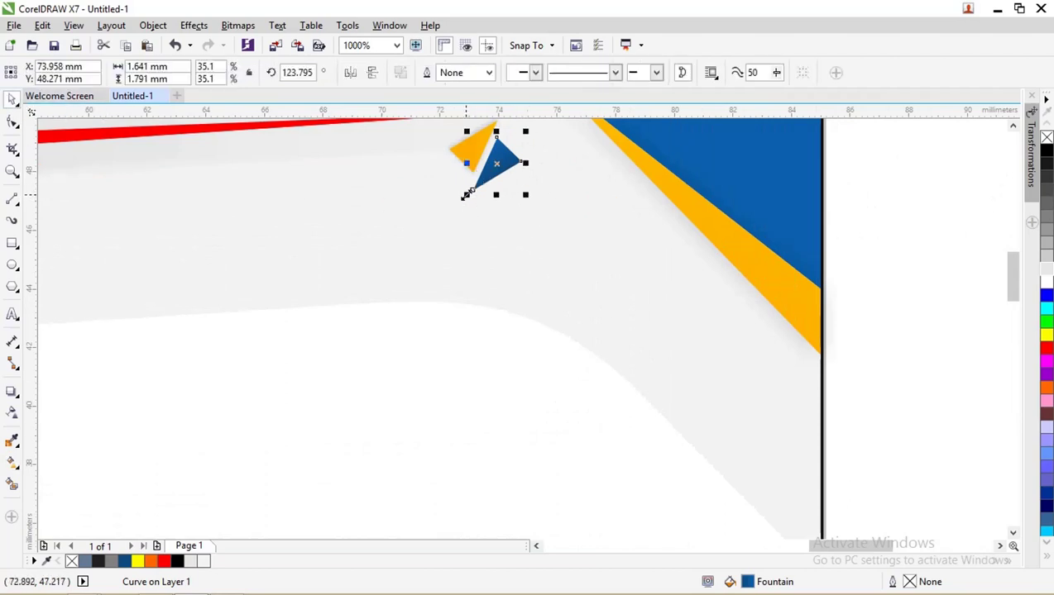
drag(471, 151, 524, 183)
right_click(523, 183)
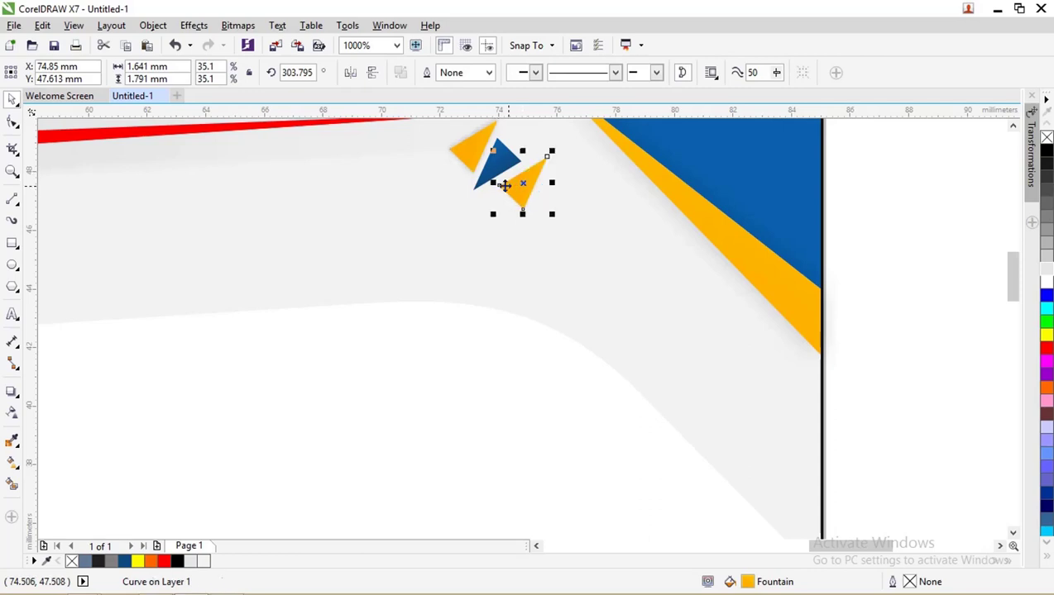
- Reduce both yellow triangles to about 24.2% and fit them beside the blue triangle with narrow gaps
shift+click(469, 149)
drag(441, 214, 456, 208)
click(527, 188)
click(522, 175)
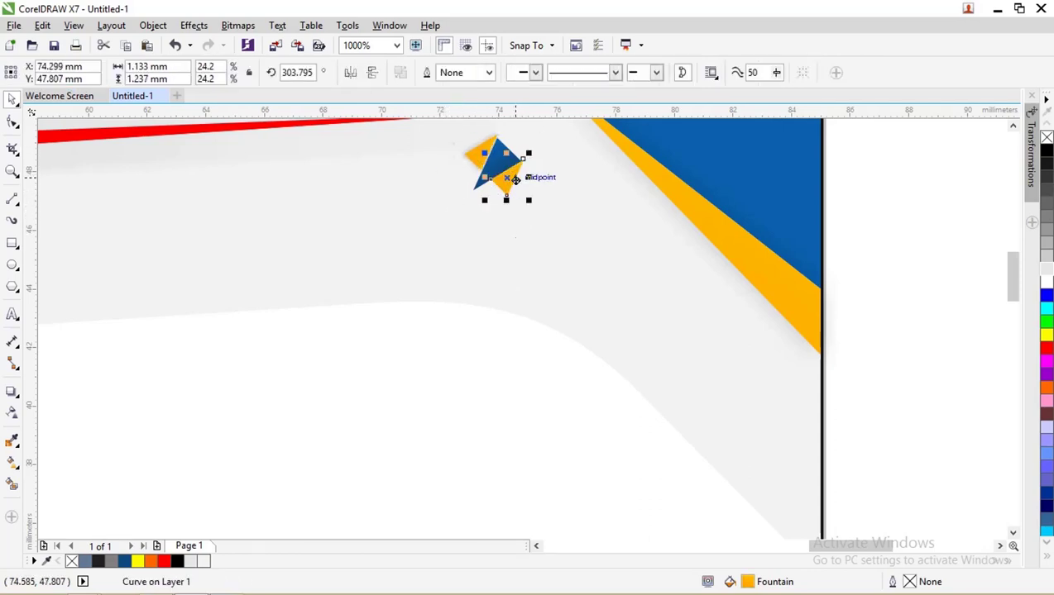
click(478, 157)
click(480, 156)
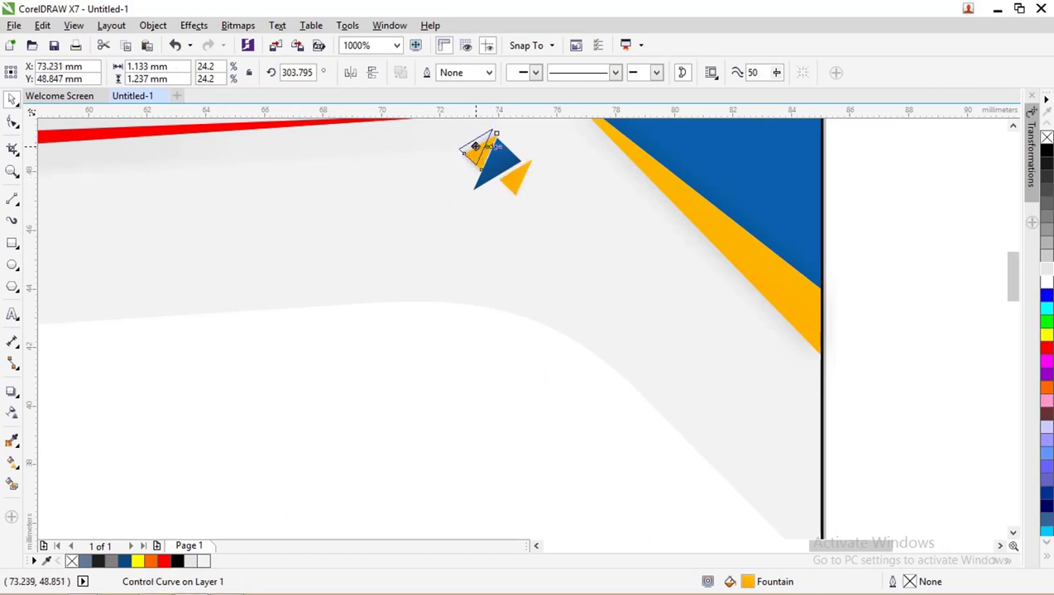
- Select the three small triangles together without the card's yellow stripe and enlarge them to about 4.1 x 3.8 mm overall
scroll(637, 223, down, 2)
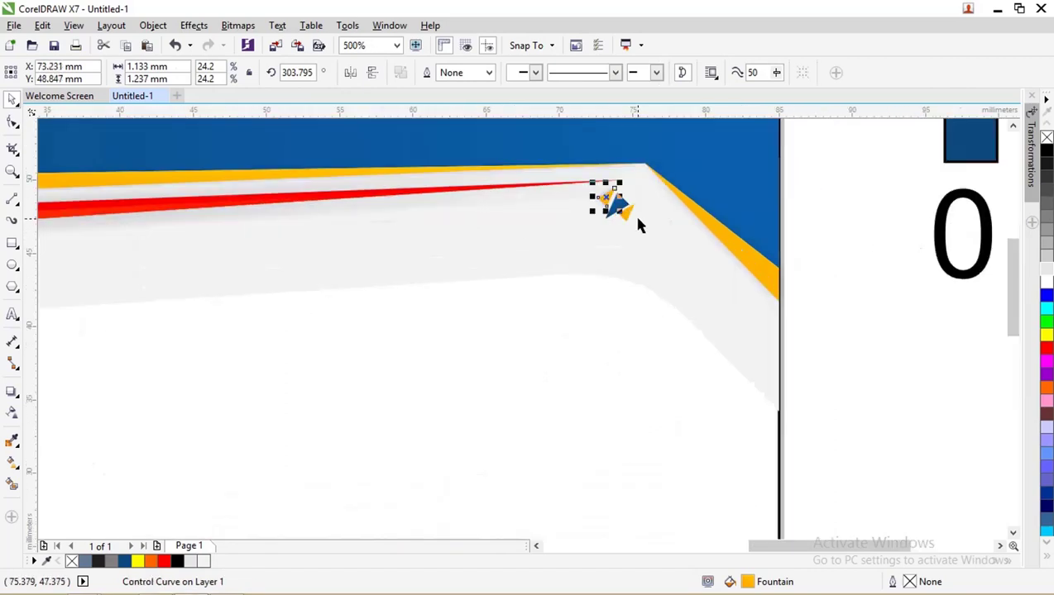
drag(831, 336, 559, 165)
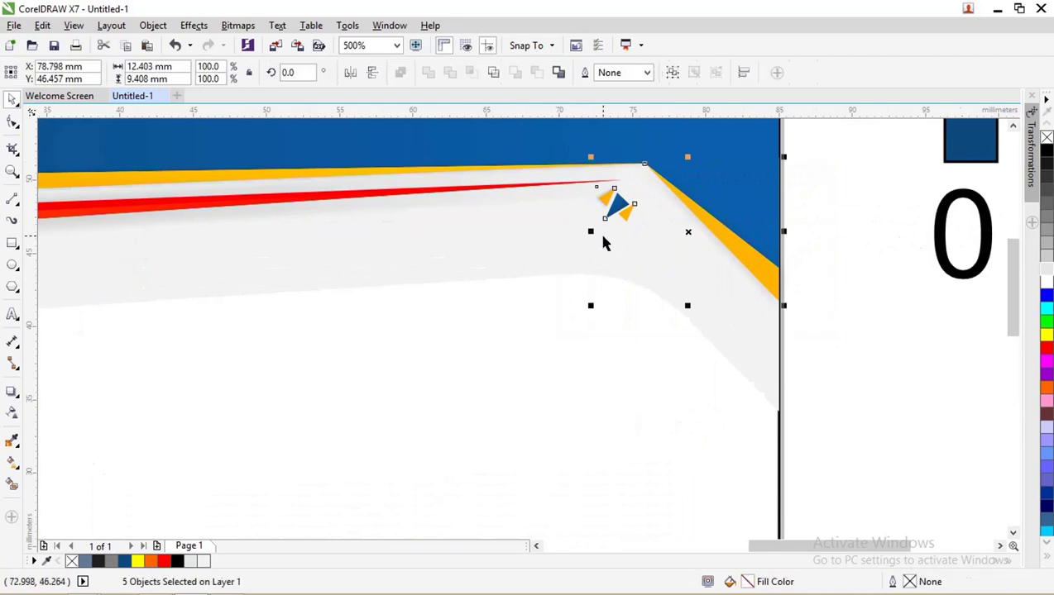
shift+click(753, 267)
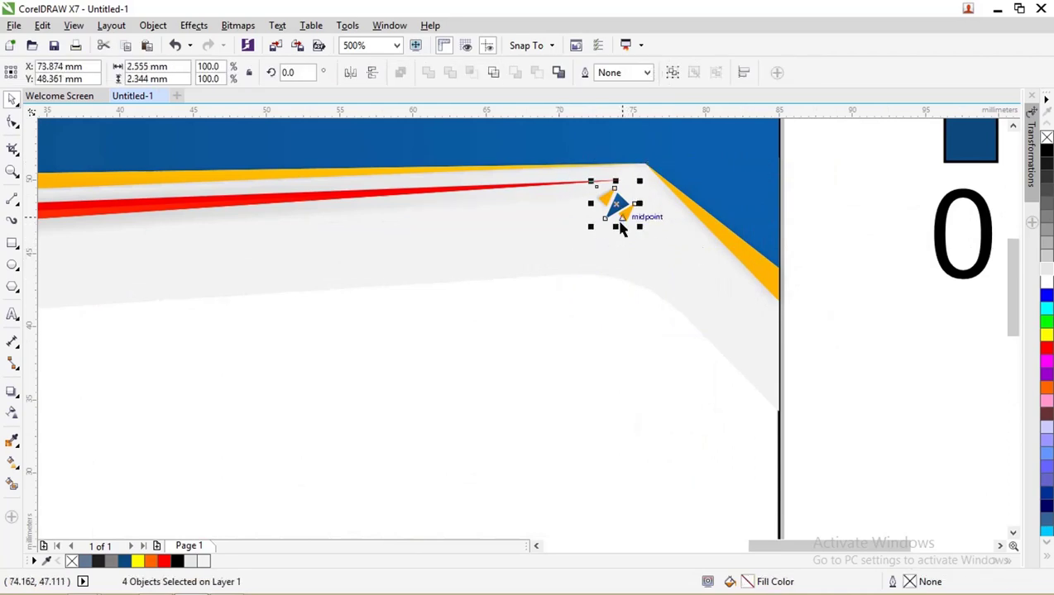
drag(588, 224, 579, 236)
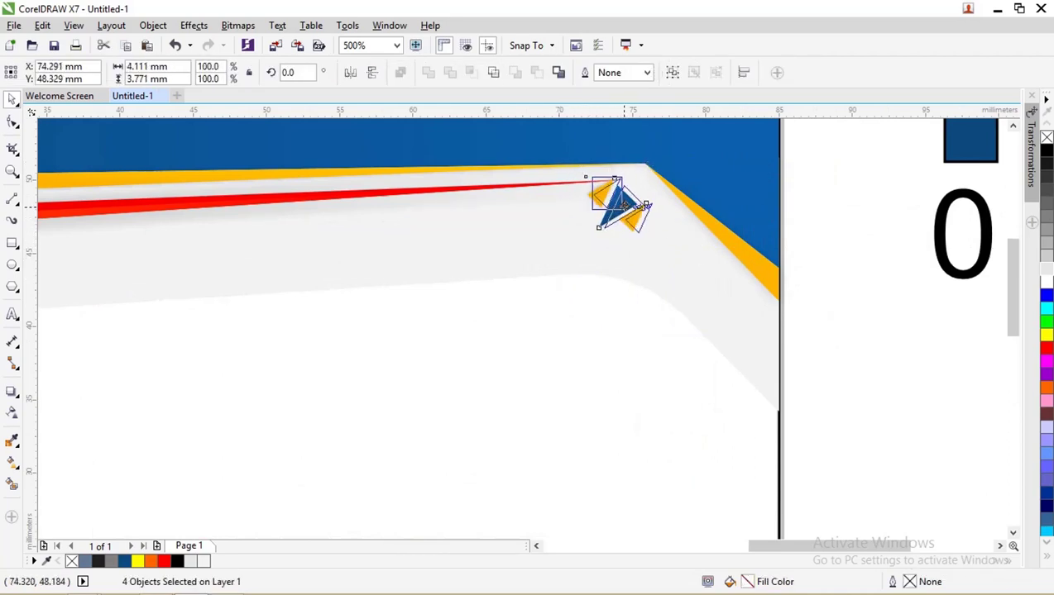
- Place the three triangles just above the orange stripe's bend near the card's lower-right corner, centred at about X 73.2, Y 9.9 mm
drag(645, 205, 632, 500)
scroll(641, 207, down, 1)
scroll(635, 504, up, 2)
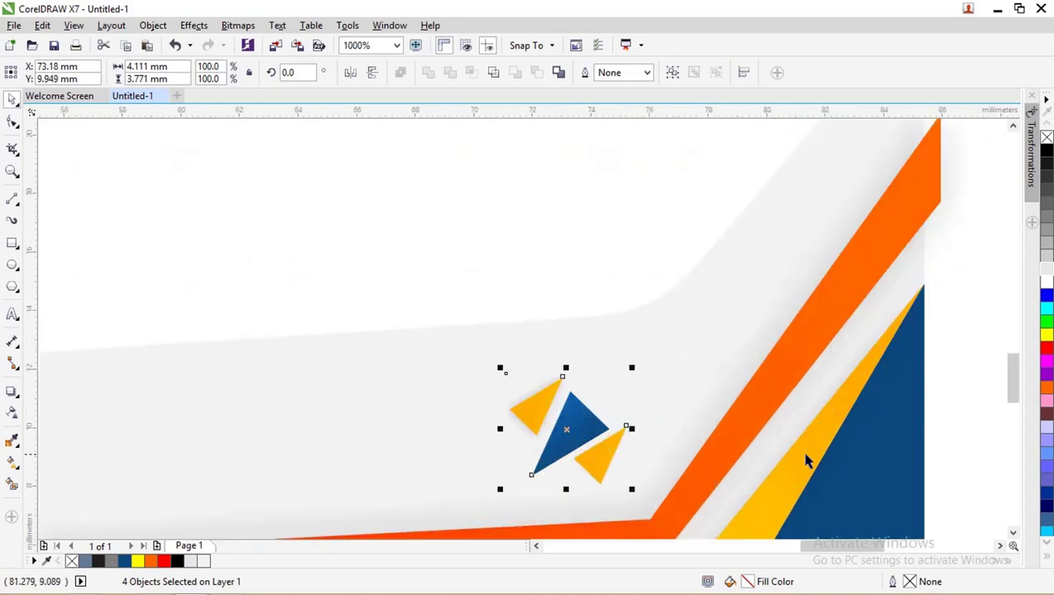
scroll(668, 459, down, 1)
click(870, 440)
- Delete the upper-left yellow triangle, and move the remaining one to the blue triangle's upper right, turned to point downward
click(606, 435)
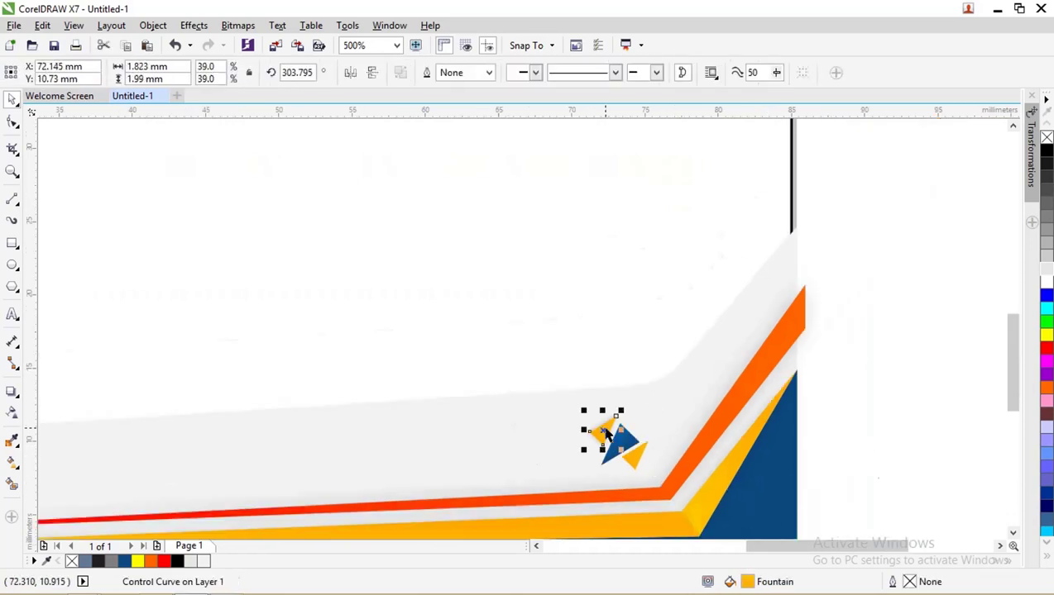
click(607, 431)
click(635, 464)
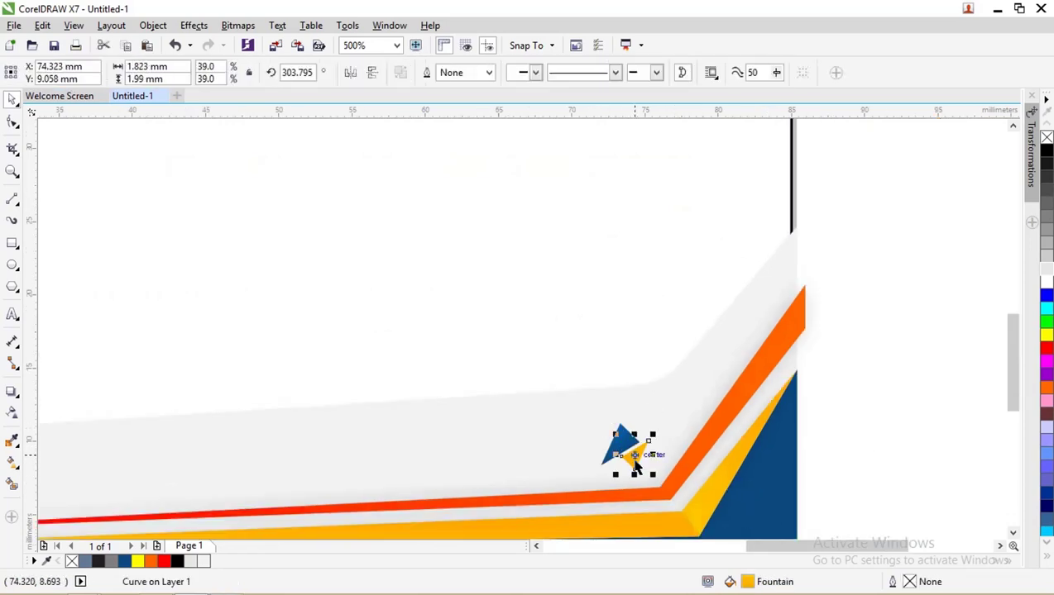
drag(635, 459, 660, 468)
click(655, 418)
- Rotate the blue triangle so its long tip points down toward the orange stripe's bend
click(619, 446)
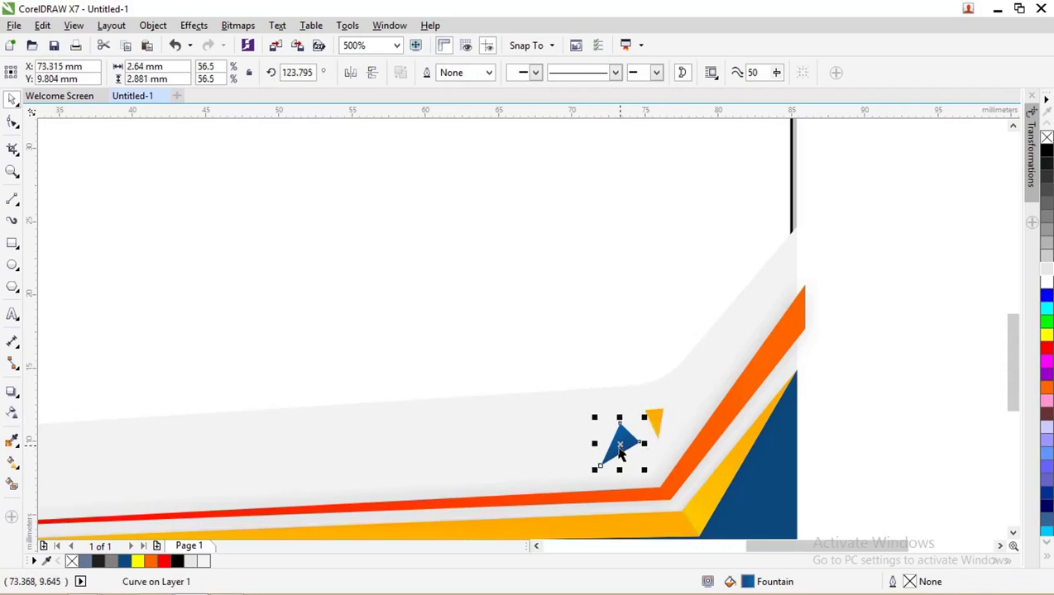
click(619, 444)
drag(594, 470, 668, 344)
- Narrow the yellow triangle into a slim wedge by moving its left node up near the level of its top node
click(653, 420)
key(F10)
scroll(657, 451, up, 4)
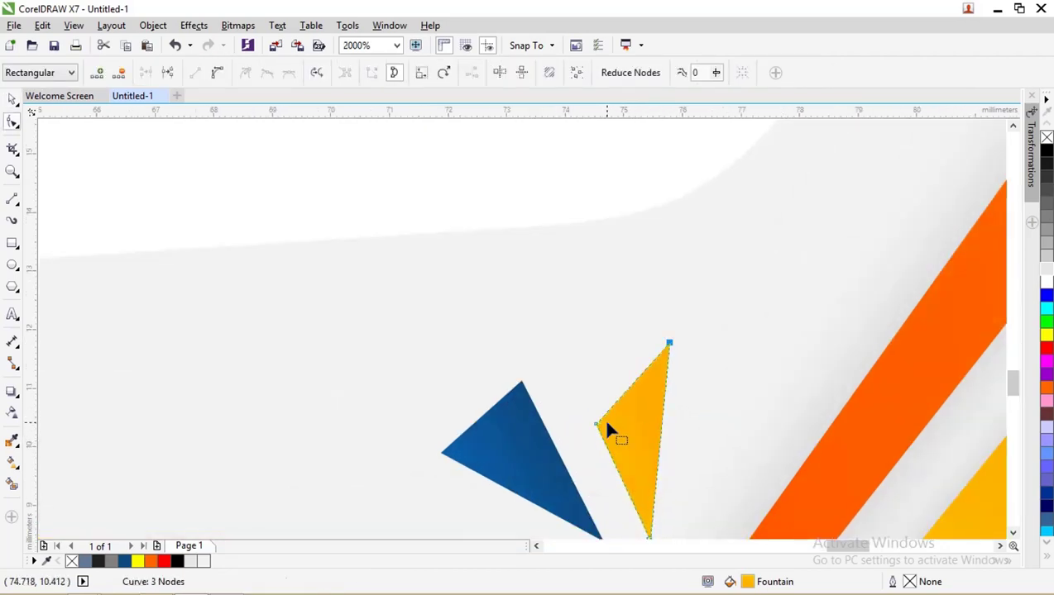
drag(606, 422, 608, 364)
- Narrow the blue triangle by moving its left node inward and slightly up
scroll(604, 360, down, 4)
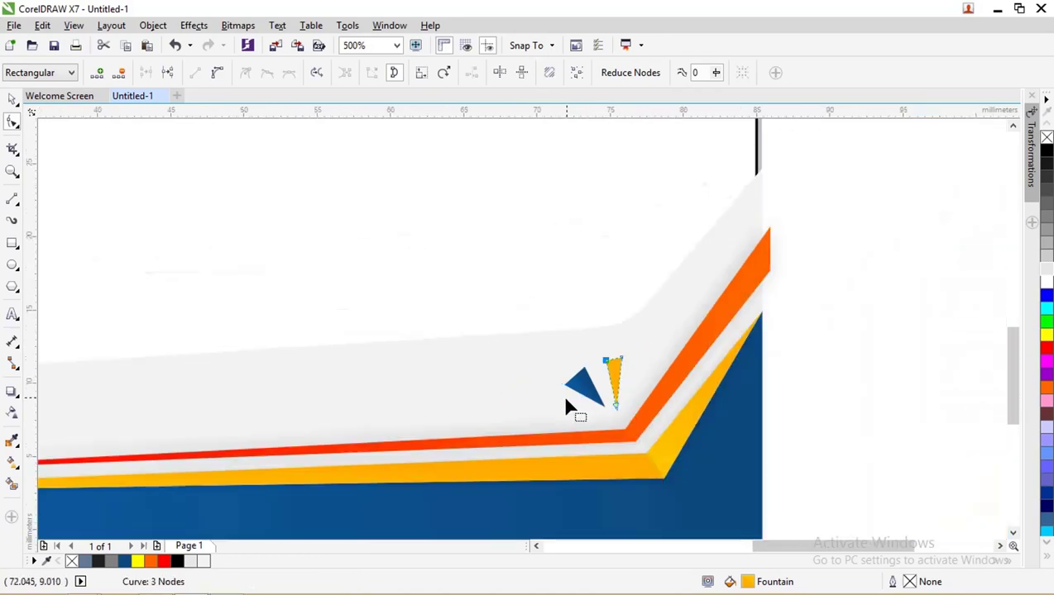
click(579, 390)
scroll(569, 391, up, 4)
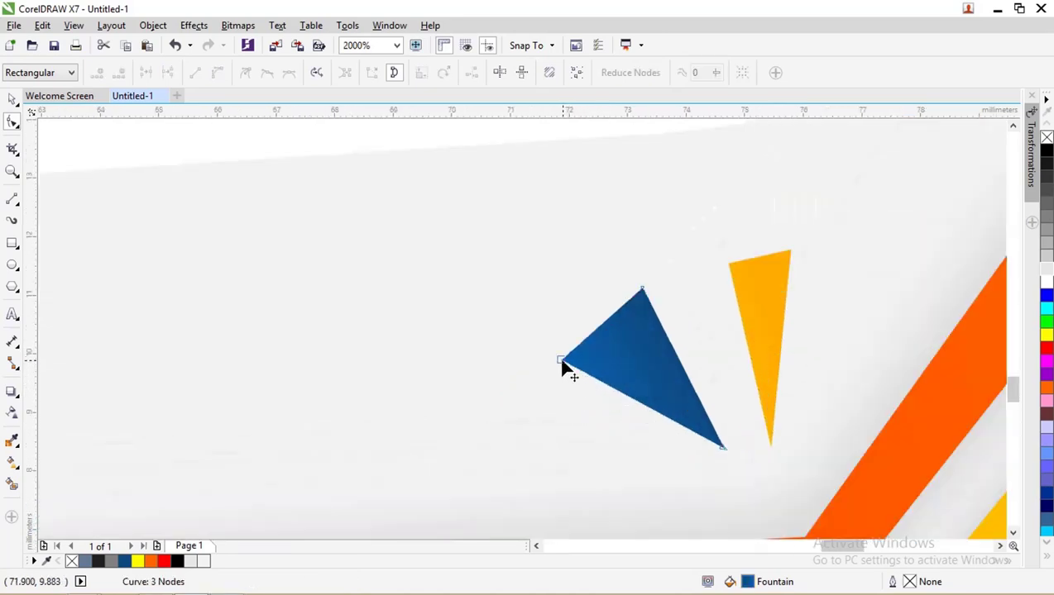
drag(561, 363, 591, 333)
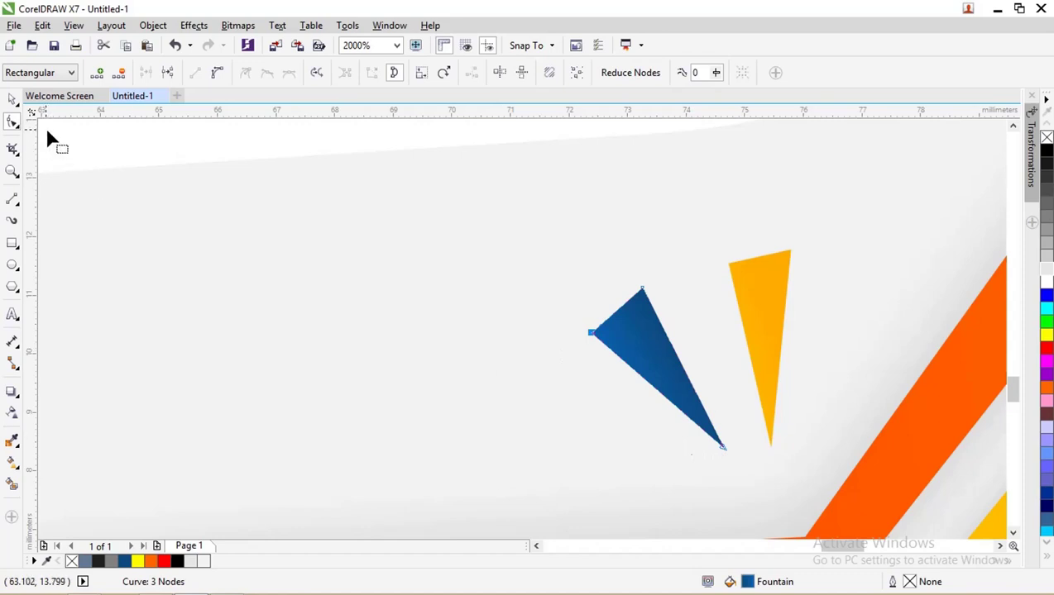
- Stretch the blue wedge to about 3.09 mm tall and move it slightly closer to the yellow wedge
click(12, 99)
drag(655, 282, 658, 262)
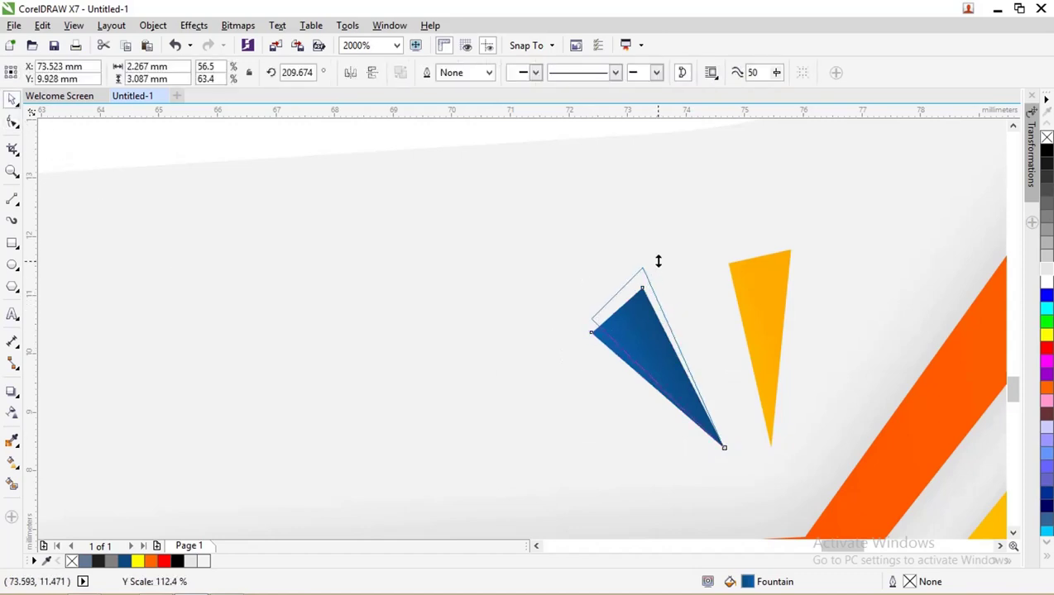
drag(634, 317, 648, 306)
- Duplicate the yellow wedge to the left of the blue one and rotate the copy to about 221.8°
click(748, 304)
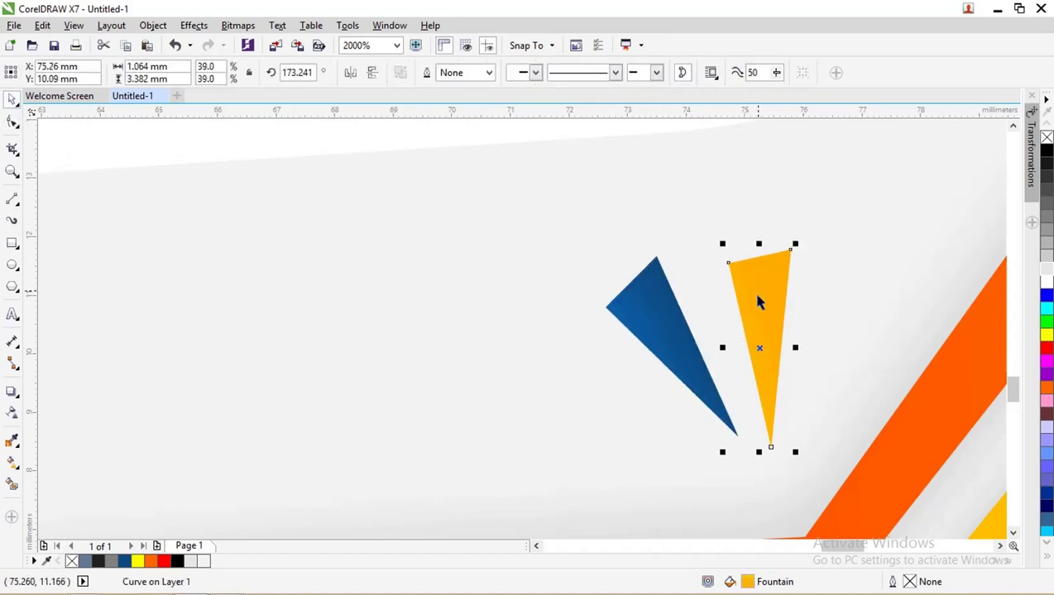
drag(762, 278, 631, 334)
click(631, 335)
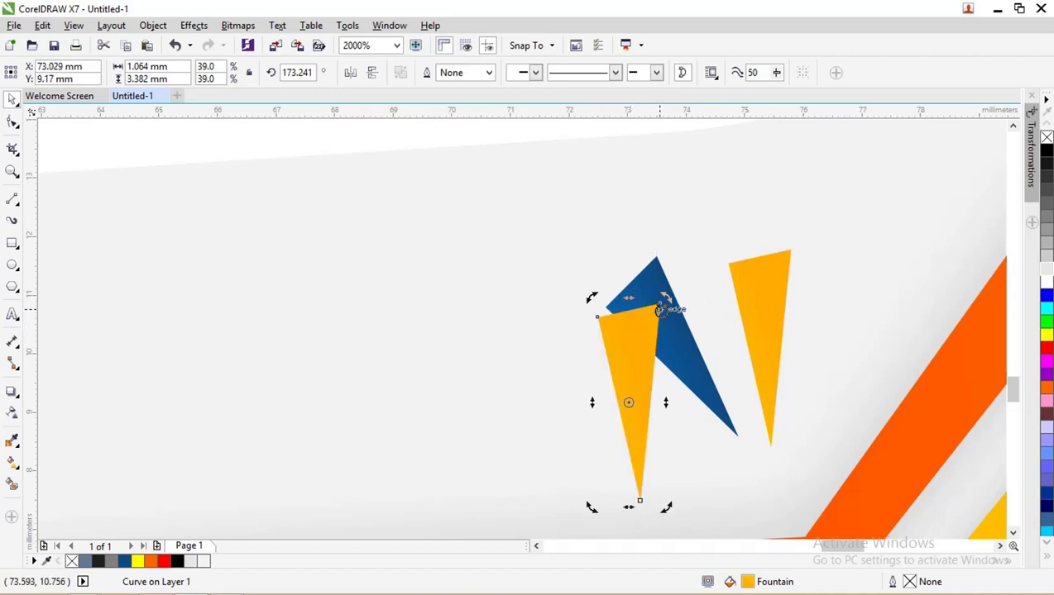
drag(665, 297, 586, 329)
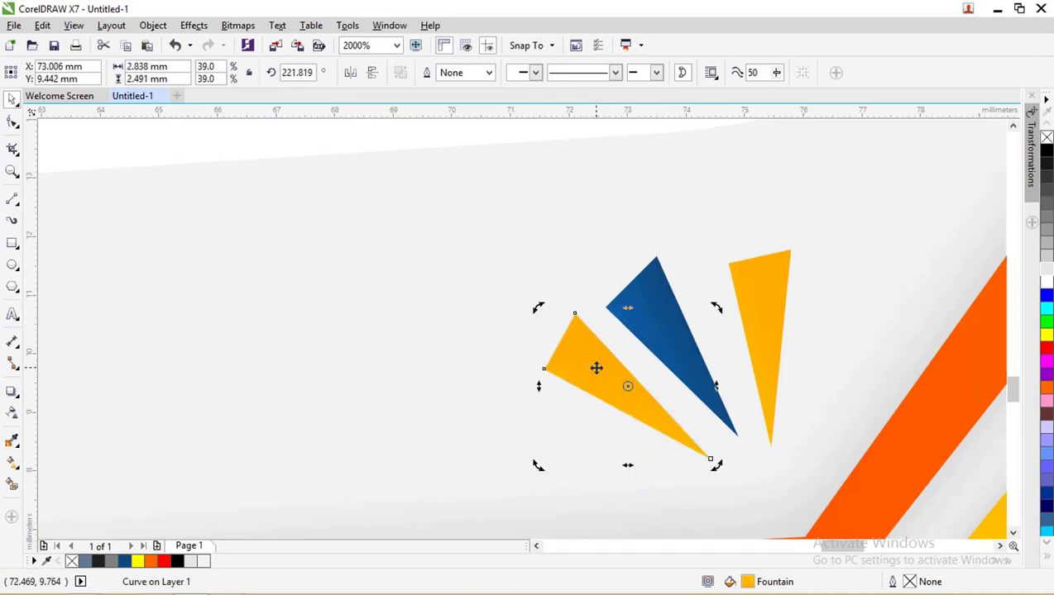
- Reduce the left yellow wedge to about 34.5% while keeping its pointed tip in place
click(596, 367)
click(576, 376)
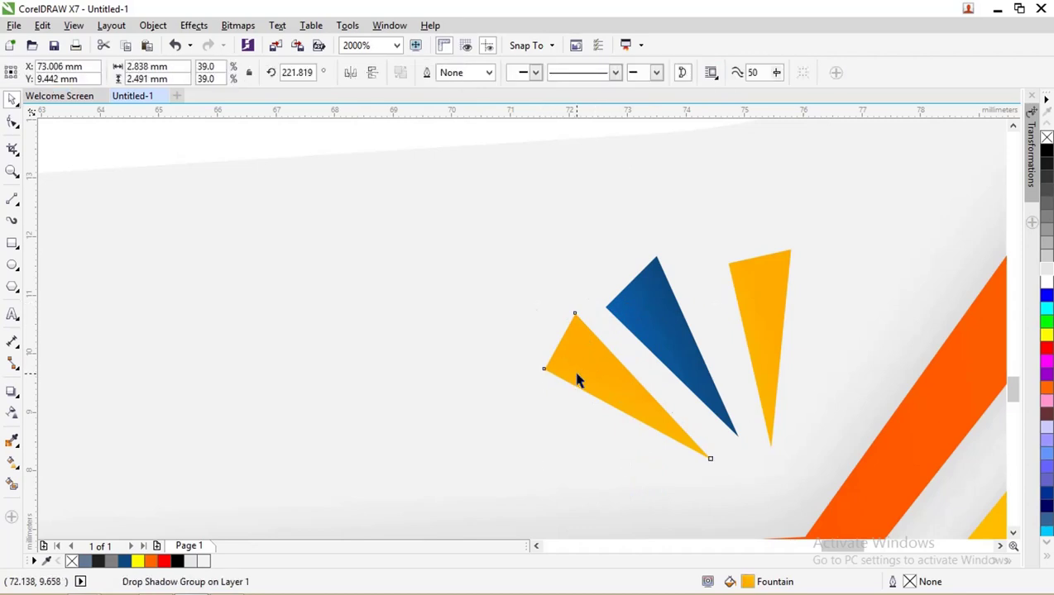
drag(543, 313, 550, 323)
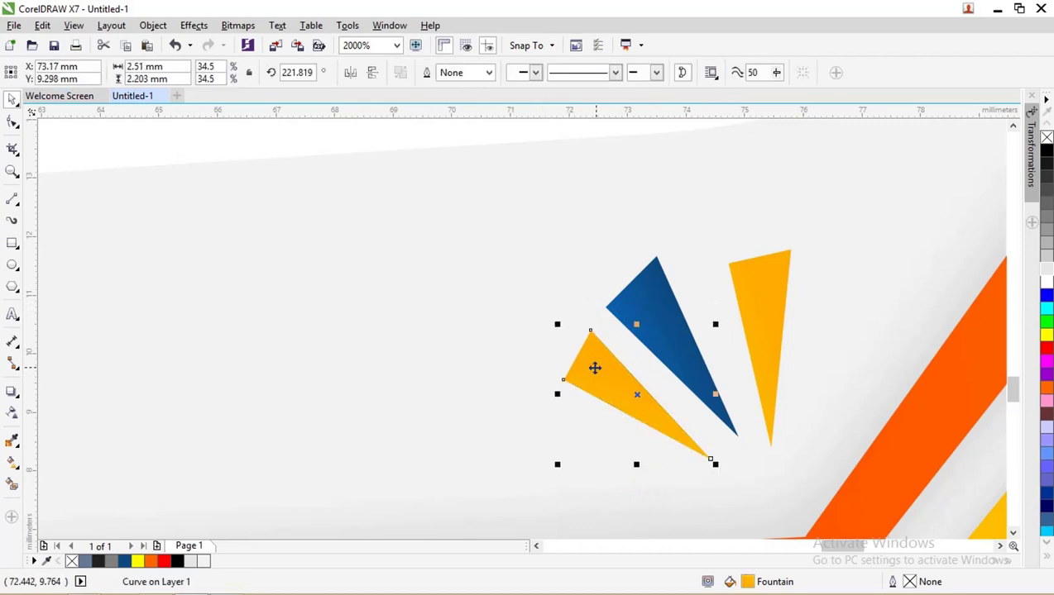
click(602, 368)
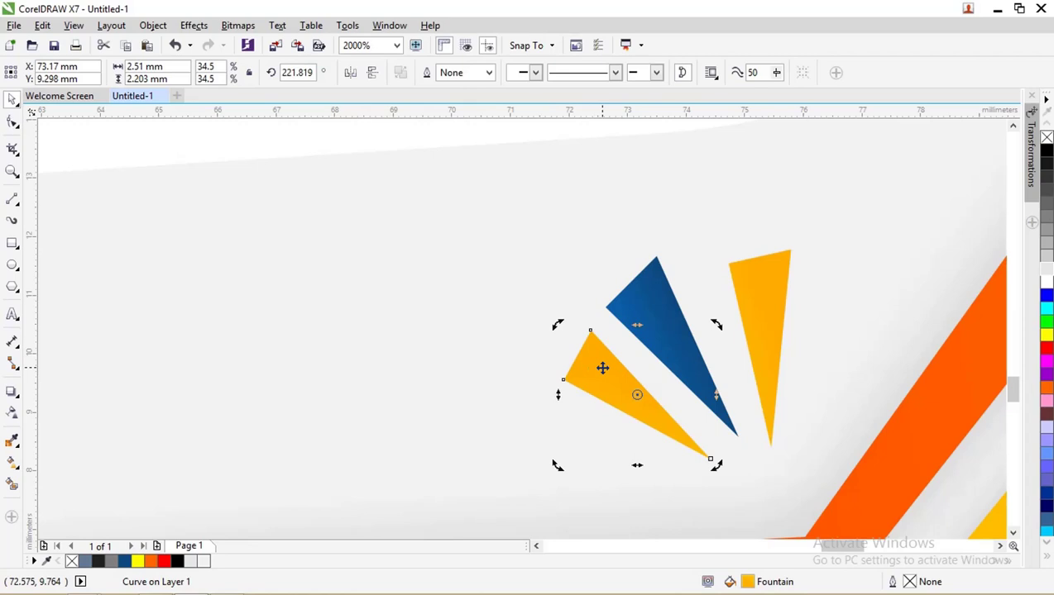
click(626, 250)
- Give the right yellow wedge the blue fountain fill copied from the middle wedge
click(785, 299)
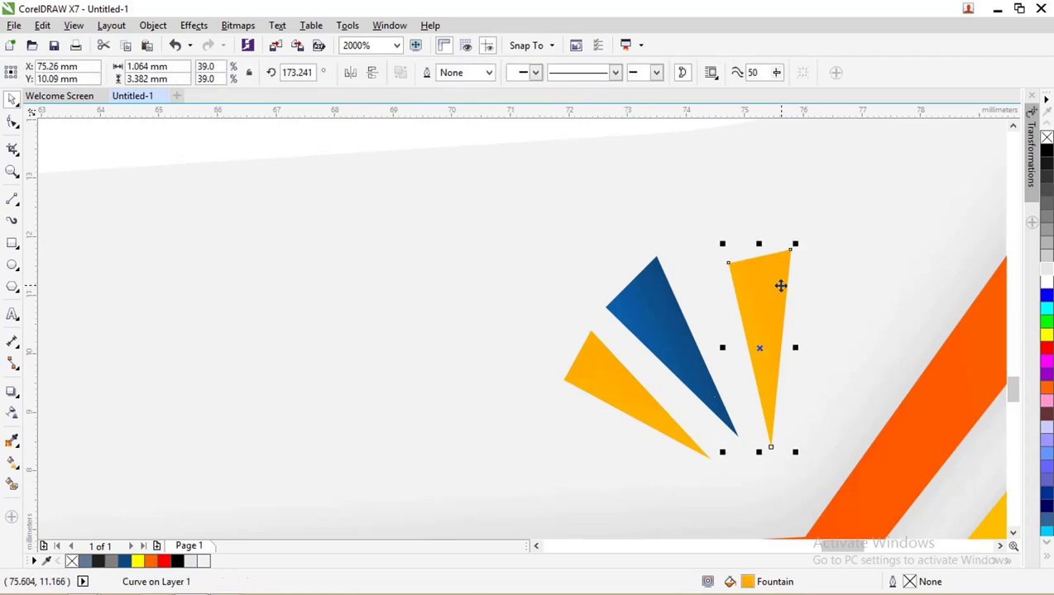
click(14, 465)
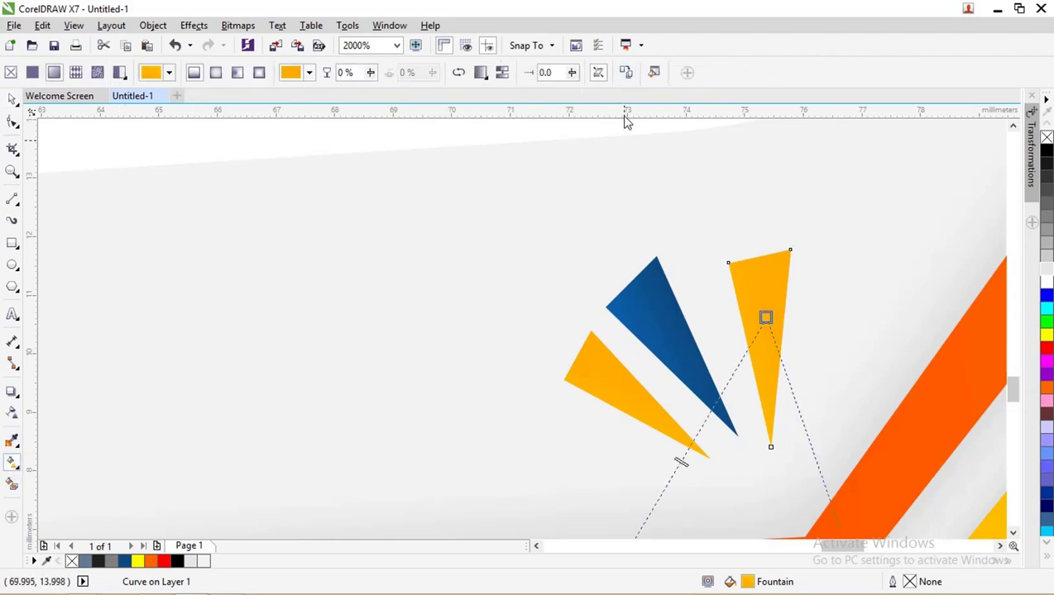
click(626, 306)
click(14, 98)
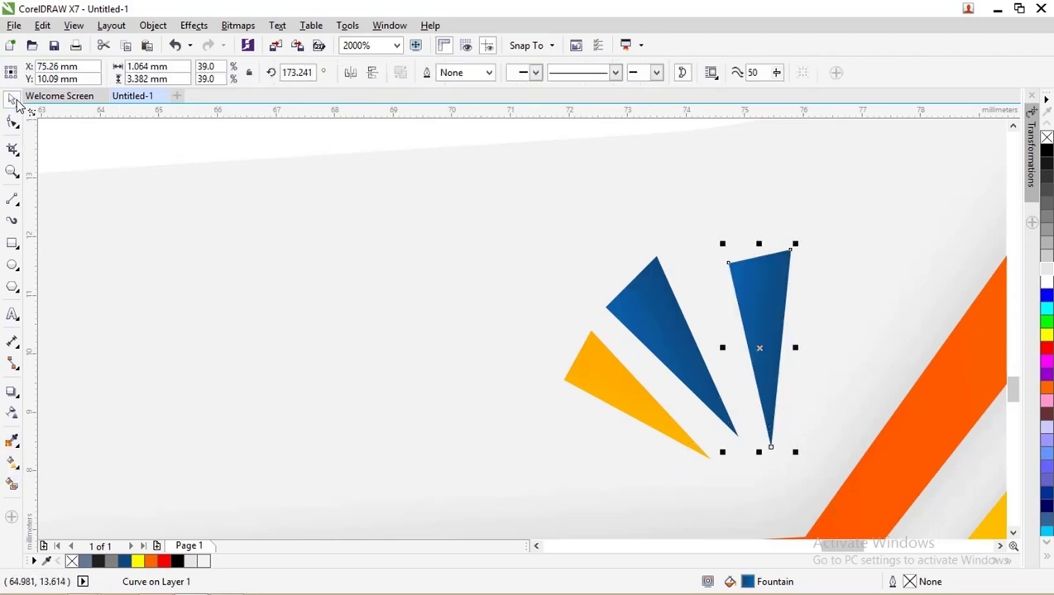
- Give the middle wedge the yellow fountain fill copied from the left wedge
click(664, 320)
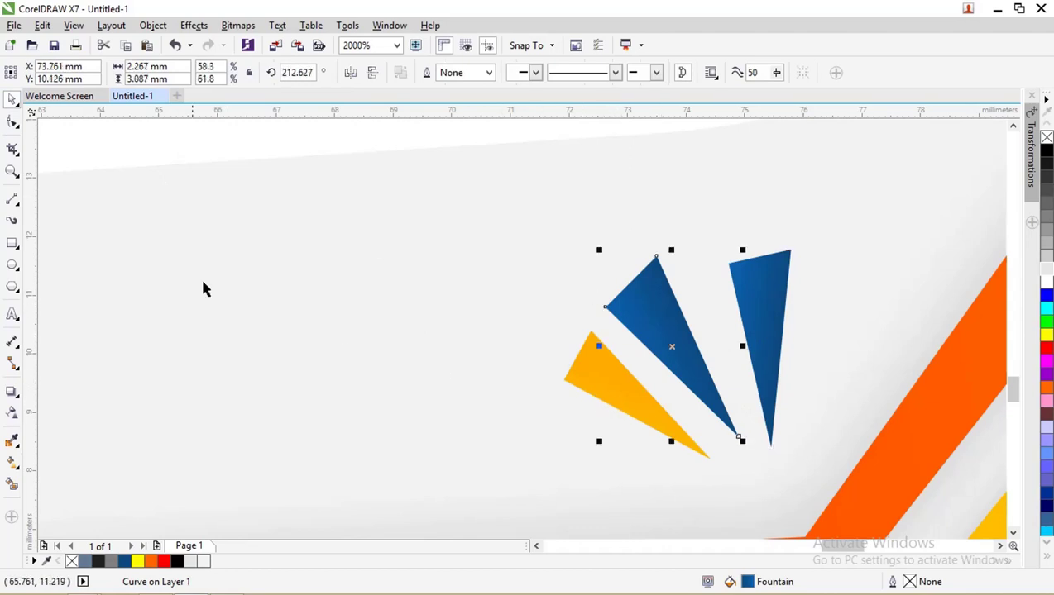
click(12, 465)
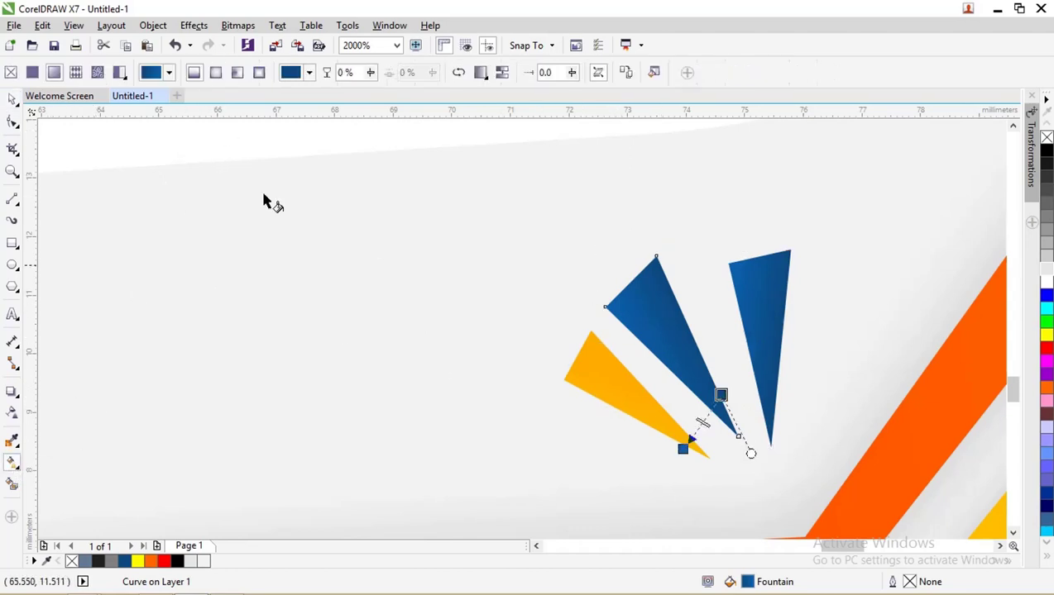
click(626, 72)
click(589, 368)
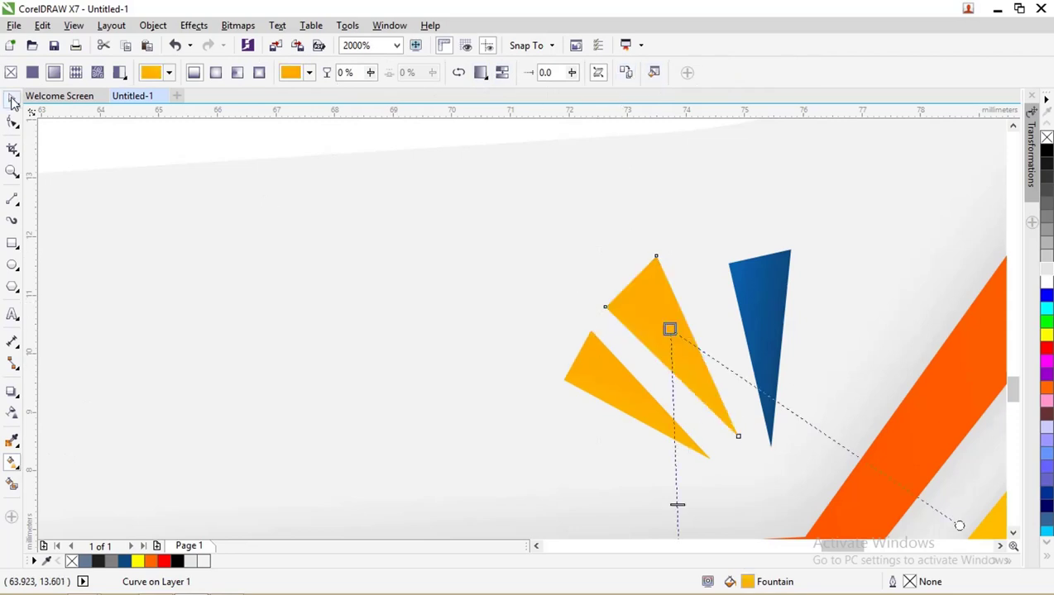
click(13, 100)
- Give the left wedge the red-orange fountain fill copied from the lower stripe, moving the gradient's orange end just above the wedge
click(590, 377)
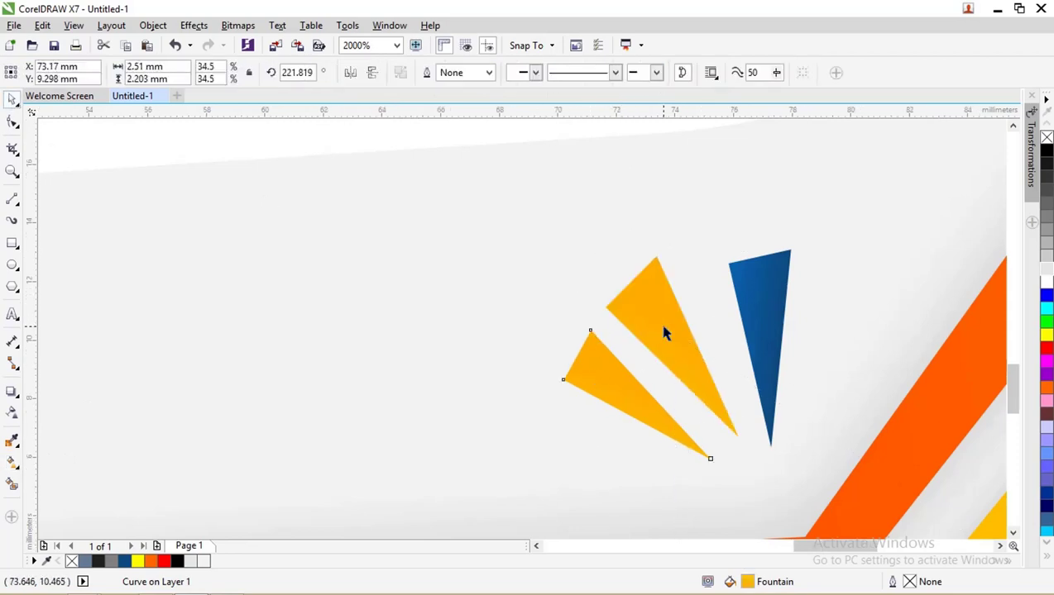
scroll(662, 352, down, 2)
scroll(656, 359, up, 2)
scroll(864, 302, down, 2)
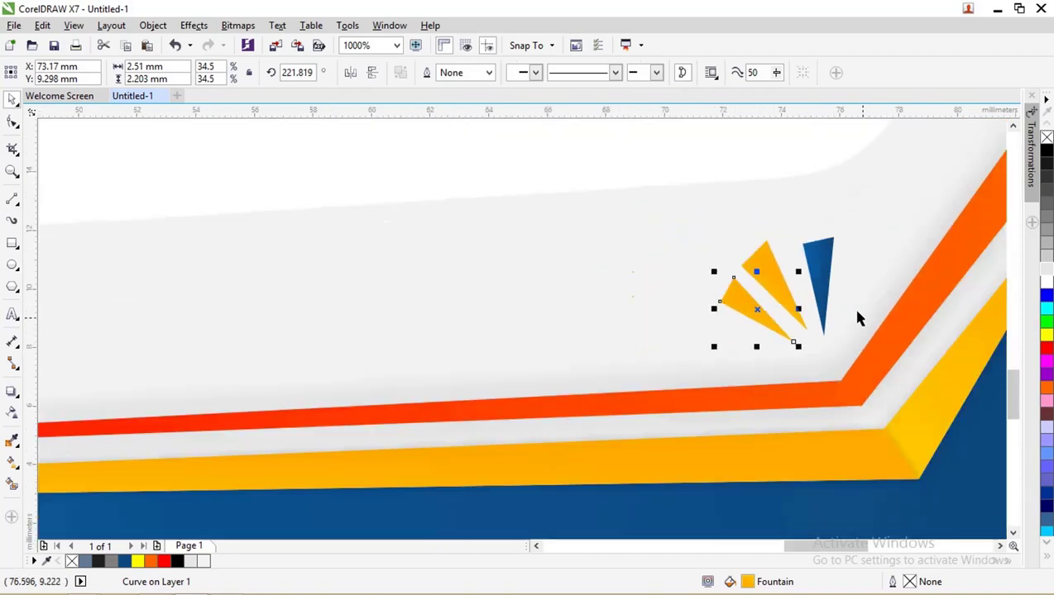
click(14, 464)
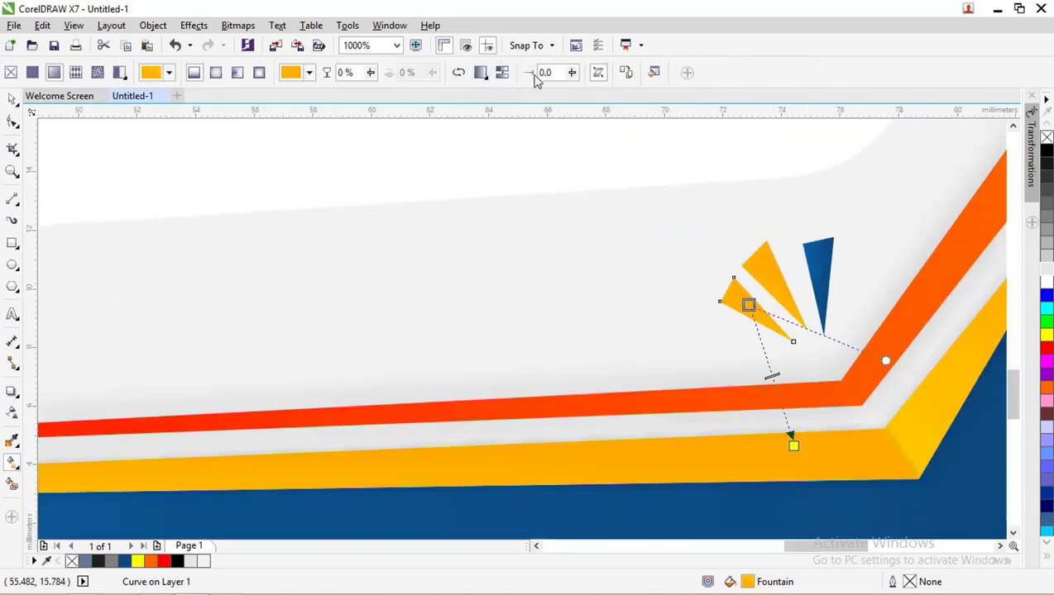
click(660, 403)
scroll(765, 339, up, 2)
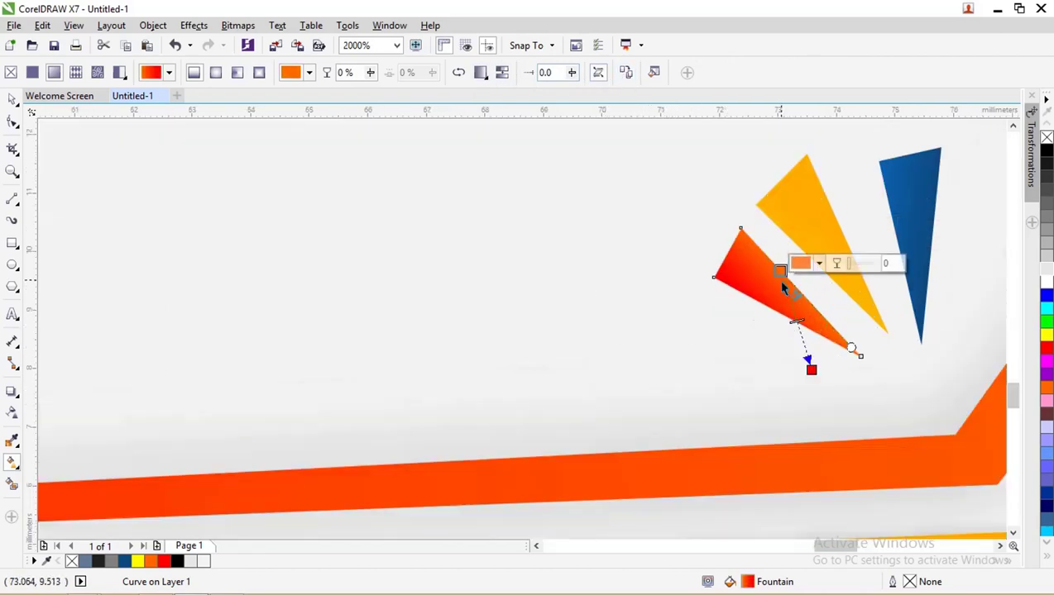
drag(780, 270, 764, 220)
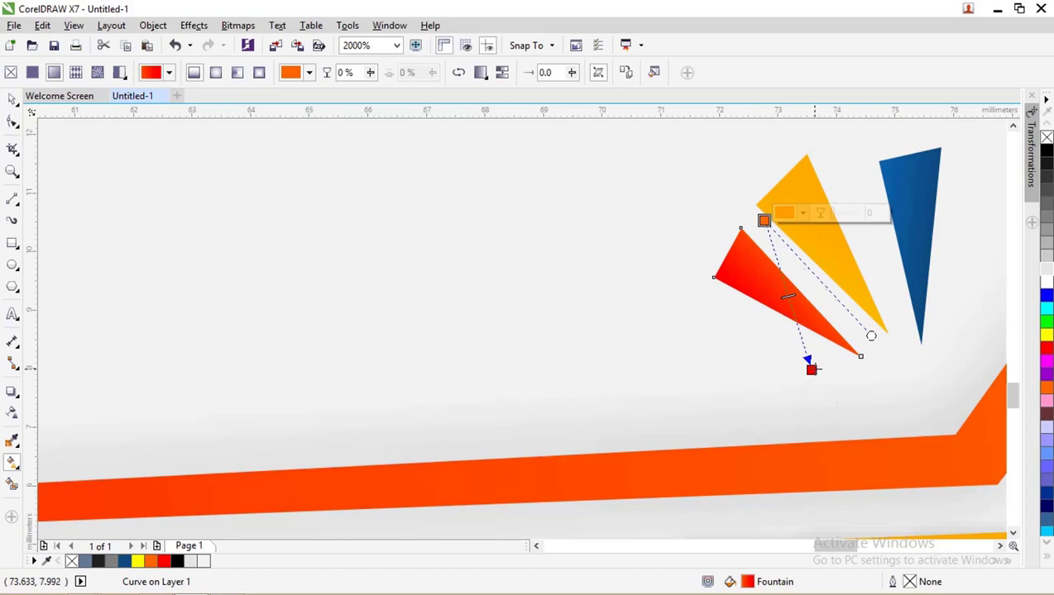
click(13, 100)
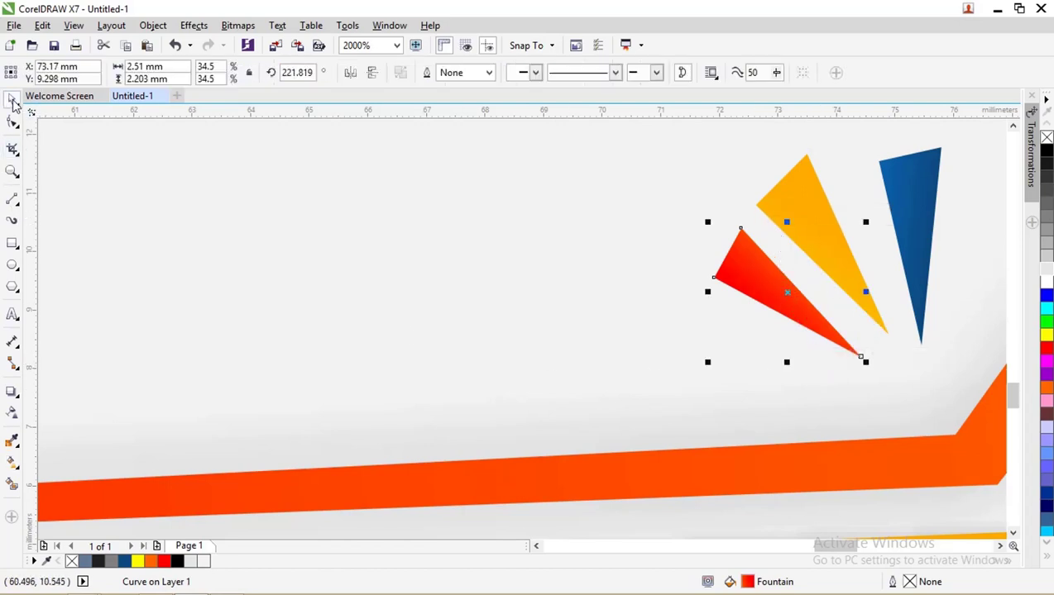
- Copy the yellow and blue wedges of the lower fan to the bottom stripes' narrow end, just above the blue band's corner
scroll(539, 364, down, 5)
click(584, 367)
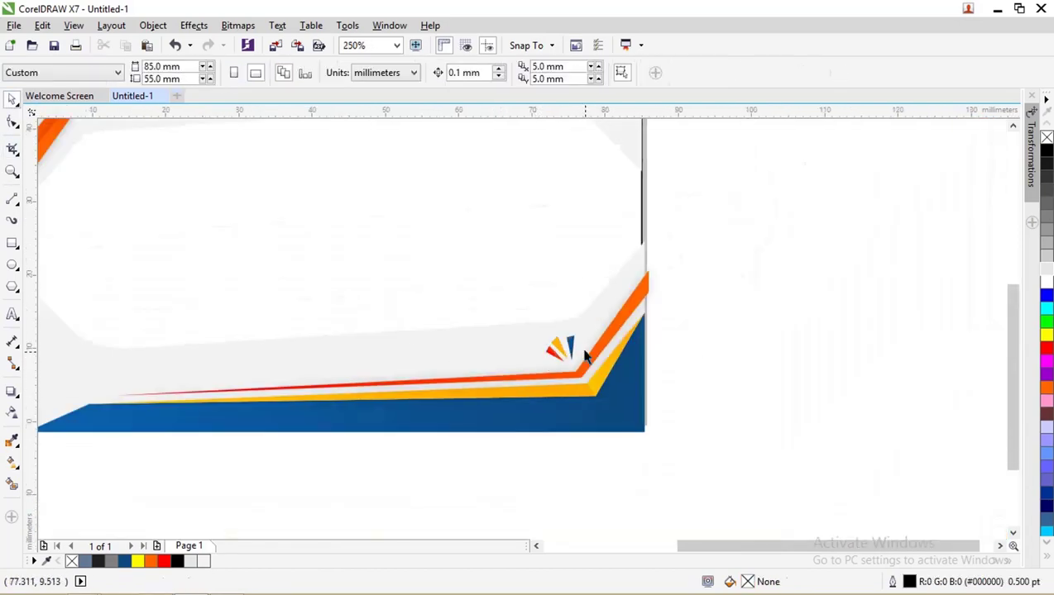
click(557, 348)
shift+click(569, 346)
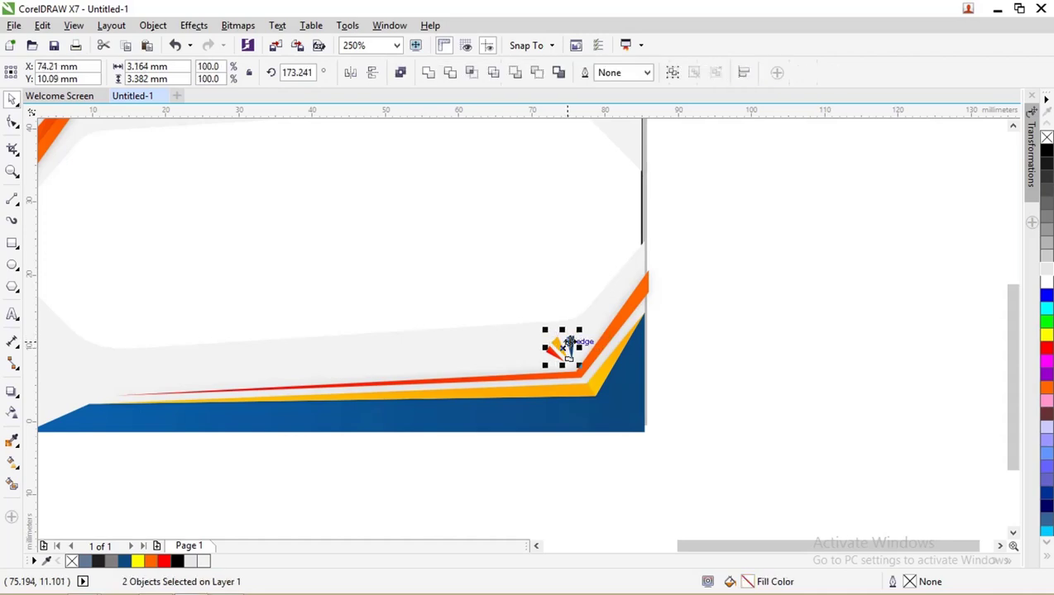
drag(569, 346, 82, 387)
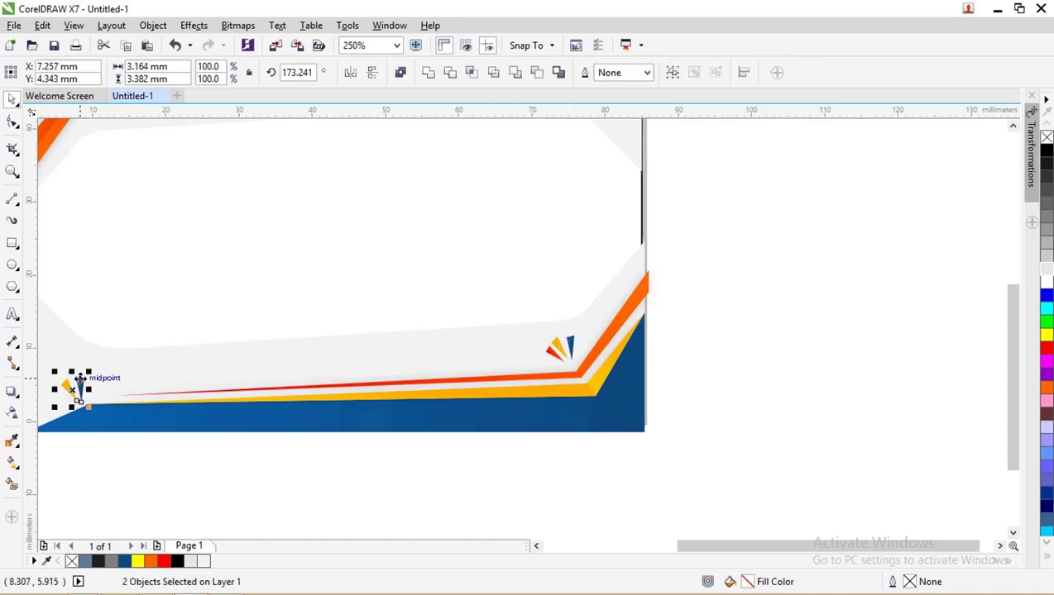
scroll(71, 426, up, 4)
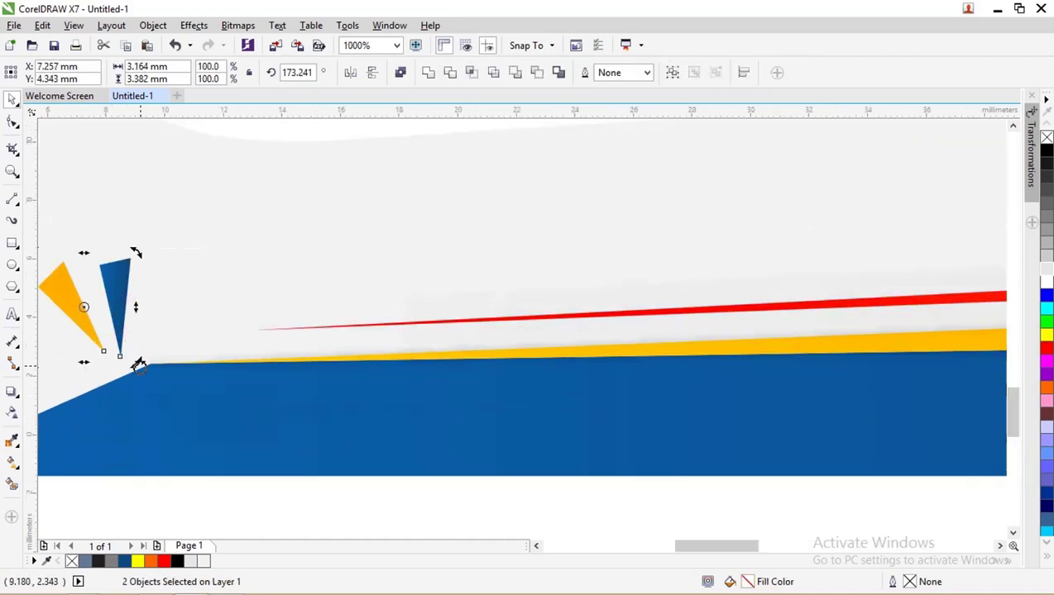
- Rotate the copied yellow and blue wedges about 71° counterclockwise so their tips point toward the blue band's corner
drag(138, 366, 165, 321)
scroll(142, 324, down, 4)
scroll(151, 308, up, 2)
click(169, 292)
click(168, 300)
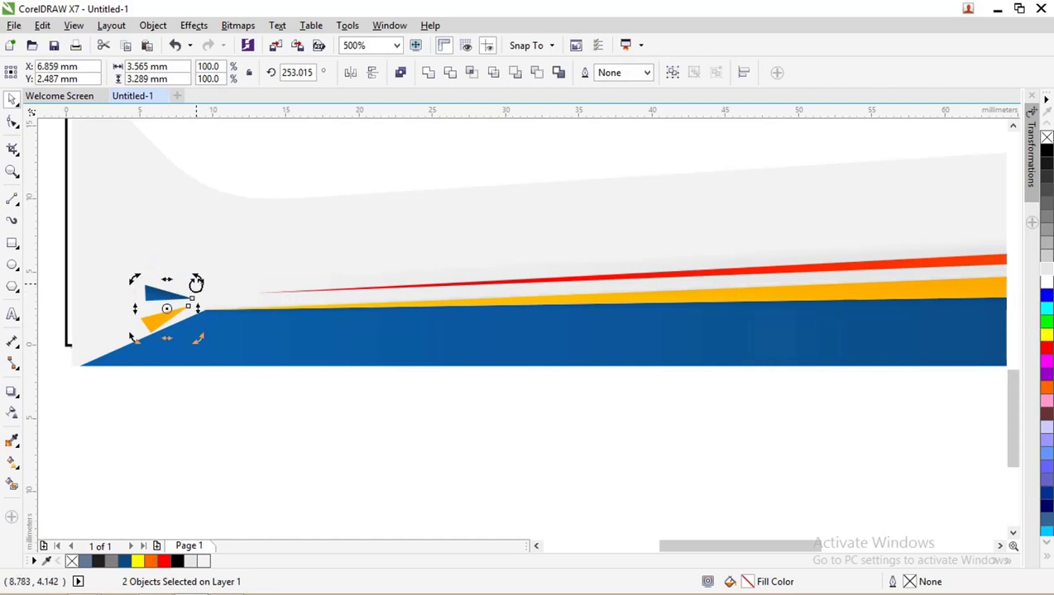
drag(196, 282, 207, 285)
scroll(183, 363, up, 4)
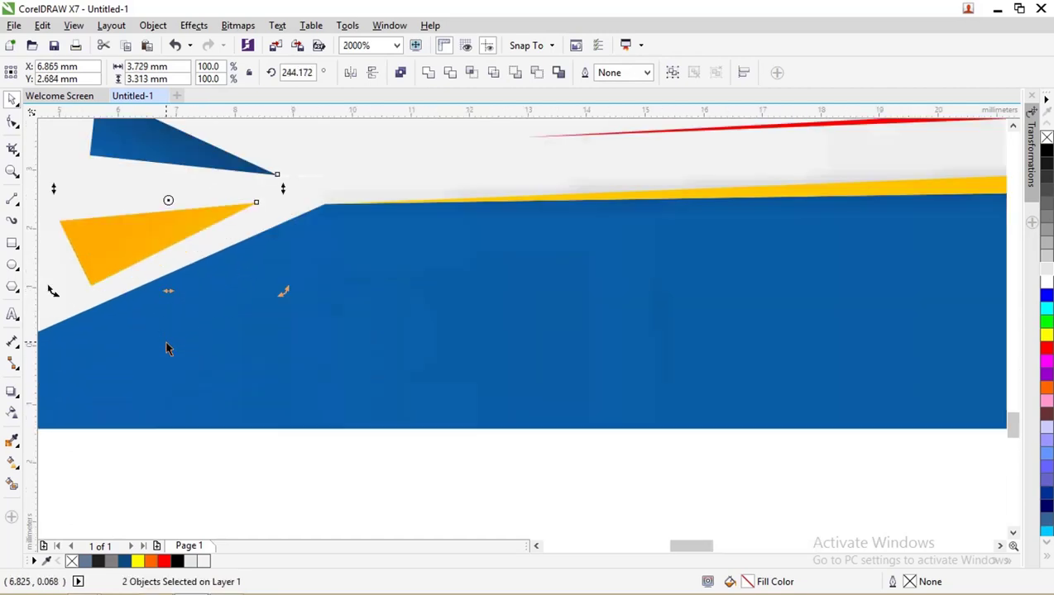
scroll(167, 348, down, 4)
scroll(169, 341, down, 2)
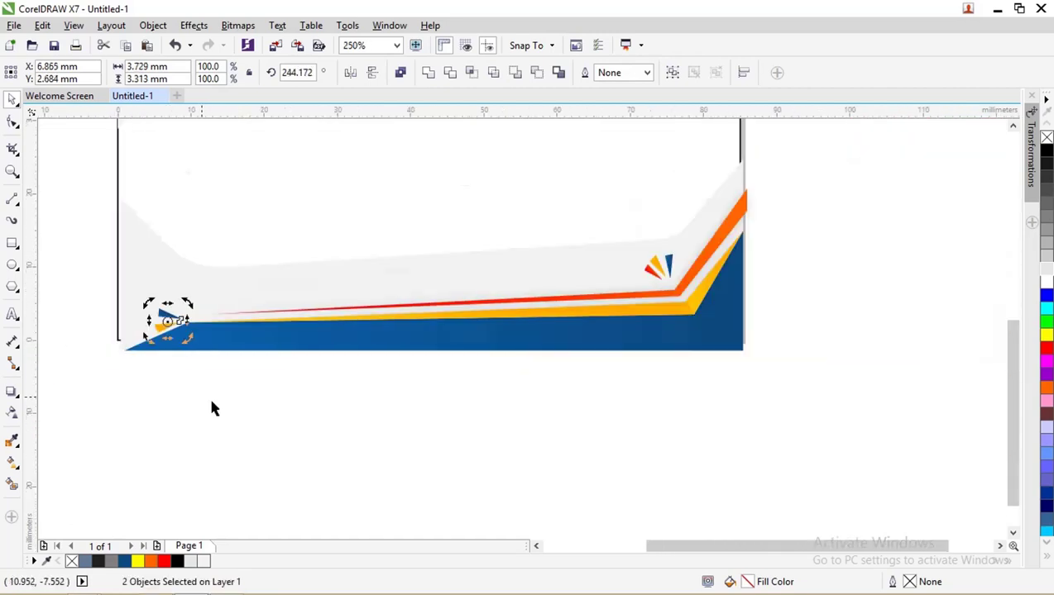
click(212, 407)
- Enlarge the copied blue wedge to about 4.62 x 1.62 mm and lay it along the blue band's sloping edge
scroll(182, 331, up, 4)
drag(216, 319, 162, 301)
click(218, 264)
click(209, 248)
click(227, 267)
drag(224, 269, 235, 302)
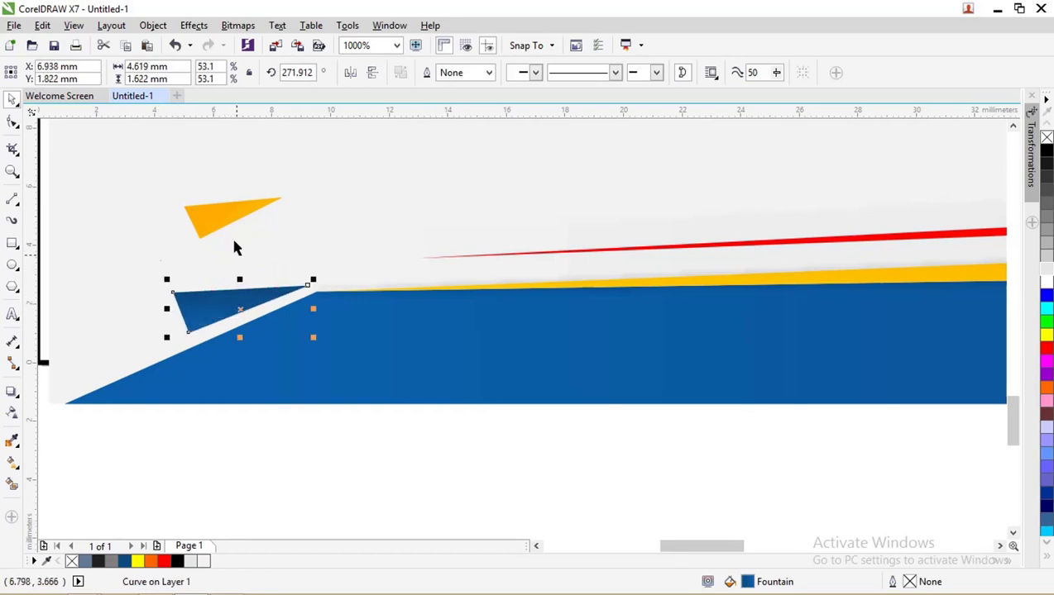
- Place the copied yellow wedge just above the blue one, rotated to about 256.6° and shrunk to about 2.34 x 0.93 mm
click(235, 231)
drag(234, 231, 241, 264)
click(243, 263)
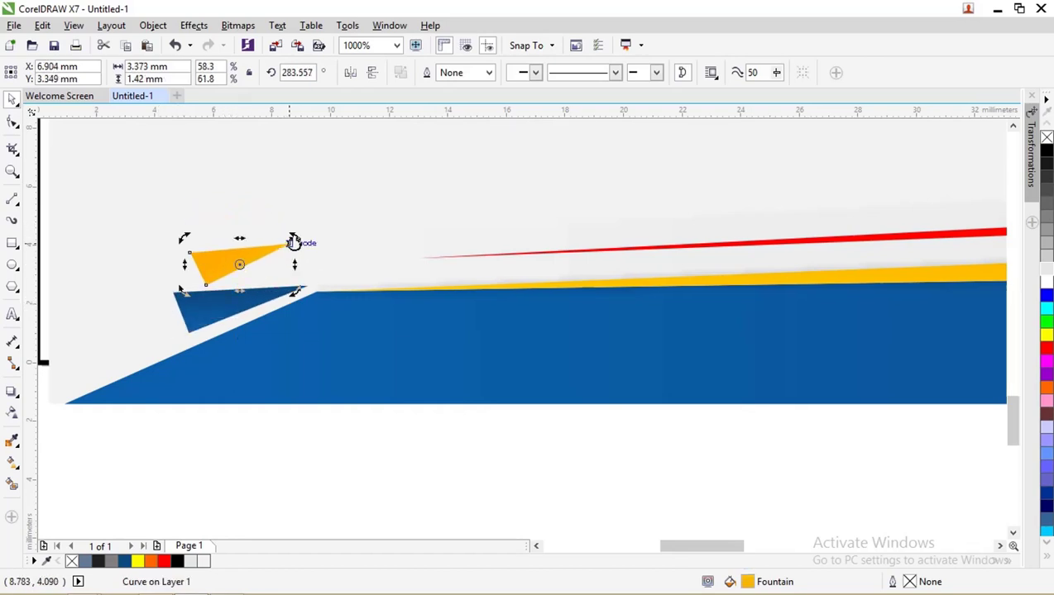
drag(294, 242, 301, 265)
click(296, 242)
click(225, 256)
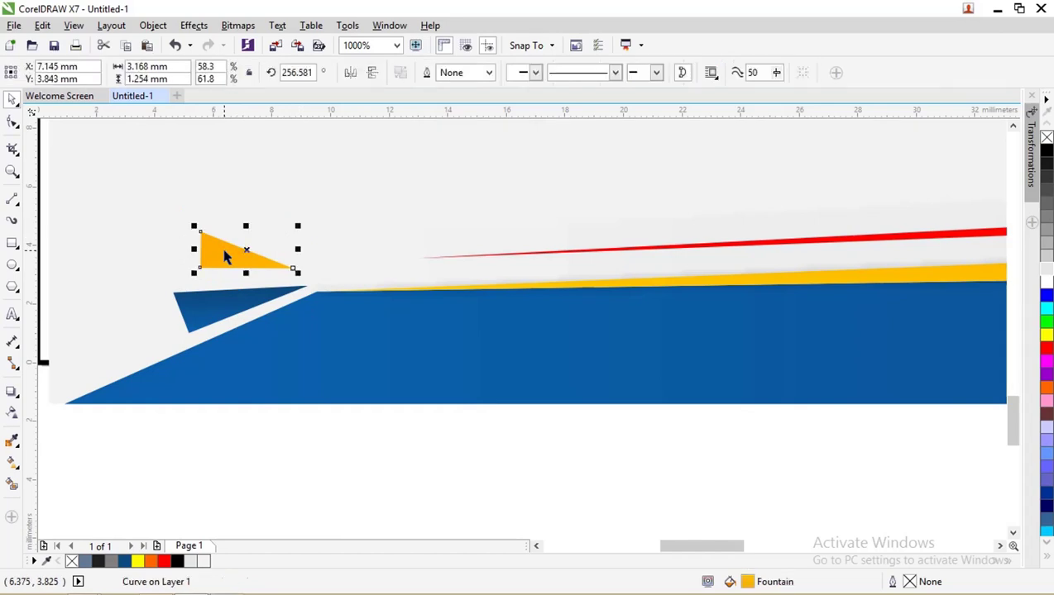
drag(195, 227, 237, 264)
- Copy the three-wedge fan from the card's lower stripe corner to just inside the upper orange stripe's corner
scroll(237, 264, down, 5)
scroll(233, 196, up, 2)
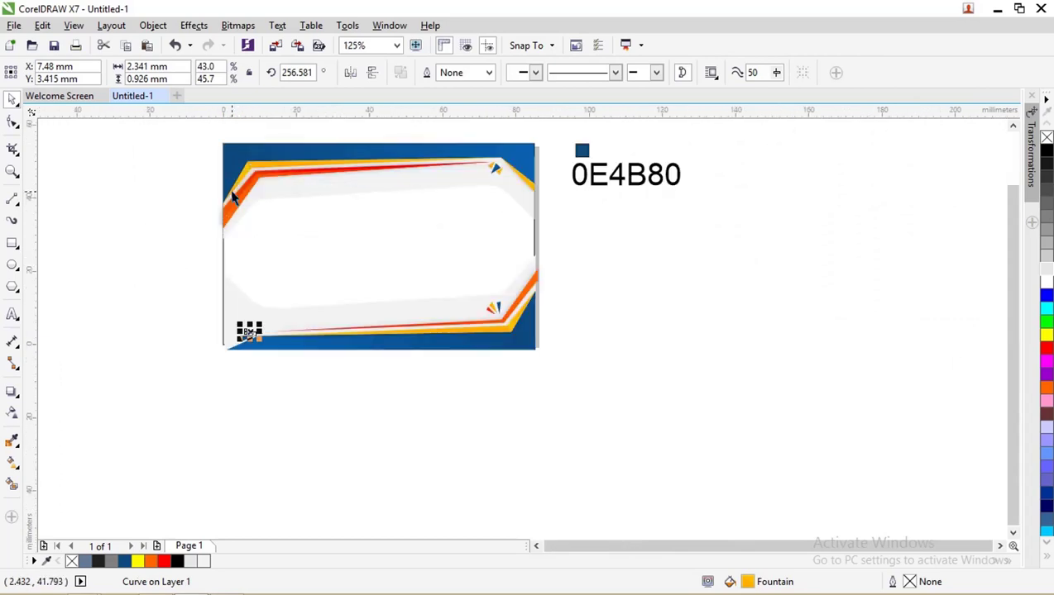
drag(529, 383, 468, 285)
click(465, 379)
drag(460, 369, 269, 188)
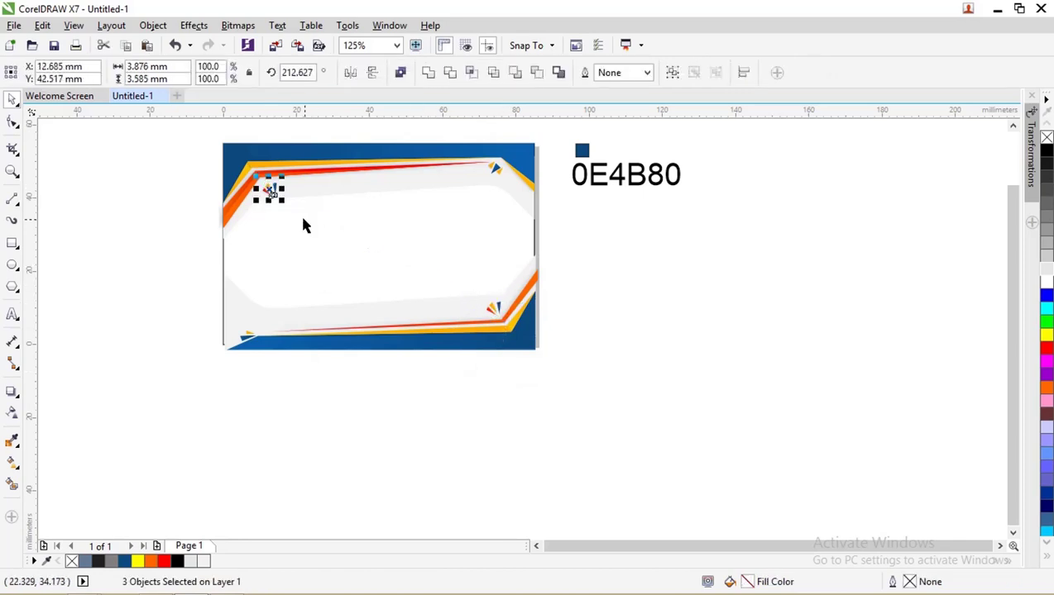
- Rotate the copied fan about half a turn and enlarge it slightly, with the tips facing the upper orange stripe's corner
scroll(278, 187, up, 3)
click(321, 266)
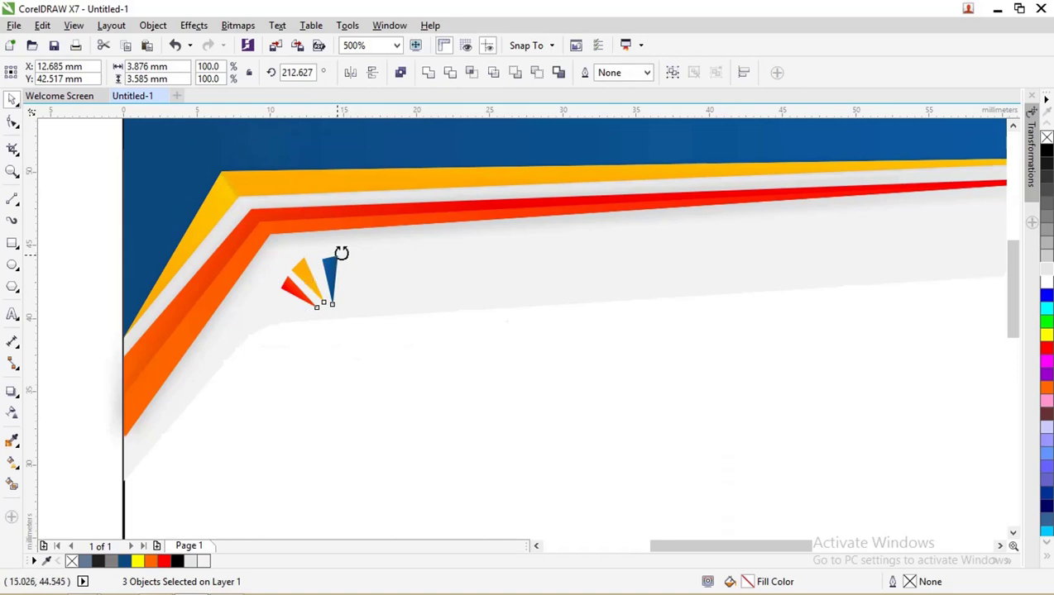
drag(341, 250, 278, 293)
click(289, 304)
click(313, 325)
- Rotate the upper fan's red wedge around its pointed tip to about 59.1°, opening the fan
ctrl+click(327, 276)
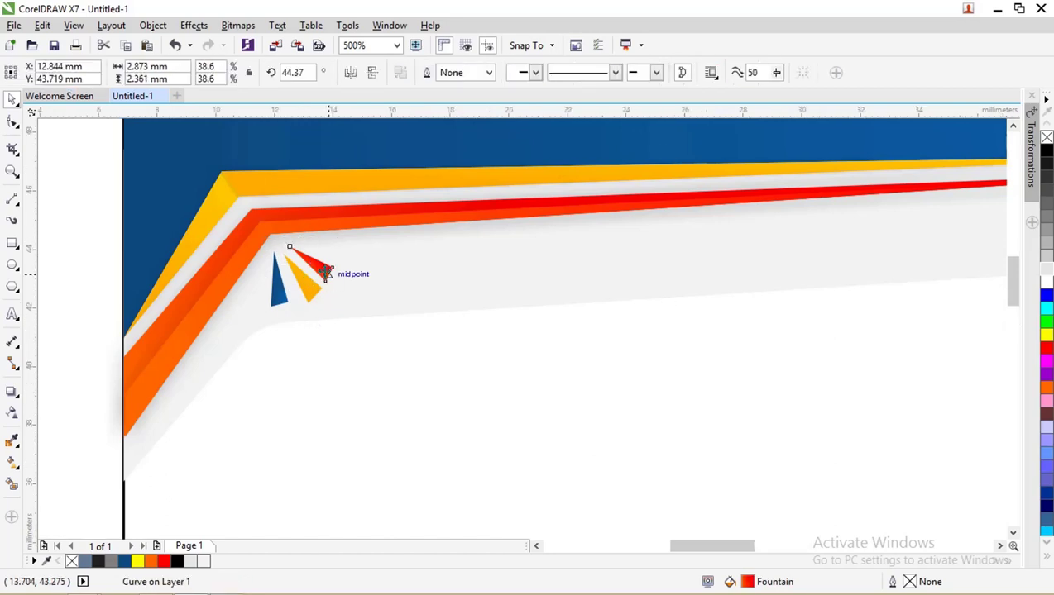
scroll(325, 274, up, 2)
click(325, 274)
drag(299, 258, 259, 225)
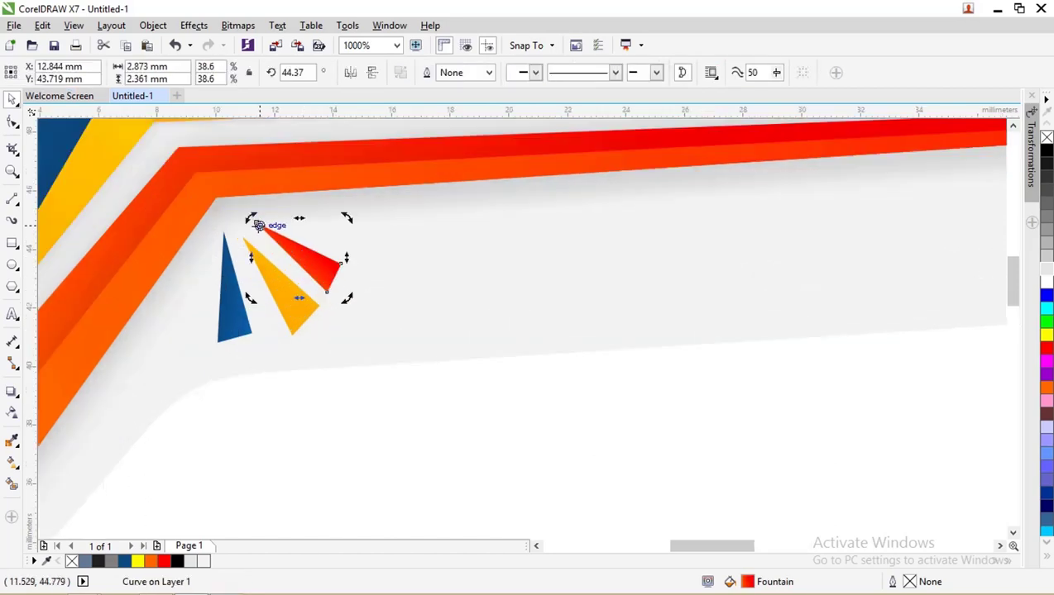
drag(347, 299, 365, 276)
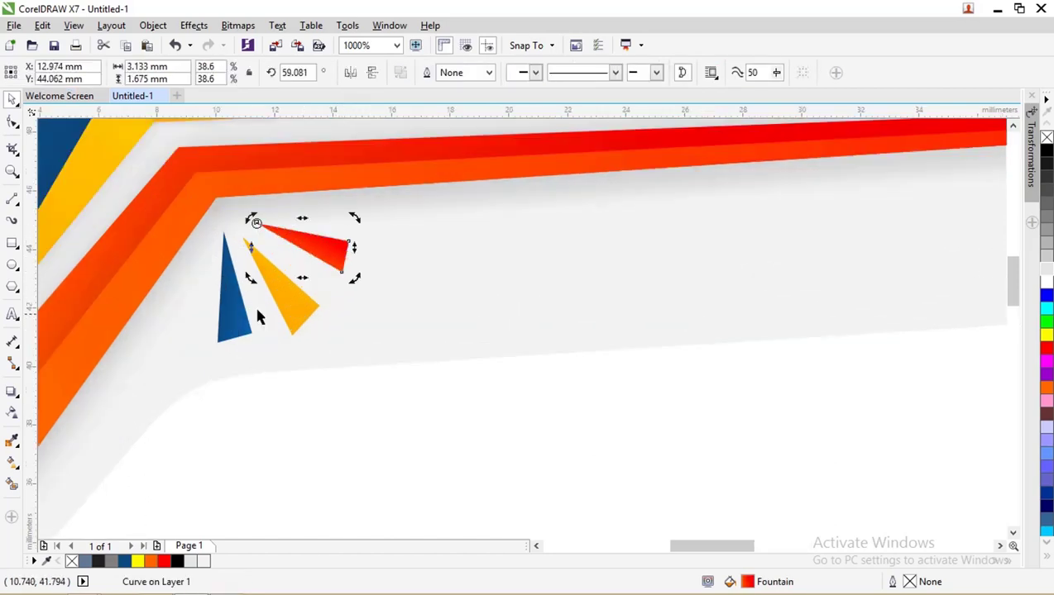
- Rotate the upper fan's blue wedge around its pointed tip to about 347.6°, away from the yellow wedge
click(239, 308)
click(235, 298)
mouse_move(234, 287)
mouse_down()
mouse_move(231, 253)
mouse_move(235, 274)
mouse_up()
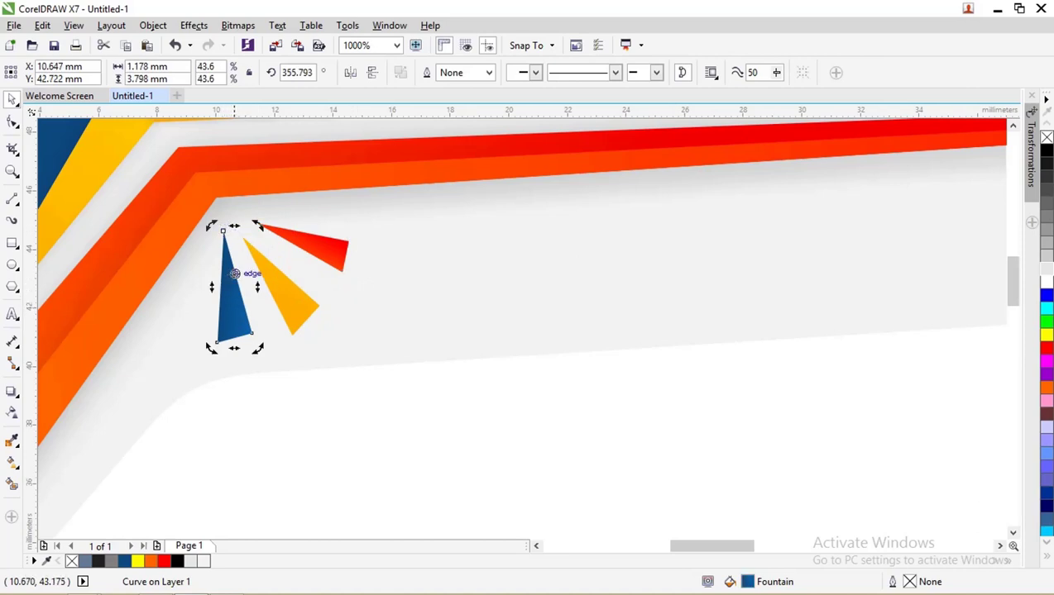
drag(219, 345, 231, 374)
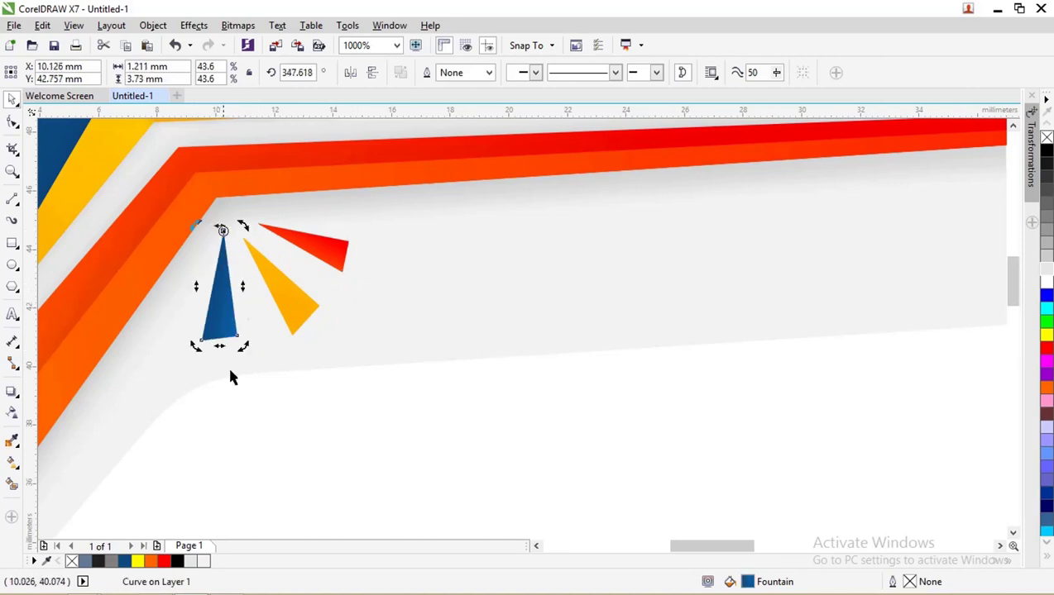
click(239, 348)
click(231, 325)
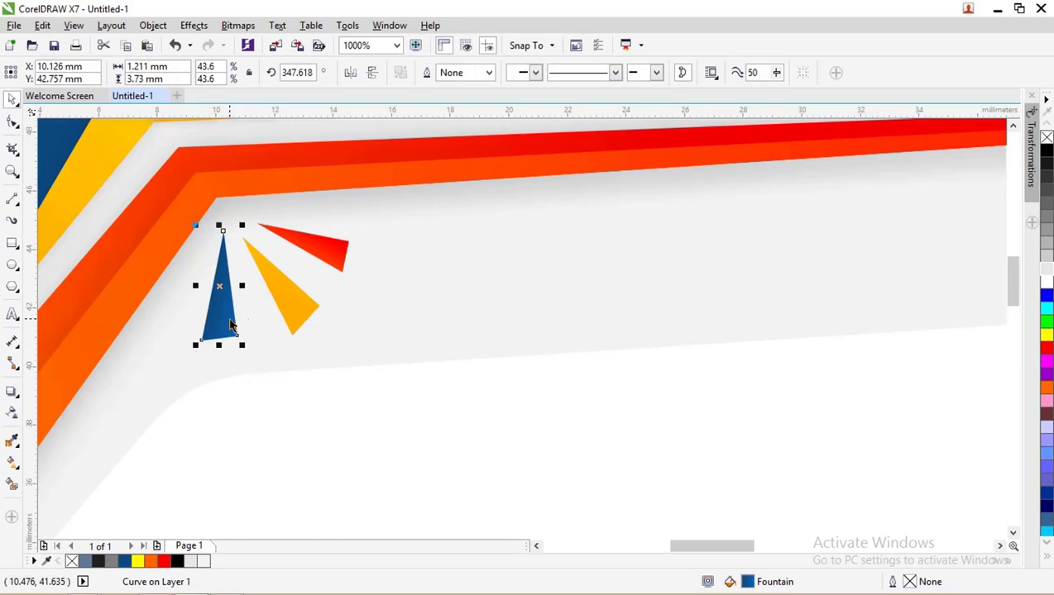
- Enlarge the upper fan's three wedges together to about 6.17 x 4.92 mm, keeping the corner nearest the stripe fixed
key(F10)
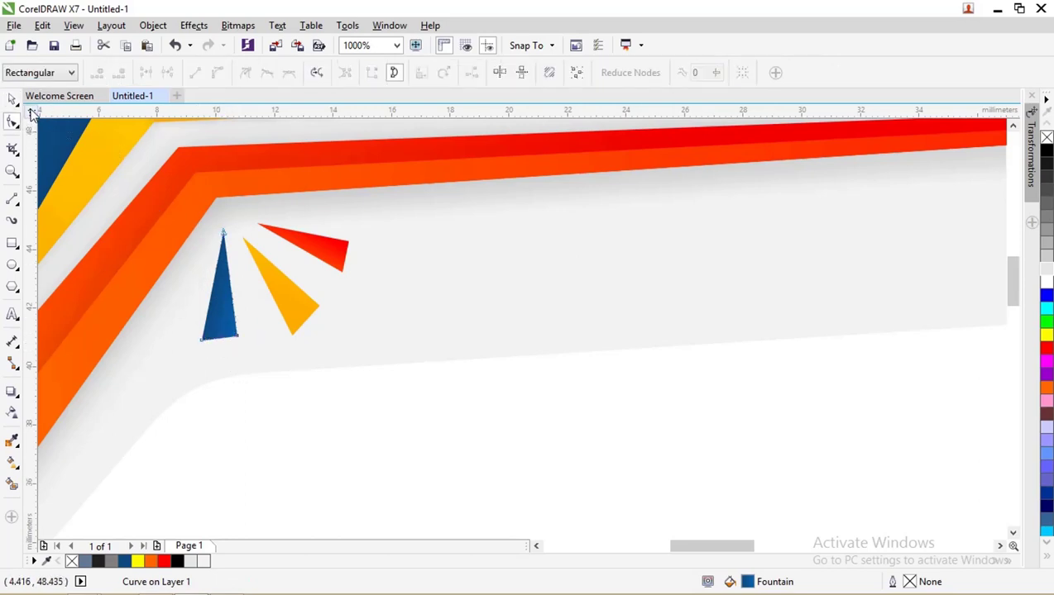
key(space)
shift+click(279, 280)
shift+click(319, 245)
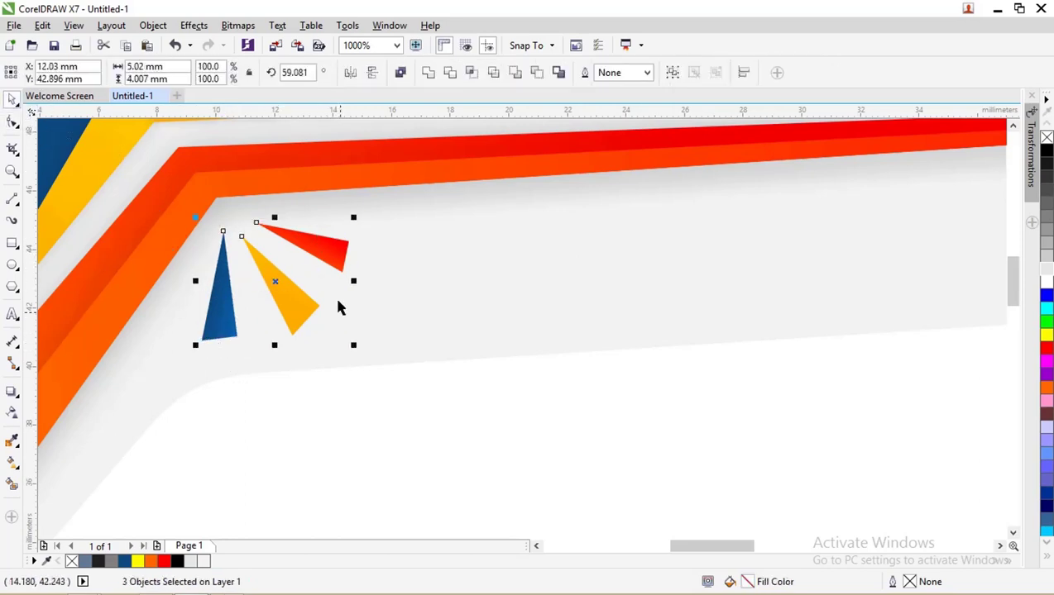
drag(351, 345, 382, 395)
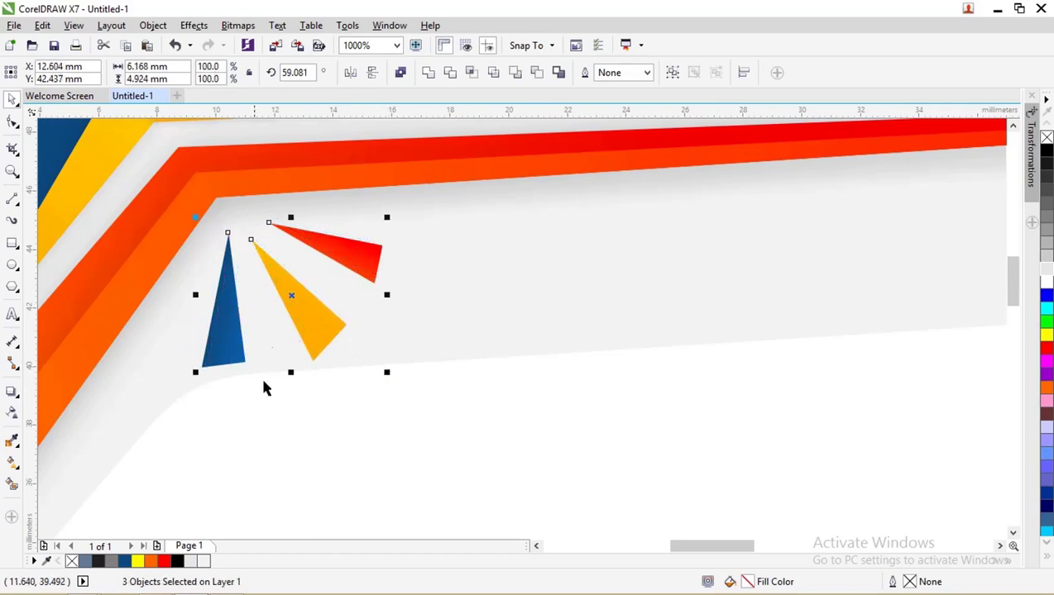
- Reshape the upper fan's blue wedge by moving both base nodes outward so it slants along the orange stripe
key(space)
click(207, 367)
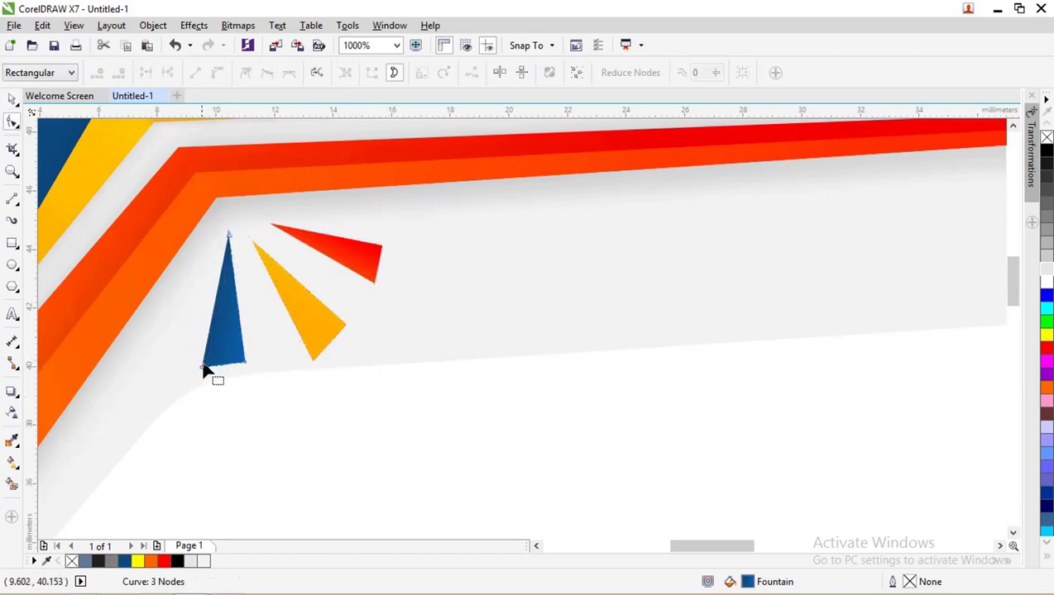
drag(200, 369, 167, 372)
drag(245, 362, 208, 383)
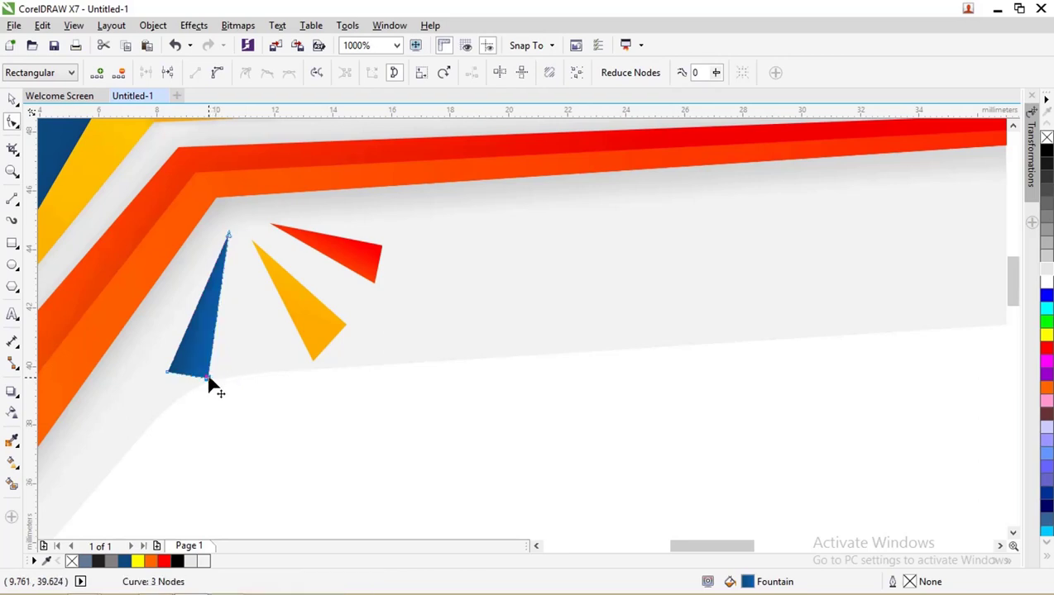
click(11, 100)
- Give the upper fan's middle wedge the blue fountain fill copied from the wedge beside it
click(275, 264)
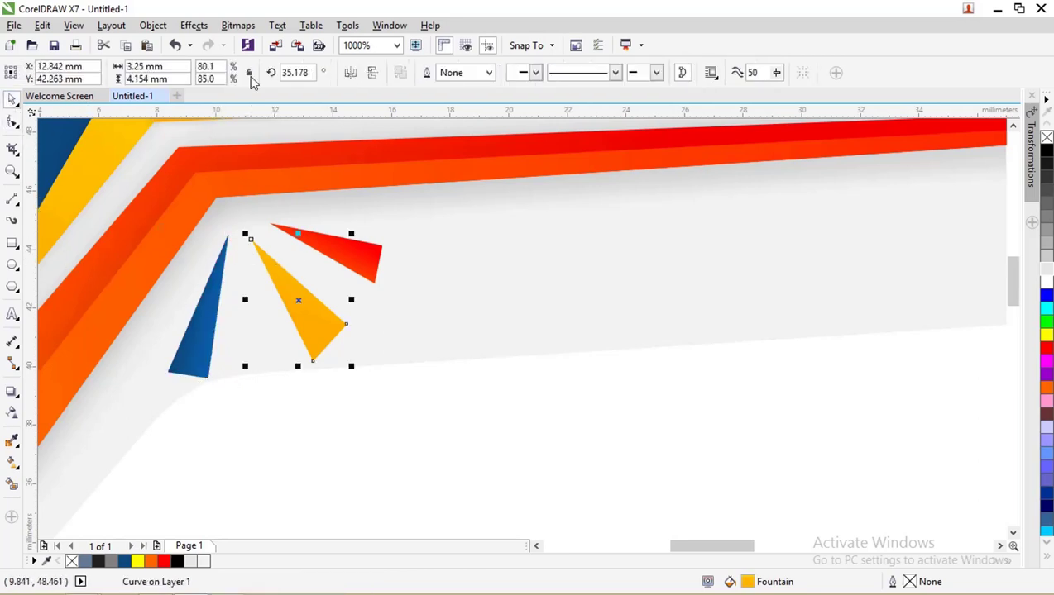
click(12, 464)
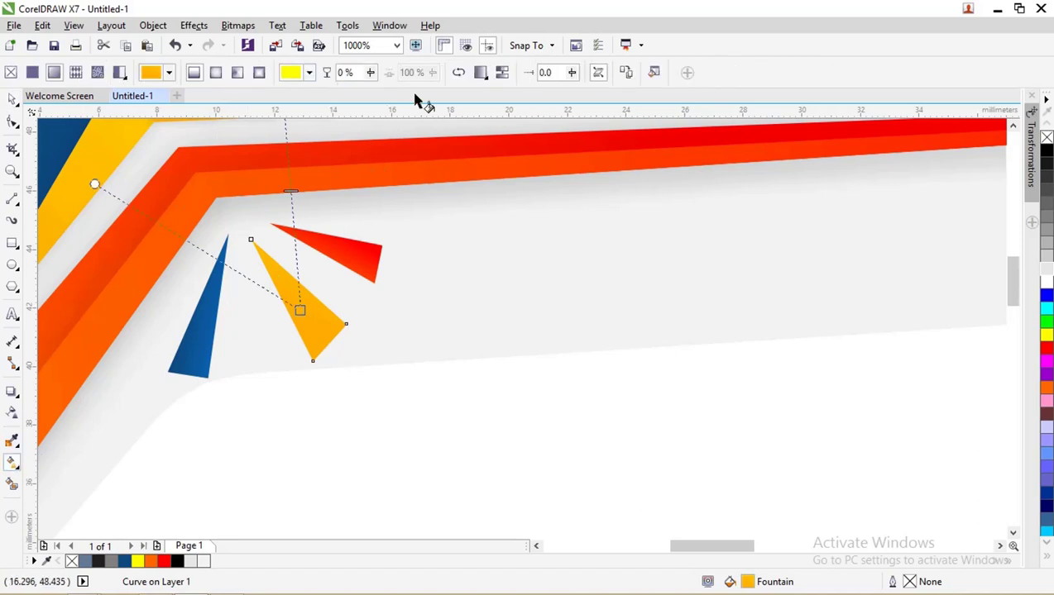
click(187, 330)
click(10, 99)
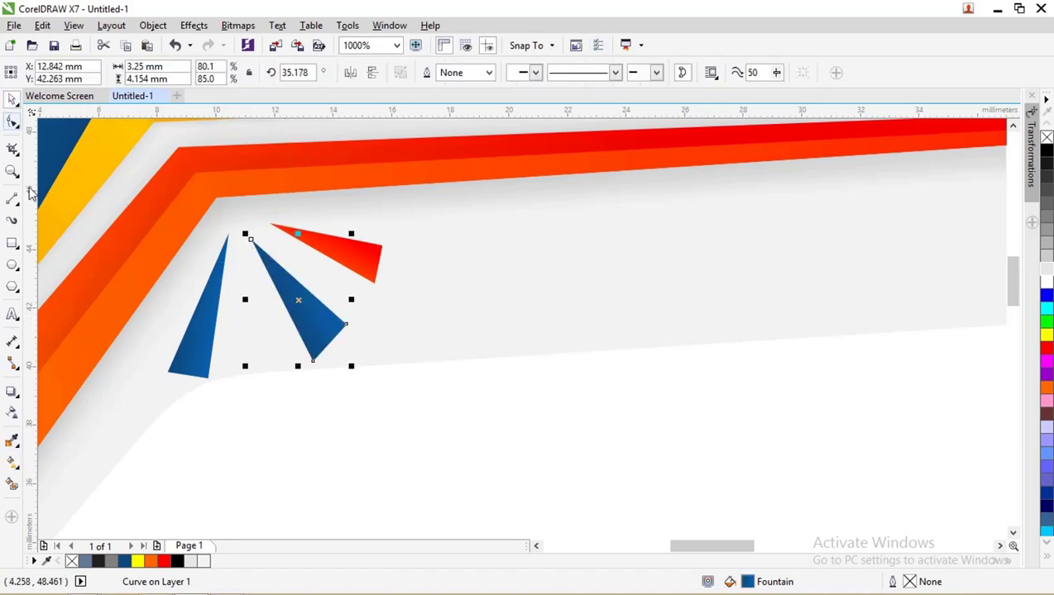
- Fill the upper fan's left wedge with purple #9900CC and its right wedge with dark magenta #C700B3
click(192, 364)
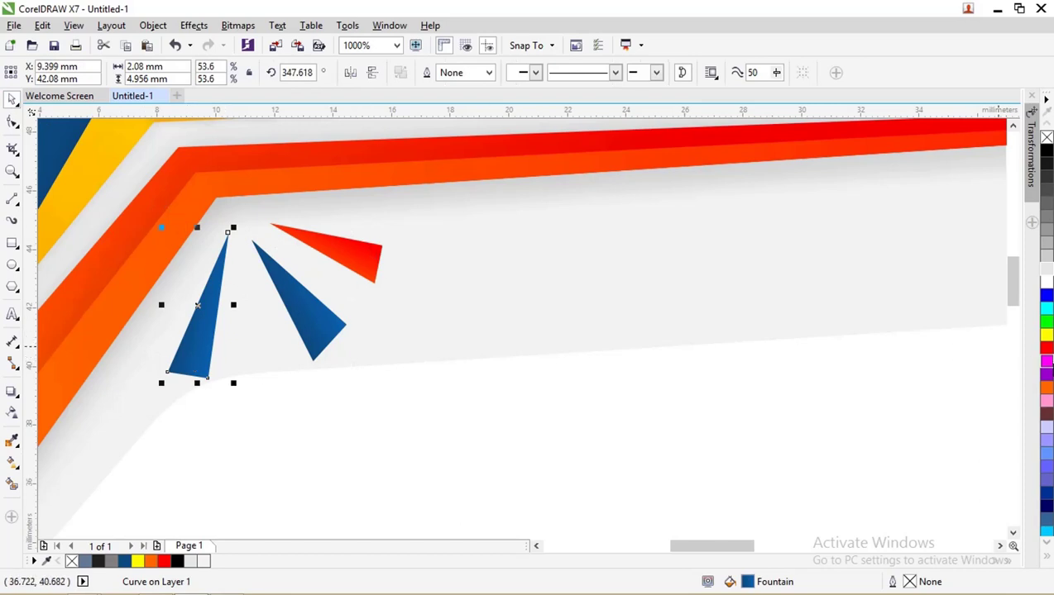
click(1044, 376)
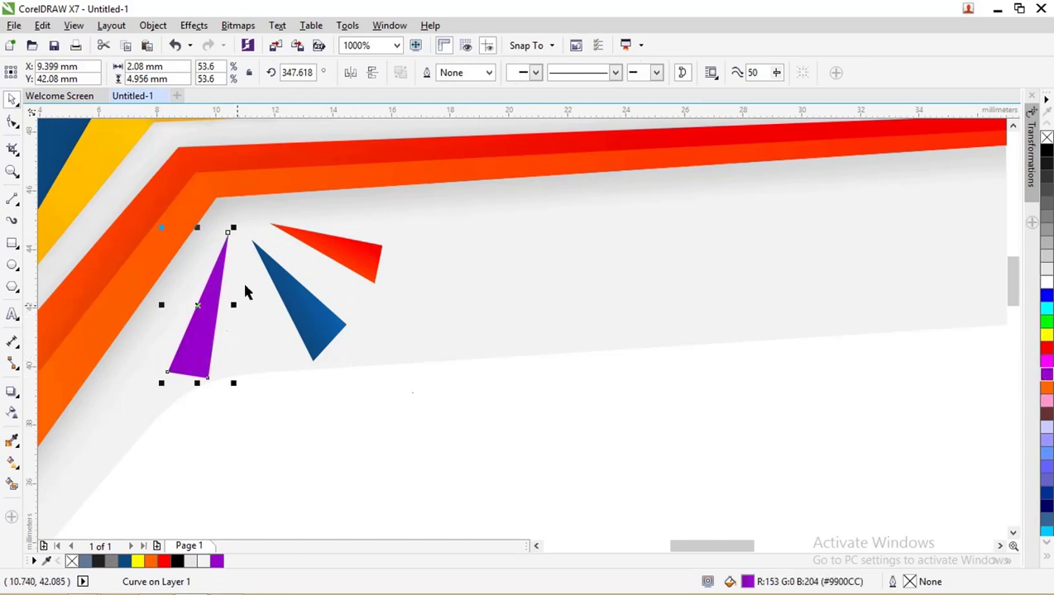
click(327, 254)
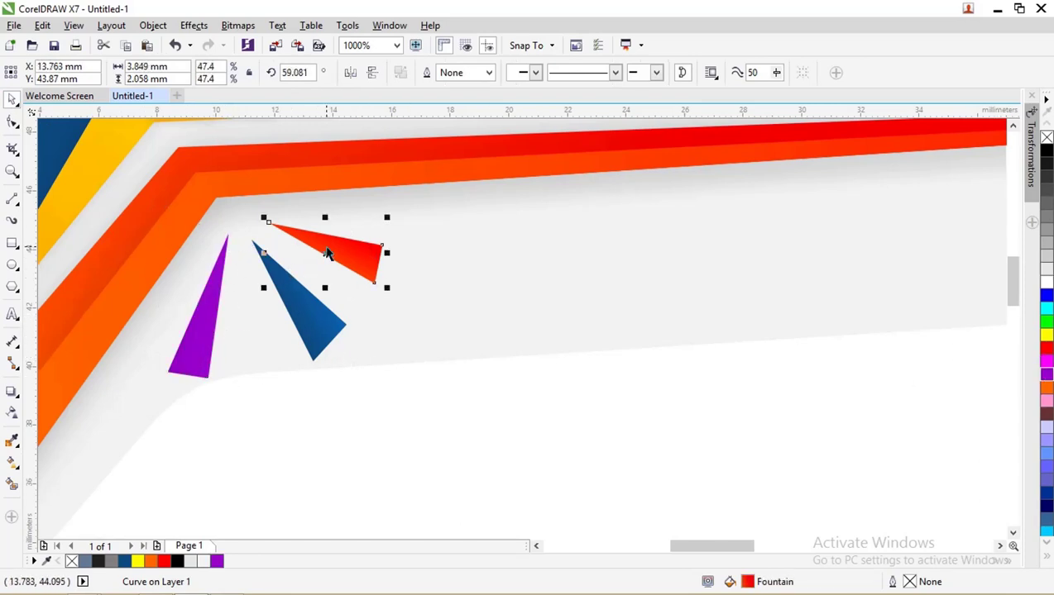
click(1048, 364)
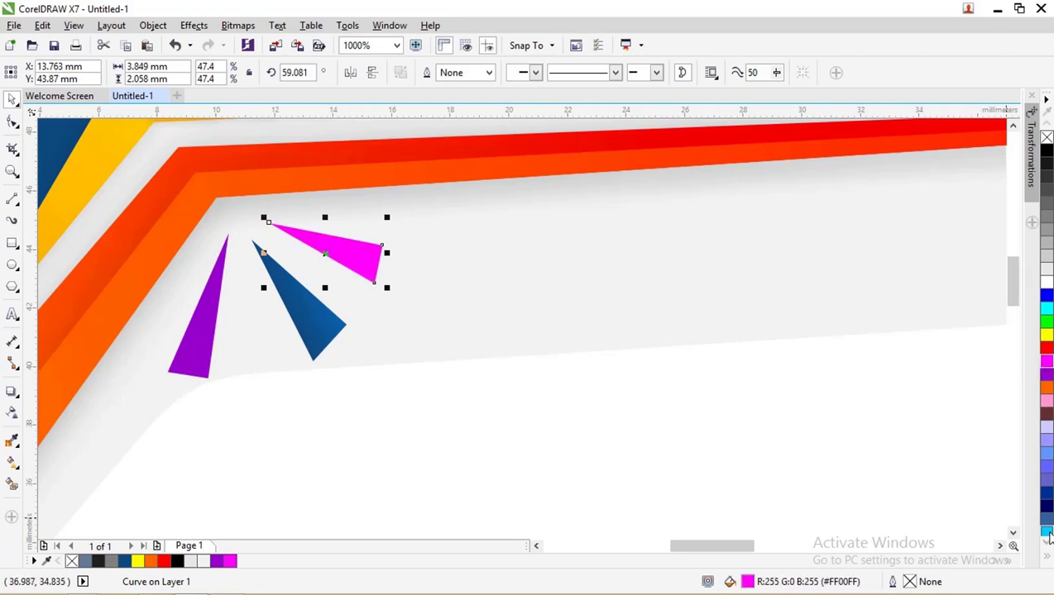
double_click(755, 583)
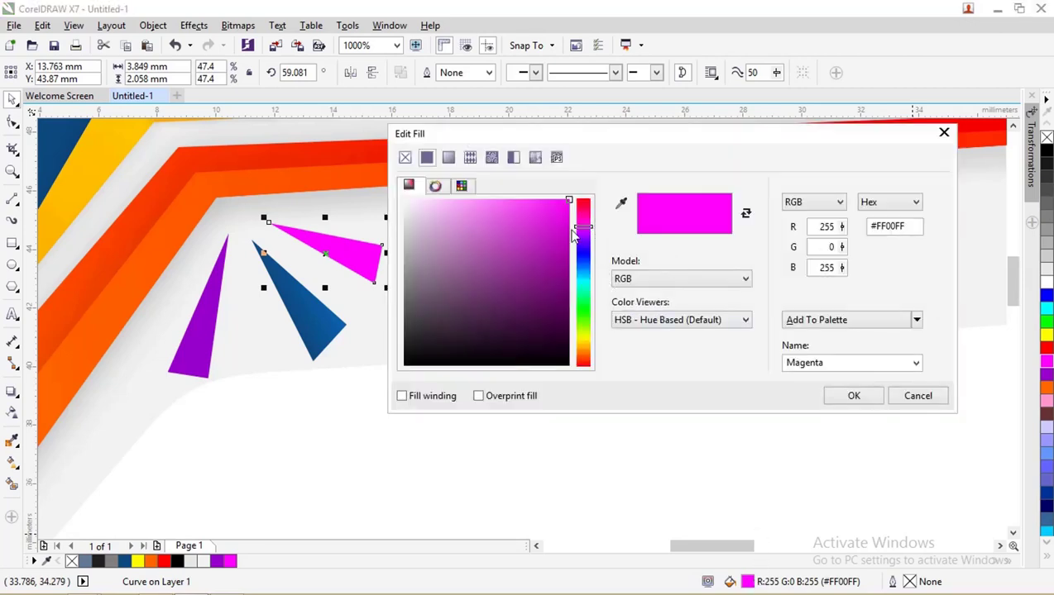
drag(568, 203, 572, 237)
click(853, 396)
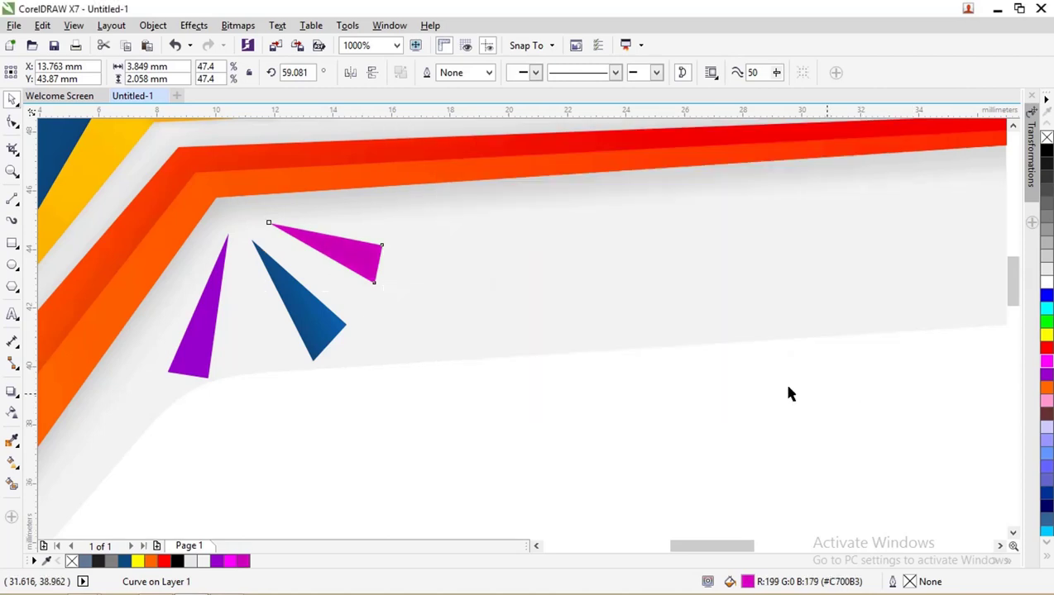
scroll(113, 239, down, 5)
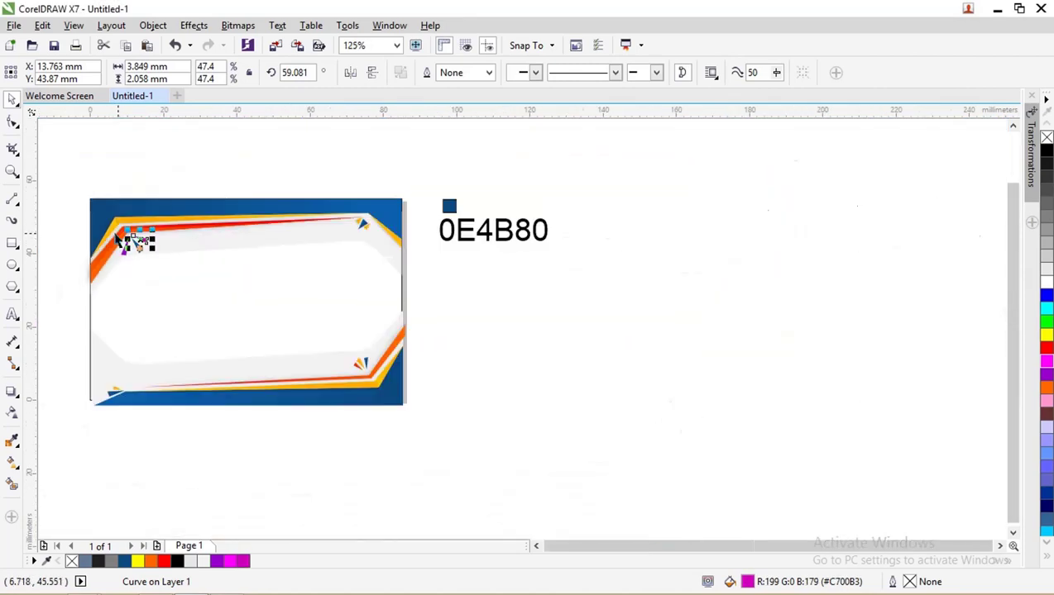
click(315, 173)
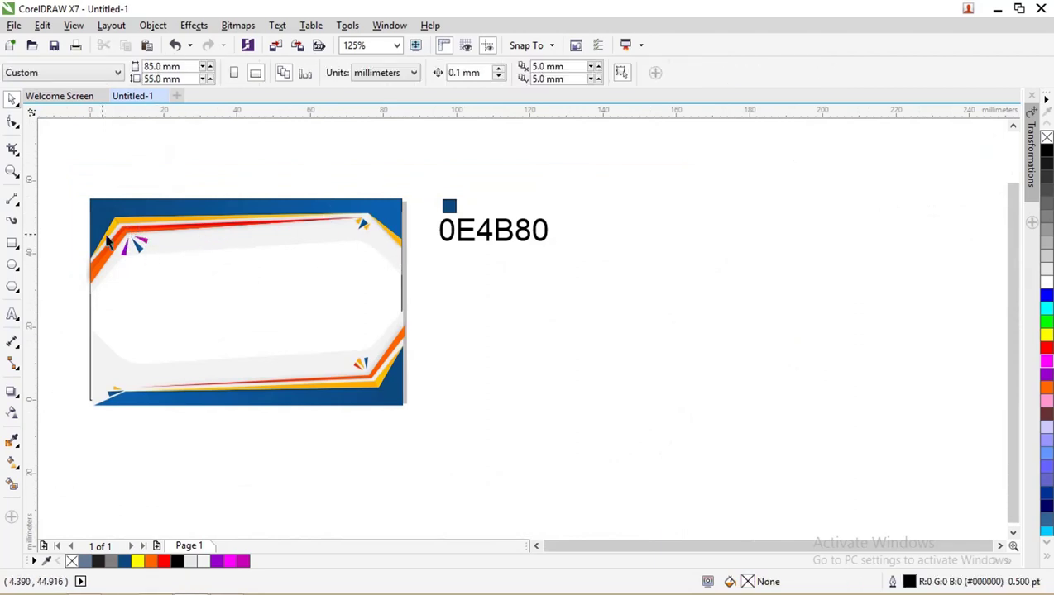
- Move the blue colour swatch and its 0E4B80 label from beside the card to the empty area below it
scroll(106, 239, up, 1)
scroll(94, 231, down, 1)
drag(570, 282, 424, 172)
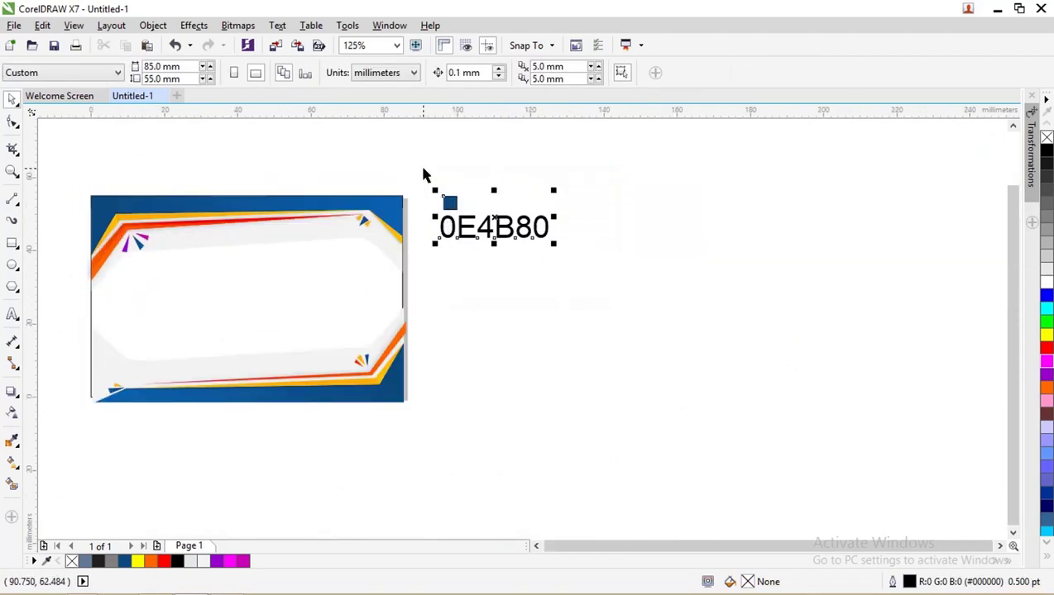
drag(483, 230, 346, 497)
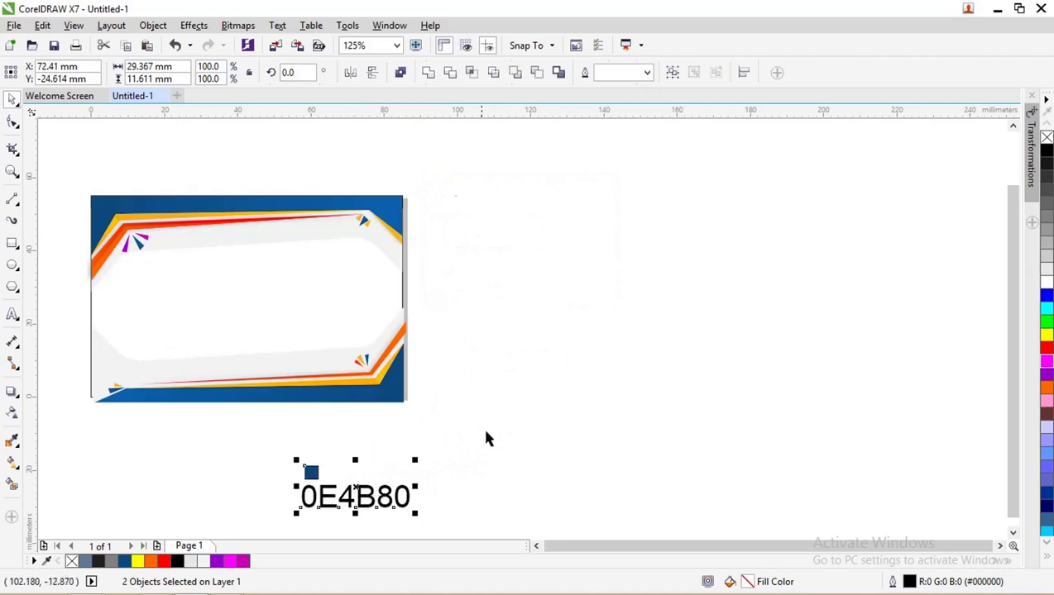
- Place a copy of the complete card artwork in the empty space to the right of the original, level with it
click(477, 427)
drag(477, 427, 56, 173)
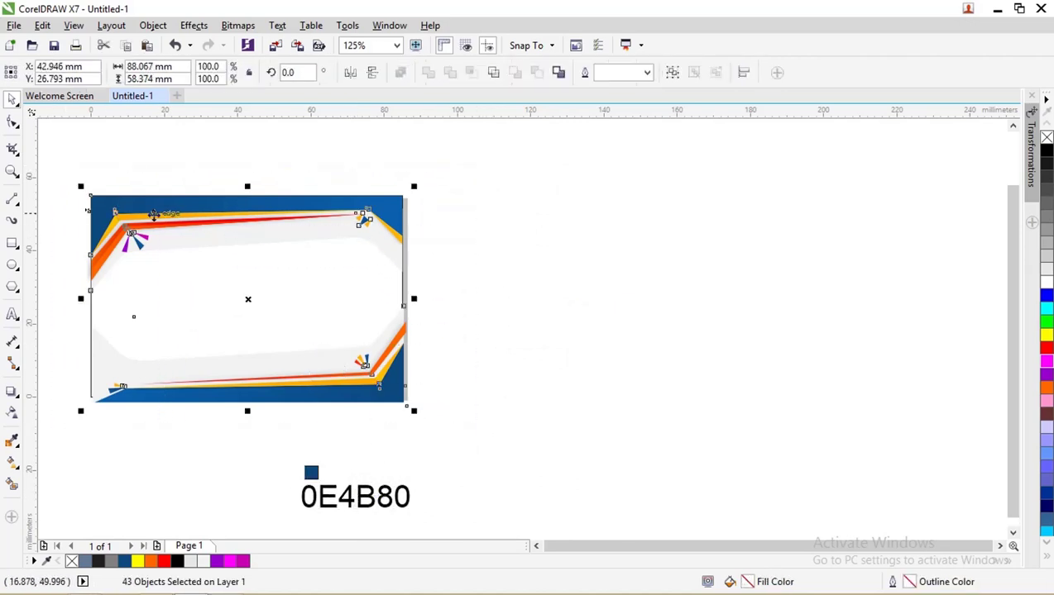
drag(153, 211, 578, 185)
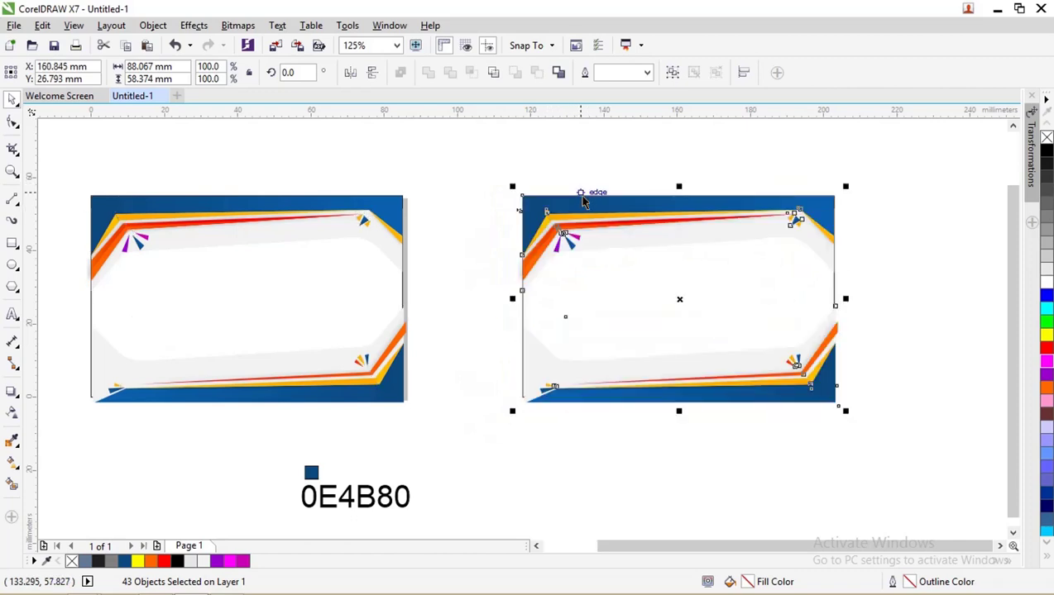
- Move the blue swatch and its 0E4B80 label below the copied card
click(447, 190)
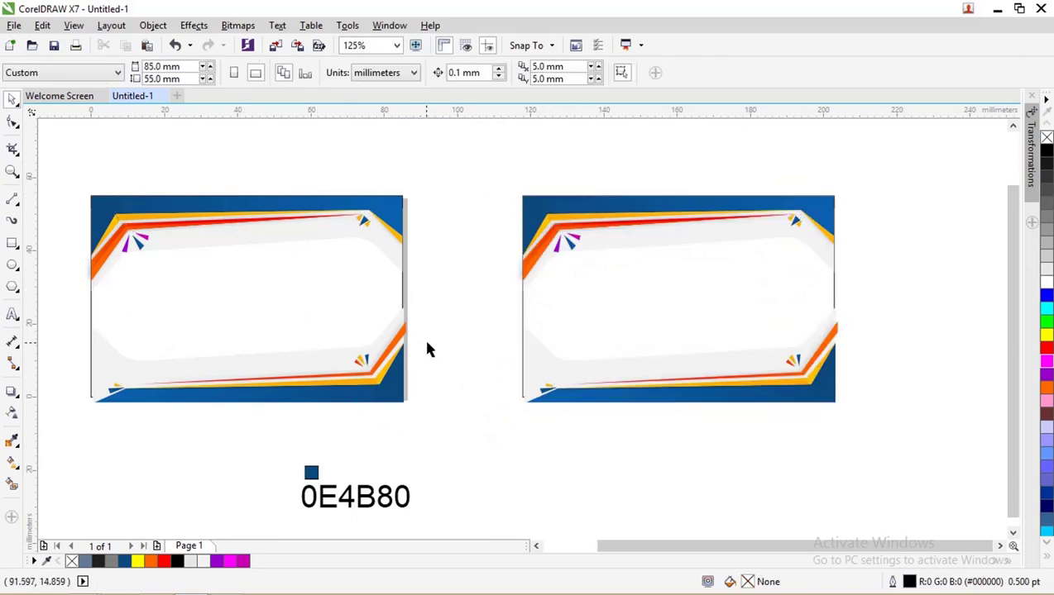
drag(453, 527, 252, 445)
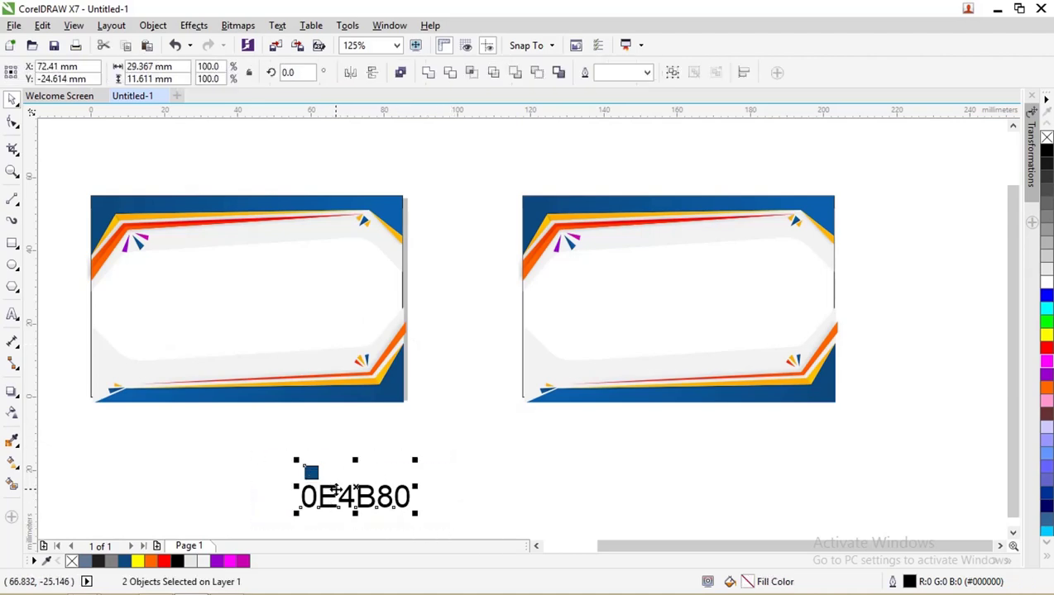
drag(333, 494, 703, 500)
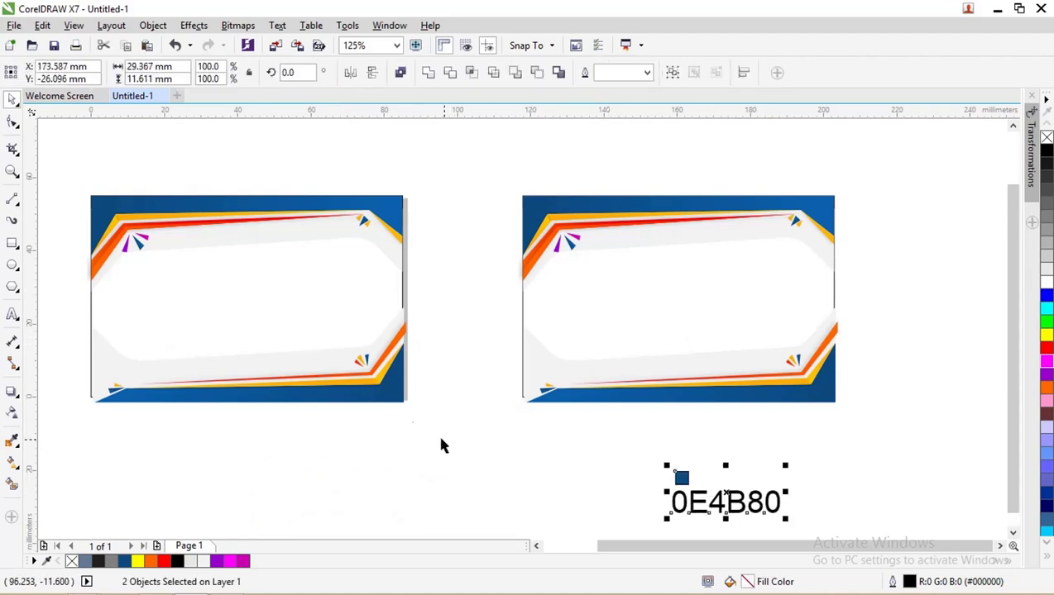
- Enlarge the original card artwork from its centre to about 101.1 x 67 mm, and reduce its width to about 95.1 mm
drag(441, 445, 56, 164)
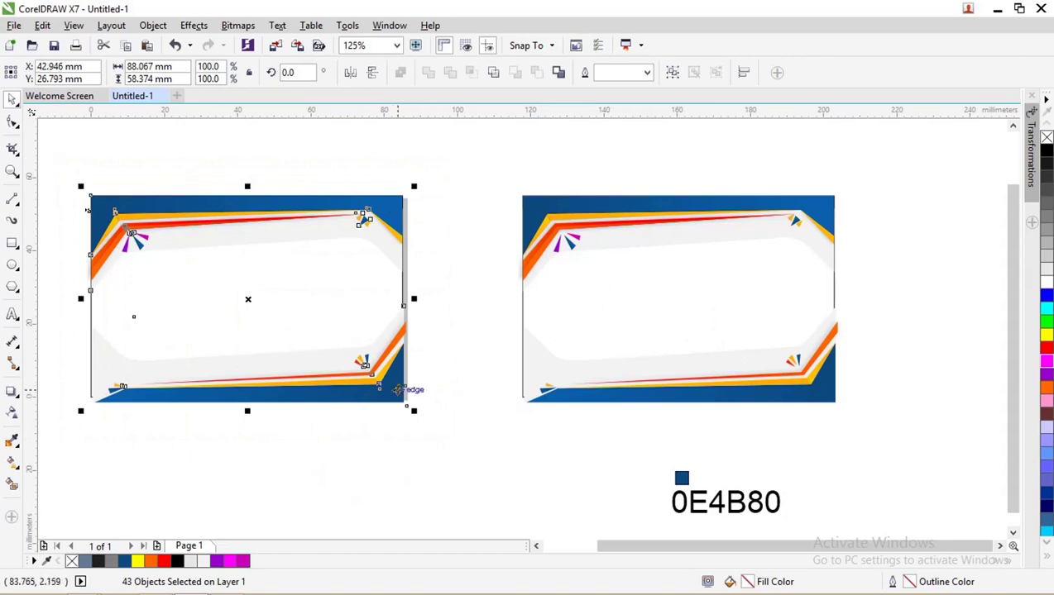
drag(415, 412, 437, 431)
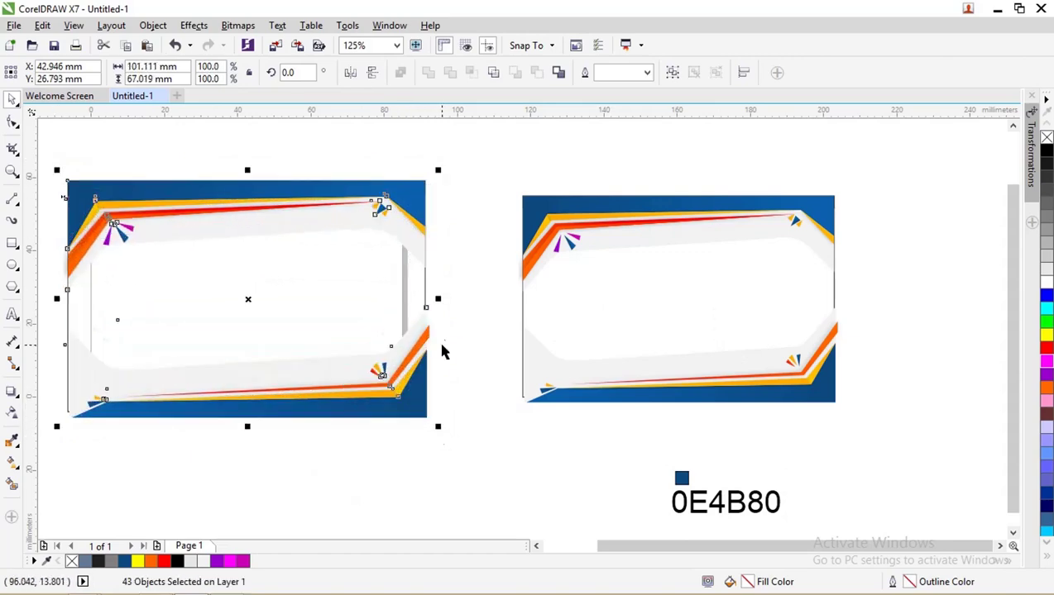
drag(435, 300, 416, 299)
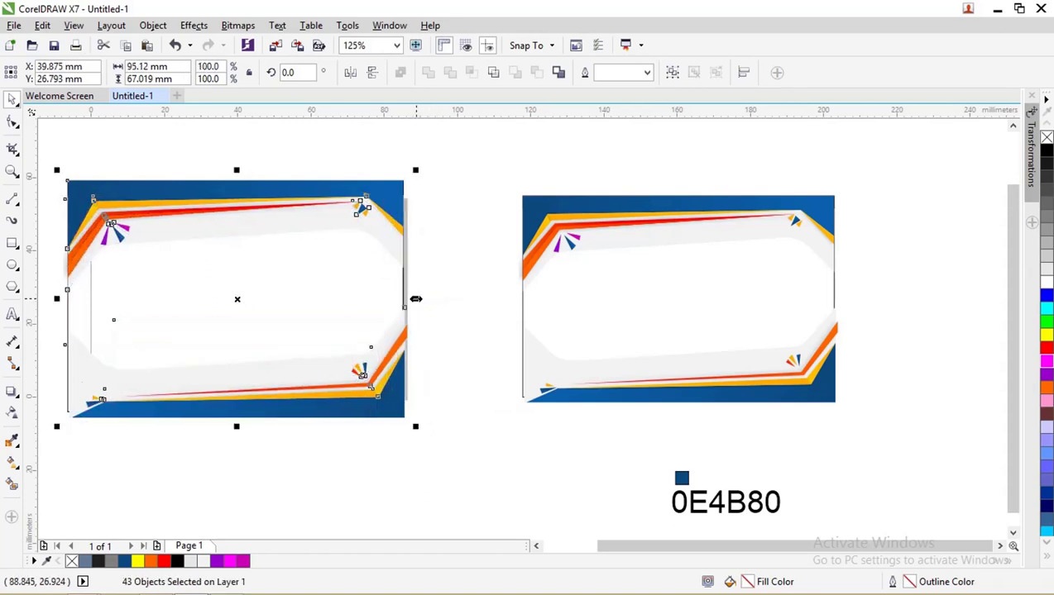
- Rotate the enlarged original artwork by 2.82 degrees and centre it horizontally at about X 42.1 mm
click(402, 192)
drag(415, 174, 394, 201)
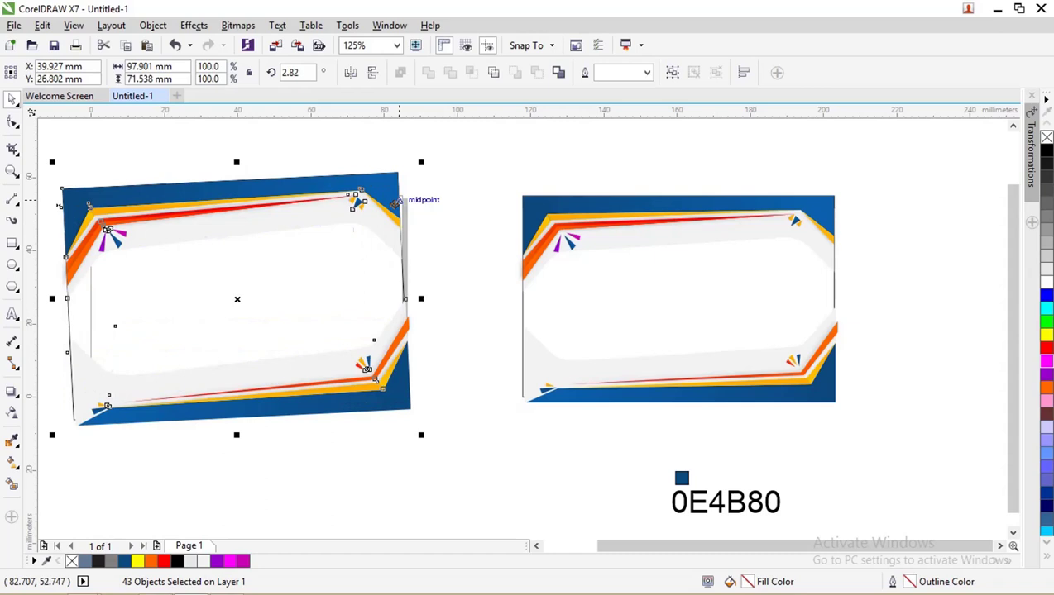
key(ctrl+z)
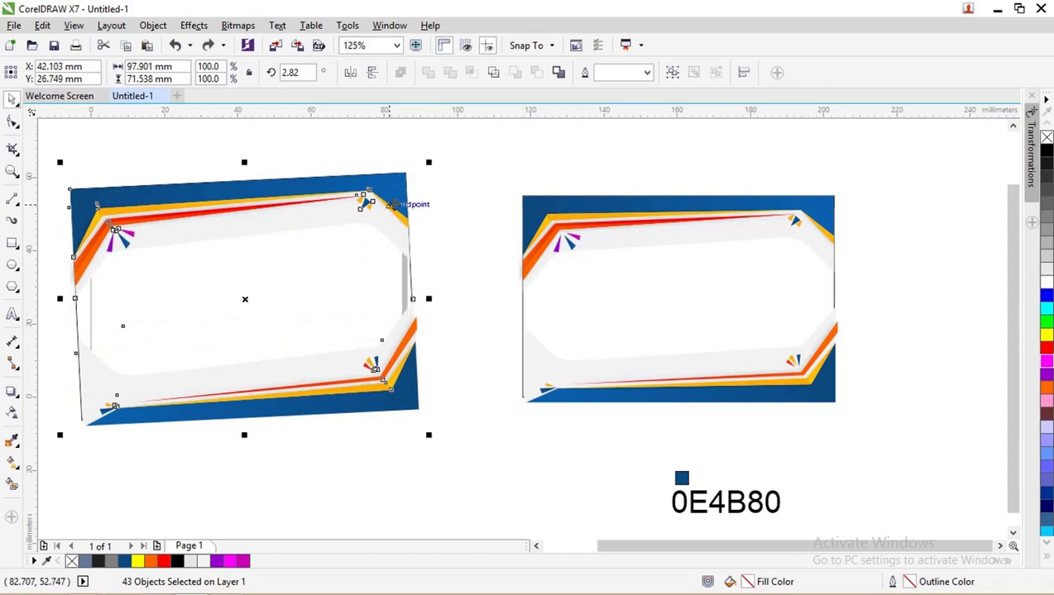
- Add an 85 x 55 mm page-sized rectangle over the rotated artwork
key(s)
click(308, 282)
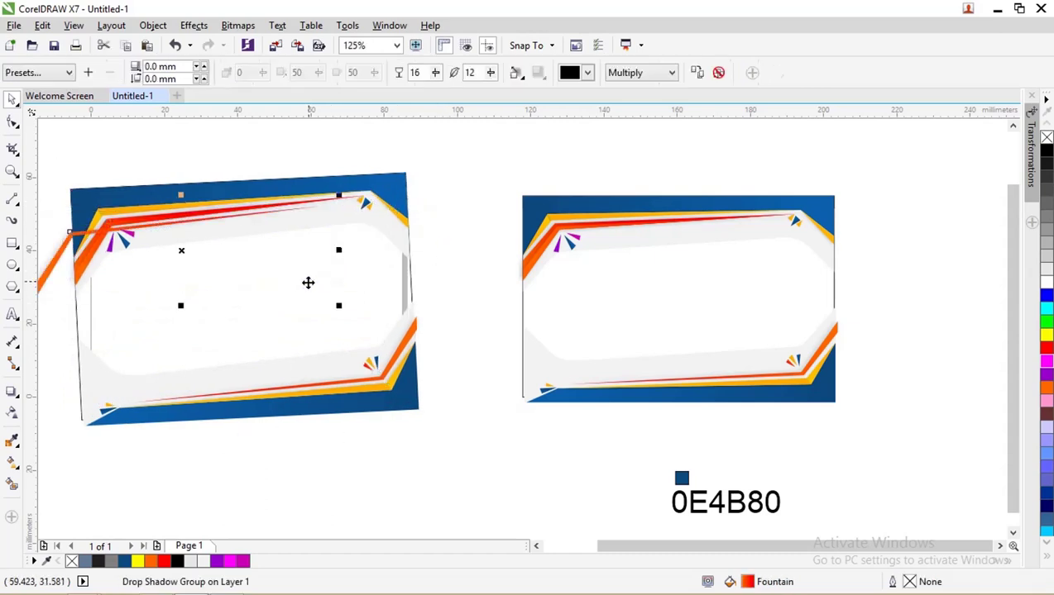
click(14, 243)
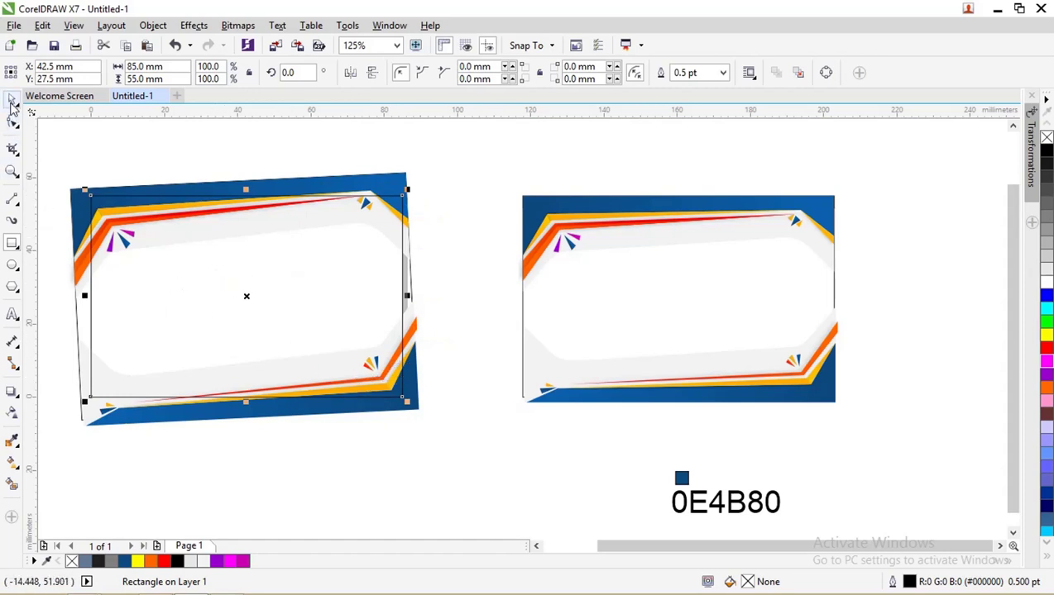
click(148, 147)
click(84, 206)
- Group all the objects of the rotated artwork together with the page-sized rectangle
drag(85, 207, 443, 438)
shift+click(402, 216)
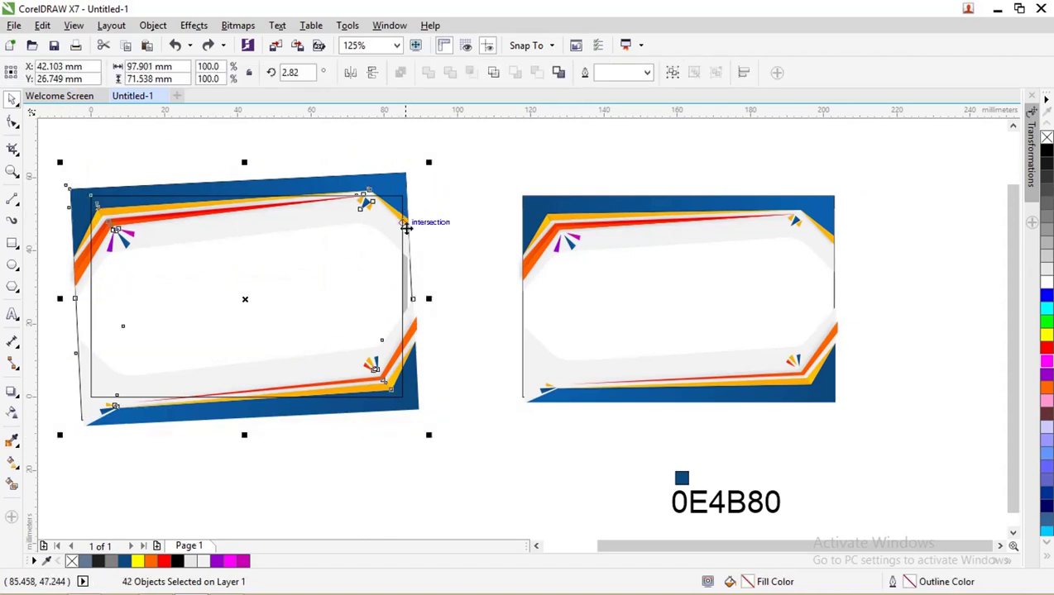
click(454, 273)
click(466, 430)
drag(465, 430, 40, 161)
key(ctrl+g)
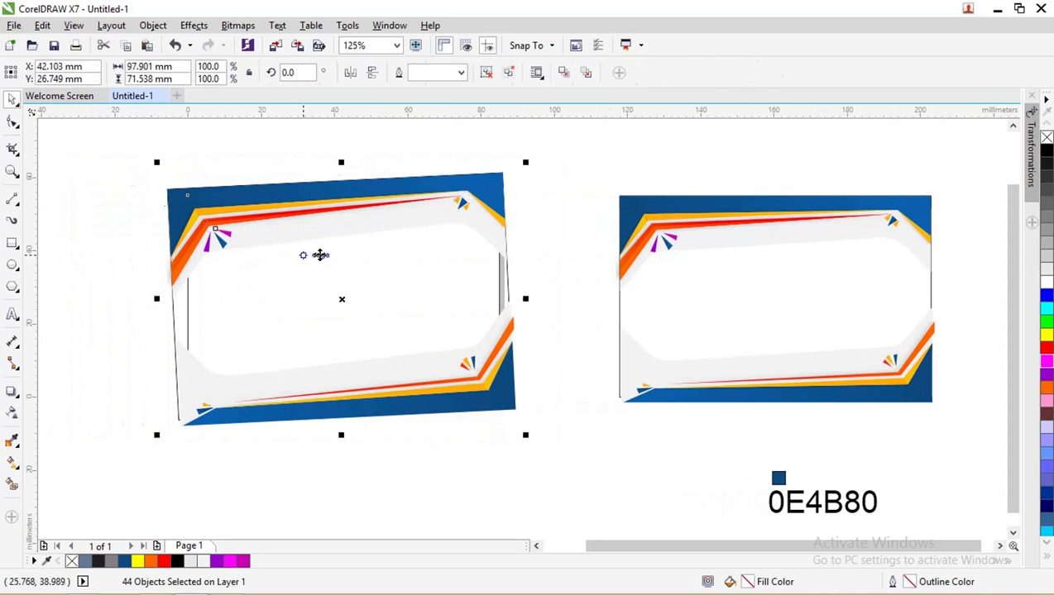
- Add another 85 x 55 mm page-sized rectangle in front of the grouped artwork as a page frame
click(12, 244)
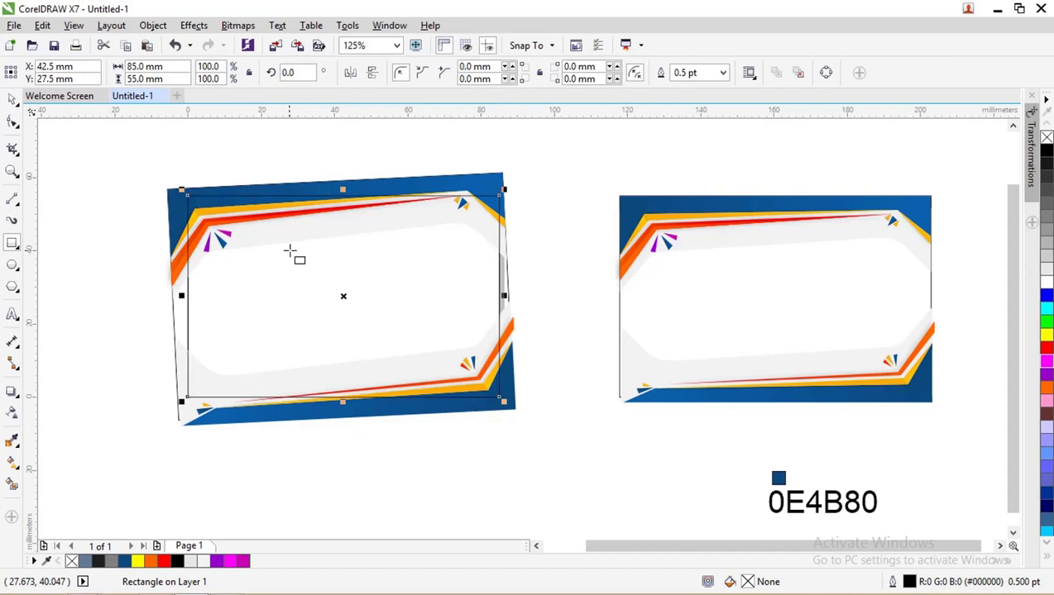
scroll(501, 197, down, 2)
scroll(482, 240, up, 2)
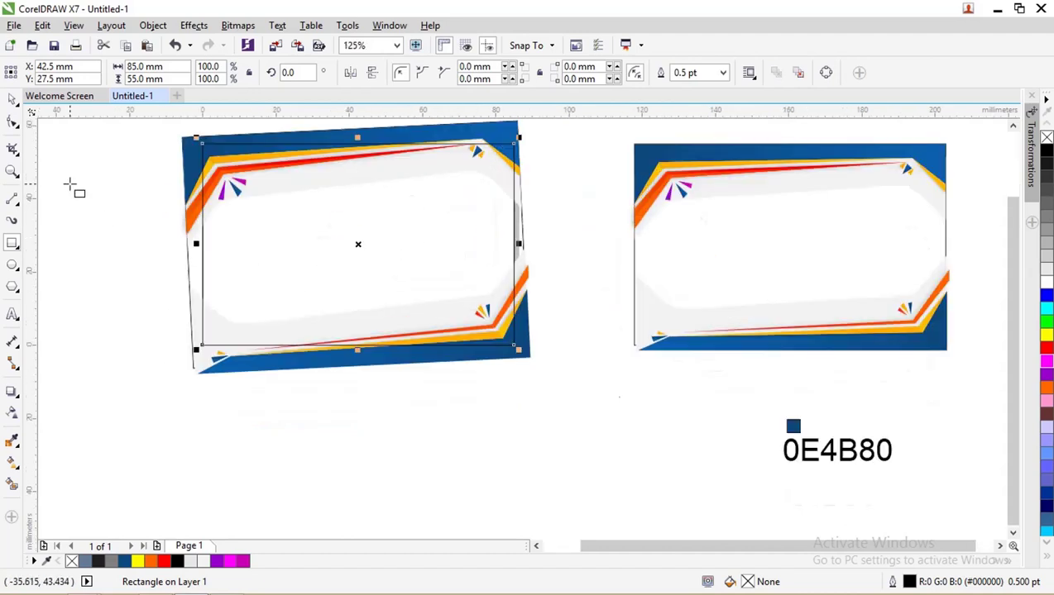
click(11, 101)
click(557, 364)
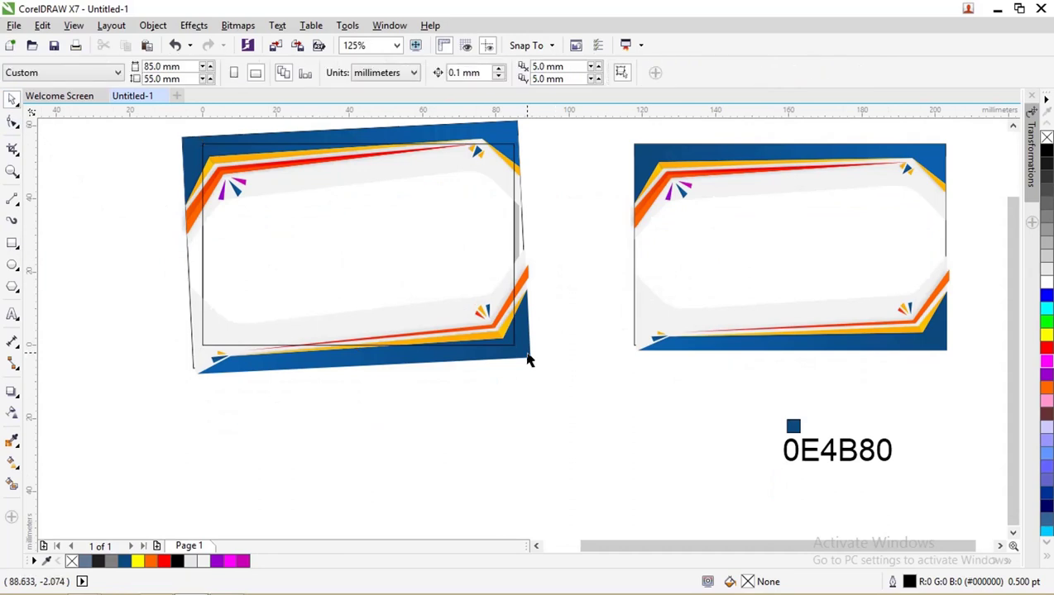
- Rotate the artwork group to 359.441 degrees and shift it down to about Y 25.45 mm
click(514, 198)
drag(1012, 273, 1012, 250)
click(575, 161)
click(509, 187)
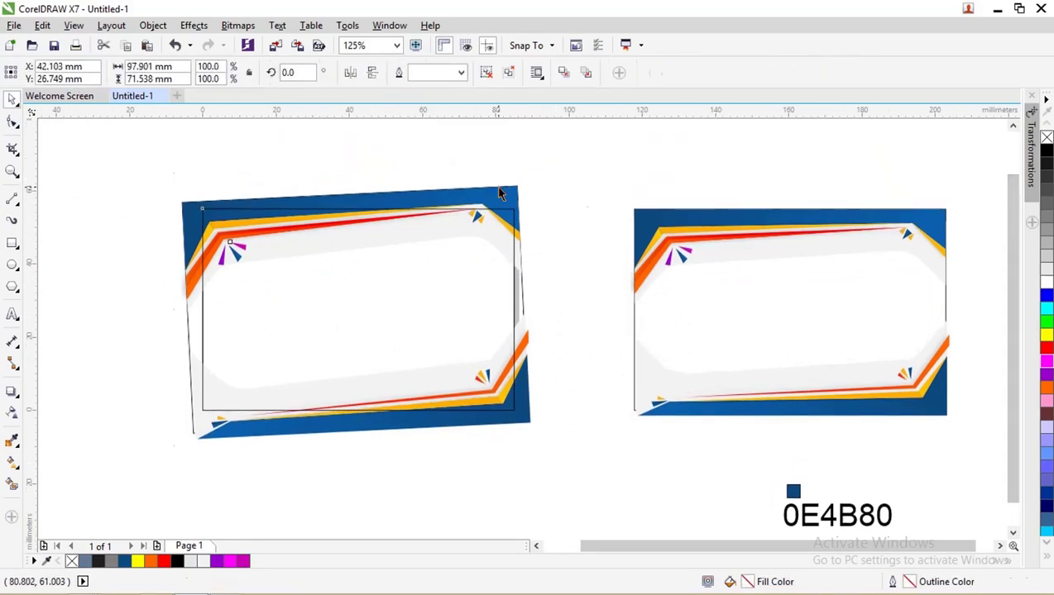
drag(541, 176, 541, 180)
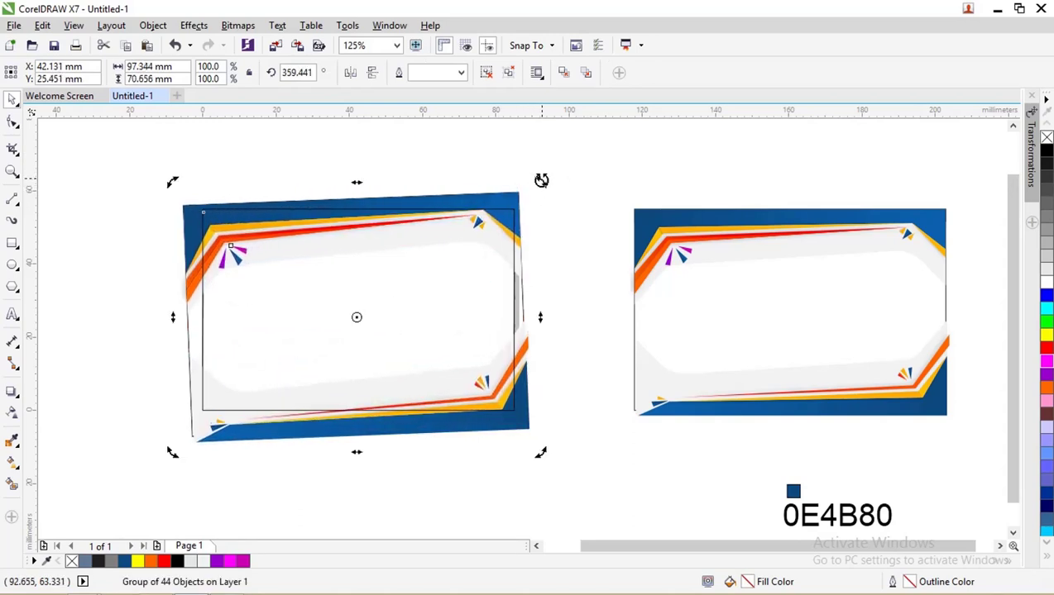
click(587, 306)
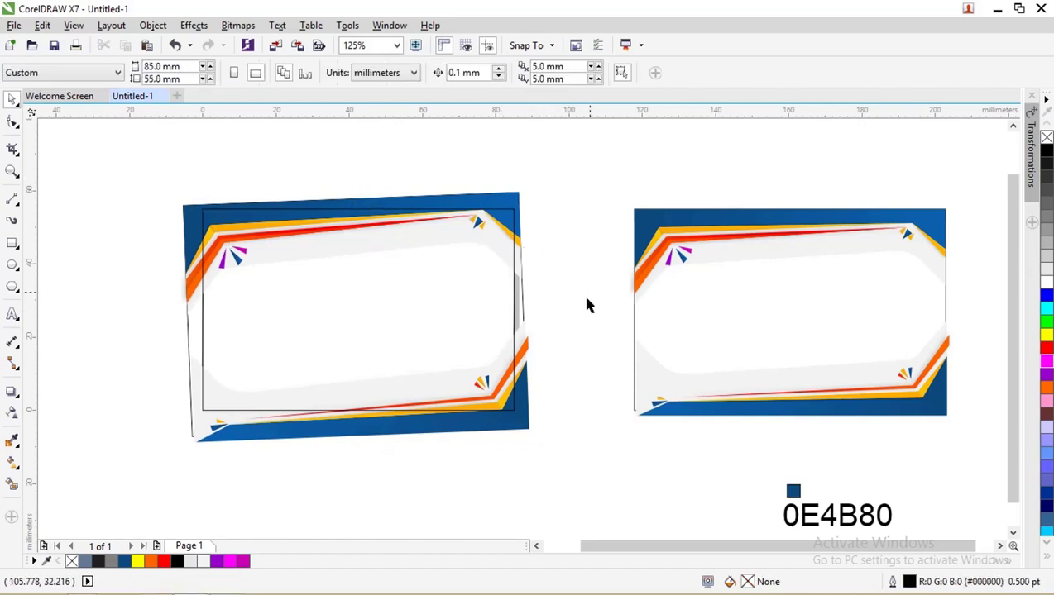
- Ungroup the tilted artwork and shift its lower stripes and accents slightly upward together
click(521, 424)
right_click(526, 426)
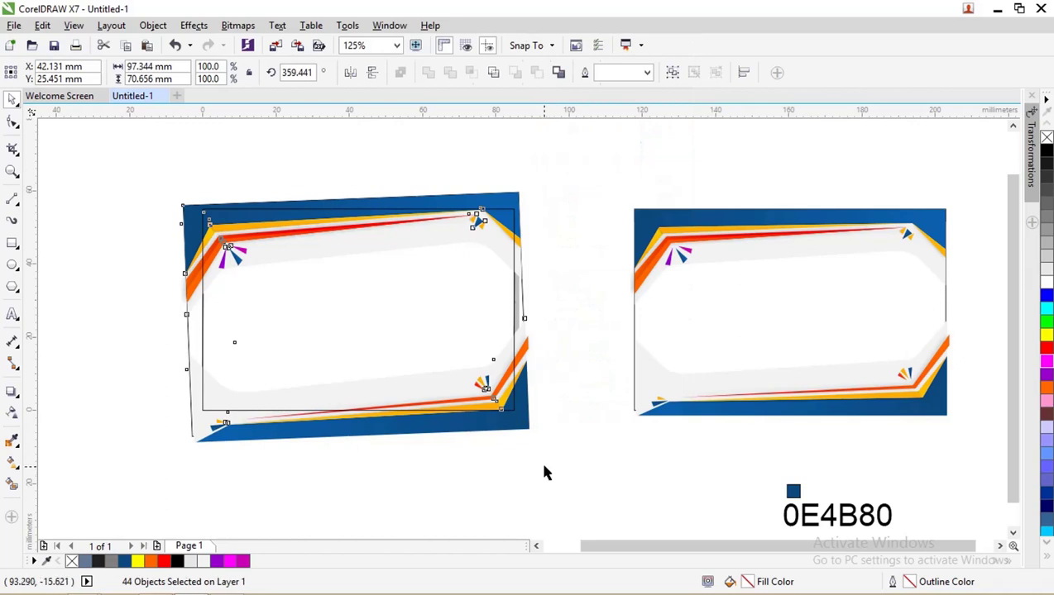
drag(580, 480, 166, 307)
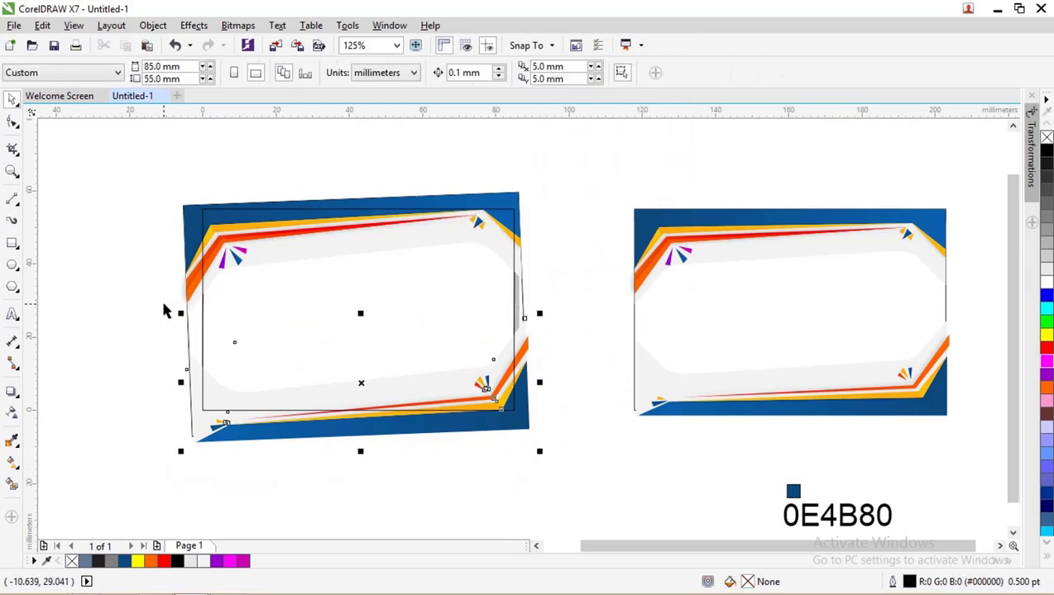
drag(259, 435, 256, 433)
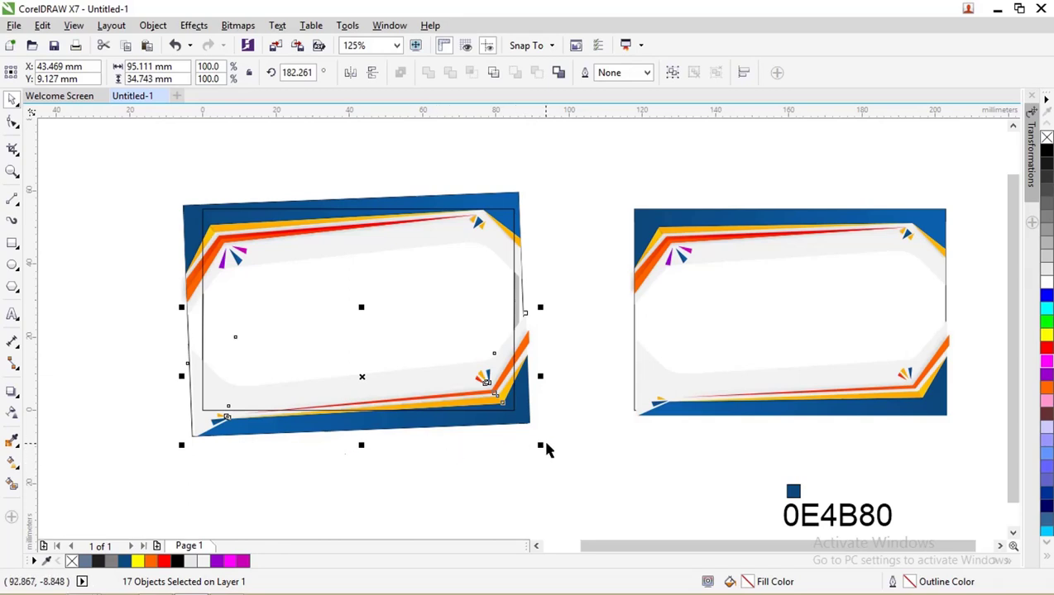
- Enlarge the lower stripes and accents together to about 100.1 x 36.8 mm and raise them to about Y 19 mm
drag(541, 446, 556, 382)
scroll(511, 367, up, 2)
scroll(533, 400, down, 2)
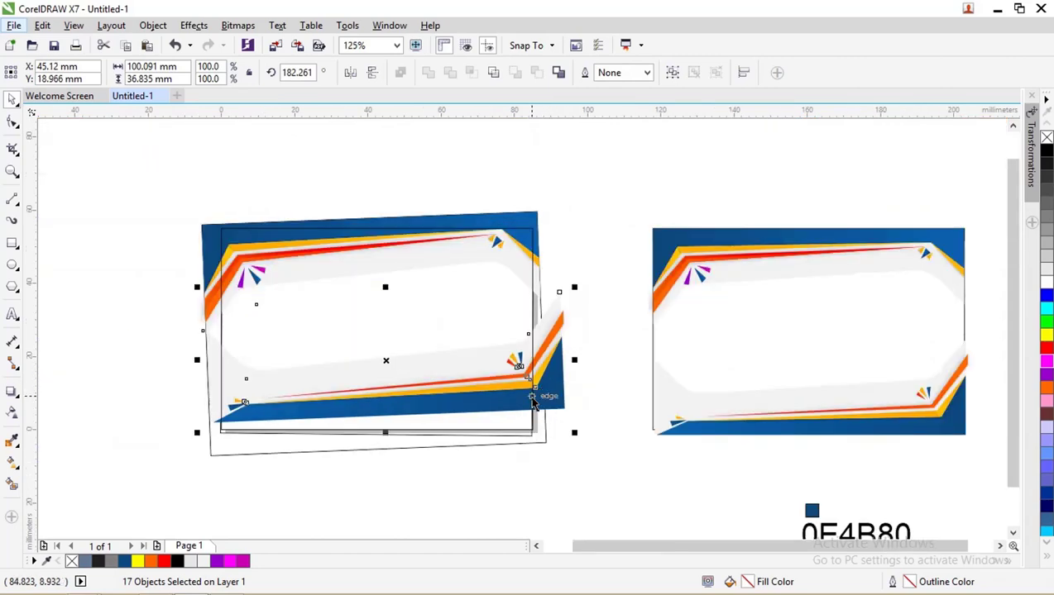
- Rotate the lower stripes and accents slightly counterclockwise and shift them a little right and down
scroll(533, 401, up, 2)
click(565, 401)
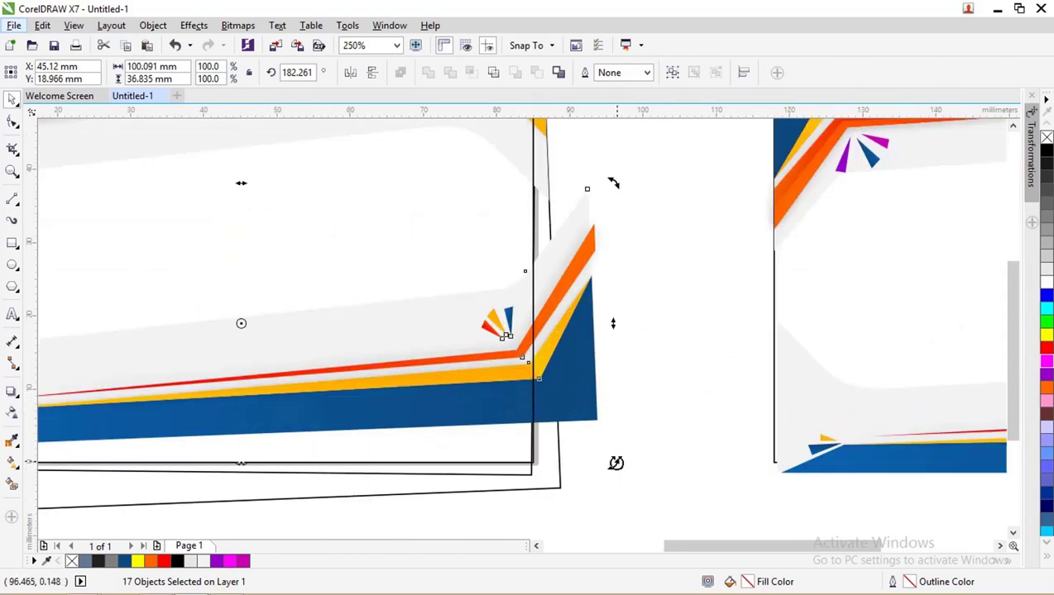
drag(617, 463, 624, 454)
drag(566, 379, 578, 385)
click(647, 386)
scroll(647, 386, down, 3)
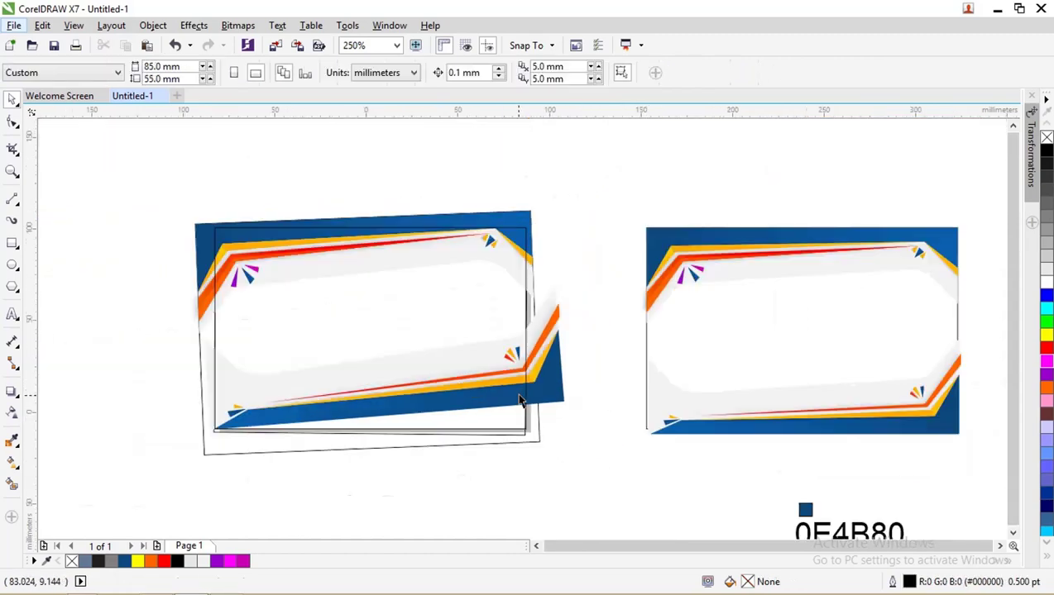
- Try to shift the ungrouped upper stripes and accents slightly right and down
scroll(396, 328, up, 3)
click(362, 309)
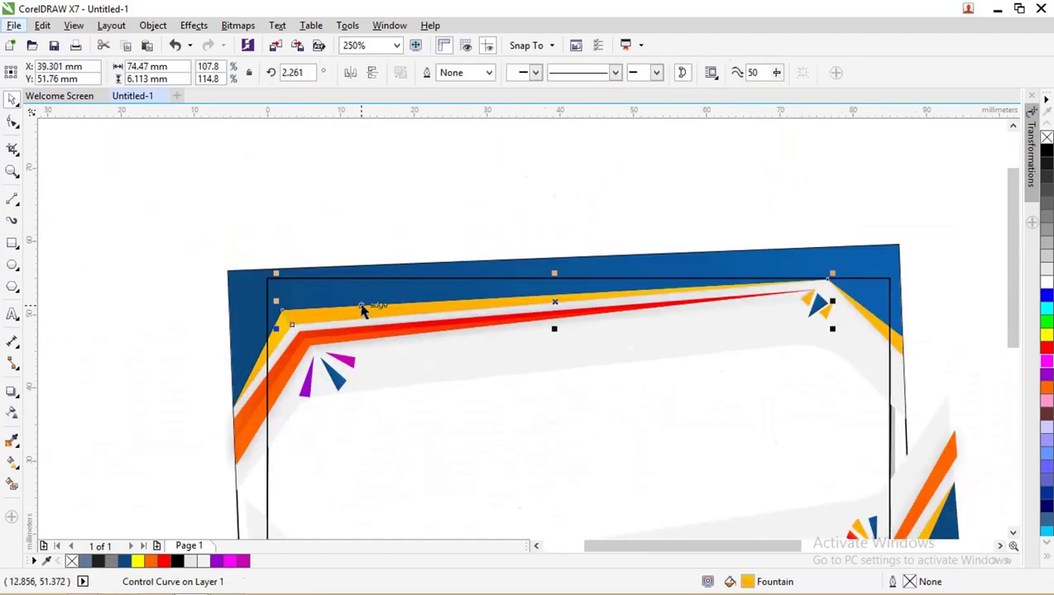
click(246, 239)
scroll(290, 323, down, 2)
drag(252, 278, 686, 421)
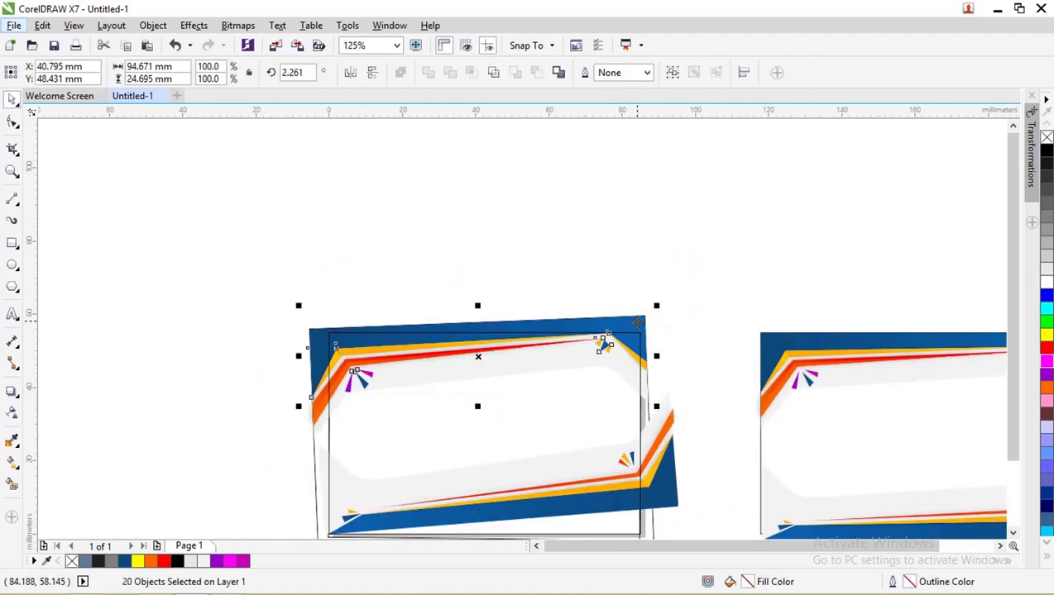
click(637, 321)
click(642, 339)
drag(633, 318, 661, 331)
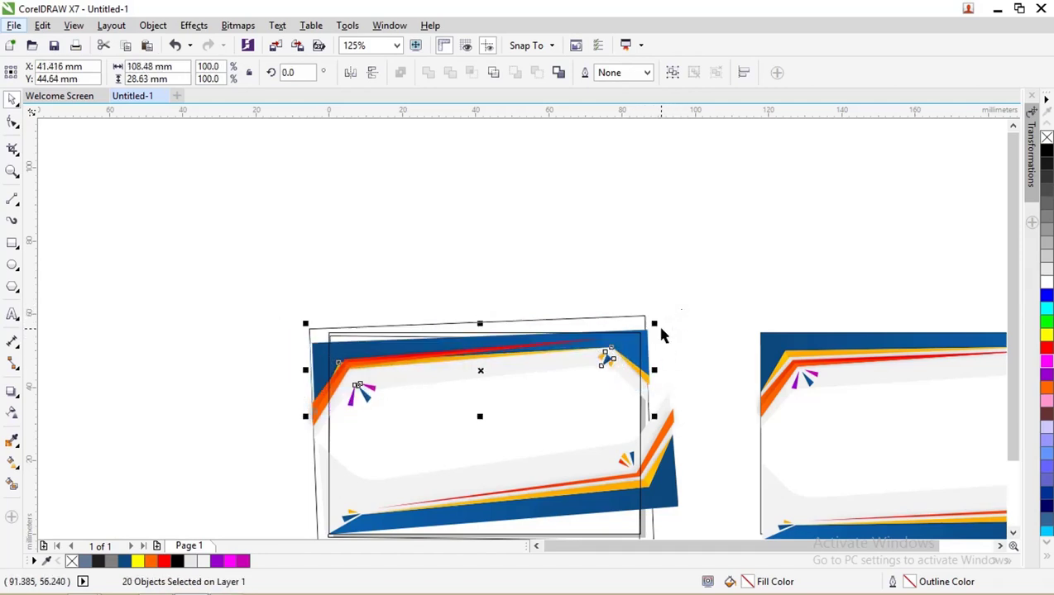
key(ctrl+z)
- Group the upper stripes, band and accents, and move the group slightly right and down
drag(243, 262, 672, 445)
key(ctrl+g)
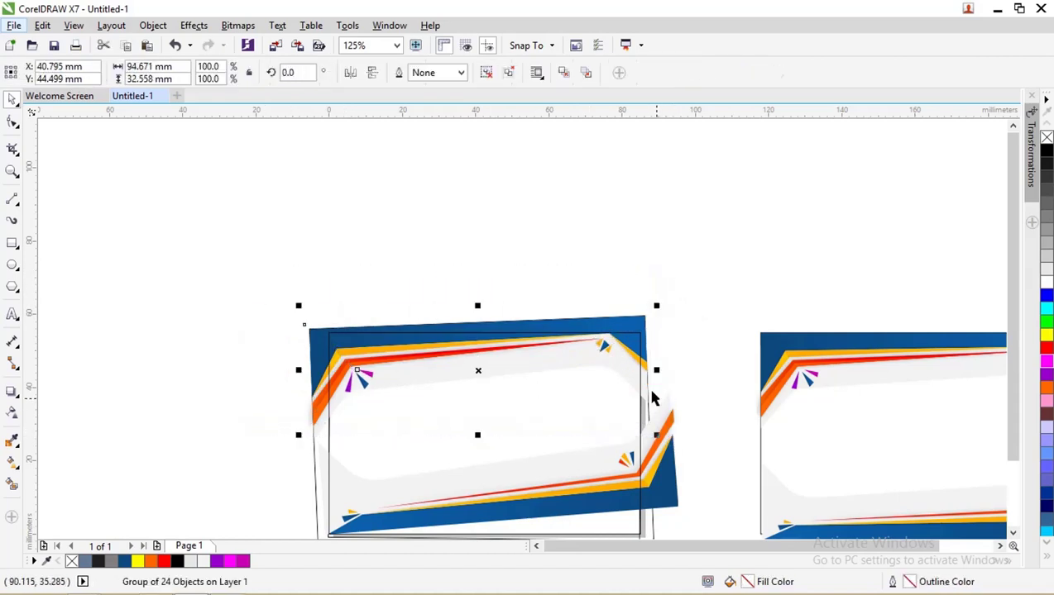
drag(626, 328, 648, 341)
click(705, 452)
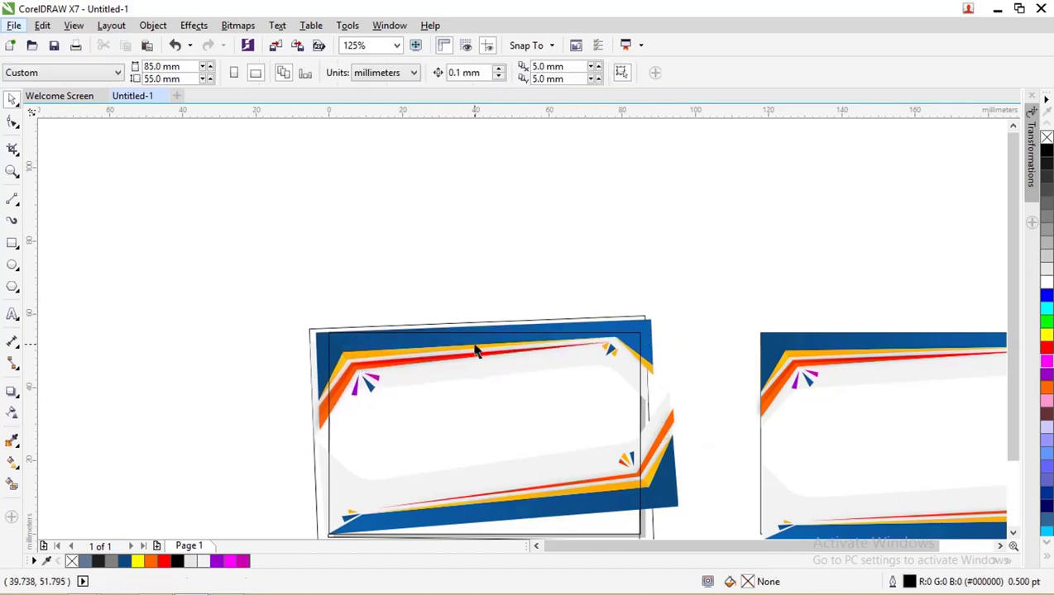
- Nudge the lower orange stripe's drop shadow group down slightly toward the yellow stripe
scroll(517, 466, down, 2)
scroll(533, 456, up, 2)
click(612, 381)
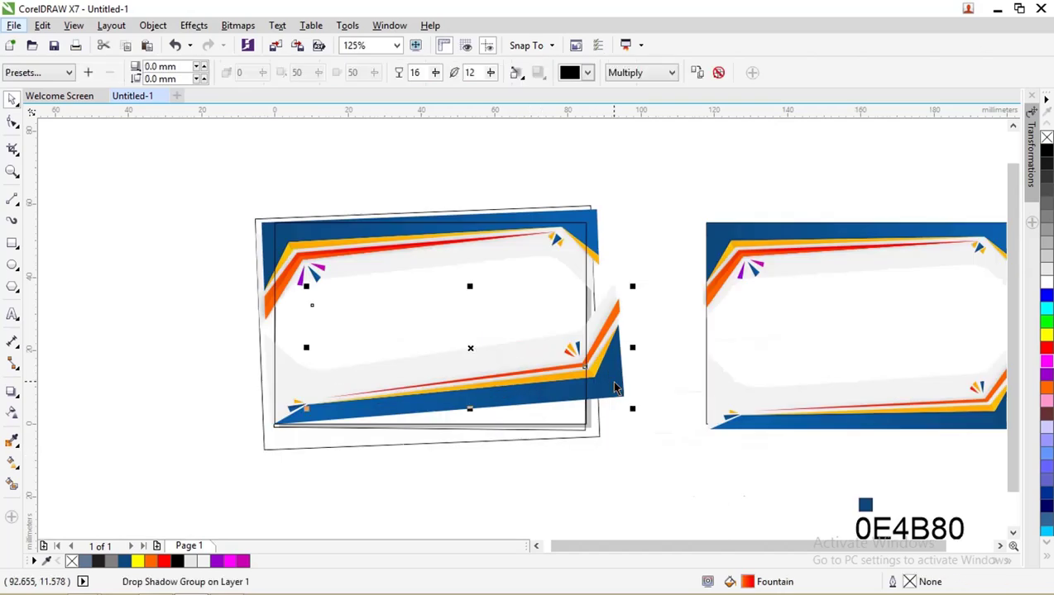
key(Down)
key(Down)
key(Down)
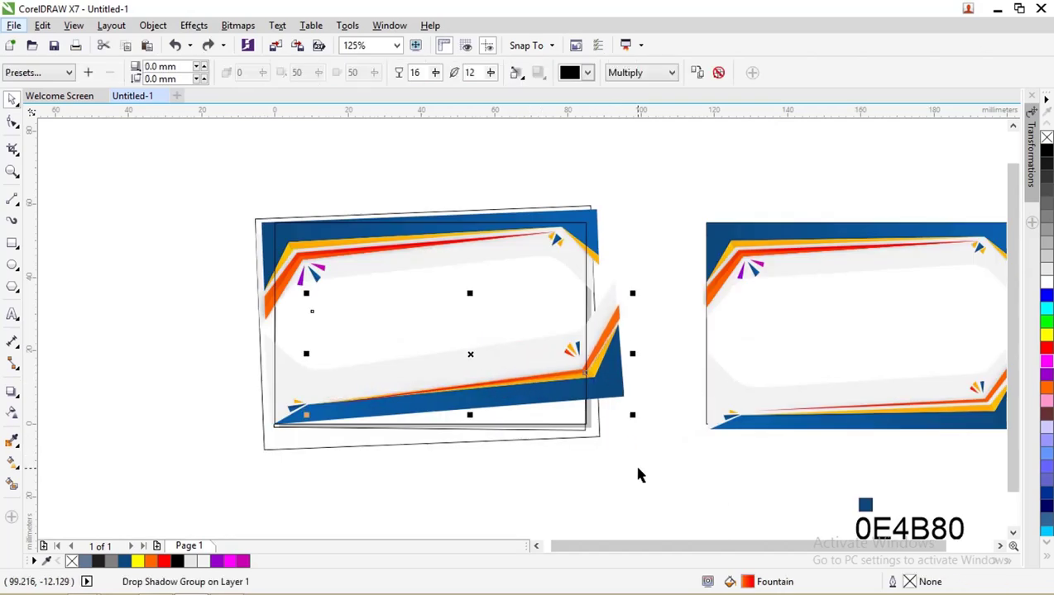
- Nudge the lower orange stripe's drop shadow group up slightly, away from the yellow stripe
key(Up)
key(Up)
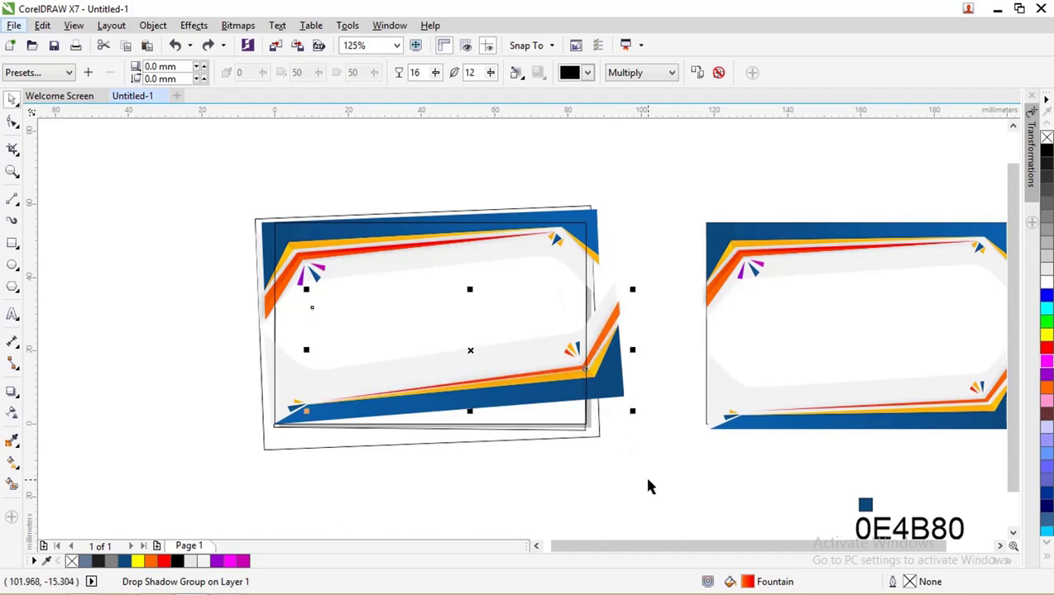
key(Tab)
key(Tab)
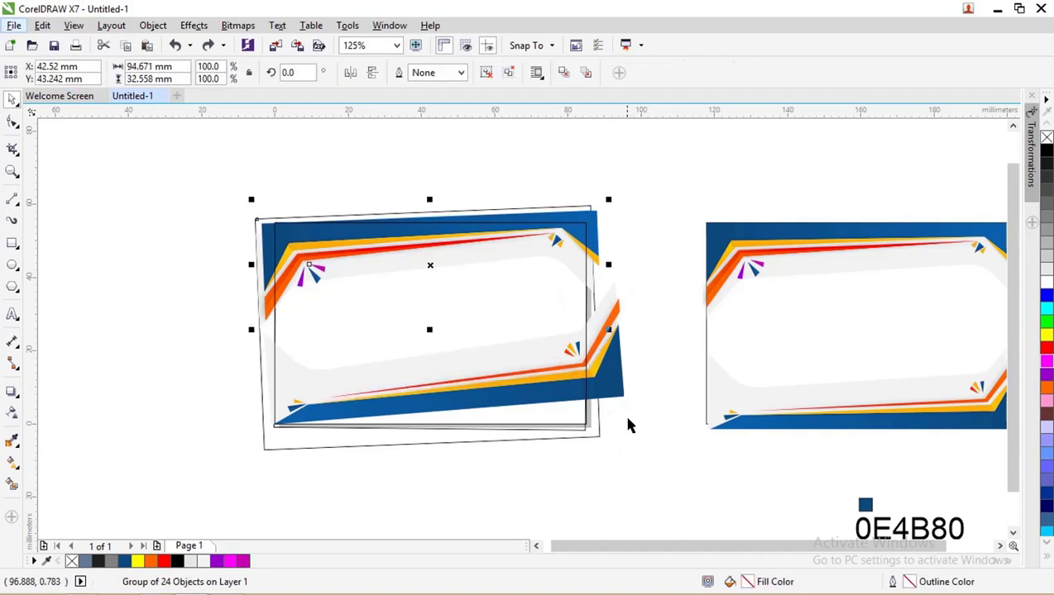
- Reshape the lower blue stripe by moving its outer corner node onto the page frame's lower-right corner
ctrl+click(624, 402)
click(626, 400)
key(F10)
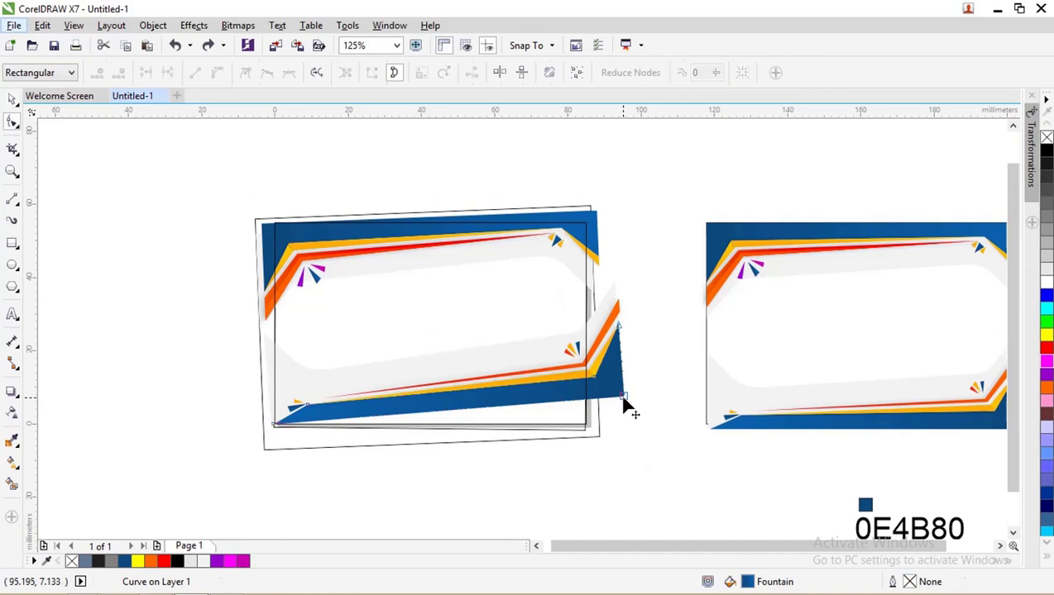
drag(626, 405, 585, 428)
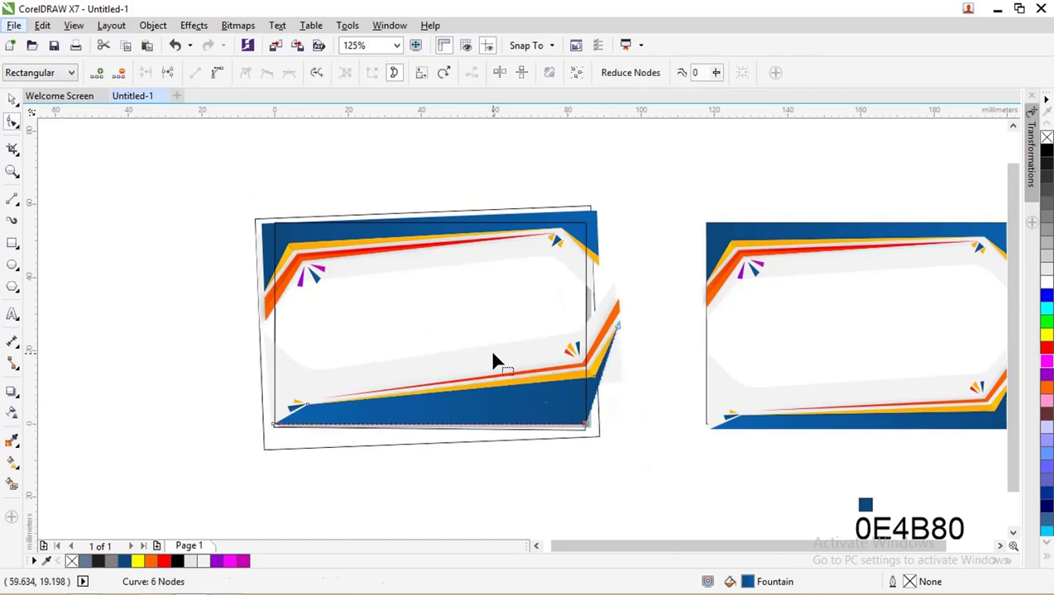
scroll(292, 431, up, 4)
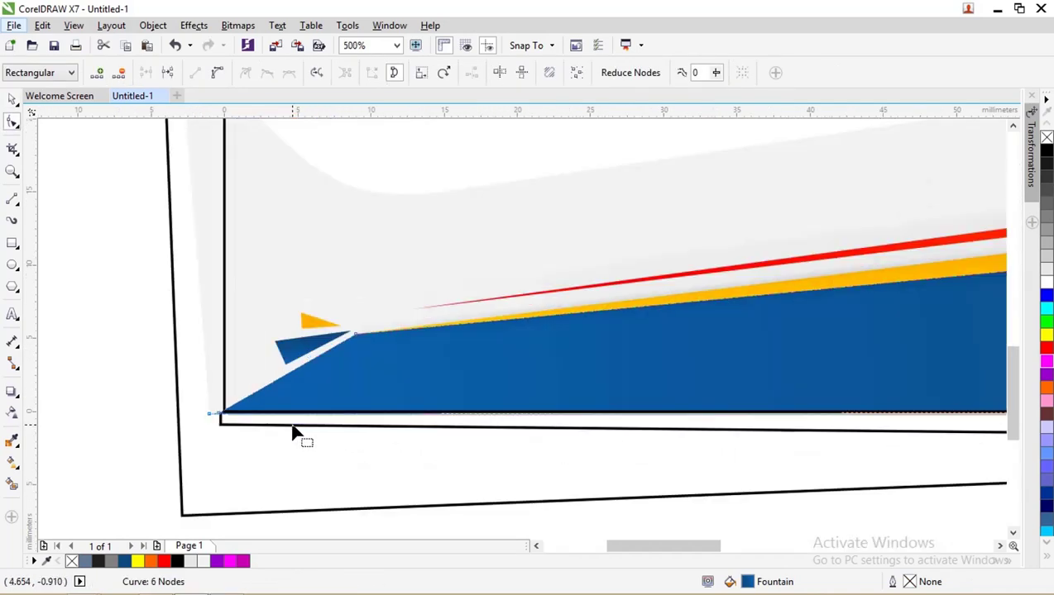
scroll(304, 404, down, 2)
scroll(351, 318, down, 2)
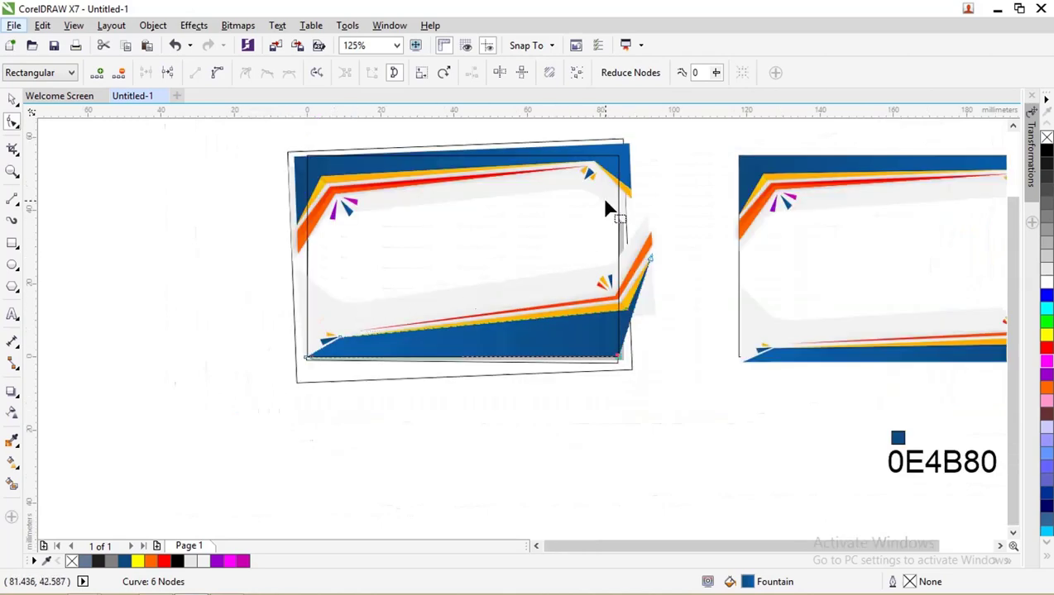
click(12, 100)
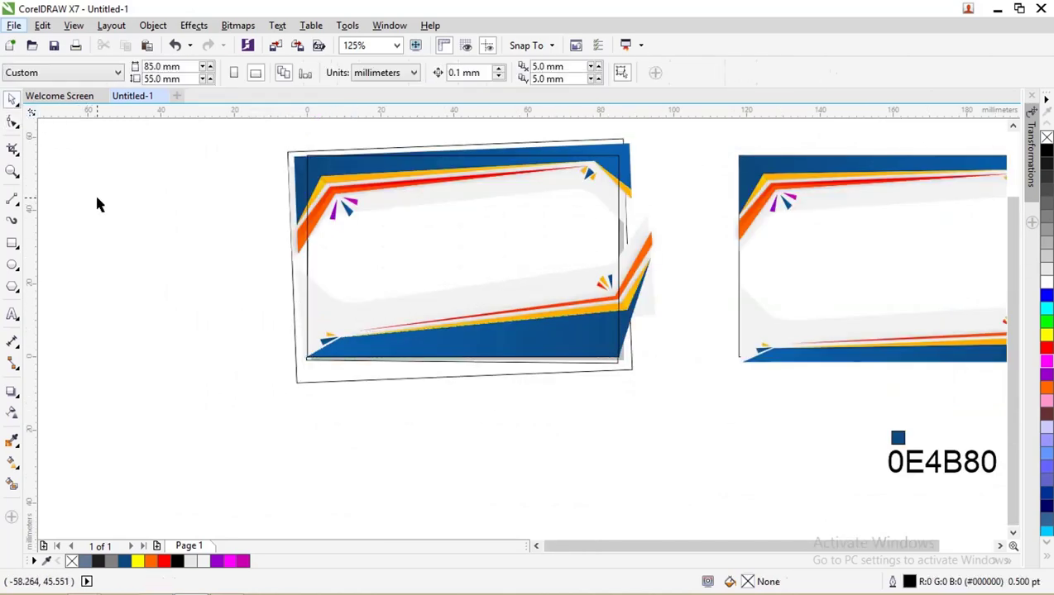
- Group the tilted artwork without the page-sized frame, PowerClip it inside that frame, and remove the frame's outline
scroll(176, 274, down, 2)
scroll(298, 230, up, 2)
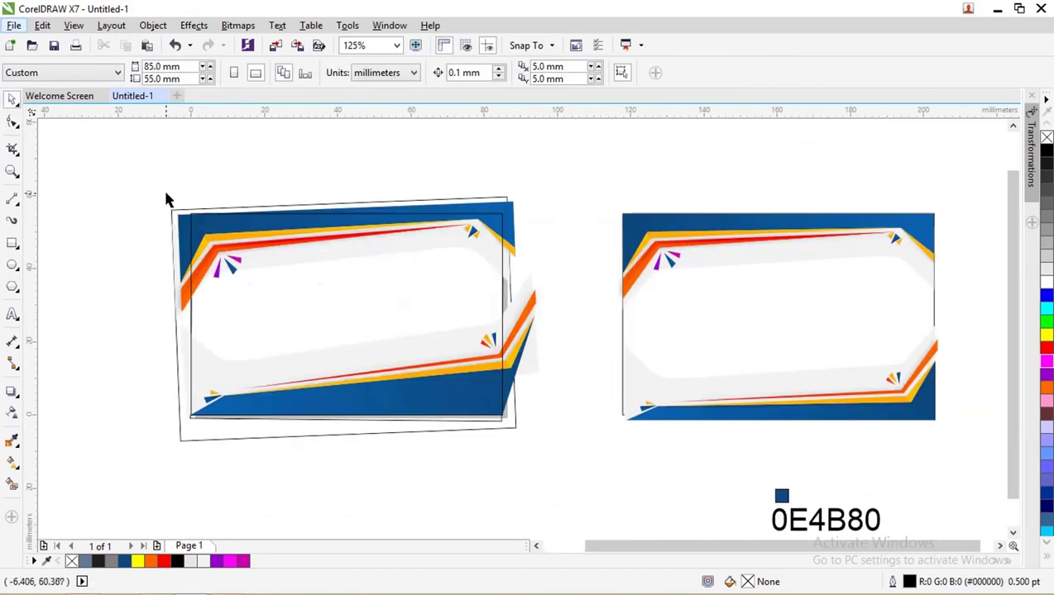
drag(132, 172, 561, 485)
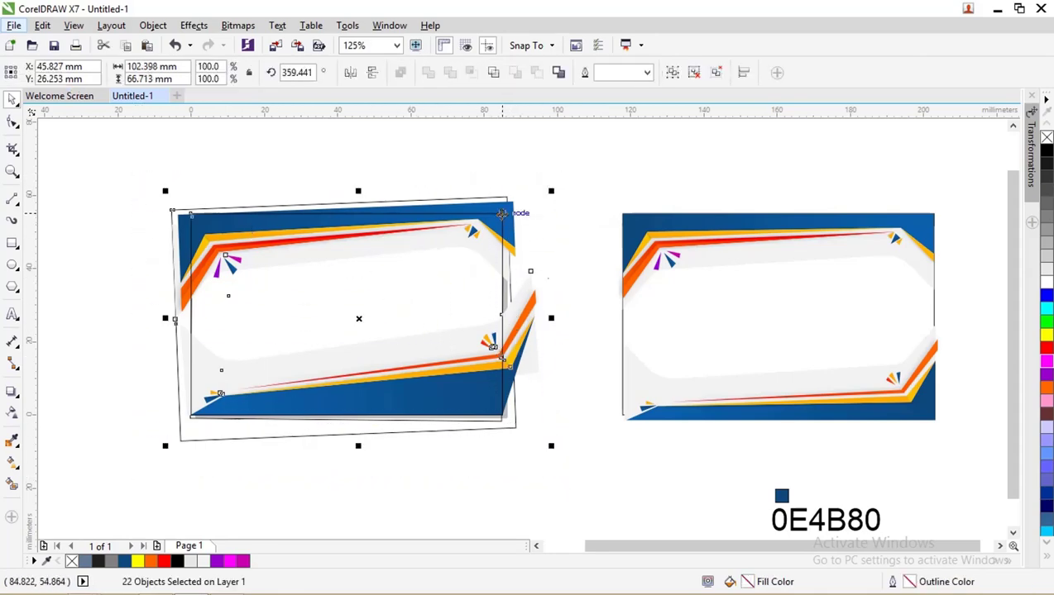
mouse_move(502, 210)
mouse_down()
mouse_move(522, 193)
mouse_move(516, 201)
mouse_up()
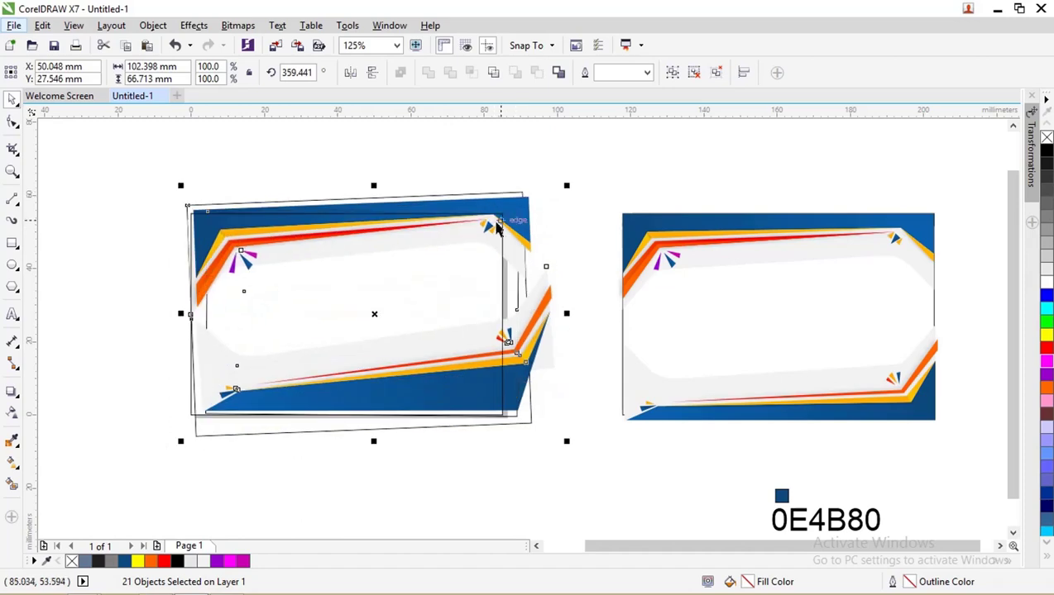
key(ctrl+z)
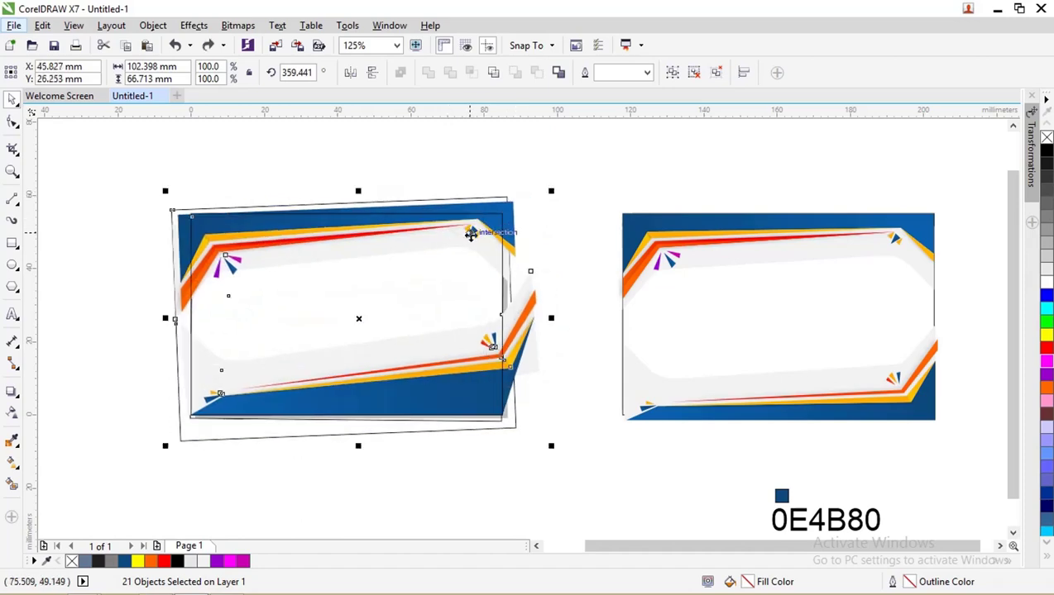
key(ctrl+g)
right_click(493, 204)
click(509, 214)
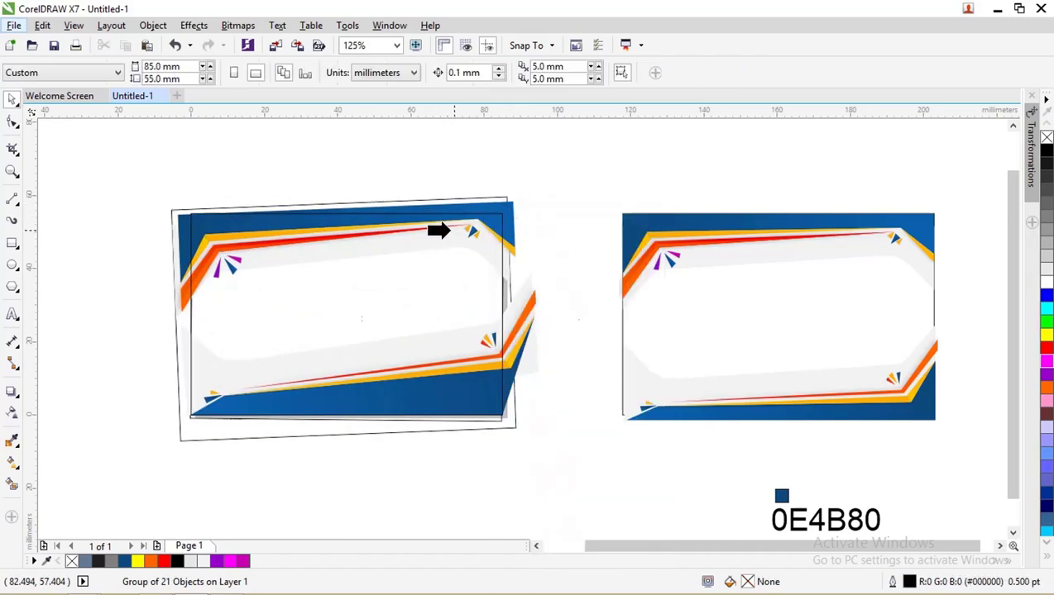
click(436, 214)
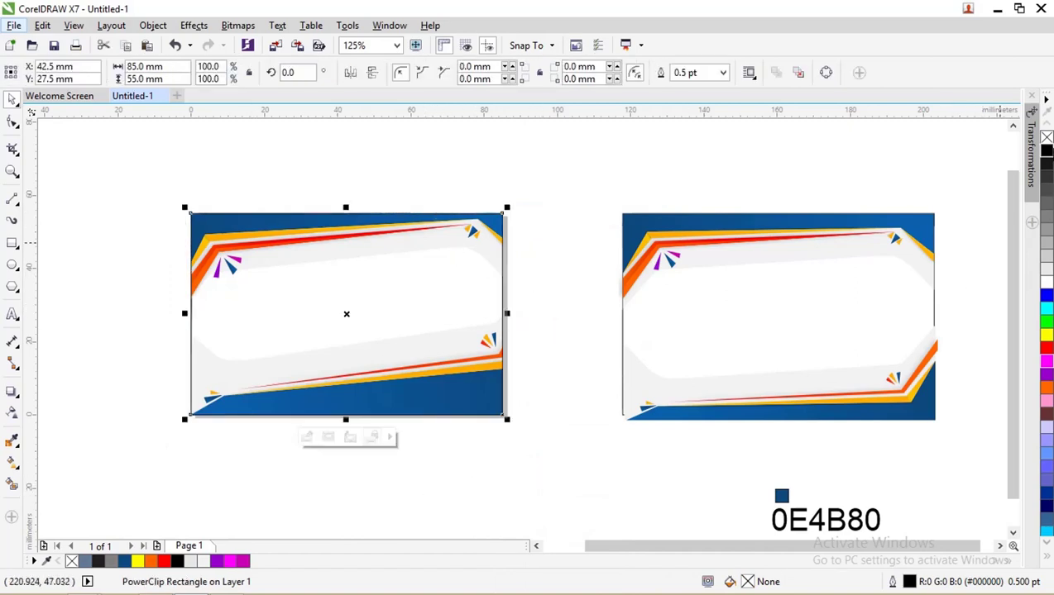
right_click(1047, 138)
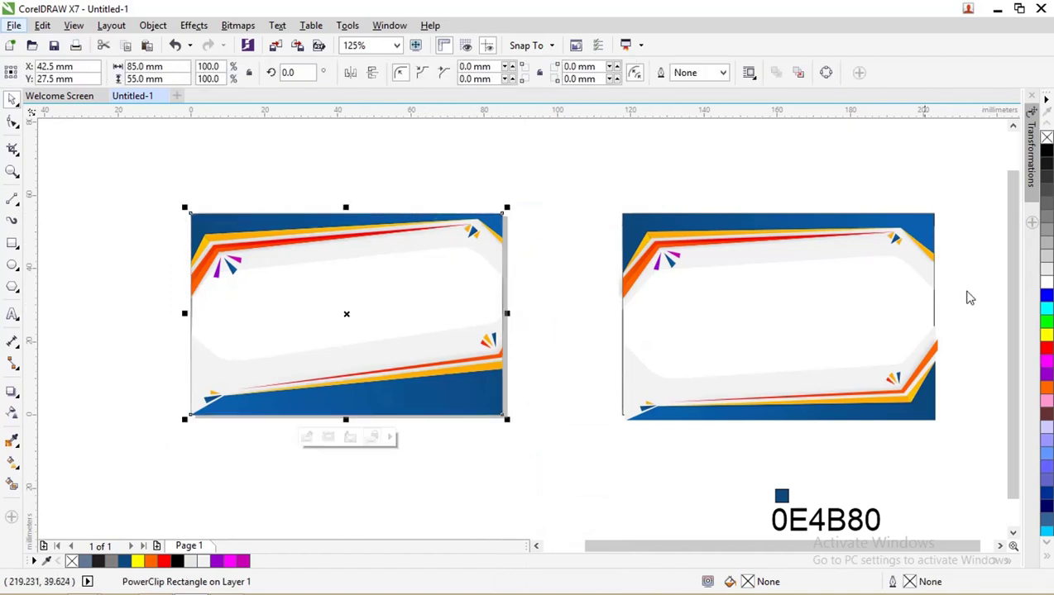
scroll(581, 331, down, 2)
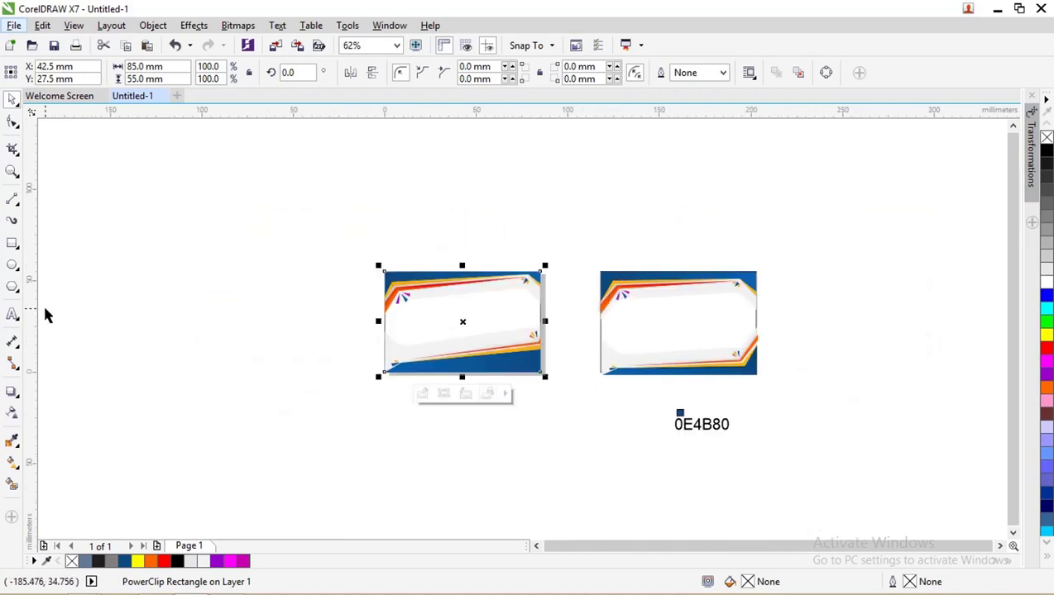
- Create an 85 x 55 mm page-sized rectangle and move it to the empty area right of the artwork copy
click(14, 245)
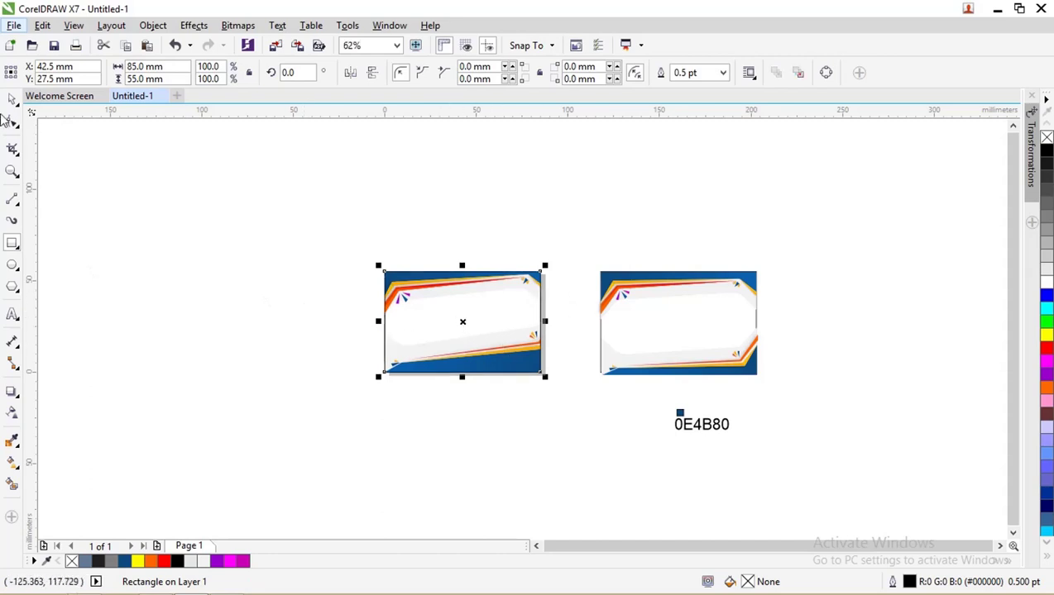
click(14, 120)
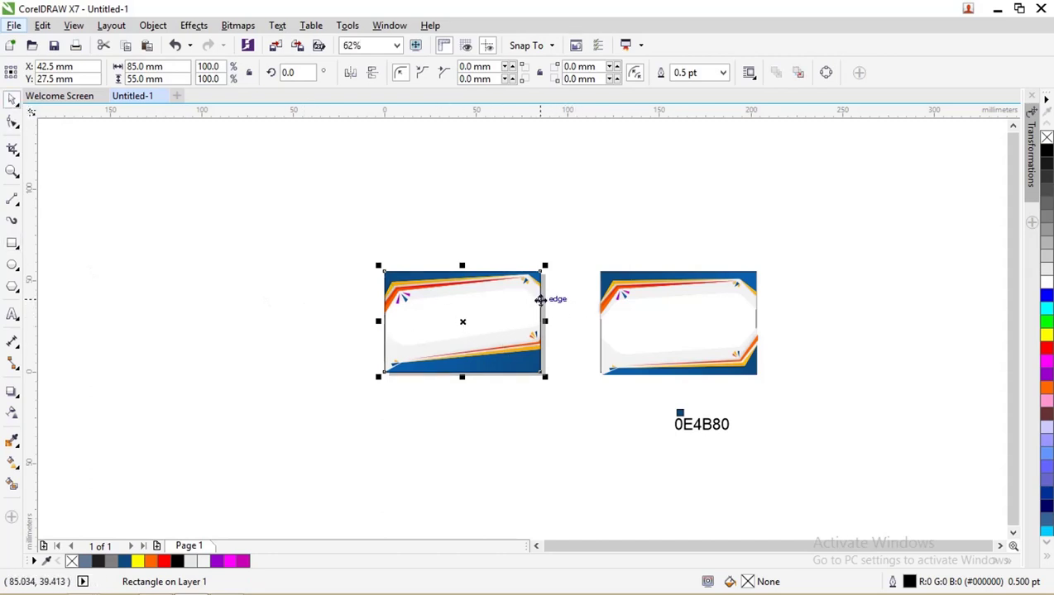
drag(541, 300, 937, 316)
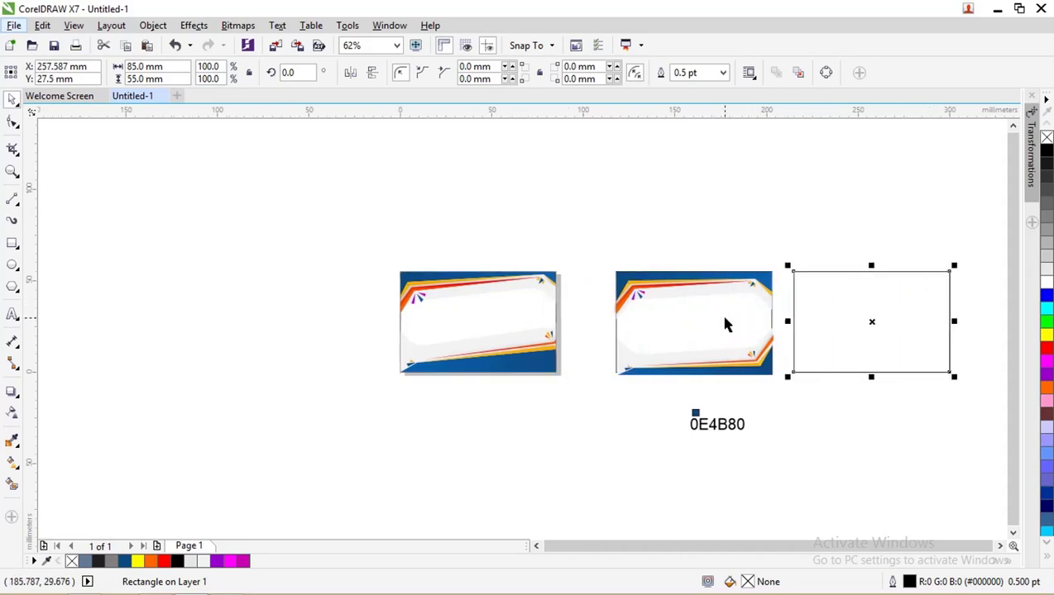
- Group all objects of the artwork copy and PowerClip the group inside the empty 85 x 55 mm rectangle
scroll(724, 324, up, 2)
scroll(513, 358, down, 2)
click(520, 311)
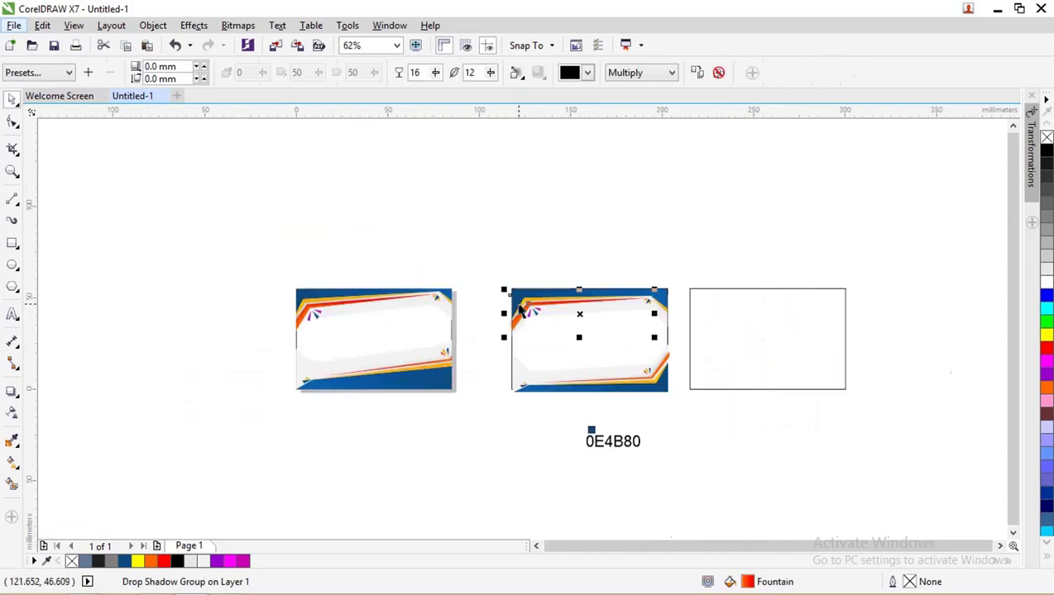
drag(489, 256, 674, 409)
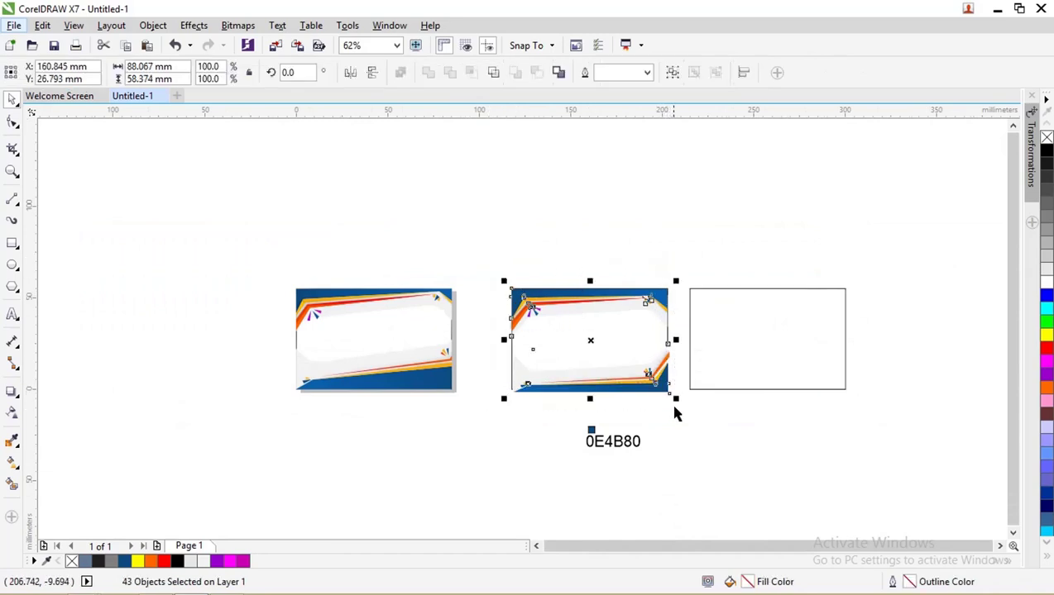
key(ctrl+g)
right_click(646, 385)
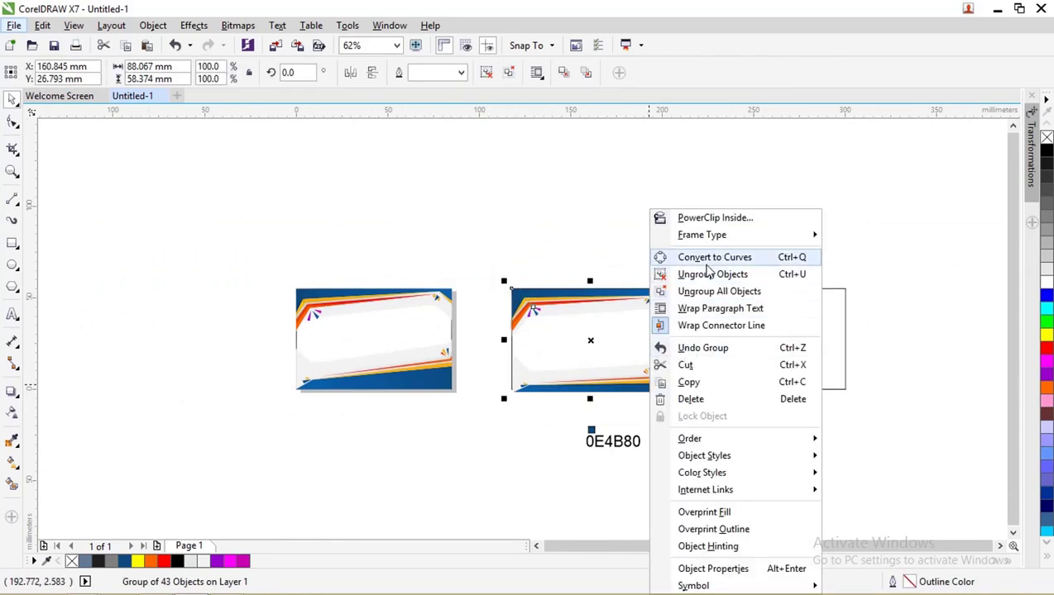
click(710, 218)
click(713, 293)
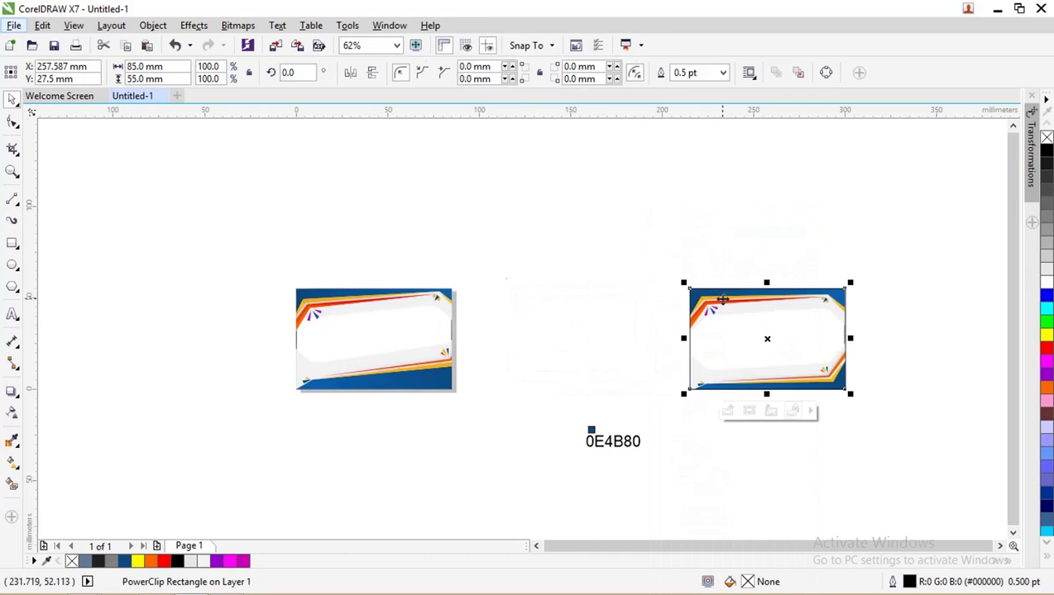
- Edit the clipped copy's PowerClip contents, enlarge the artwork group to 101.3% about its center, and finish editing
scroll(822, 398, up, 2)
scroll(651, 359, up, 2)
scroll(388, 295, down, 2)
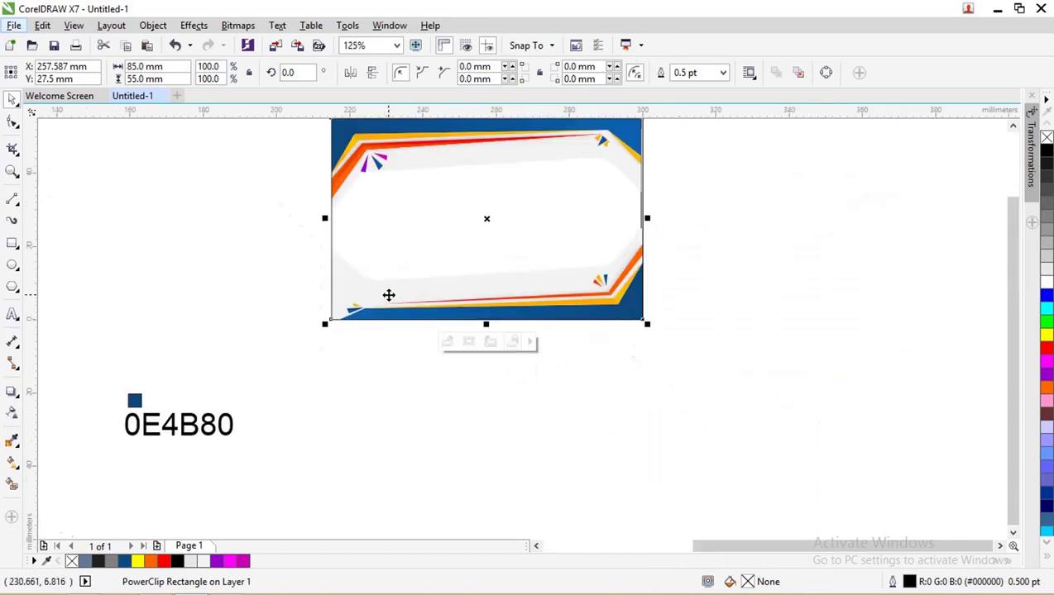
scroll(633, 166, up, 4)
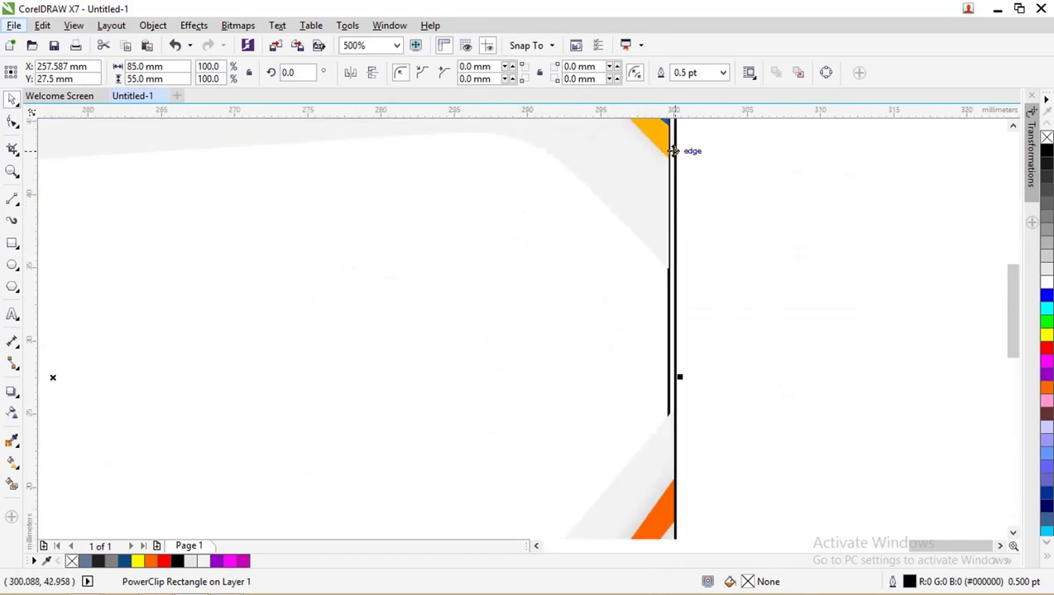
scroll(658, 189, down, 3)
scroll(655, 194, down, 1)
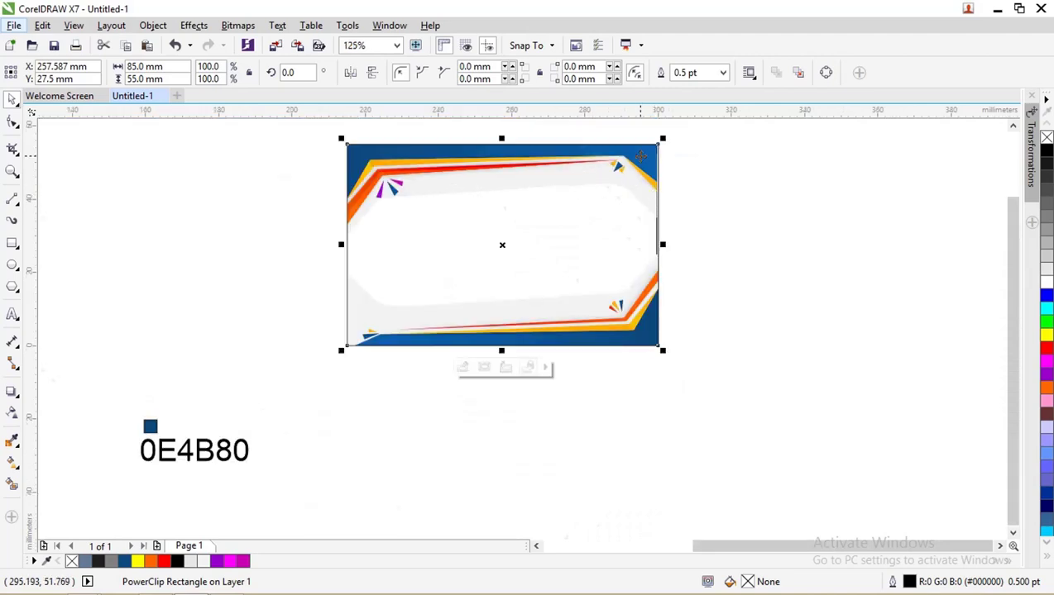
double_click(622, 165)
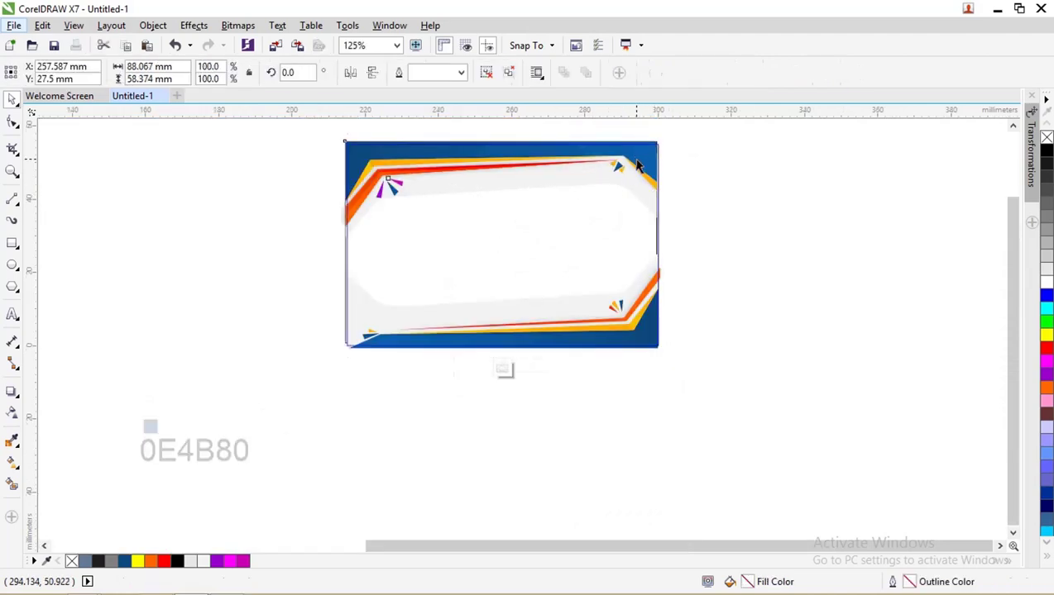
drag(670, 359, 673, 366)
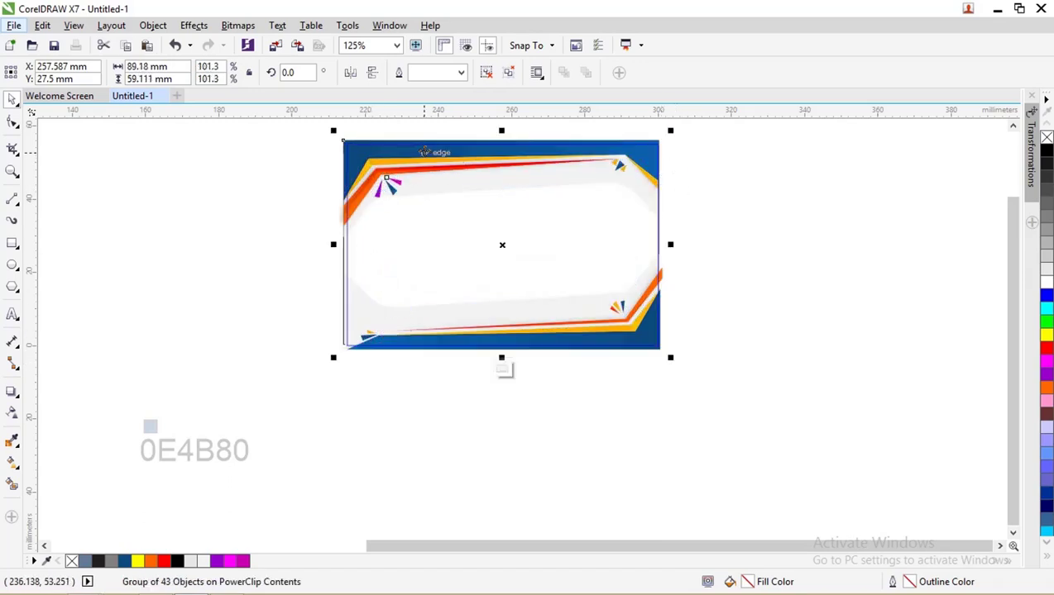
right_click(567, 210)
click(599, 244)
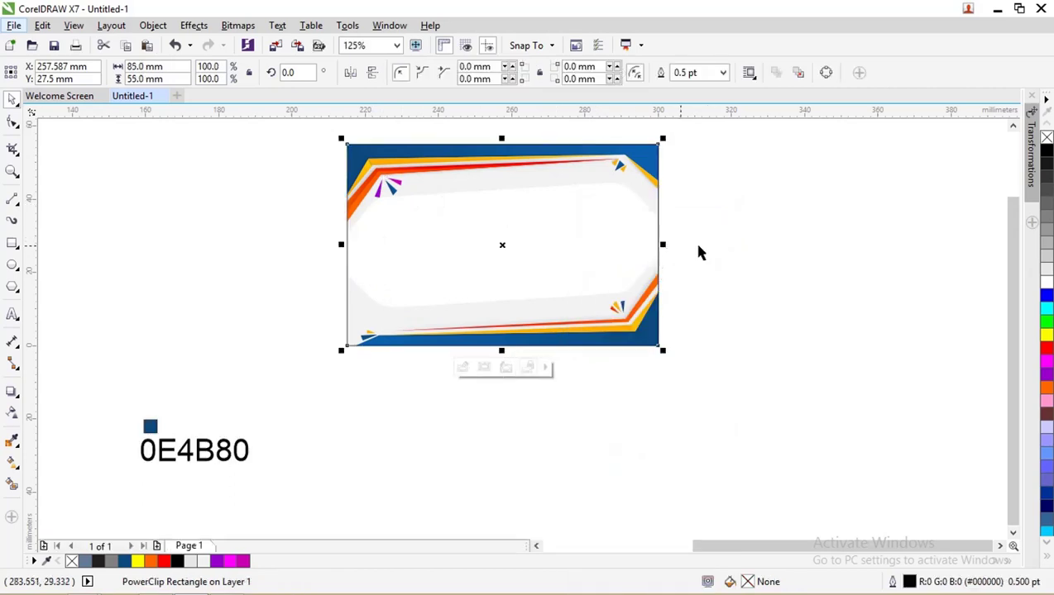
- Move the clipped copy to the left of the tilted card, leaving a small gap between them
click(668, 303)
scroll(668, 304, down, 3)
drag(595, 273, 310, 264)
scroll(385, 273, up, 3)
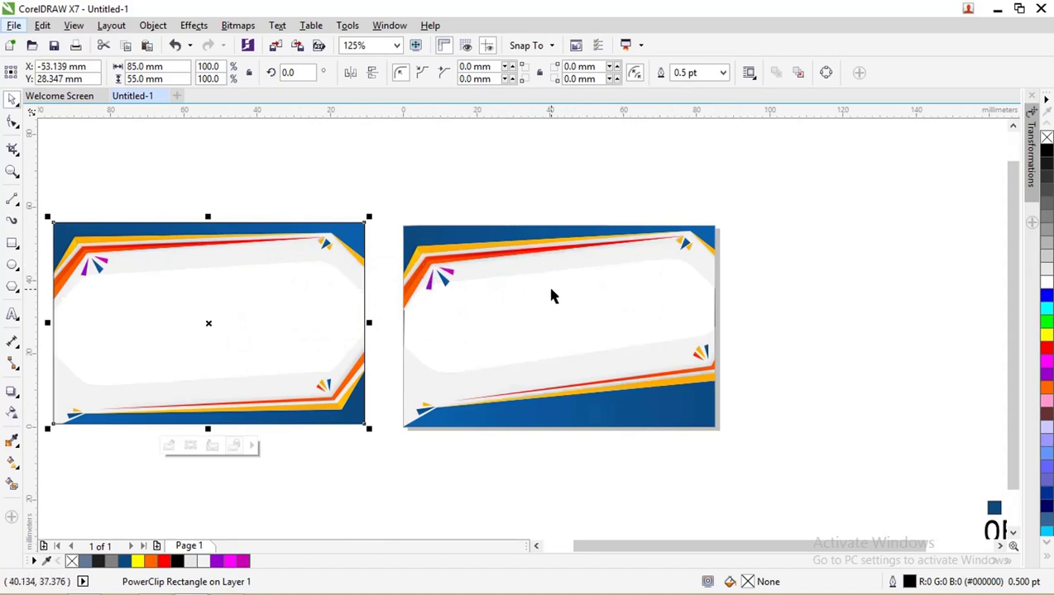
scroll(552, 296, down, 1)
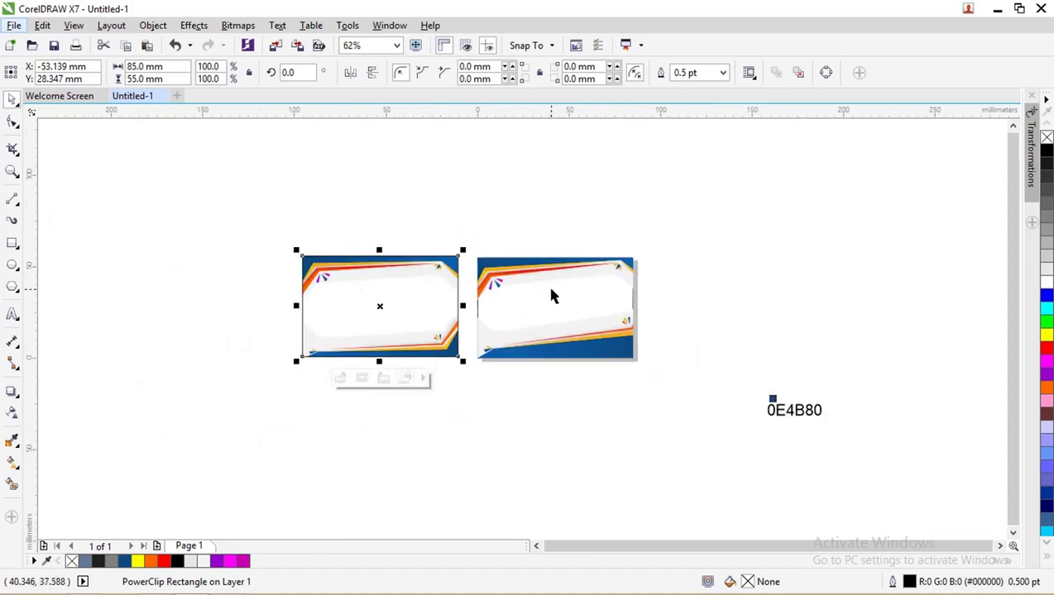
scroll(463, 309, up, 2)
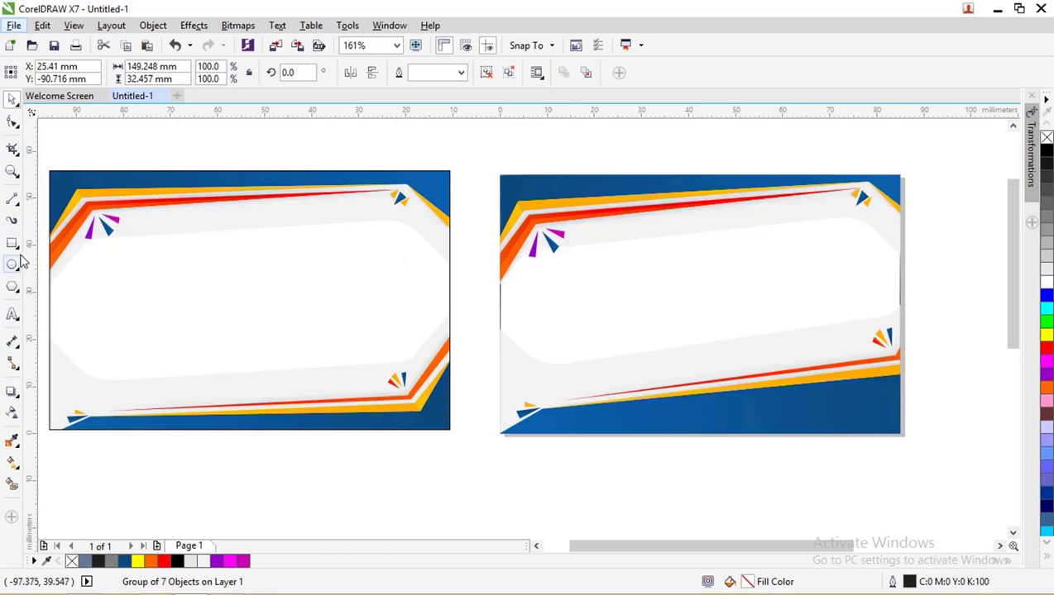
- Draw a closed six-node Bezier shape over the upper-left corner of the level card, starting and ending at its top edge's midpoint
click(12, 221)
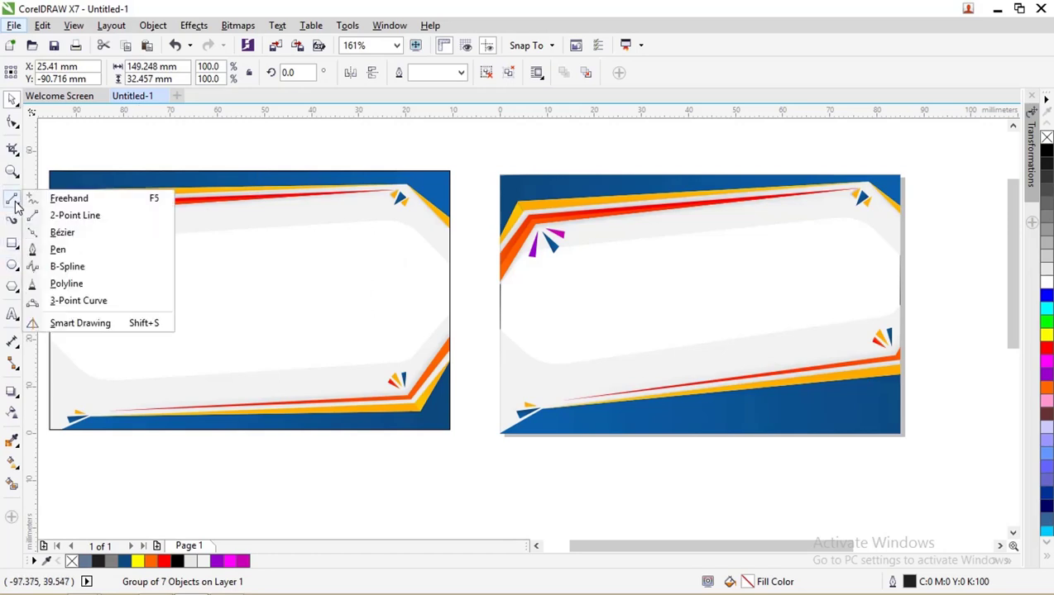
click(58, 214)
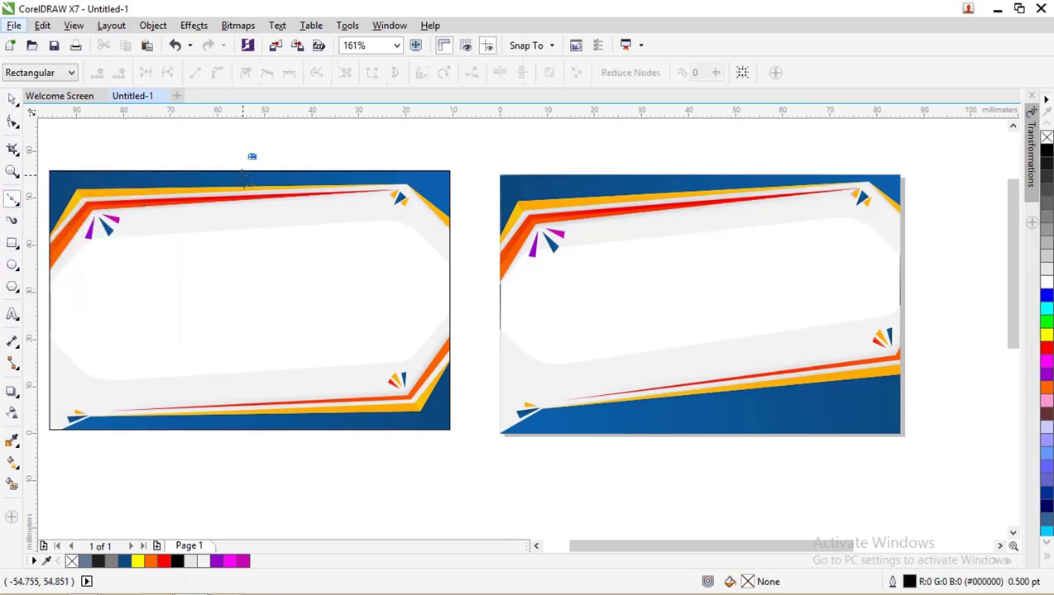
scroll(248, 169, up, 3)
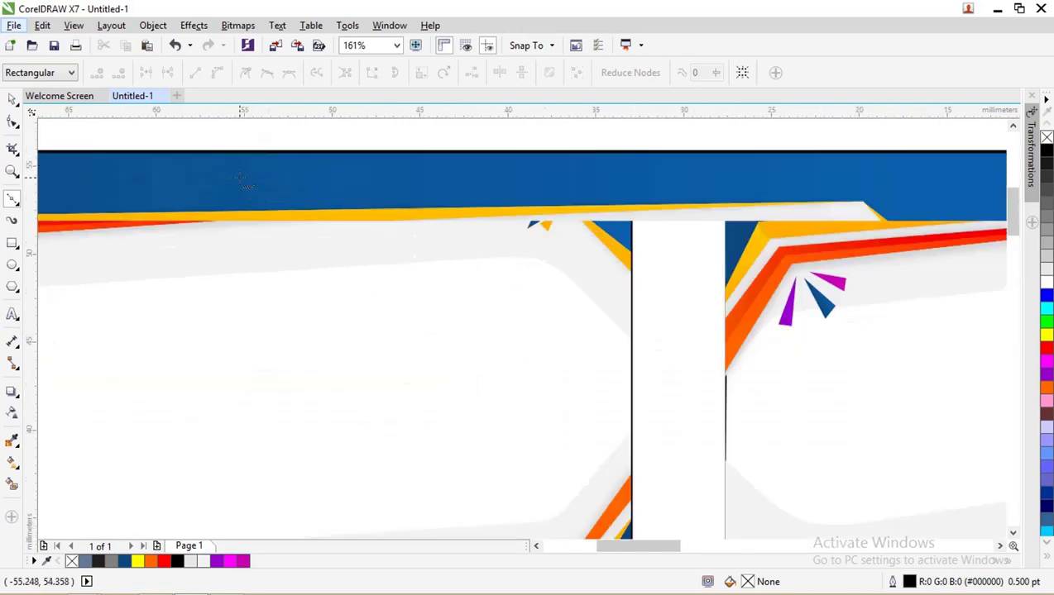
mouse_move(254, 146)
mouse_down()
mouse_move(275, 121)
mouse_move(268, 157)
mouse_up()
scroll(267, 157, down, 3)
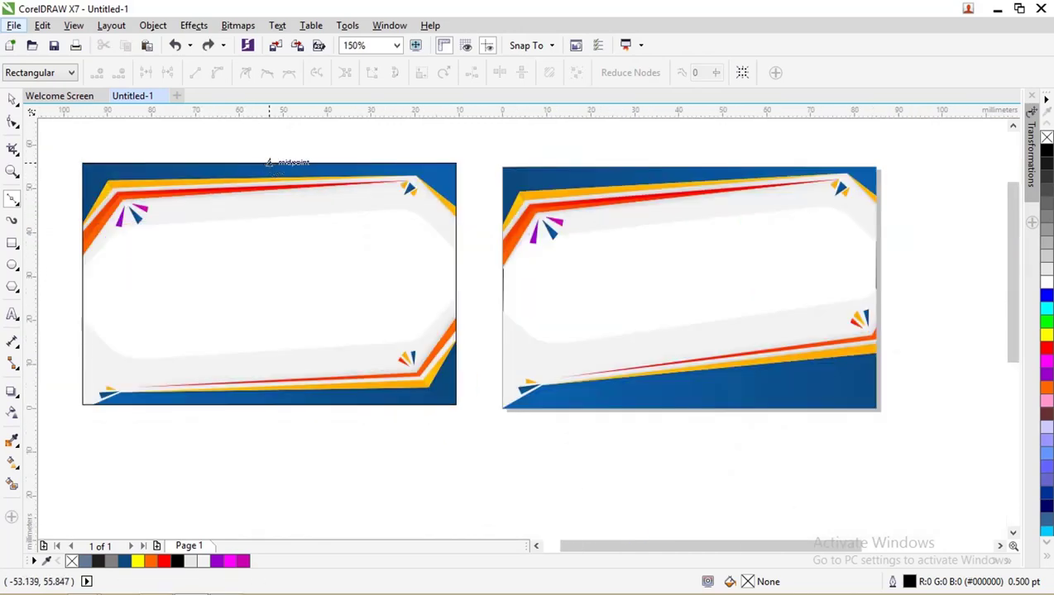
scroll(271, 157, up, 2)
scroll(271, 157, down, 1)
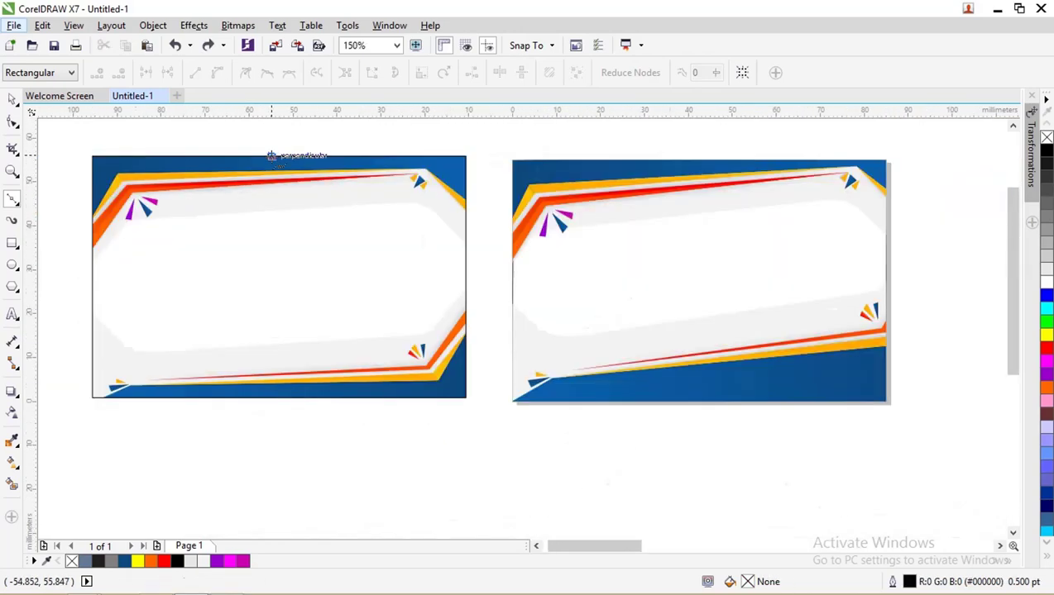
drag(271, 156, 246, 163)
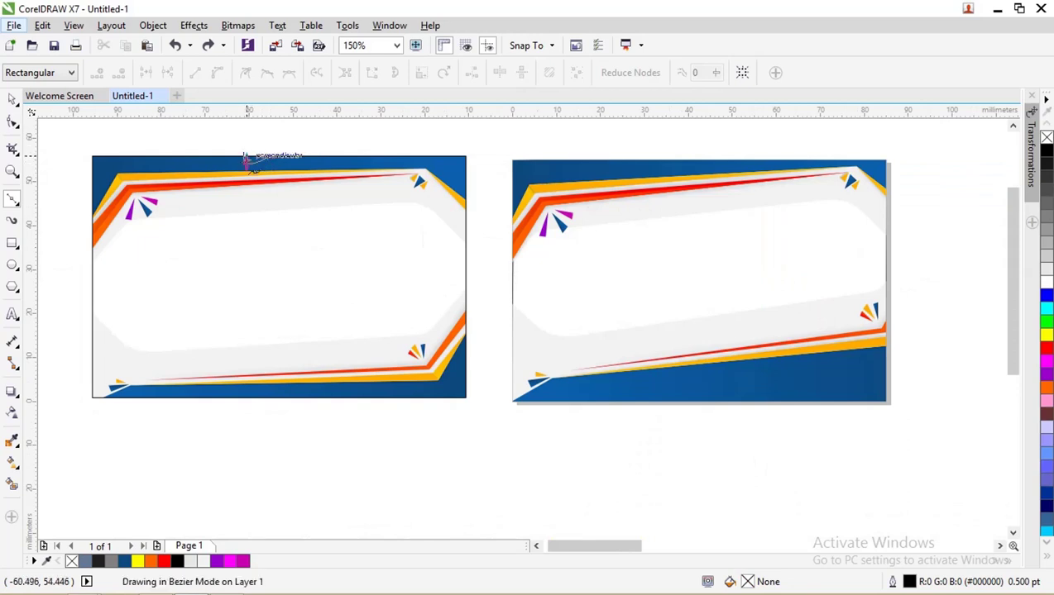
click(199, 193)
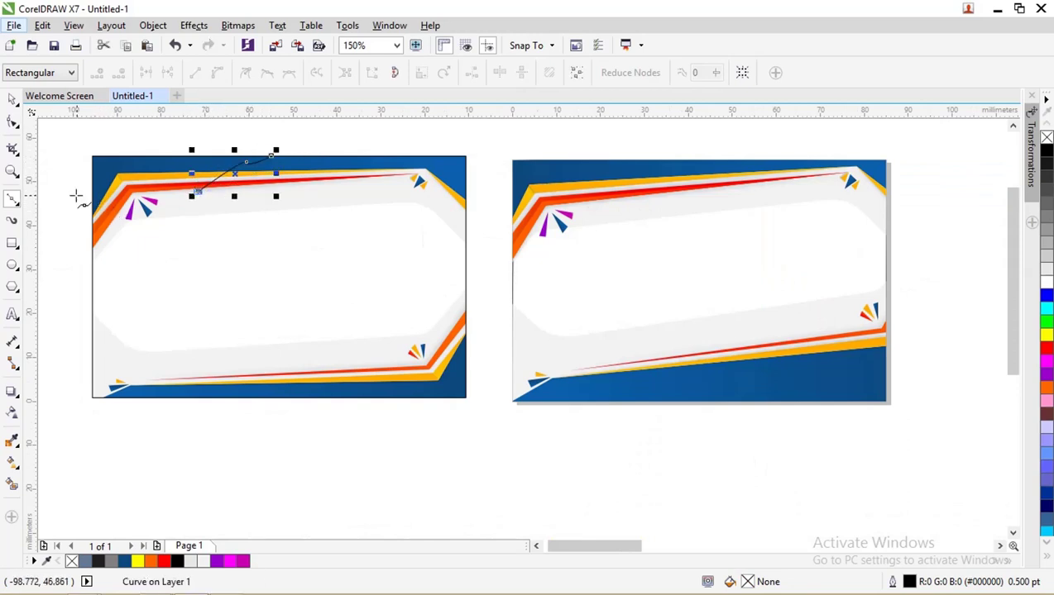
click(74, 195)
click(70, 142)
click(151, 142)
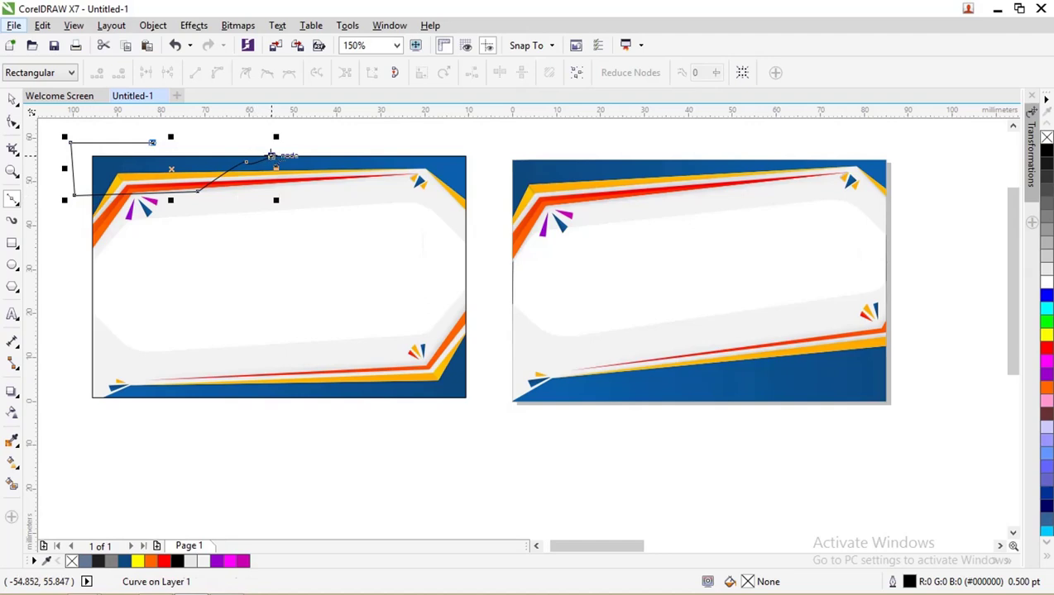
click(271, 155)
- Move the shape's two upper nodes onto the level card's top-left corner and top edge
scroll(79, 143, up, 1)
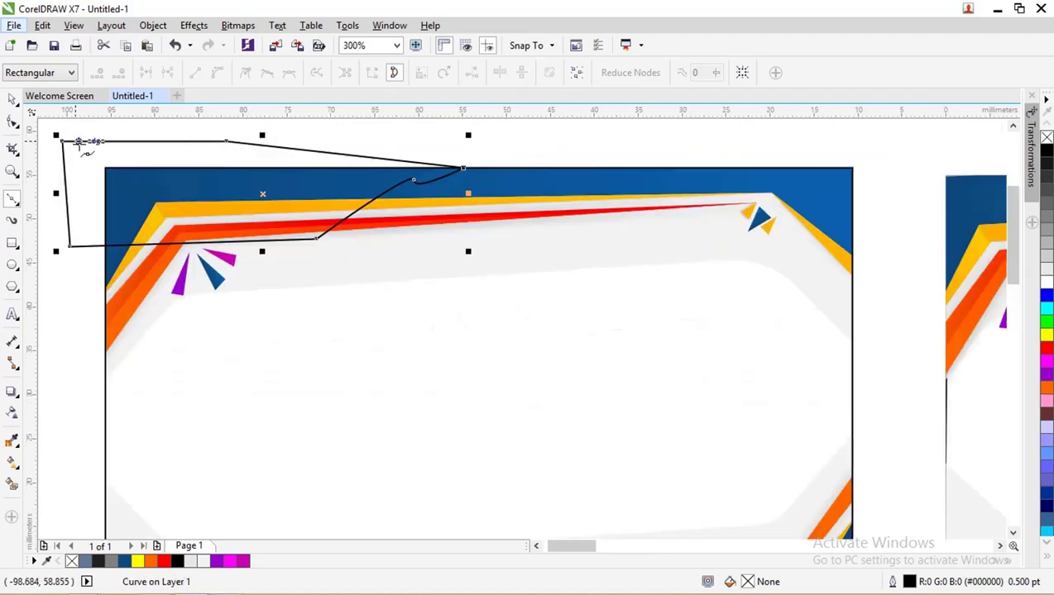
click(10, 124)
drag(64, 142, 105, 168)
click(227, 143)
drag(227, 143, 231, 168)
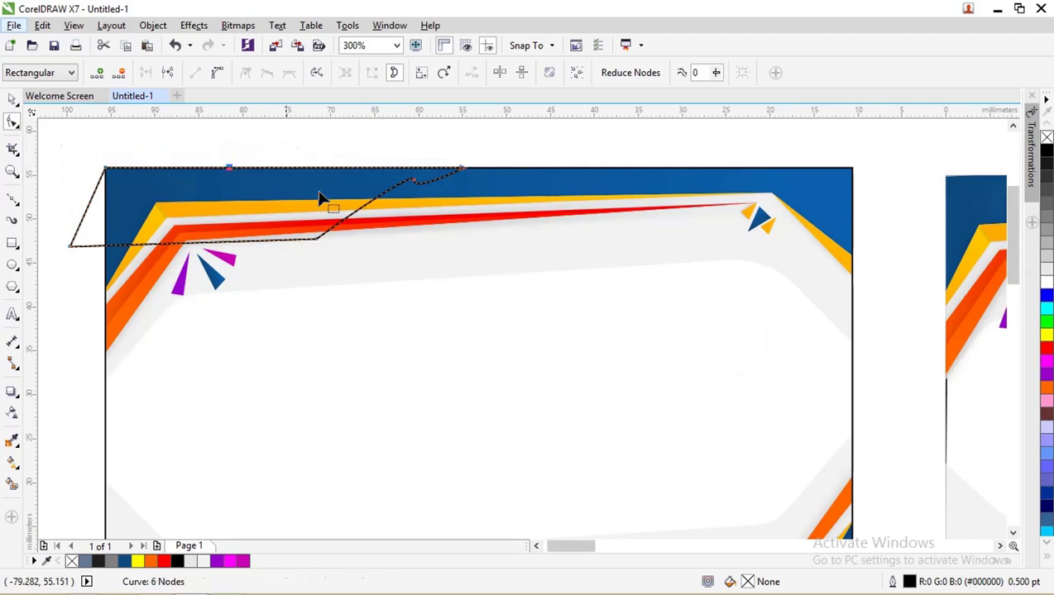
- Convert the kinked segment at the shape's right end to a line and move the lower-left node onto the card's left edge
click(414, 181)
scroll(416, 183, up, 2)
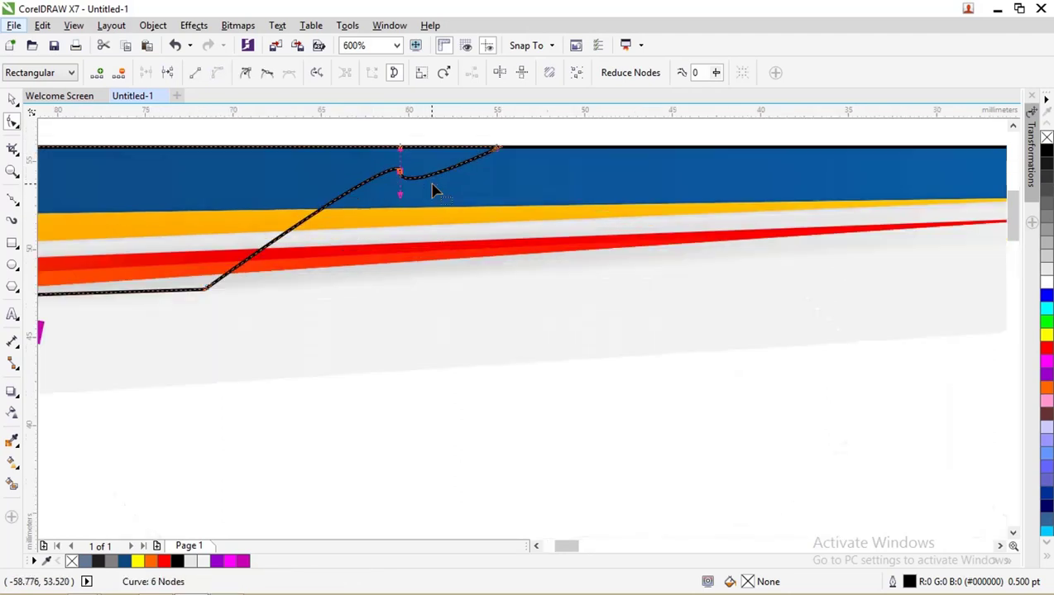
click(196, 73)
scroll(301, 258, down, 2)
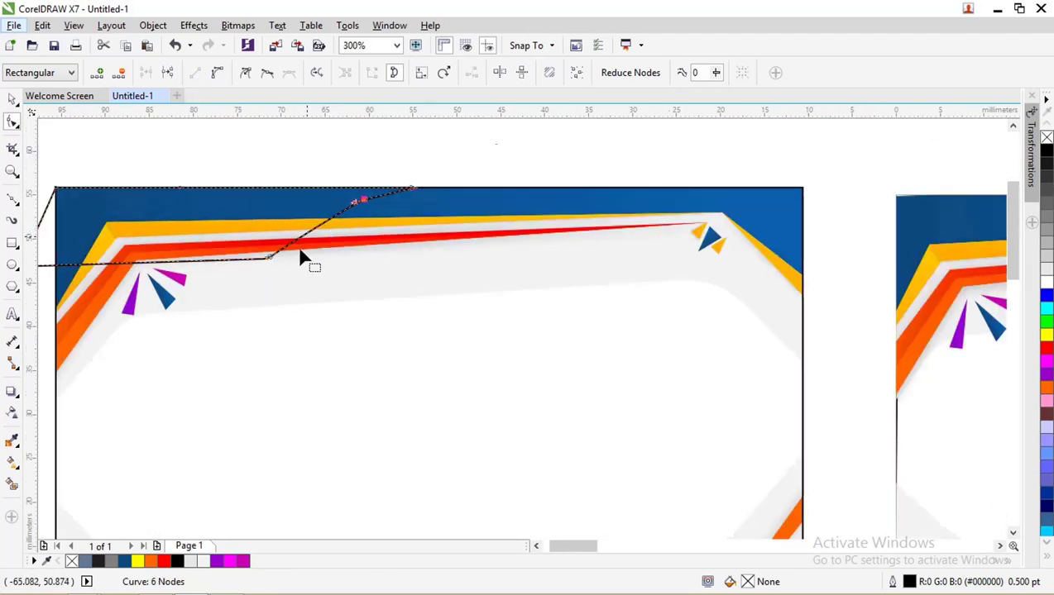
scroll(149, 270, down, 2)
drag(82, 266, 100, 265)
scroll(222, 199, down, 2)
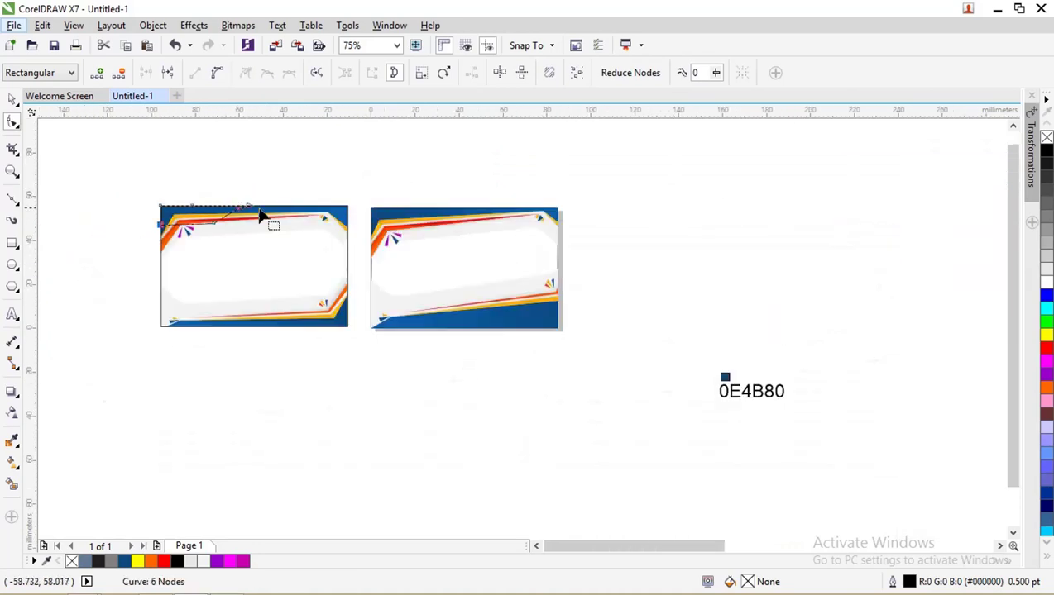
- Fill the corner shape with white and remove its outline
scroll(472, 254, up, 2)
click(1046, 282)
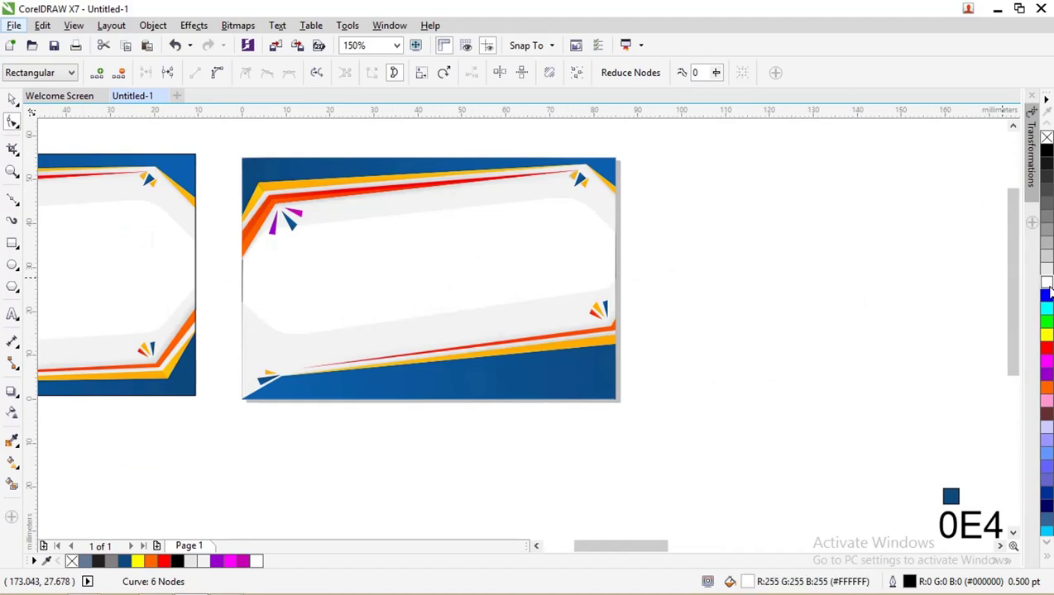
scroll(397, 237, down, 2)
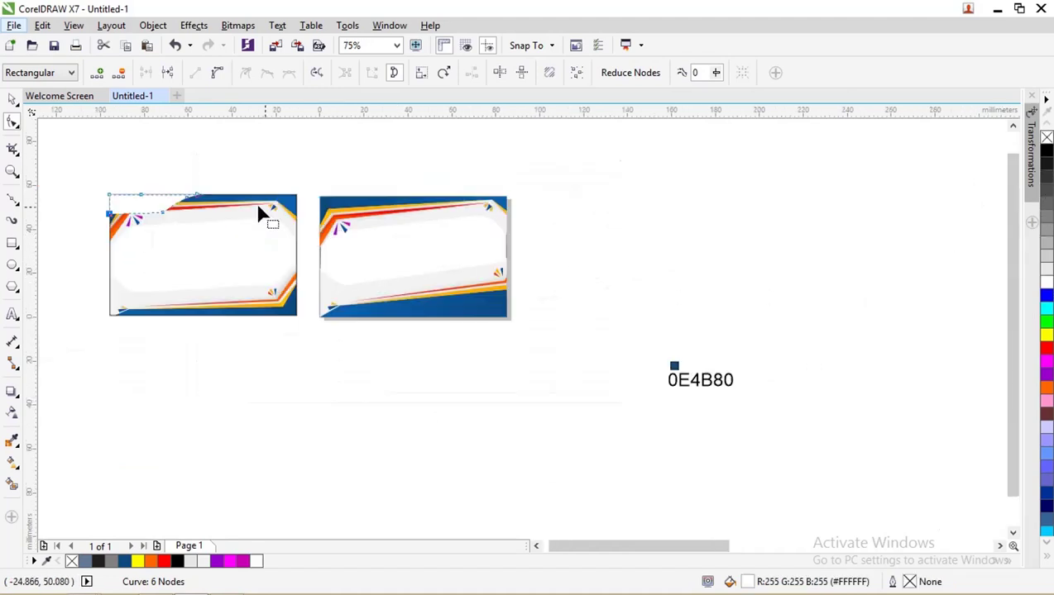
scroll(124, 178, up, 2)
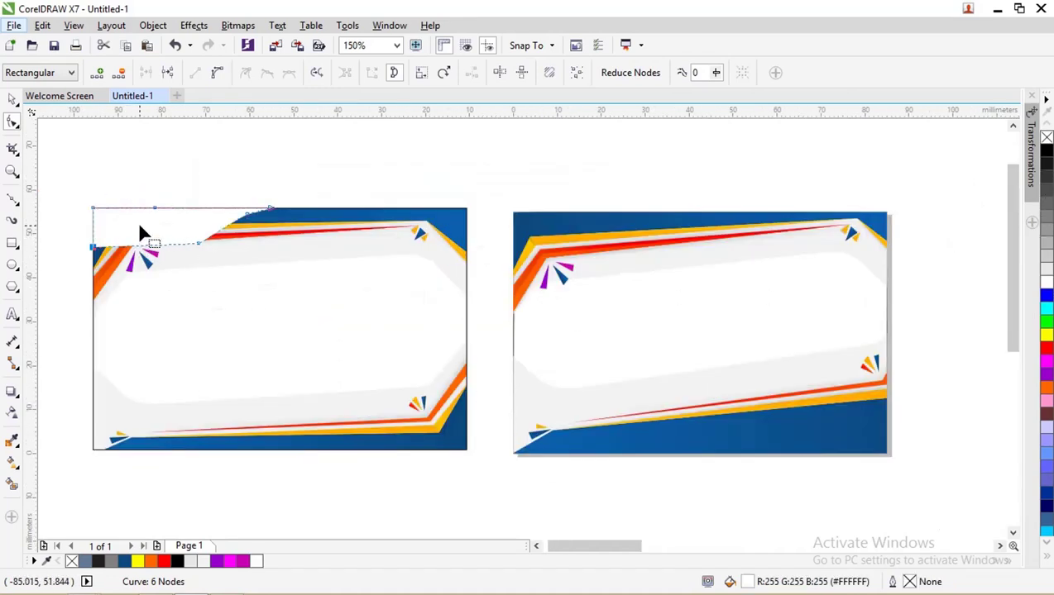
- Move the node near the shape's upper right end slightly up and left, closer to the card's top edge
scroll(248, 220, up, 2)
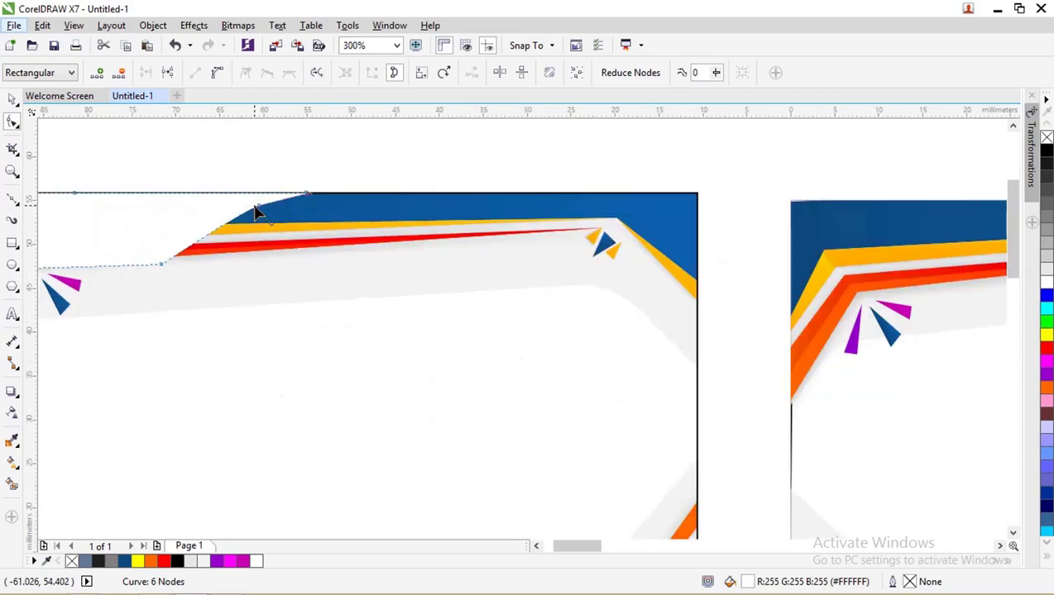
double_click(257, 206)
key(ctrl+z)
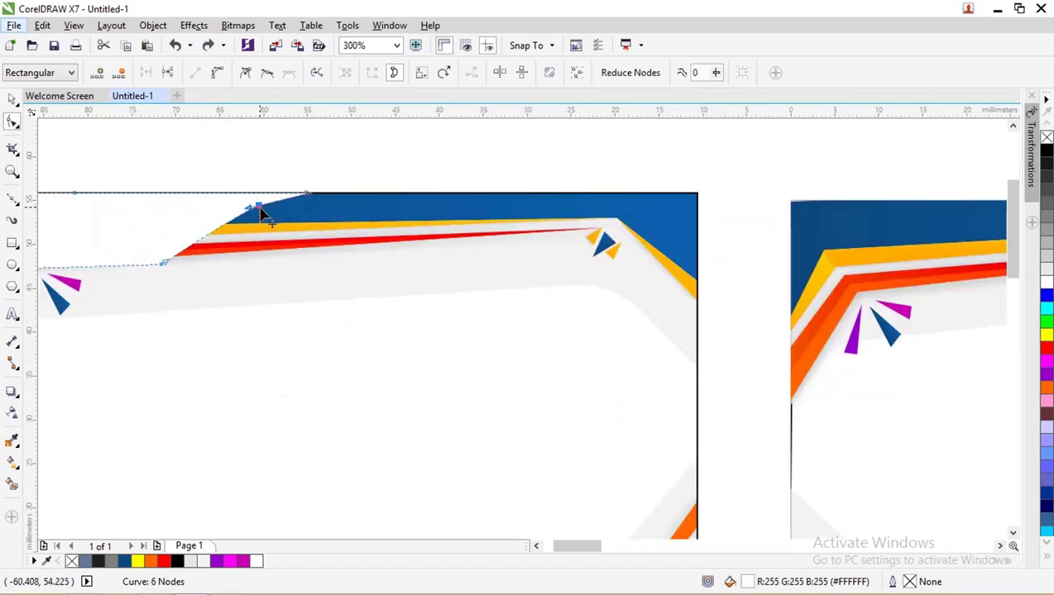
drag(262, 212, 250, 198)
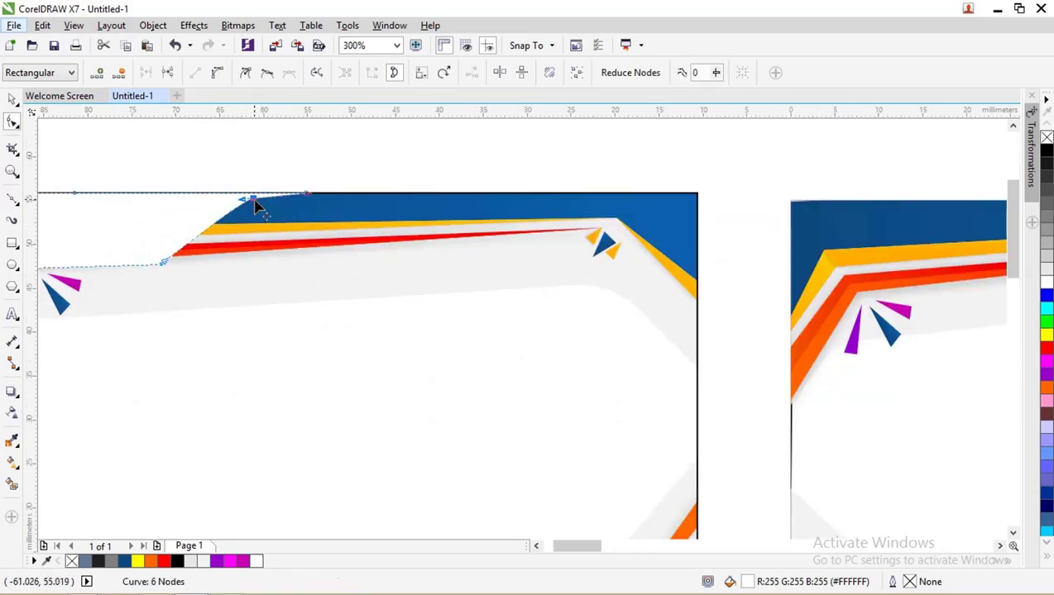
- Apply a uniform transparency of 50 to the white shape with the Overlay merge mode
scroll(296, 231, down, 4)
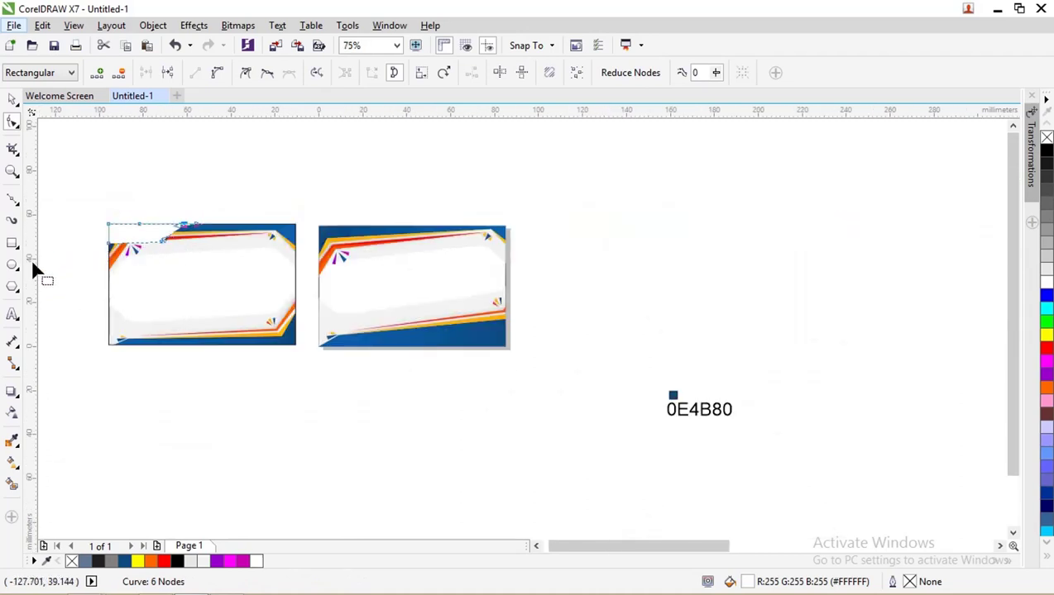
click(12, 414)
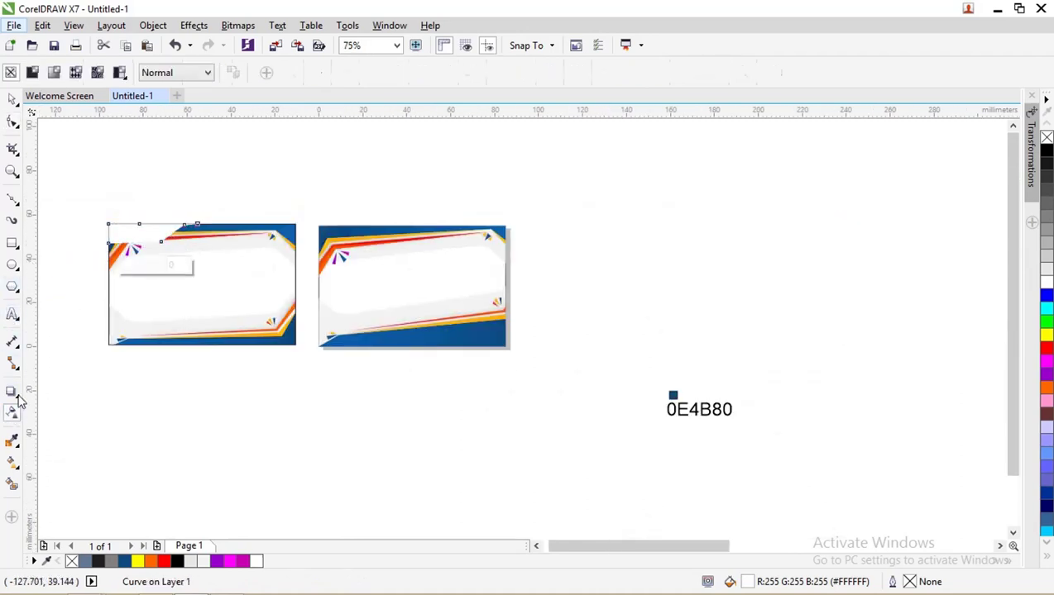
click(147, 75)
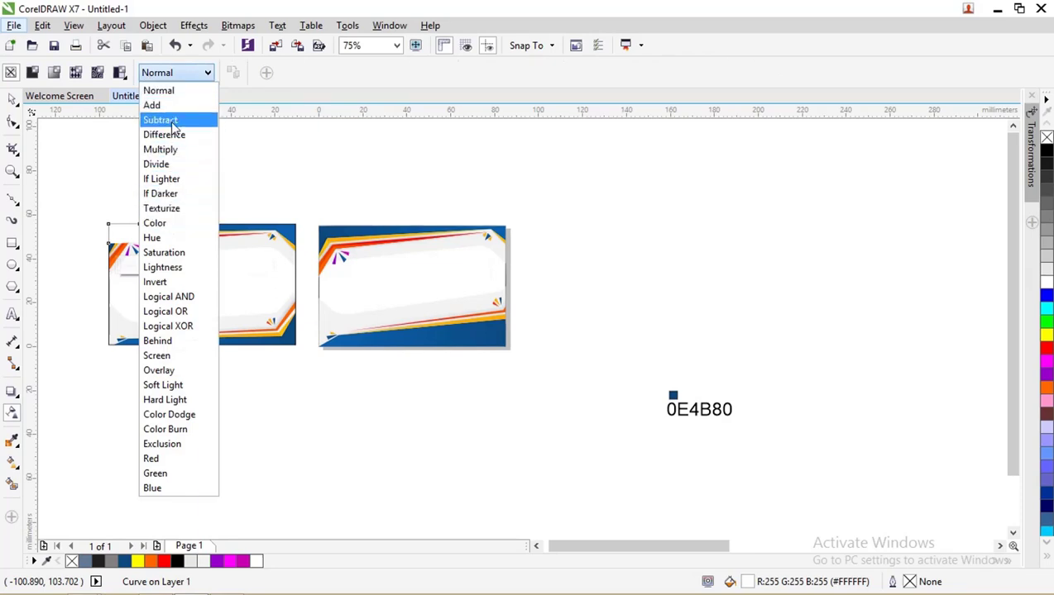
click(158, 370)
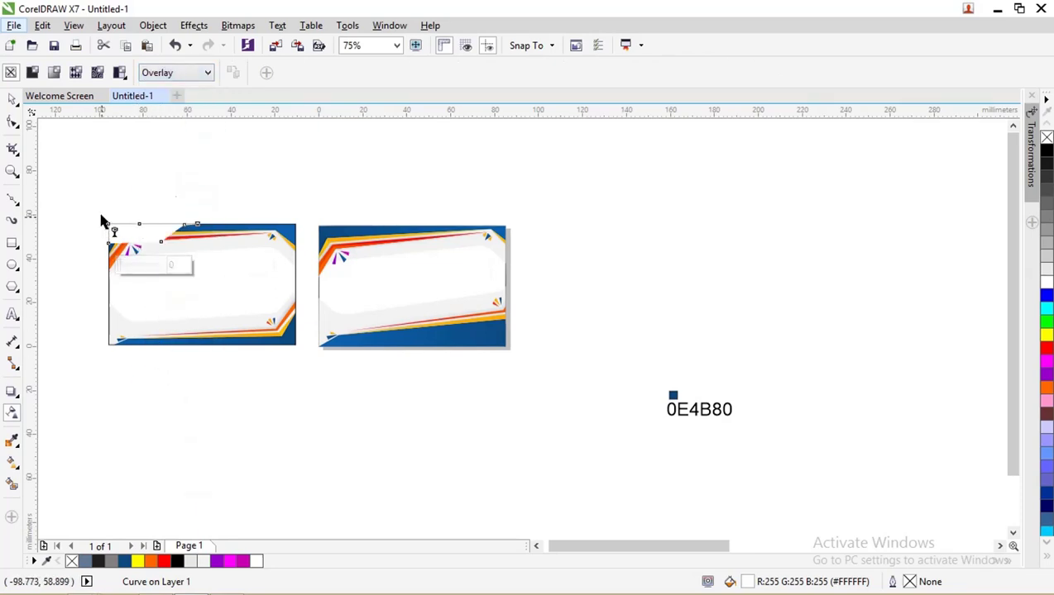
click(11, 100)
scroll(100, 240, up, 2)
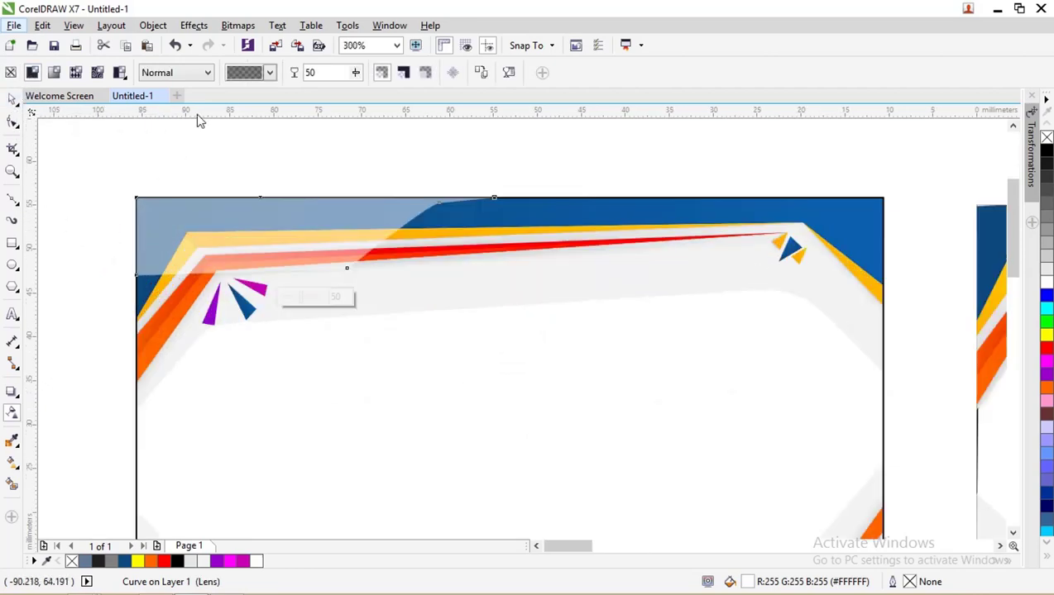
click(198, 74)
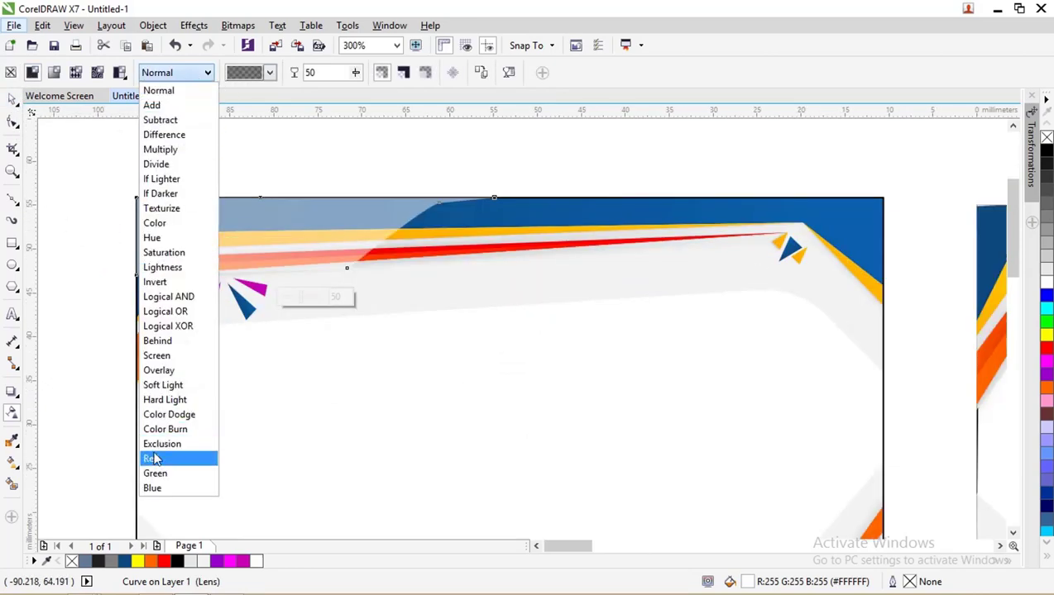
click(159, 370)
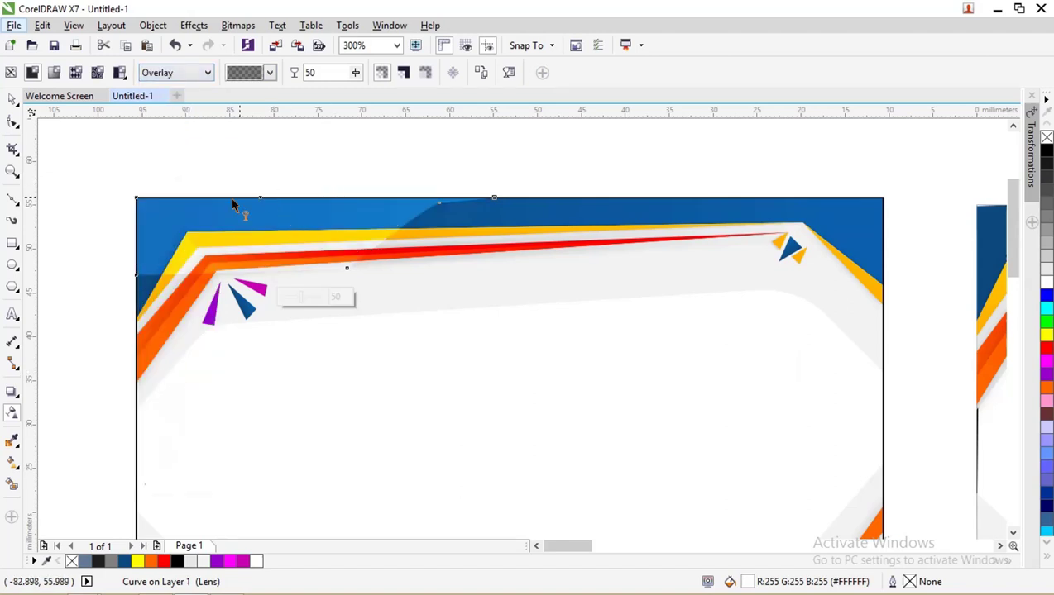
- Move the overlay shape's lower-left node down the card's left edge to just below the orange stripe
click(12, 123)
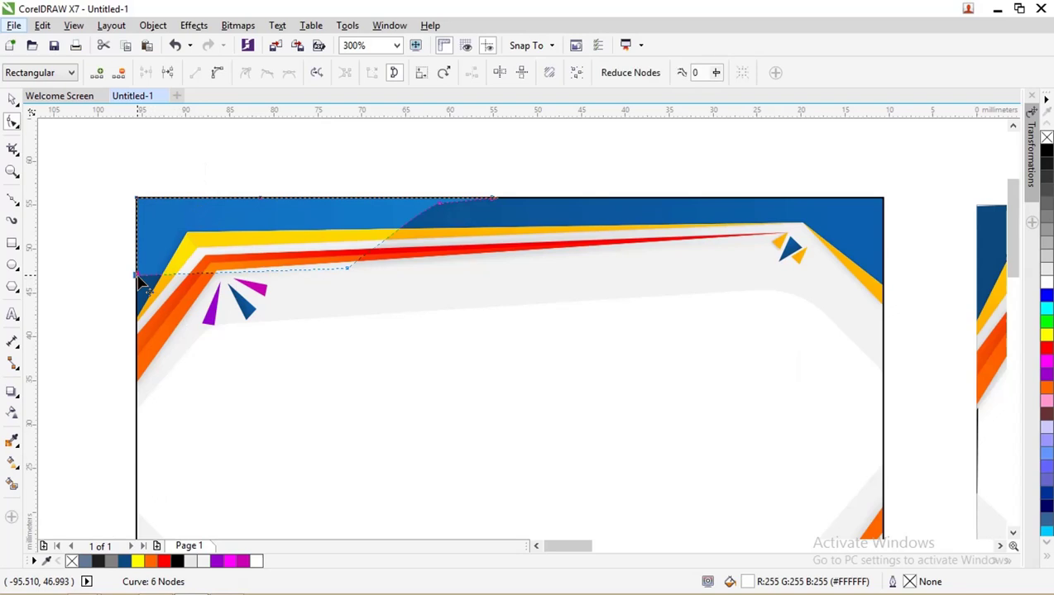
drag(137, 278, 137, 386)
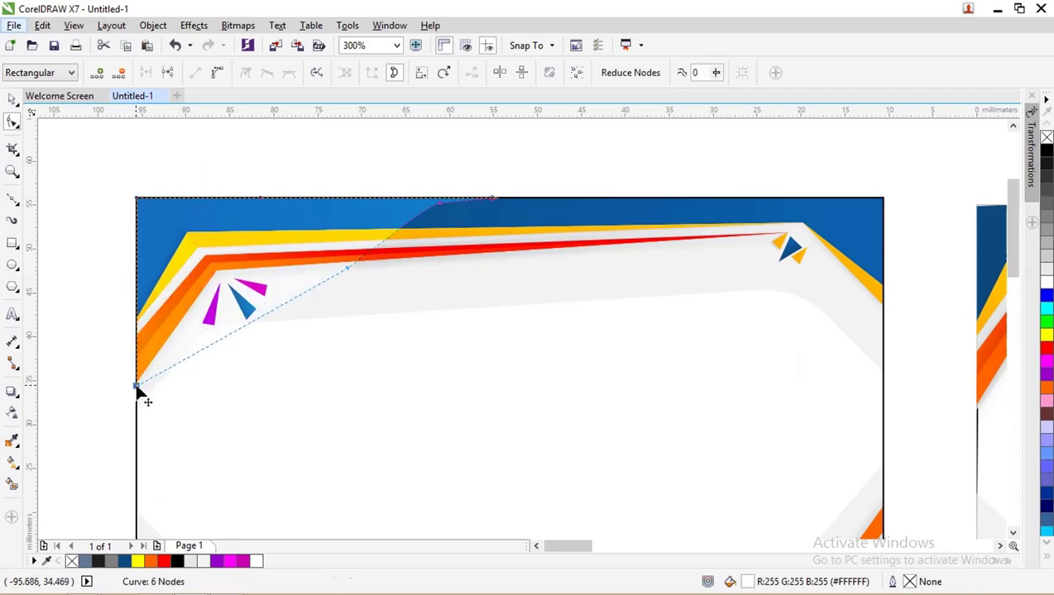
click(13, 100)
- Place a copy of the overlay shape on the tilted card and align it with the card's top and left edges
scroll(132, 157, down, 3)
scroll(189, 192, up, 1)
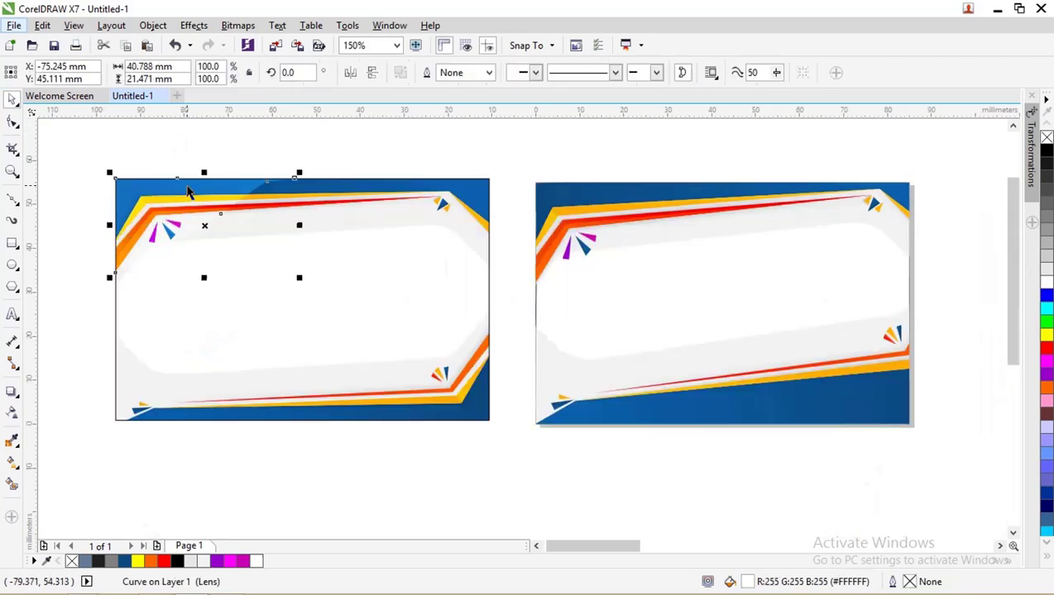
drag(163, 193, 585, 208)
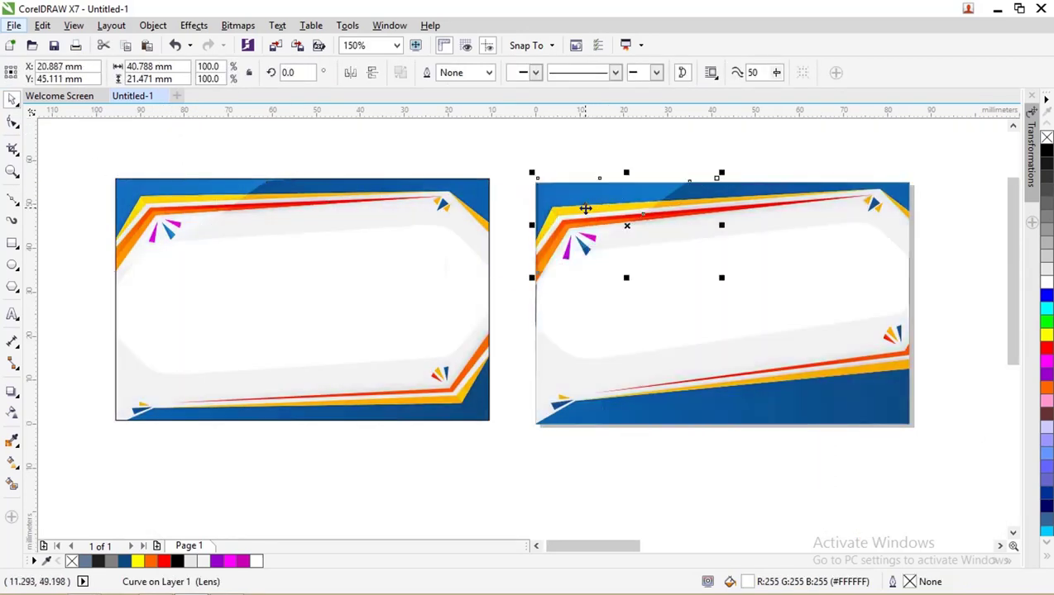
shift+click(742, 200)
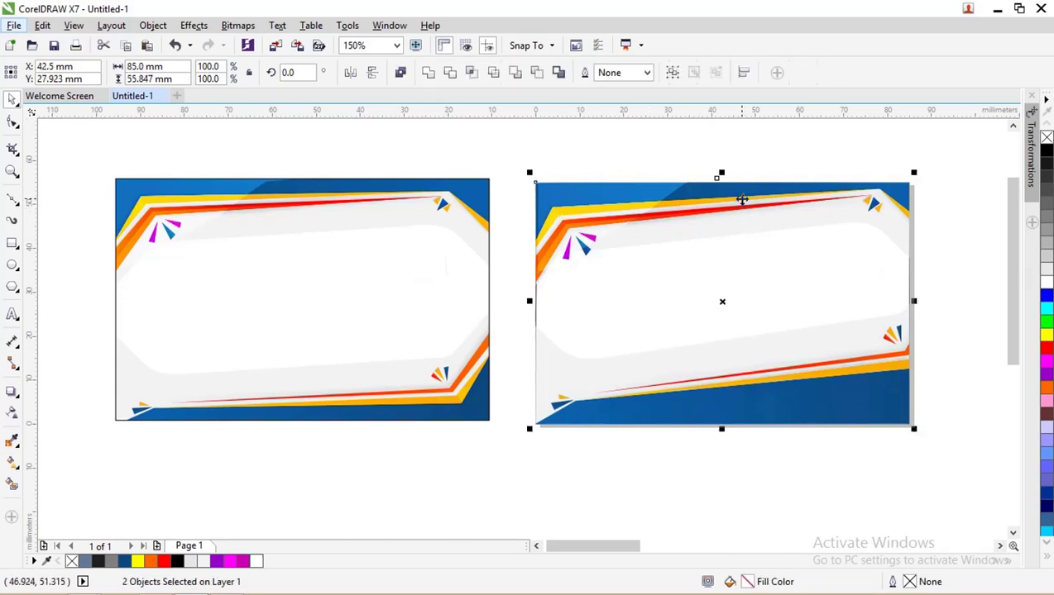
key(c)
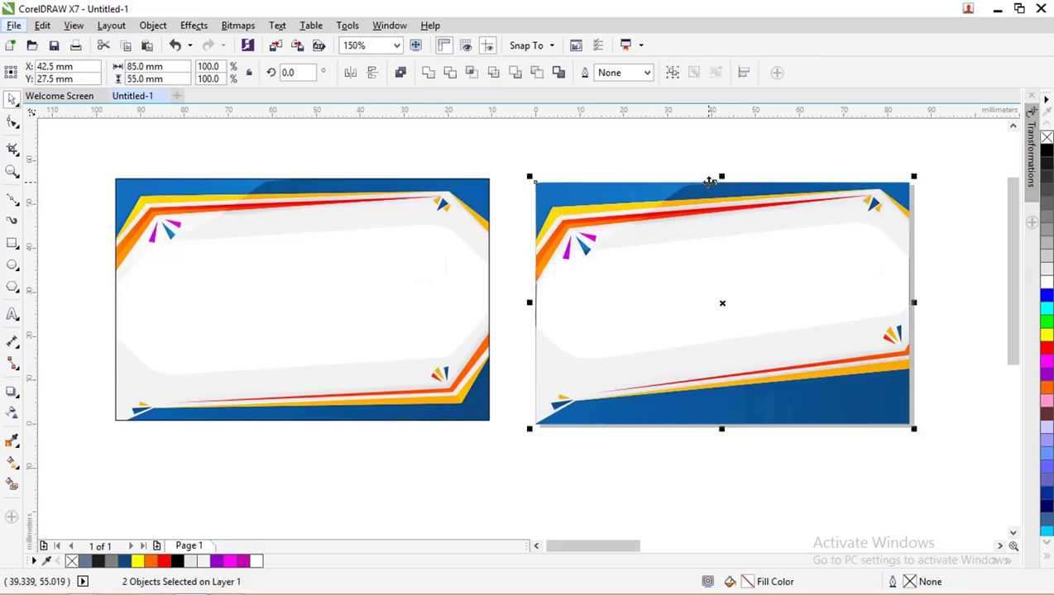
click(527, 133)
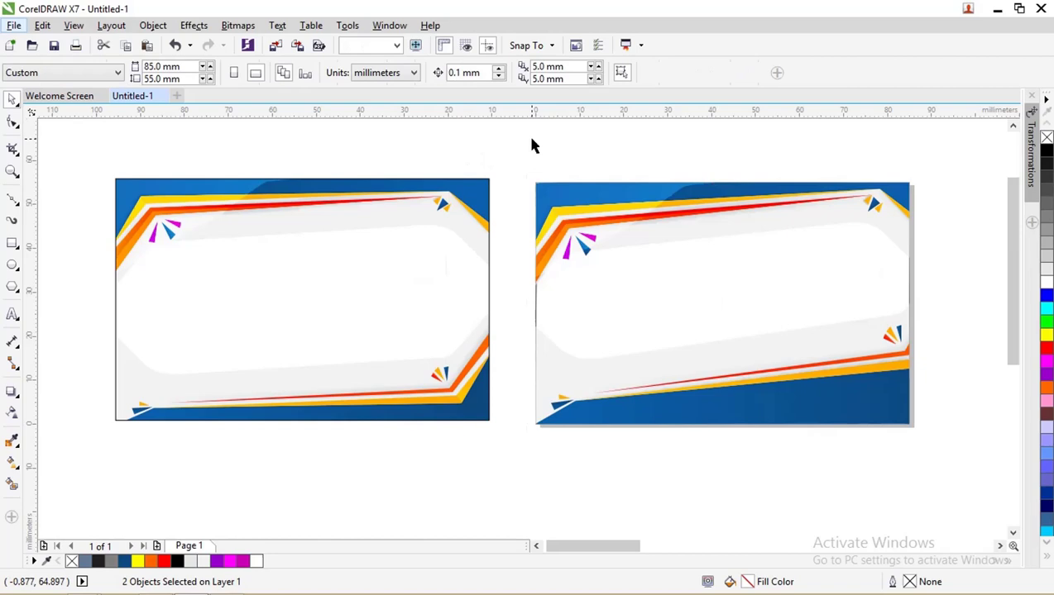
- Add a node to the tilted card's overlay shape at the tip of the upper-left wedges, and lower its bottom-left node to below the orange stripe
double_click(607, 207)
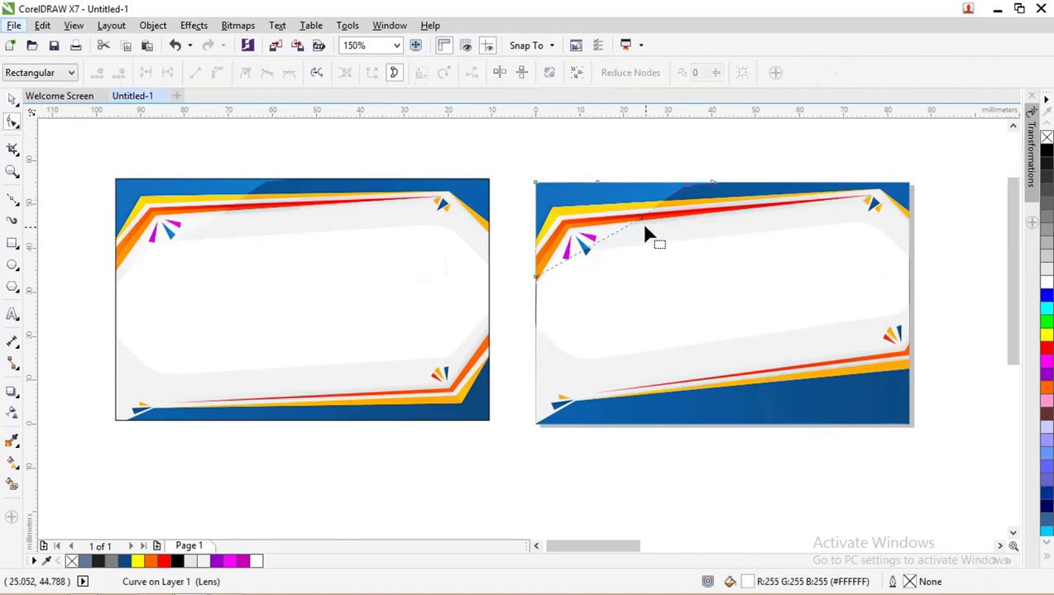
double_click(604, 242)
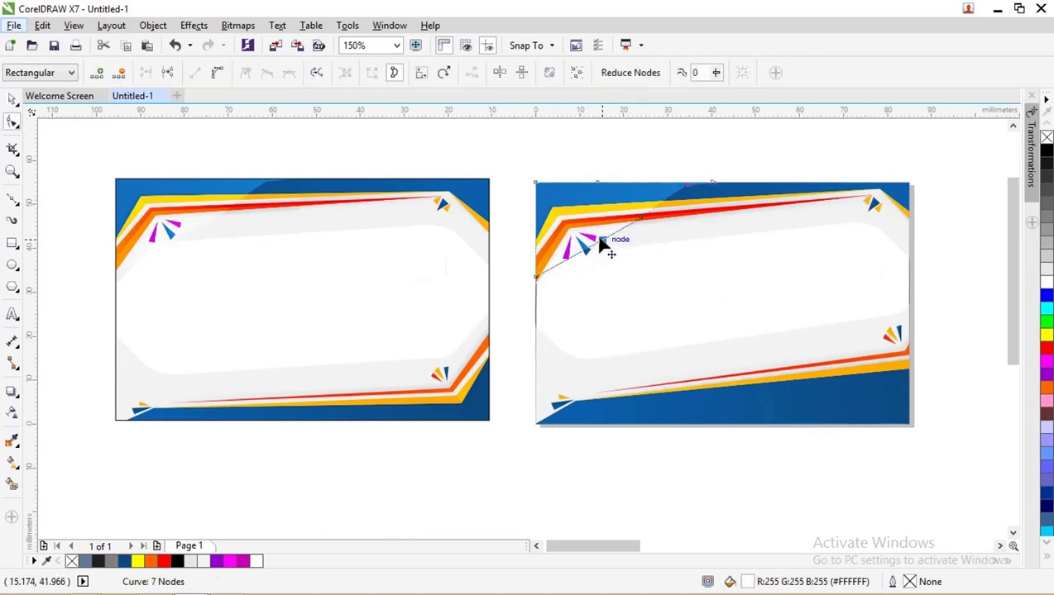
drag(604, 242, 584, 241)
scroll(674, 184, up, 2)
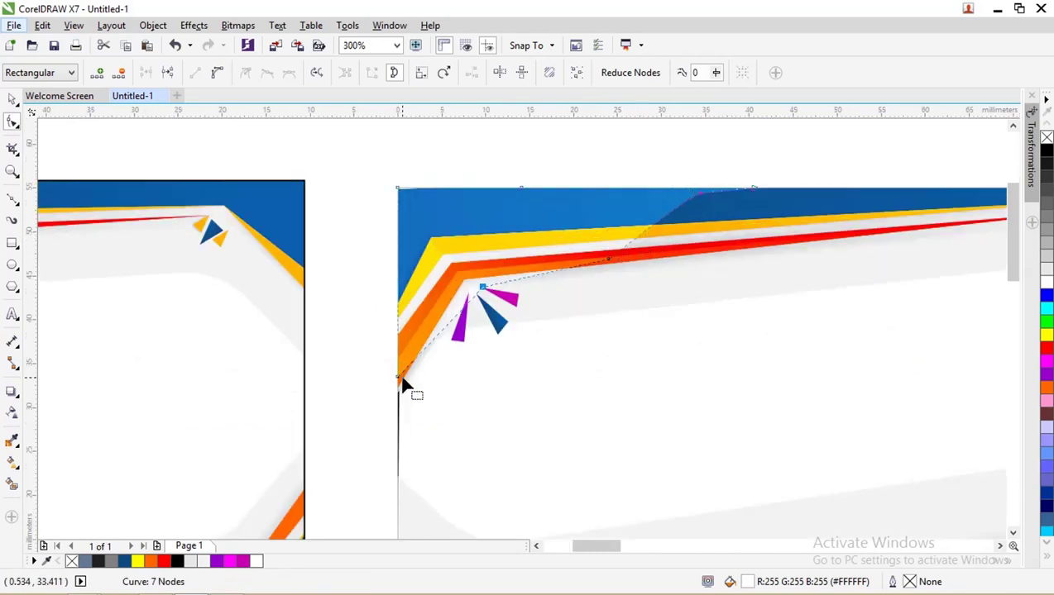
drag(397, 379, 398, 410)
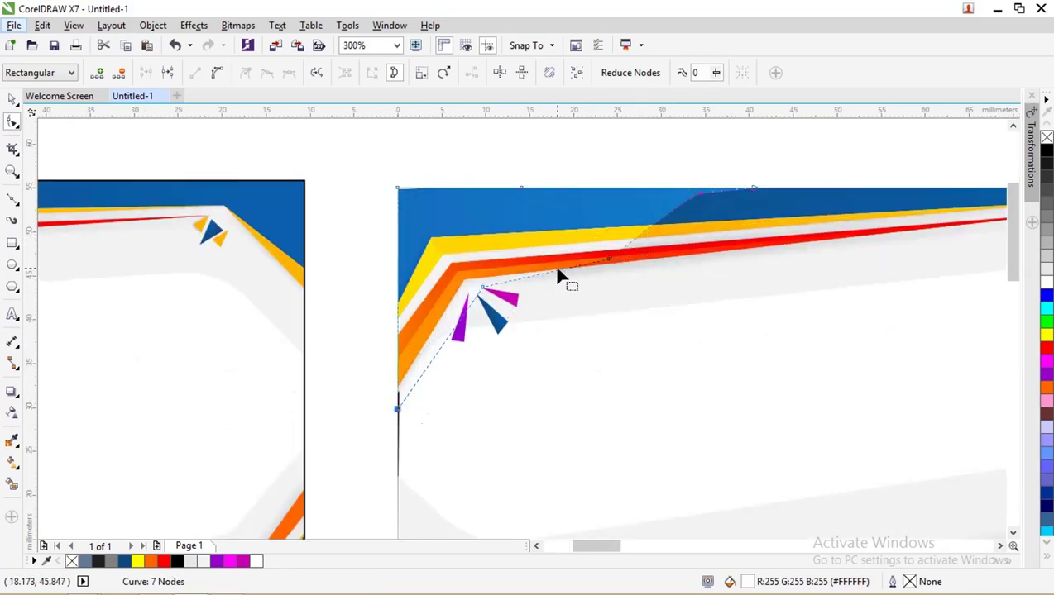
scroll(738, 225, down, 1)
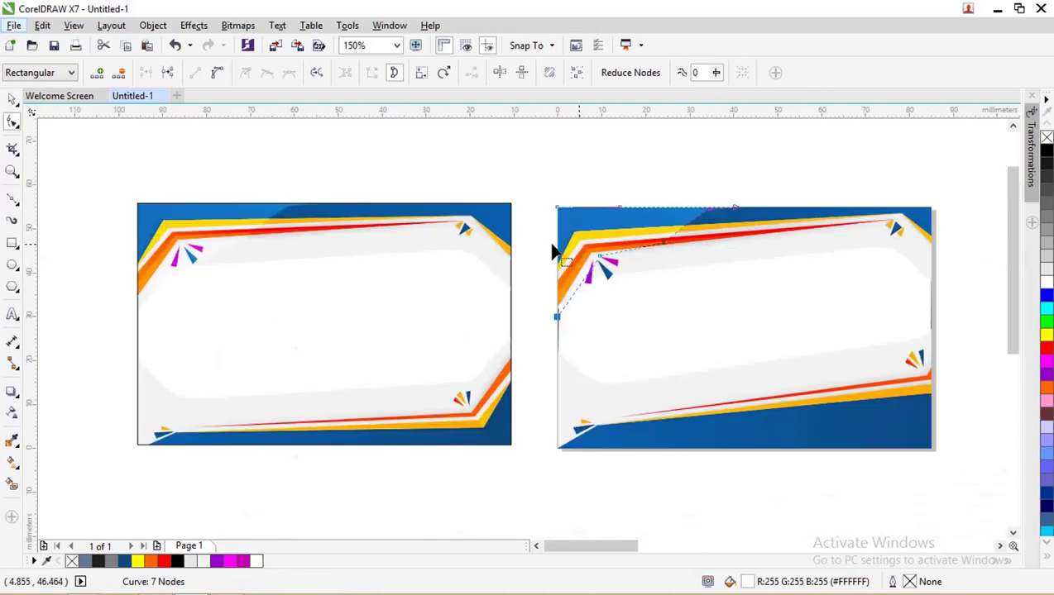
- Add a node on the diagonal edge of the level card's overlay shape and move it to the inner corner of the orange stripe
click(208, 245)
double_click(192, 266)
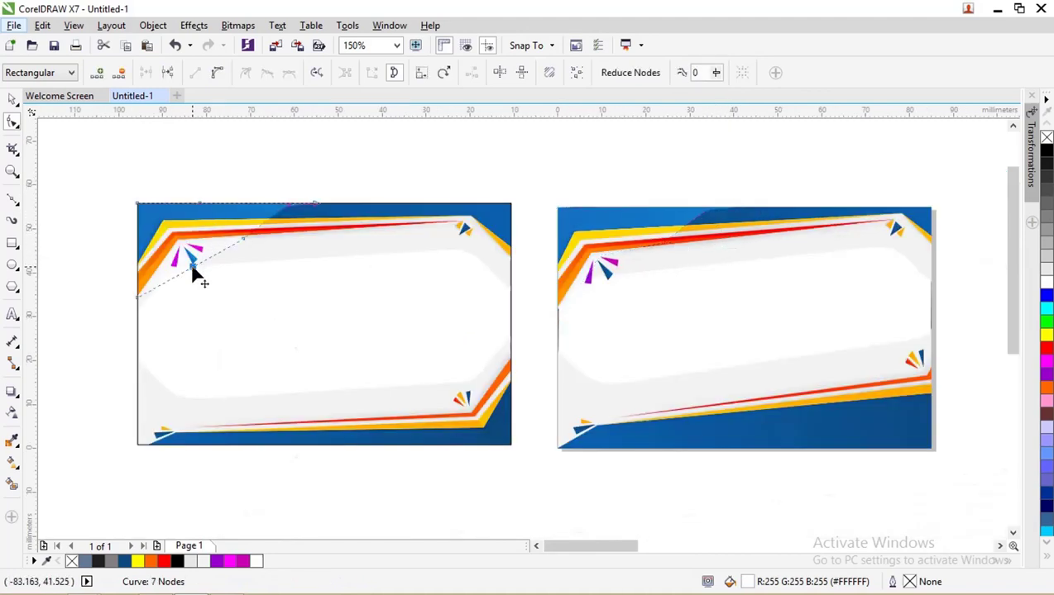
drag(191, 267, 183, 246)
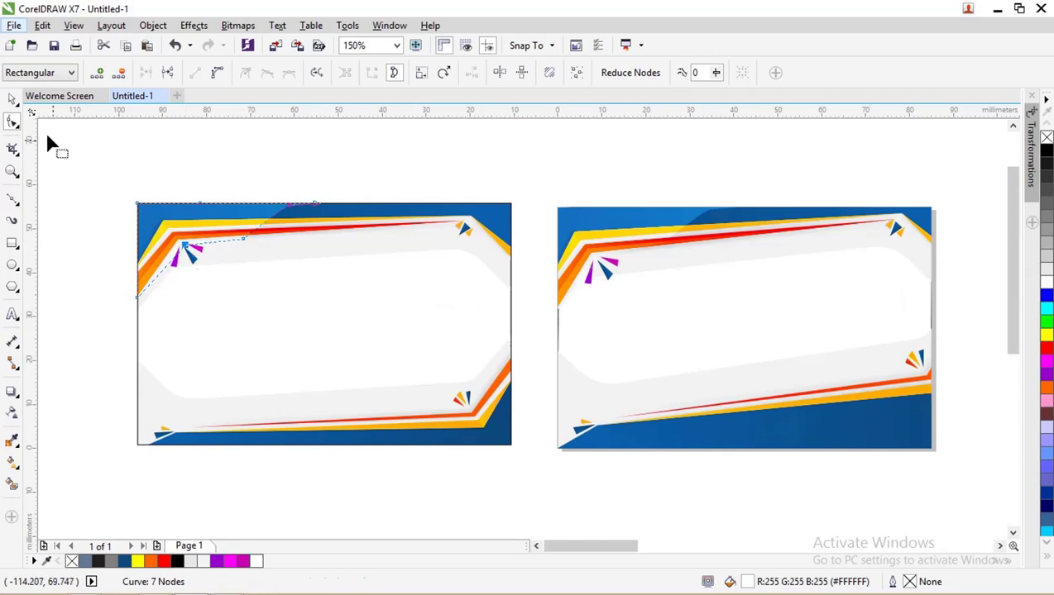
- Remove the level card's black outline and group each card with its own overlay shape
click(13, 99)
click(205, 158)
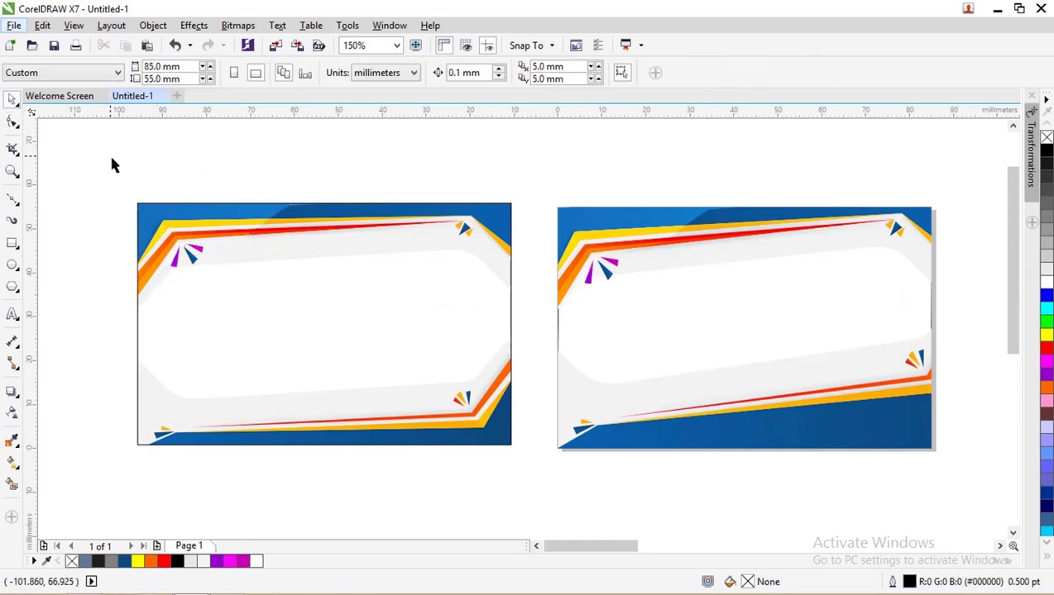
drag(115, 166, 534, 469)
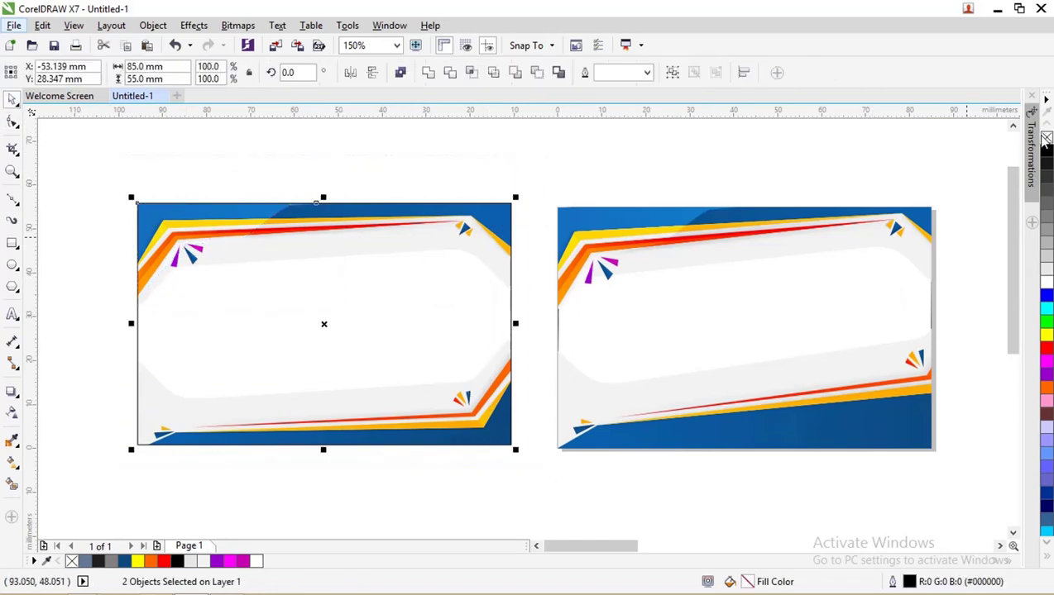
key(ctrl+g)
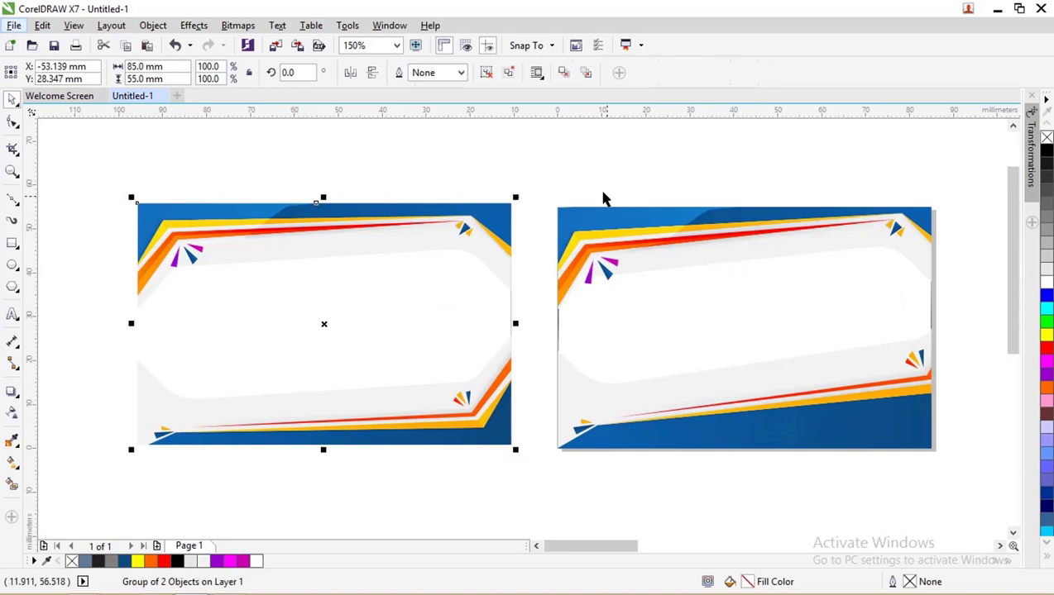
drag(531, 162, 960, 475)
key(ctrl+g)
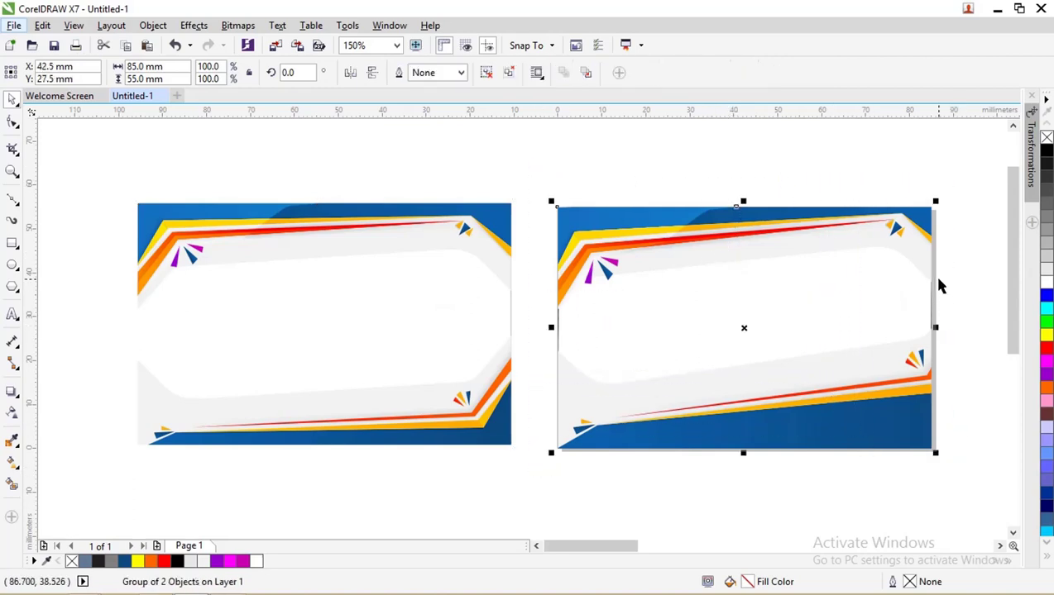
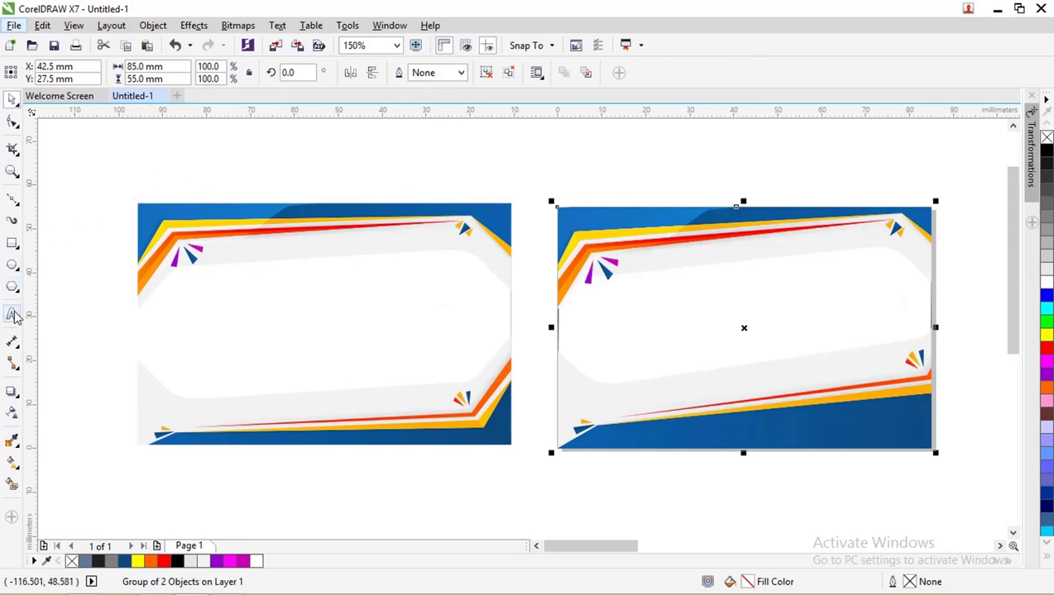
- Bring the grouped text from the far end of the workspace to the cards, placing the centred school heading on the tilted card
key(F4)
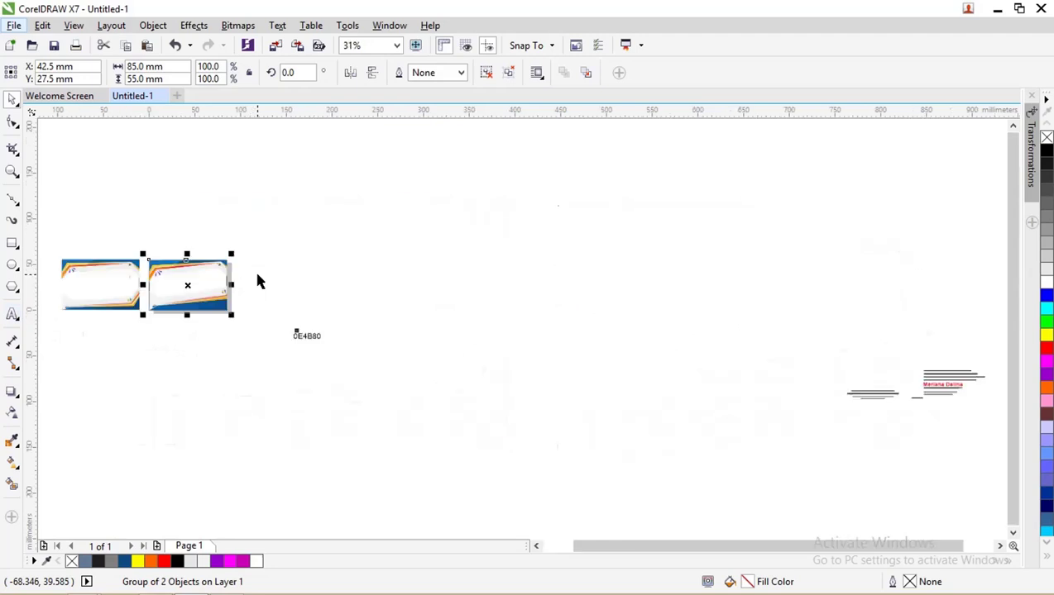
drag(806, 335, 992, 418)
drag(804, 364, 174, 283)
key(F10)
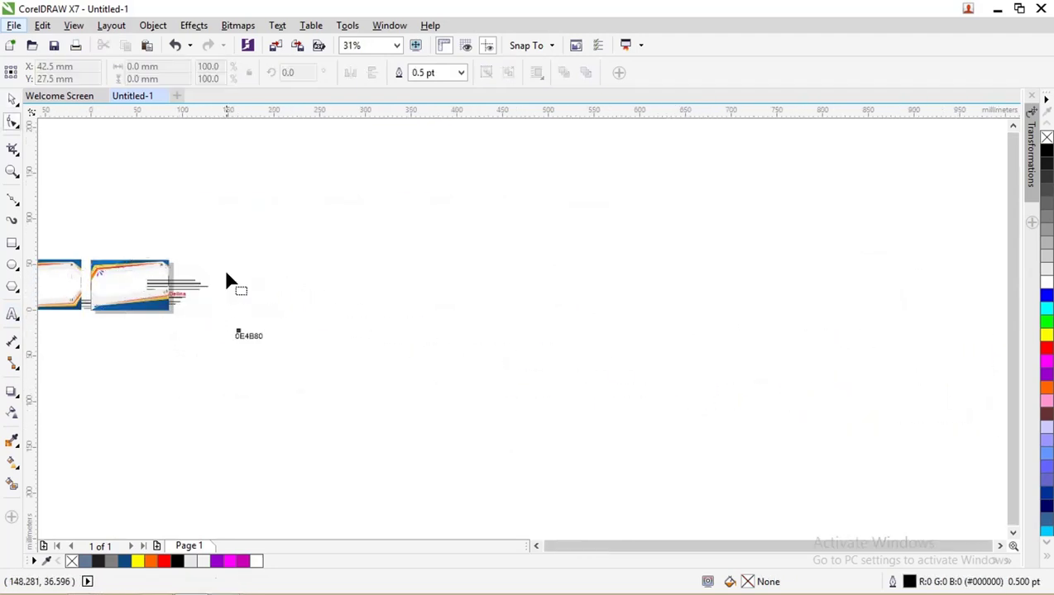
scroll(157, 291, down, 2)
click(13, 100)
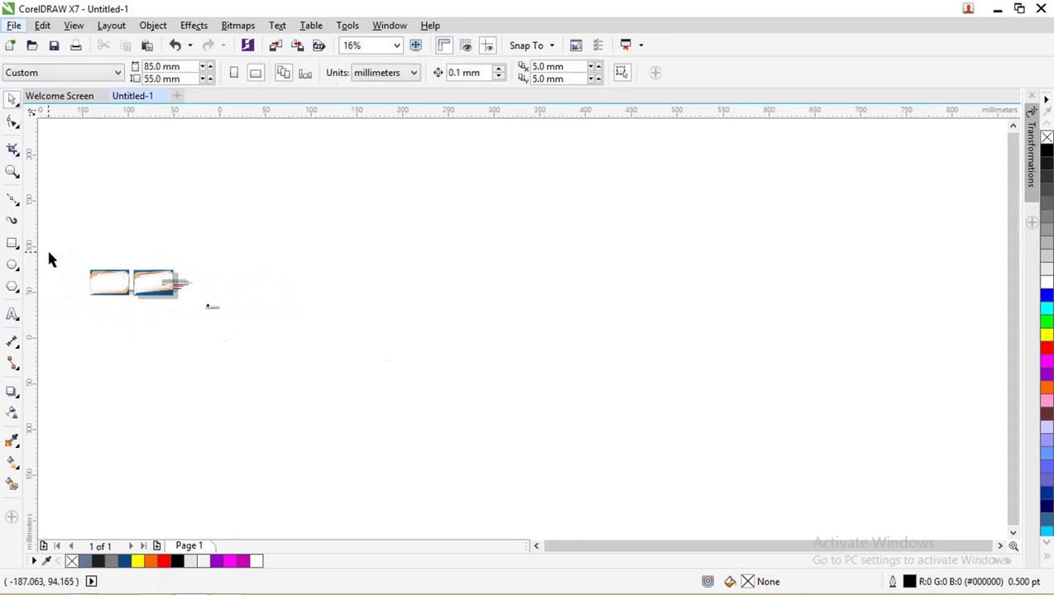
scroll(52, 261, up, 4)
click(556, 398)
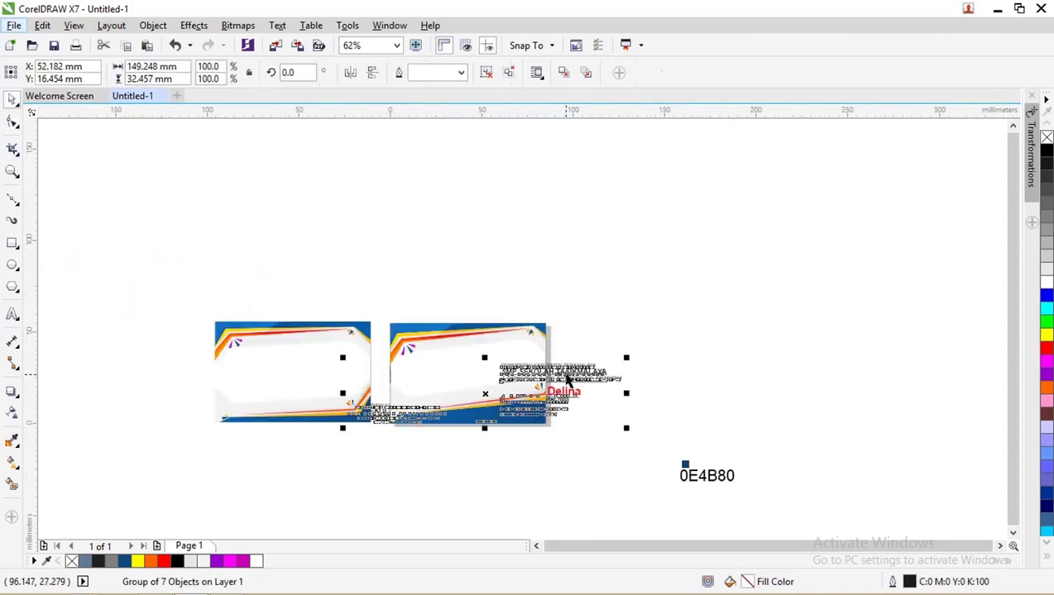
scroll(388, 424, up, 2)
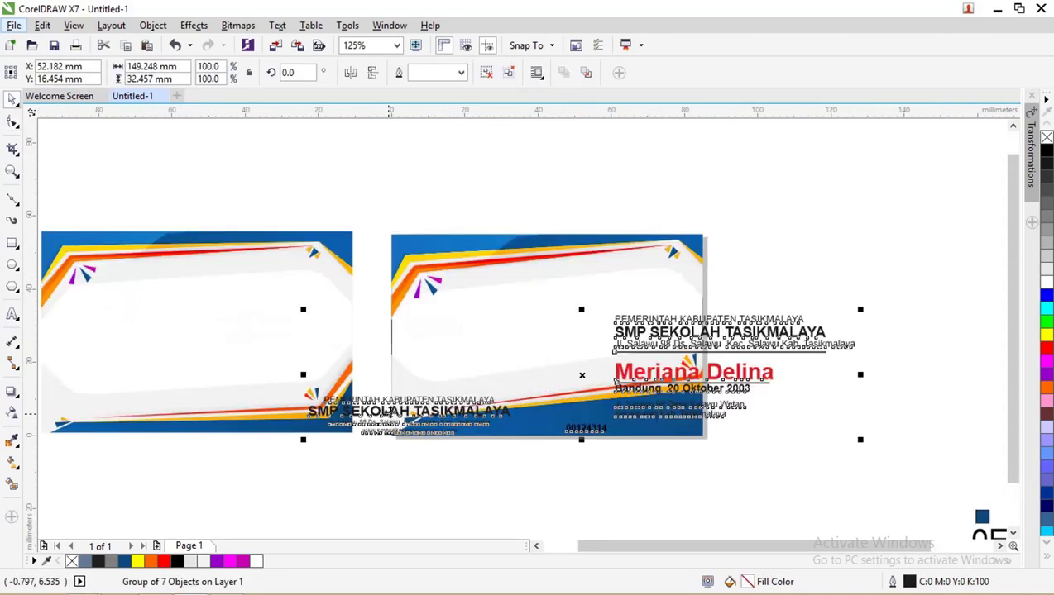
drag(414, 412, 559, 344)
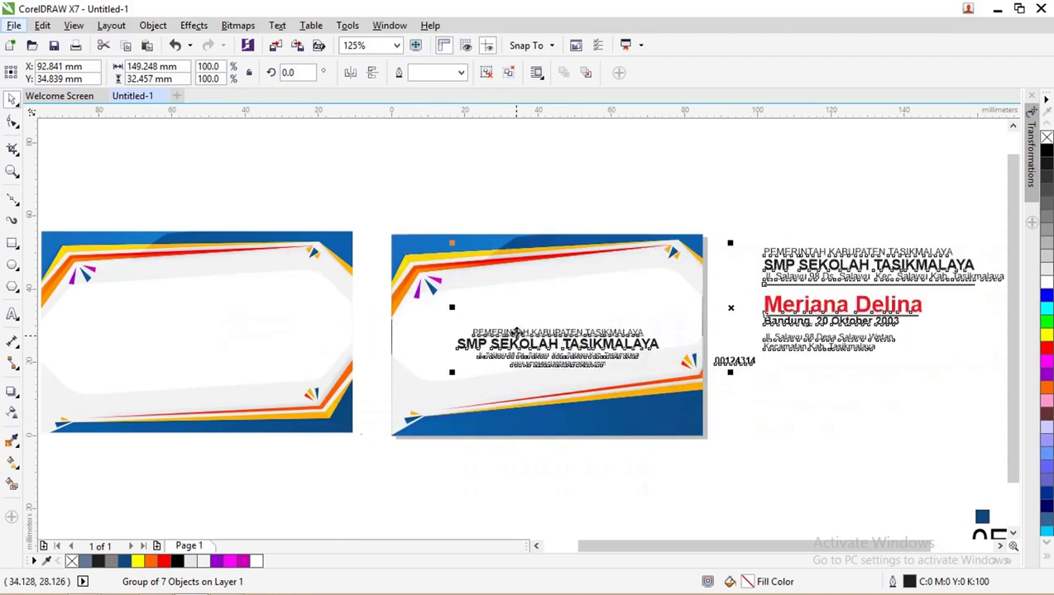
- Ungroup all the text objects and move the student details with their heading onto the level card
scroll(516, 333, down, 2)
right_click(662, 312)
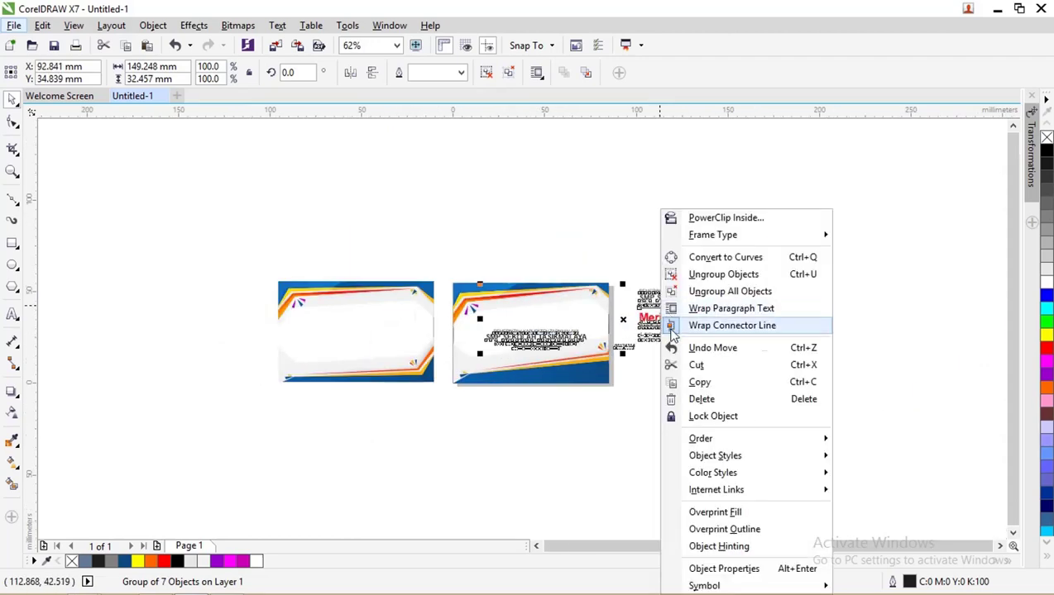
click(711, 291)
click(791, 371)
drag(791, 371, 618, 265)
drag(687, 287, 380, 306)
scroll(358, 304, up, 2)
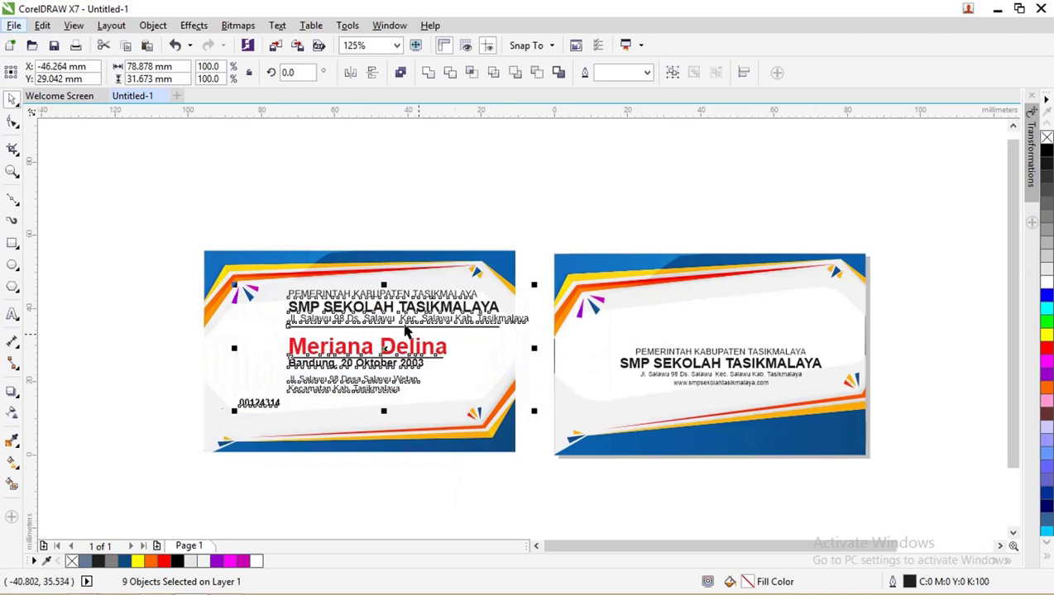
- Scale the student details block down to about 66.8 x 26.8 mm and position it inside the level card's white area
click(527, 410)
key(ctrl+z)
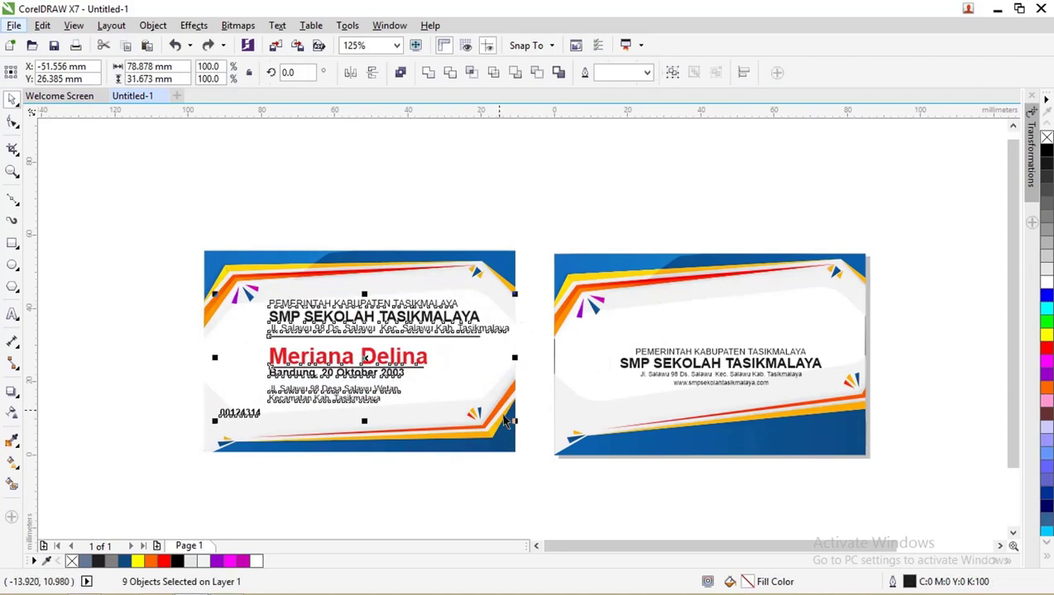
drag(425, 327, 437, 322)
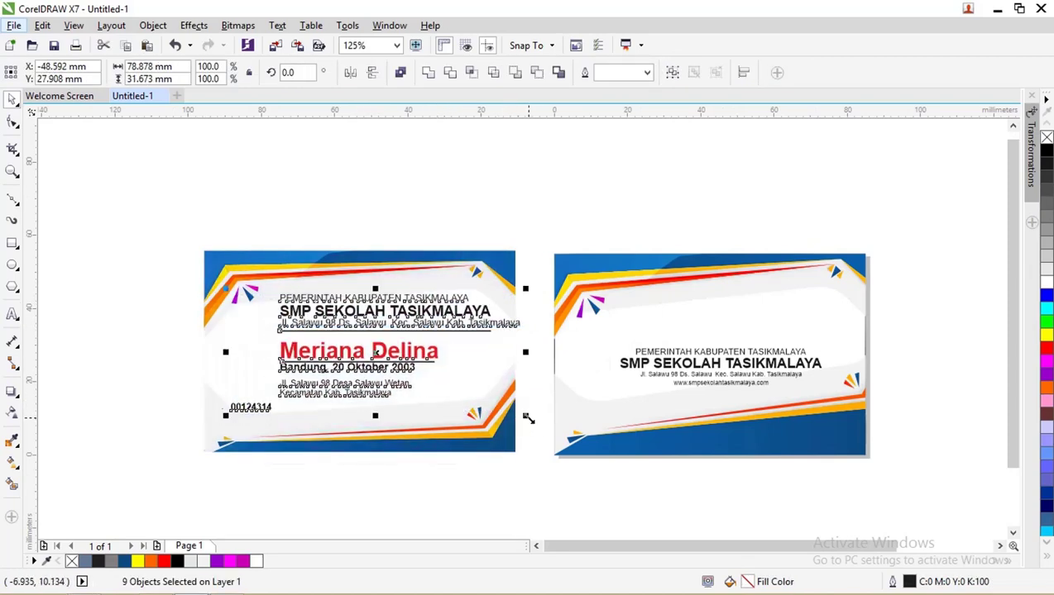
drag(528, 420, 481, 399)
scroll(378, 328, up, 2)
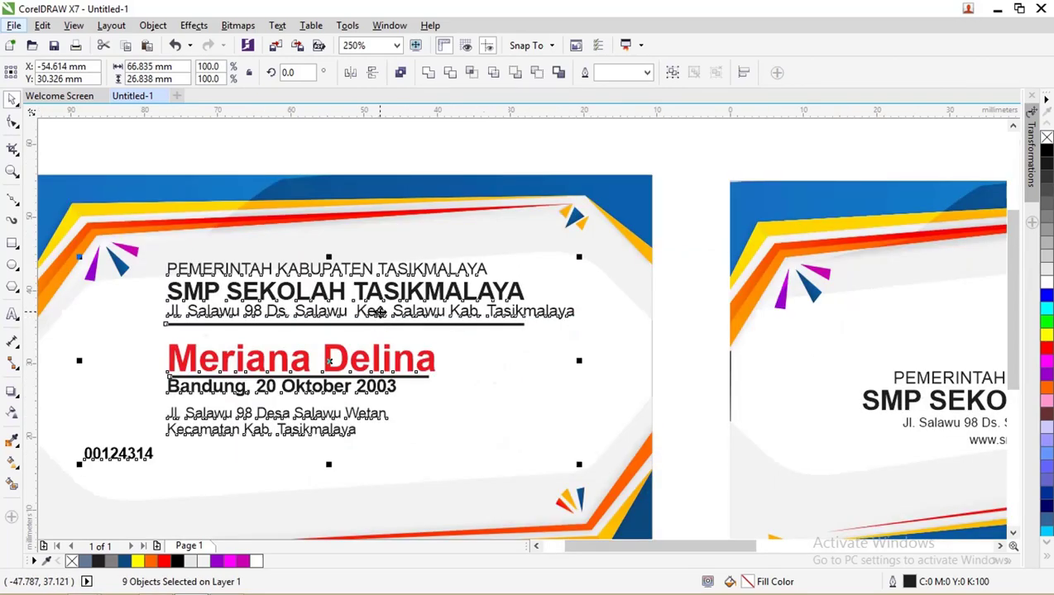
drag(377, 310, 396, 324)
scroll(402, 329, down, 2)
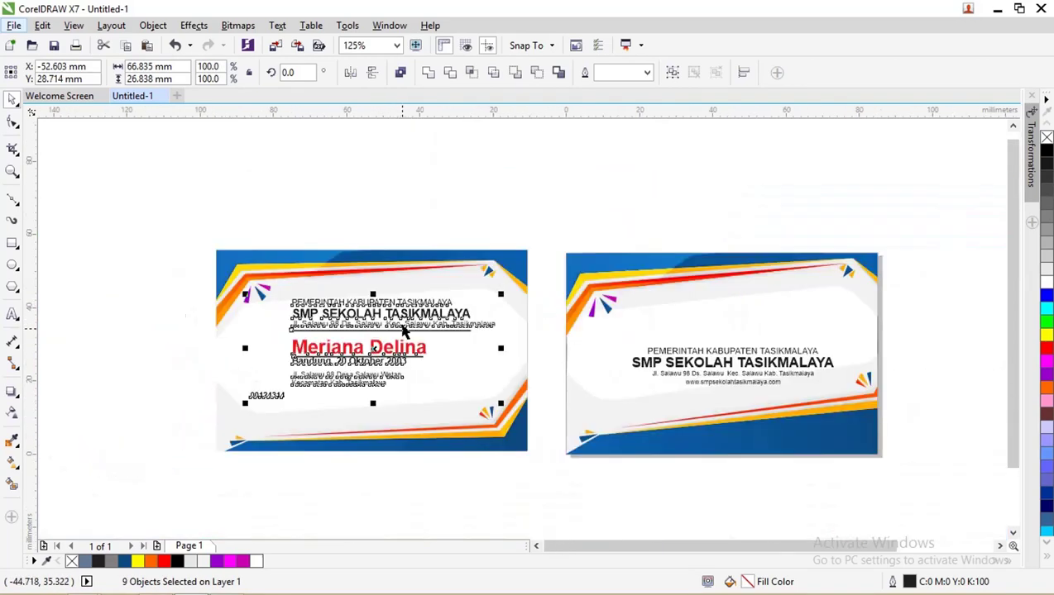
right_click(404, 329)
key(Escape)
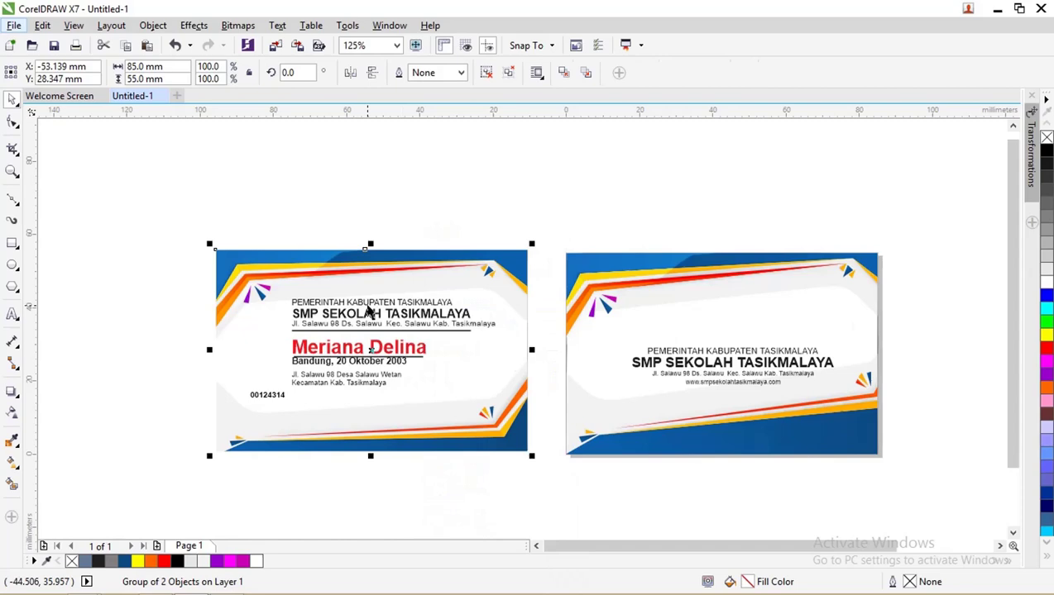
- Move the school heading lines and their rule up on the level card, and extend the rule to the end of the address line
ctrl+click(369, 310)
drag(262, 223, 441, 307)
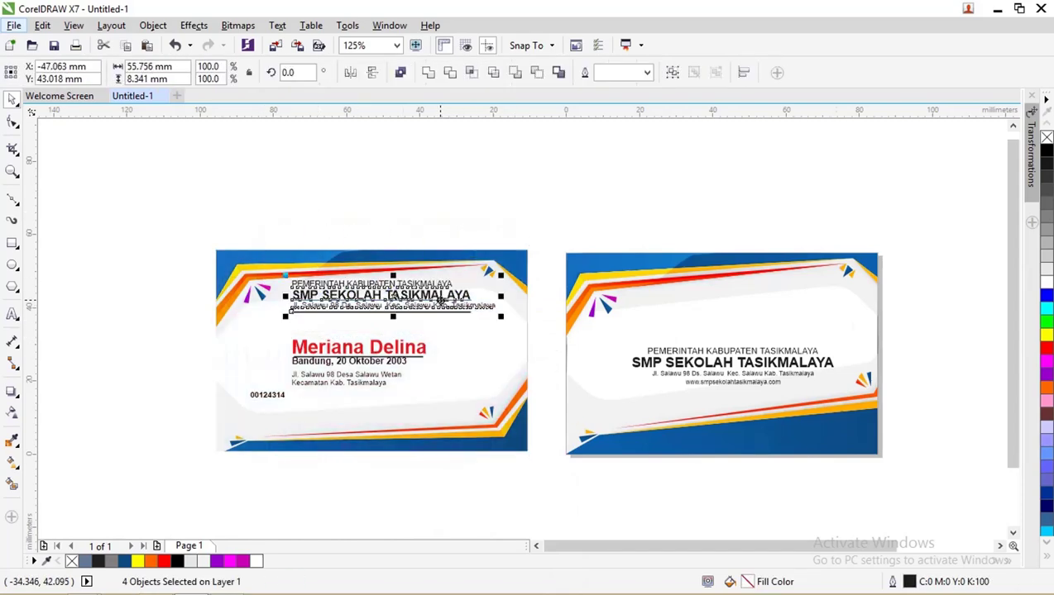
scroll(440, 300, up, 1)
click(495, 330)
click(496, 326)
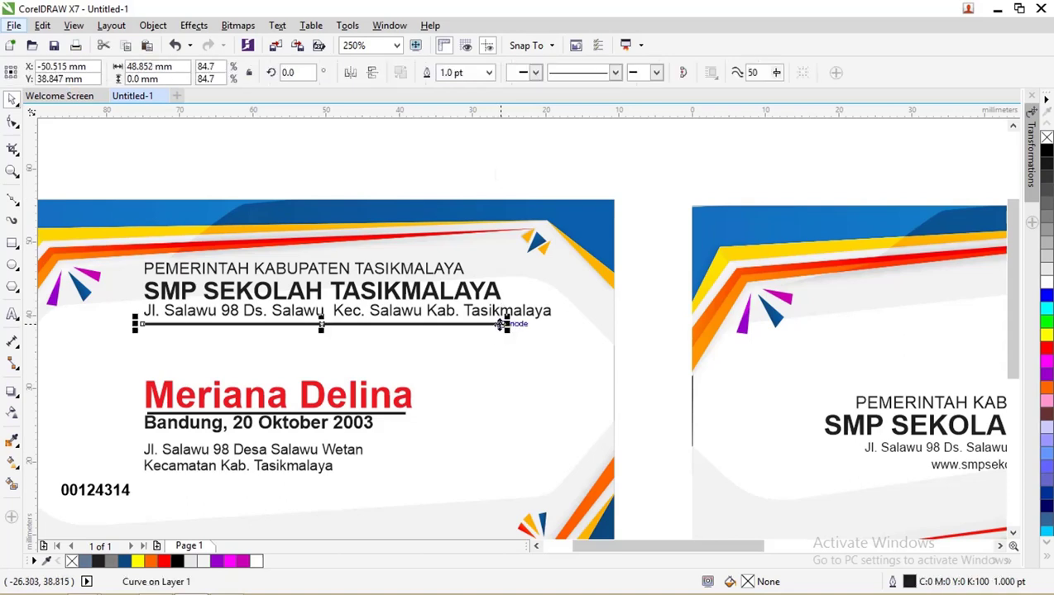
key(F10)
drag(503, 325, 554, 333)
scroll(554, 334, down, 3)
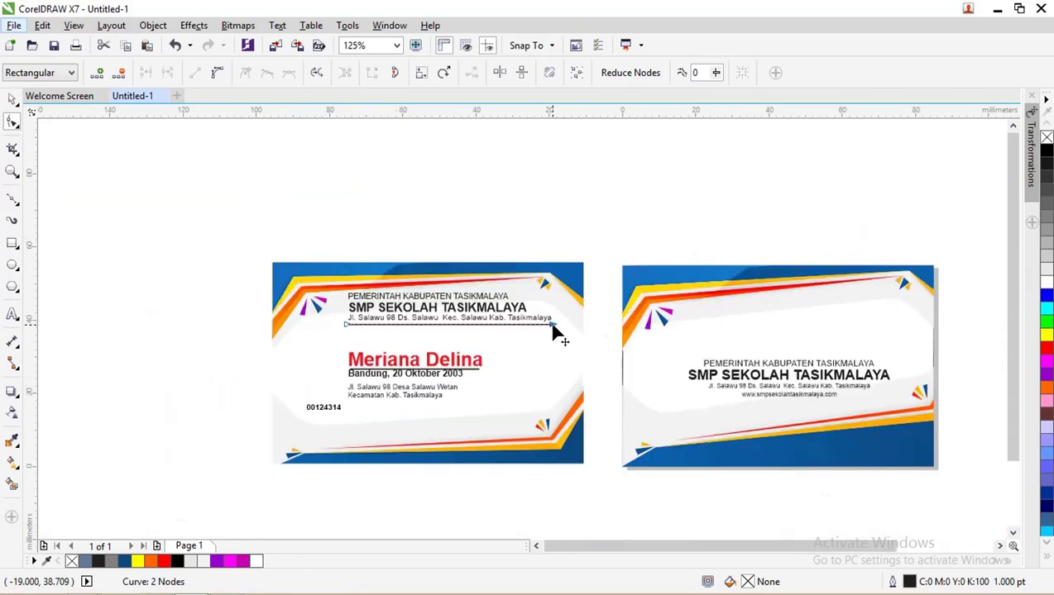
scroll(383, 380, up, 4)
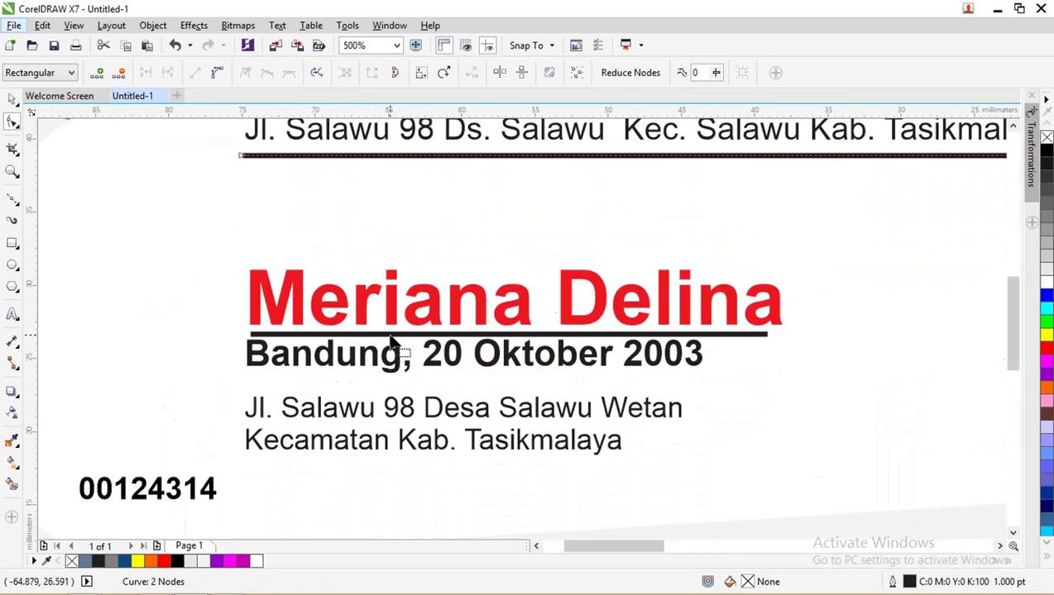
scroll(281, 354, down, 4)
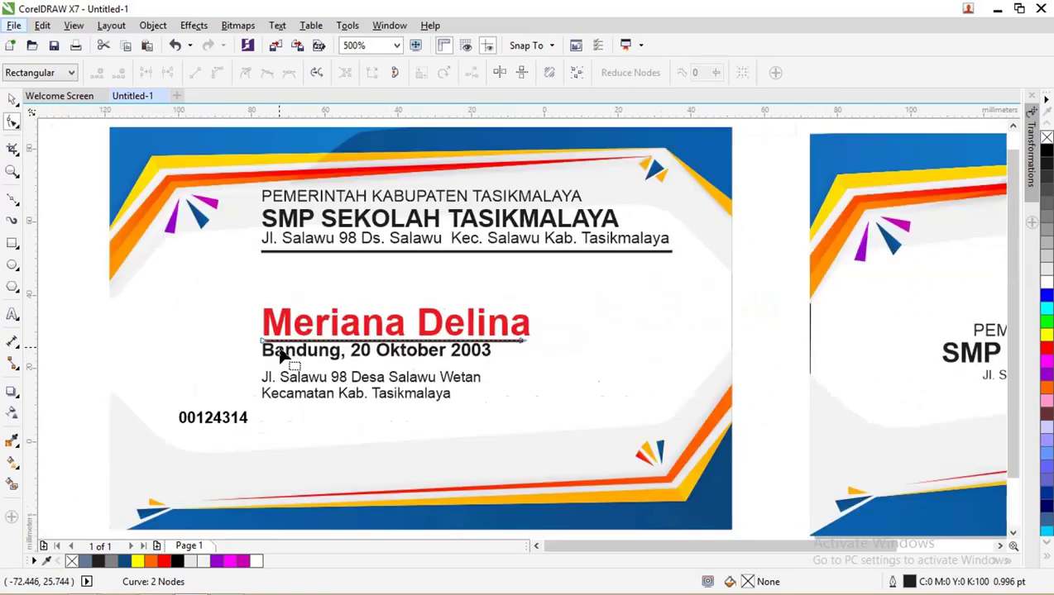
scroll(282, 354, down, 4)
- Enlarge the SMP SEKOLAH TASIKMALAYA line on the level card to match the width of the rule beneath the heading
click(13, 99)
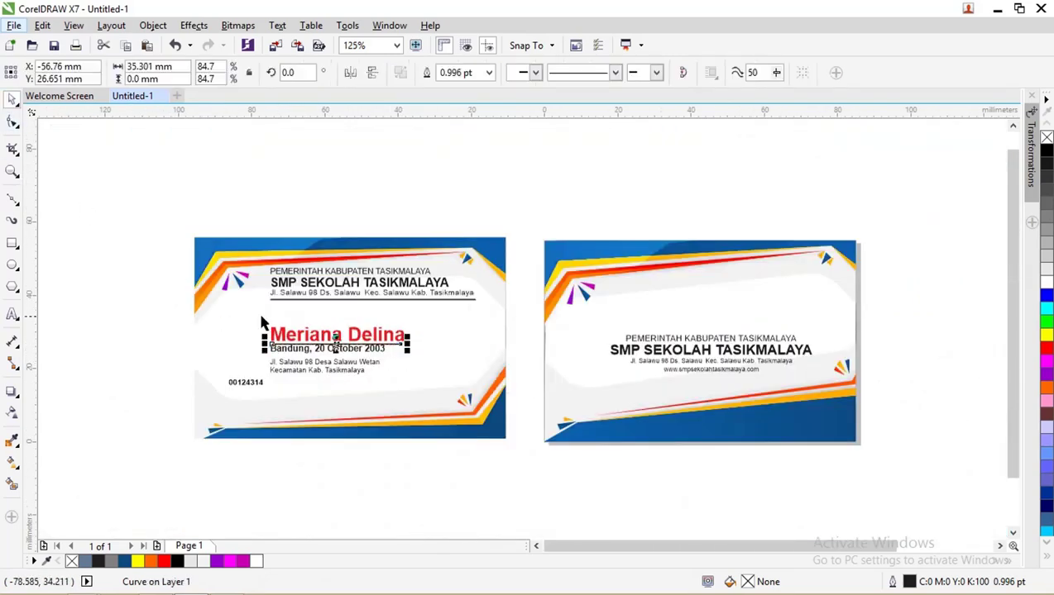
scroll(277, 312, up, 2)
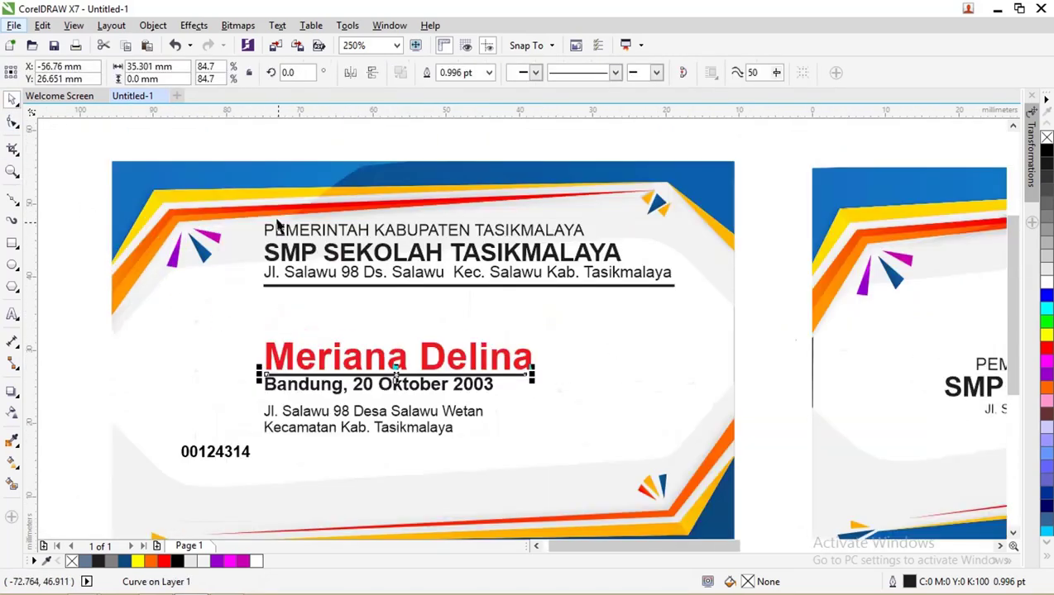
click(642, 276)
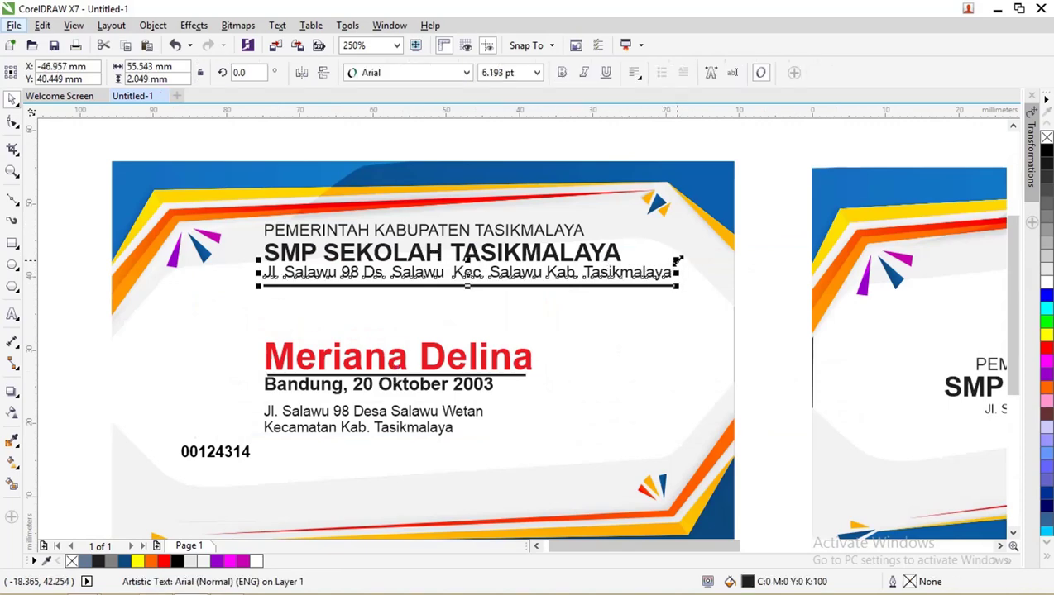
click(617, 250)
drag(629, 237, 674, 232)
- Enlarge the PEMERINTAH KABUPATEN TASIKMALAYA line to about 55 mm wide (7.961 pt), matching the width of the school name
click(546, 273)
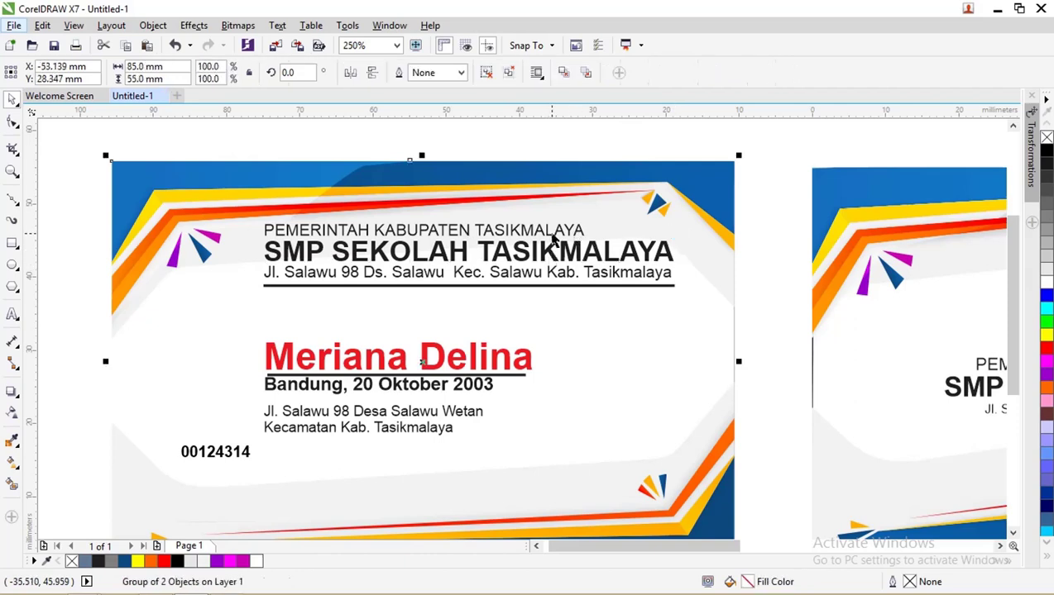
click(559, 232)
drag(590, 221, 673, 213)
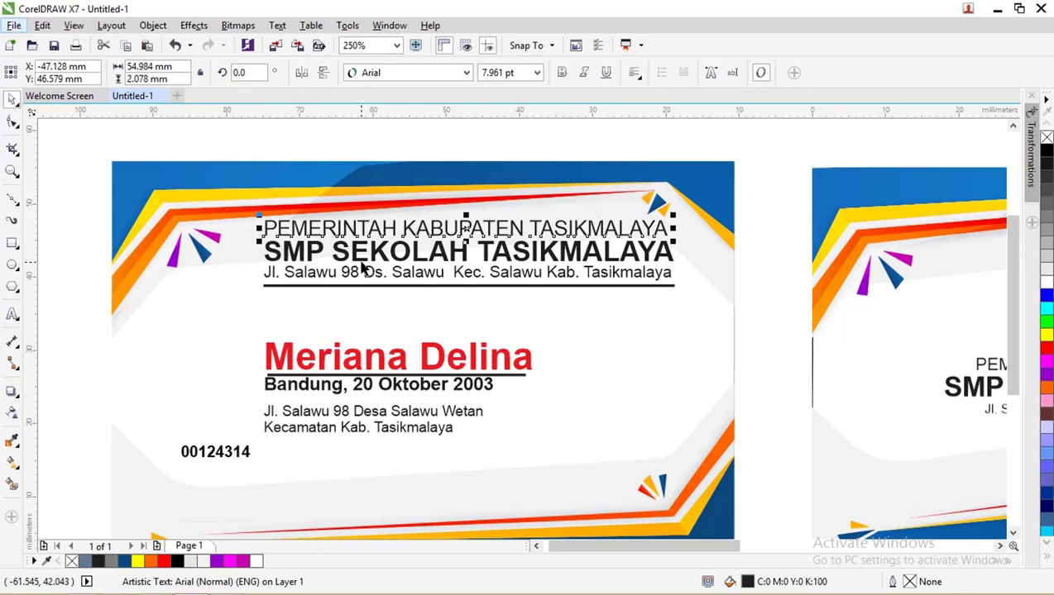
click(415, 153)
scroll(241, 323, down, 3)
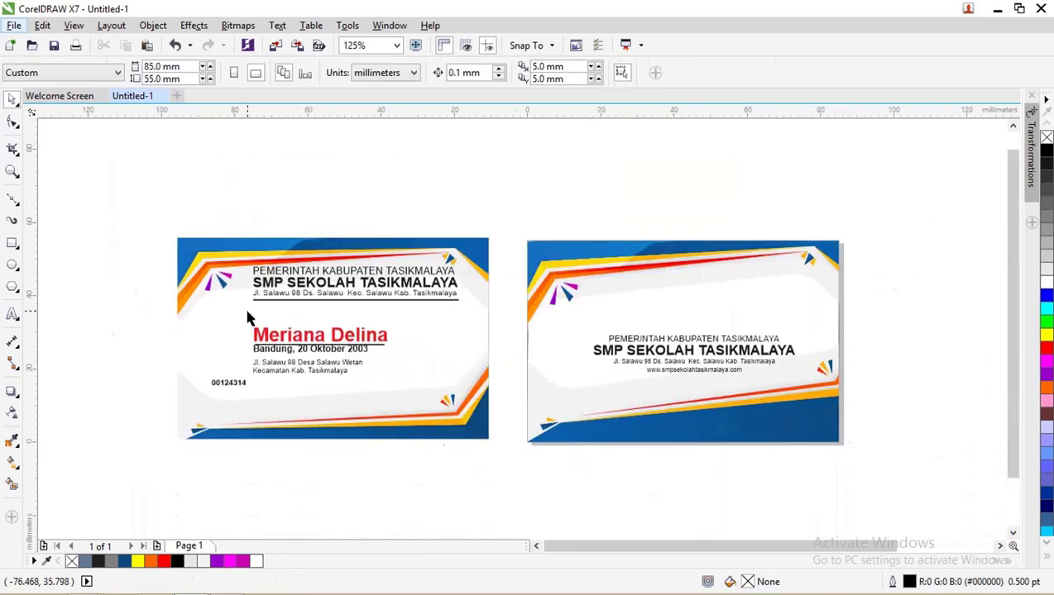
click(223, 382)
scroll(262, 370, up, 3)
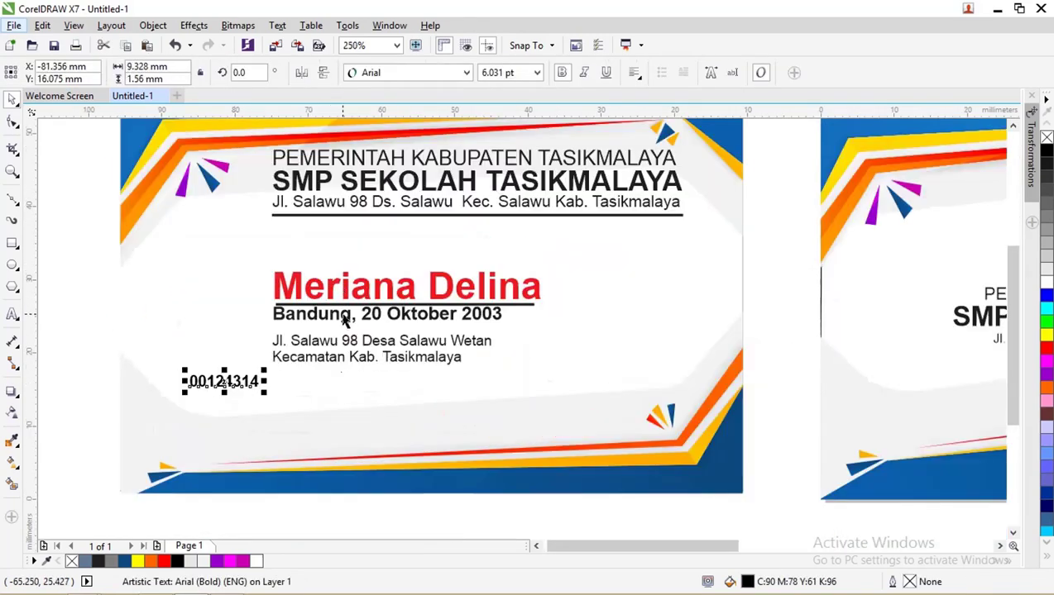
click(346, 320)
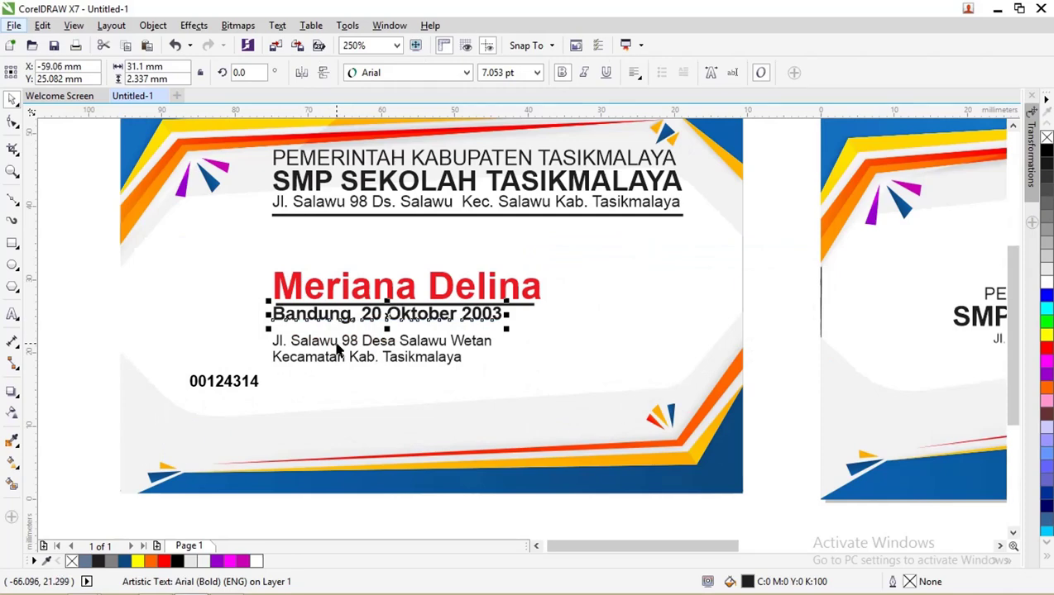
click(336, 347)
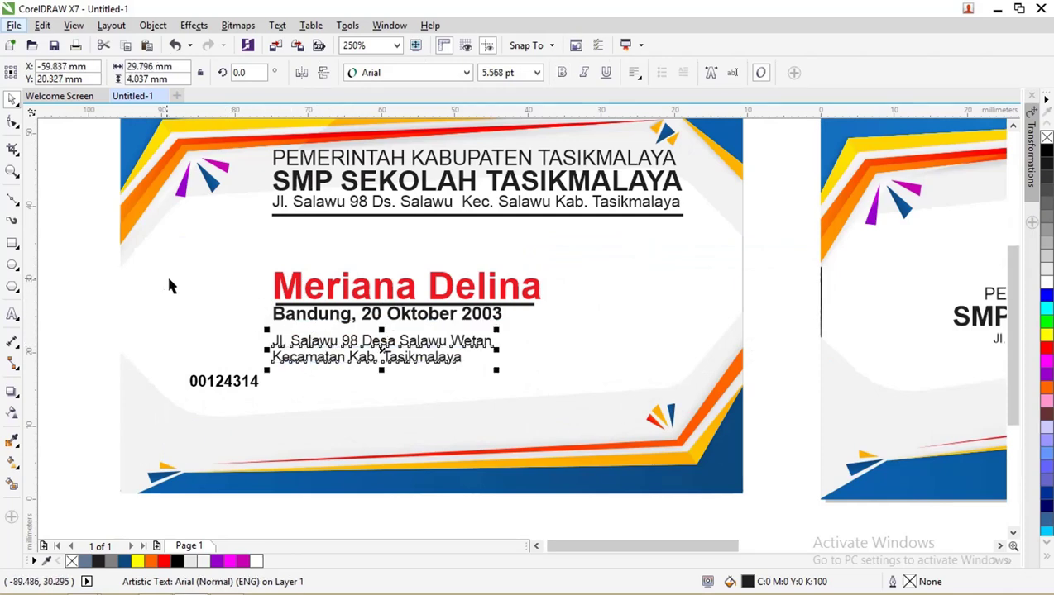
- Draw an upright photo frame rectangle about 10.1 mm wide above the student number, beside the student details on the level card
click(13, 243)
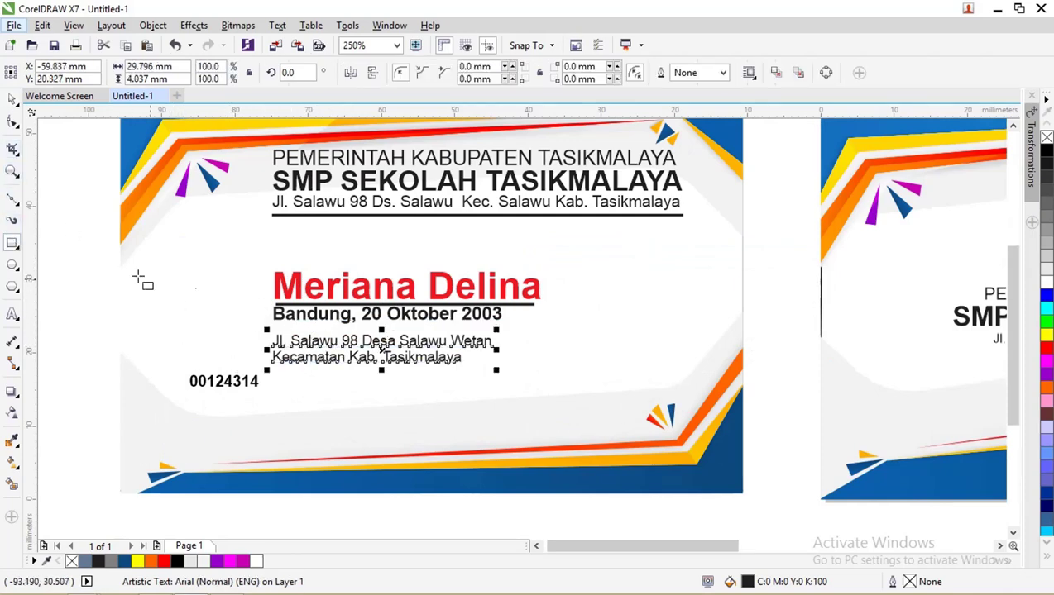
drag(182, 249, 262, 361)
key(space)
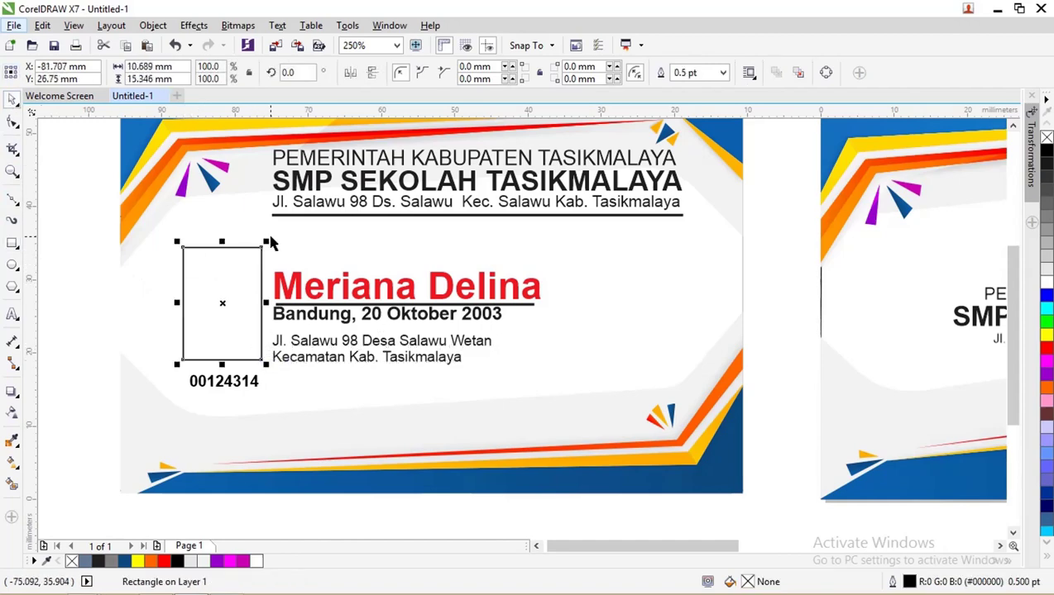
drag(268, 241, 220, 269)
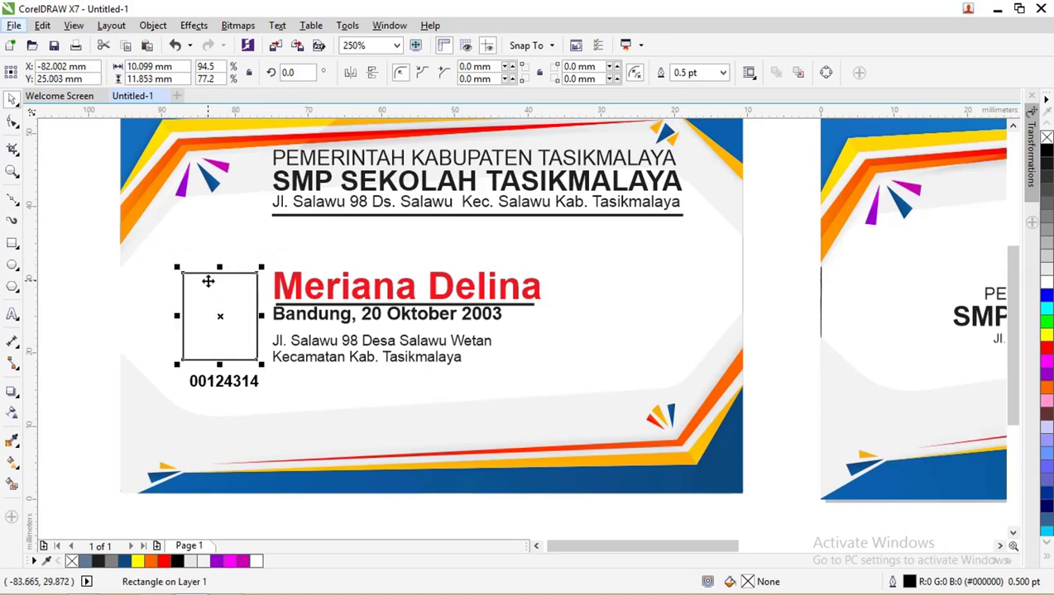
key(ctrl+z)
- Enlarge the student's name, rule, birth line and address together to about 43.7 x 15.2 mm on the level card
click(294, 288)
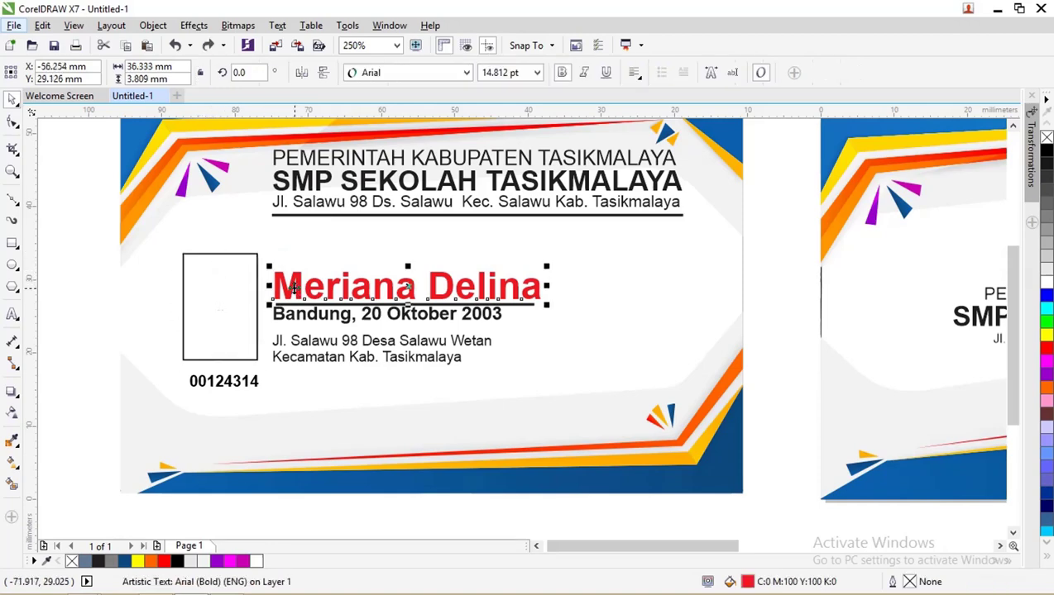
drag(768, 430, 263, 258)
drag(548, 267, 597, 249)
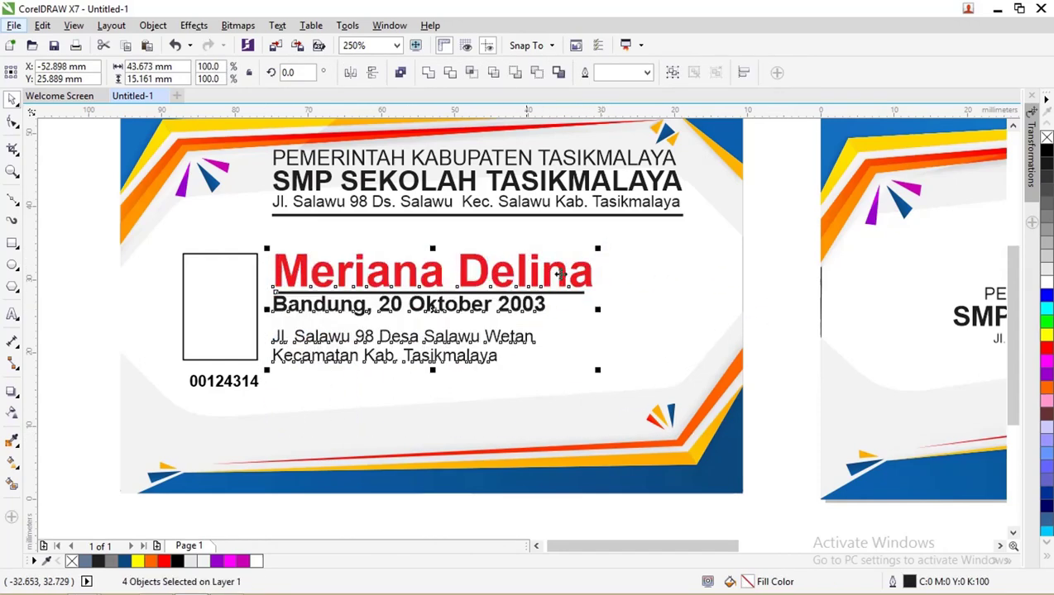
click(333, 528)
- Switch to File Explorer and bring the logo 20A68F4B and the QR code barcod3e from the Pictures folder into the CorelDRAW document
mouse_move(165, 589)
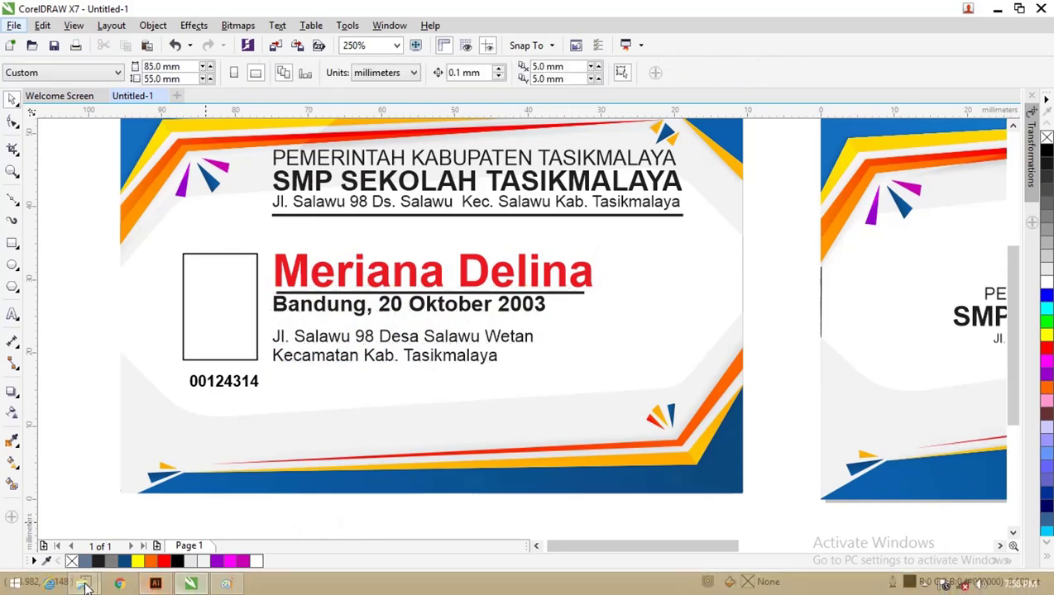
mouse_move(85, 587)
click(123, 476)
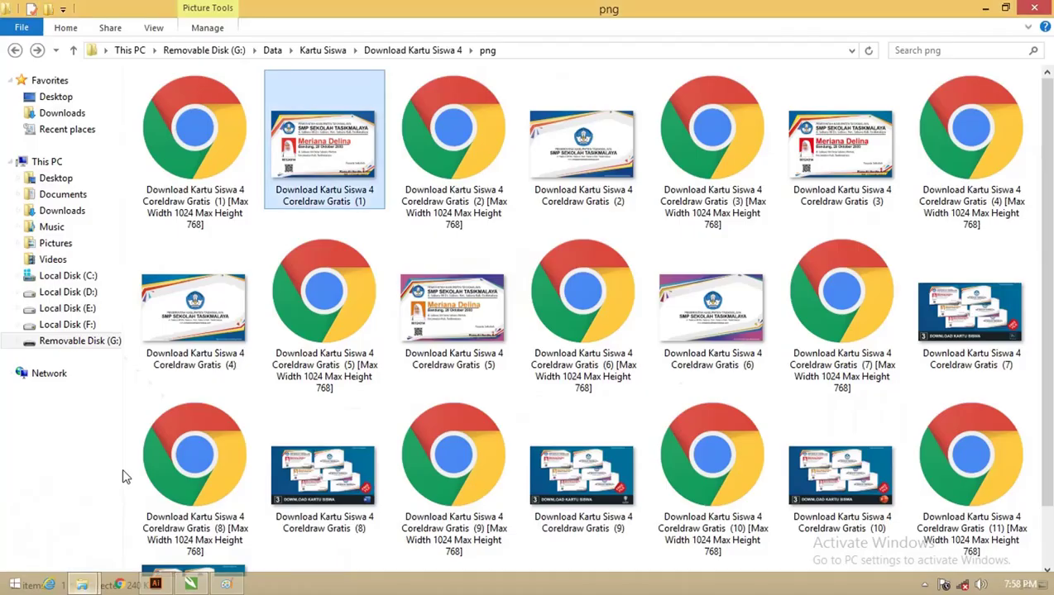
click(63, 241)
click(259, 120)
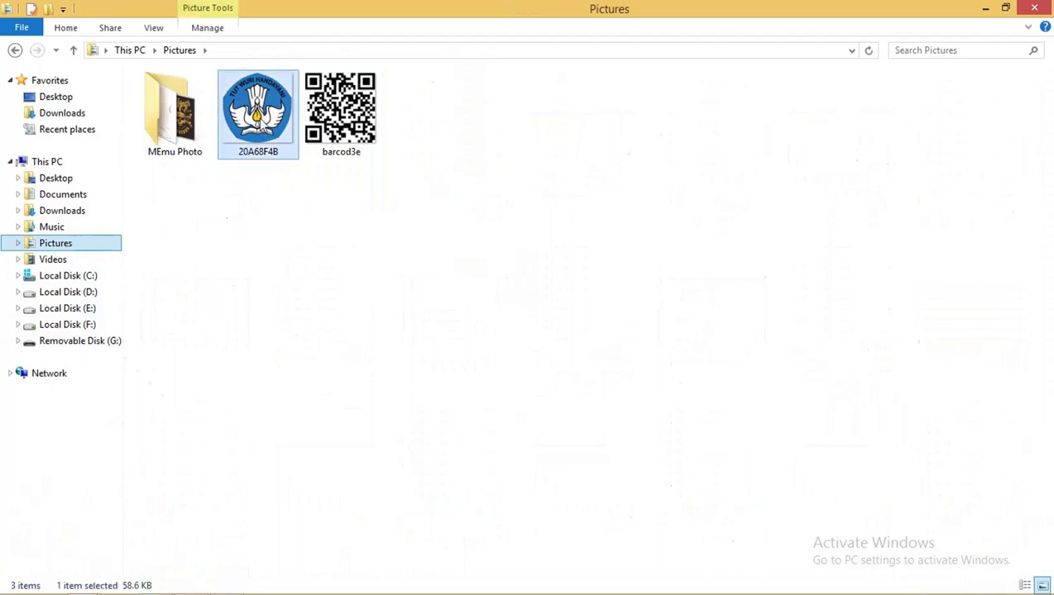
ctrl+click(334, 124)
drag(334, 125, 294, 521)
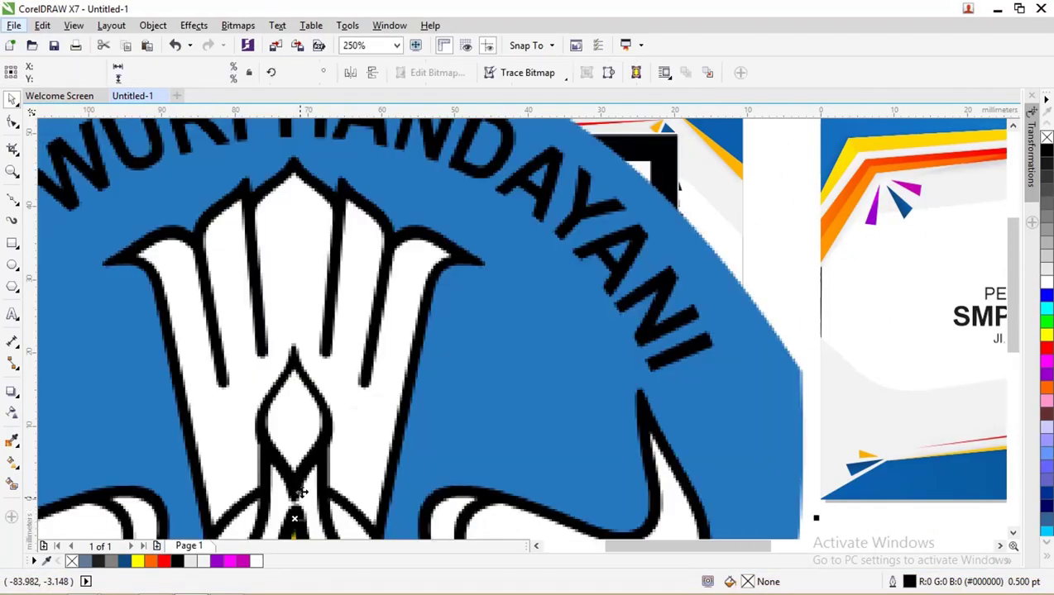
- Shrink the QR code to about 26 mm and the logo to 12.7 mm, placing the logo above the slanted card's school heading
scroll(364, 440, down, 5)
drag(439, 347, 343, 424)
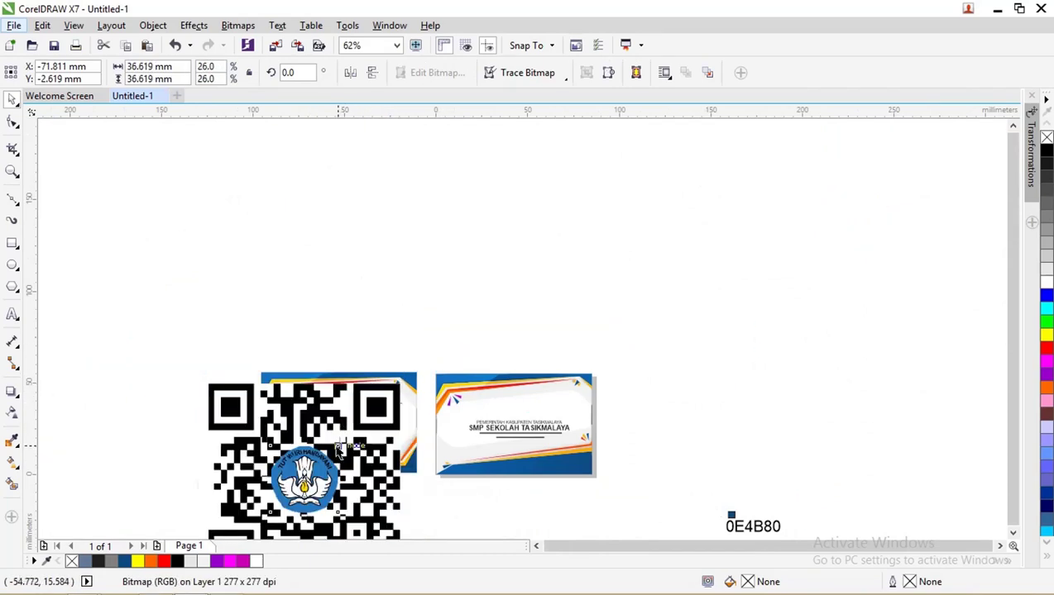
click(399, 395)
drag(402, 381, 760, 289)
scroll(422, 491, up, 3)
click(422, 491)
drag(813, 231, 778, 262)
drag(739, 305, 742, 308)
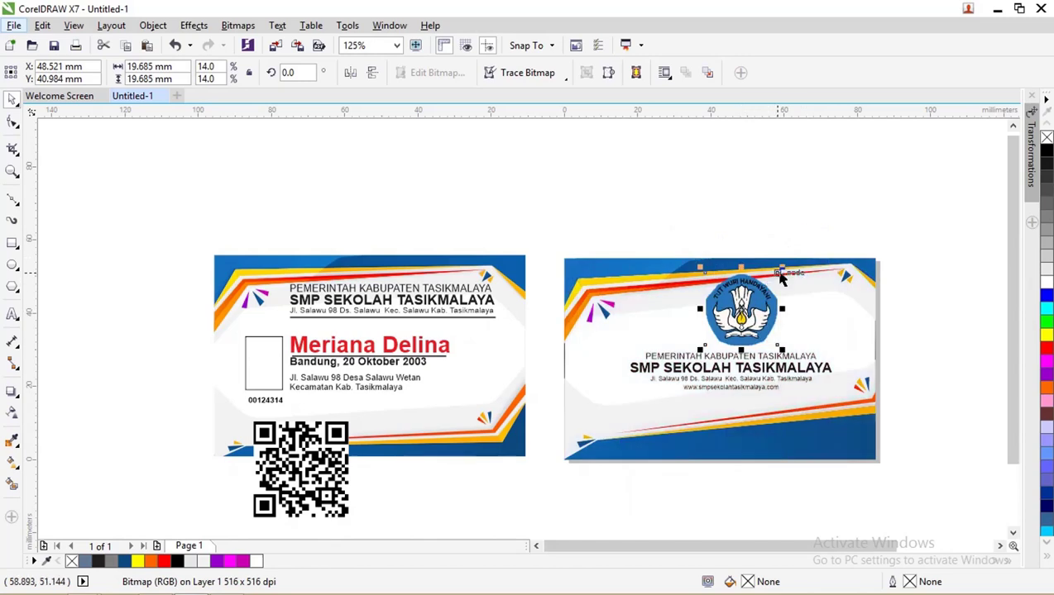
drag(776, 261, 764, 287)
- Copy the logo to the start of the level card's school heading and reduce the copy to about 10.7 mm
drag(741, 309, 265, 302)
scroll(265, 303, up, 2)
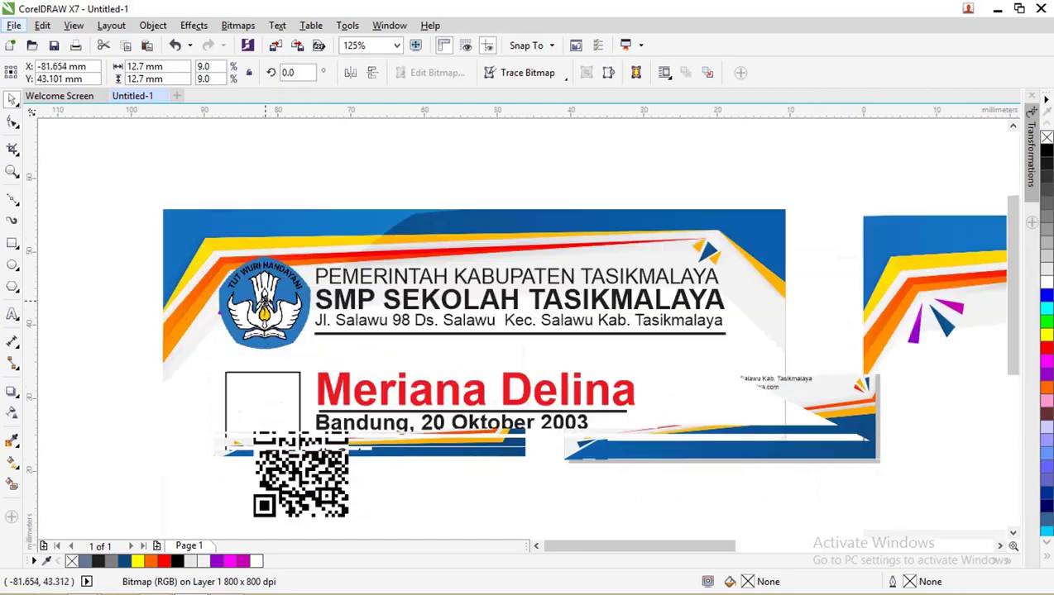
scroll(264, 303, up, 2)
drag(357, 398, 344, 387)
scroll(344, 387, down, 2)
- Scale the QR code to about 7.5 mm beneath the student number and centre it horizontally with the number and photo frame
click(344, 500)
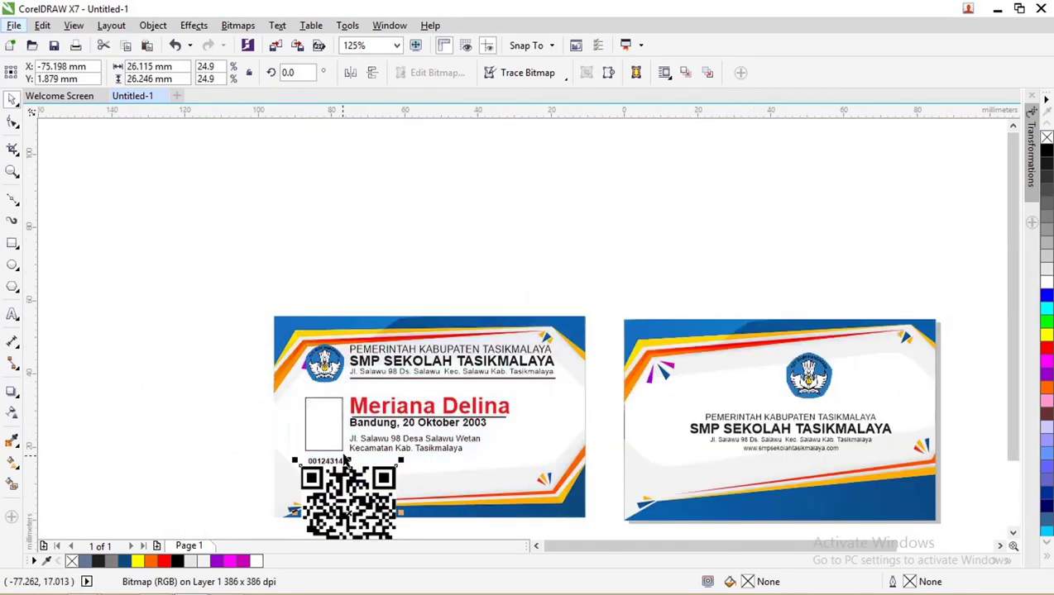
scroll(348, 462, down, 2)
drag(364, 484, 335, 376)
scroll(361, 478, up, 6)
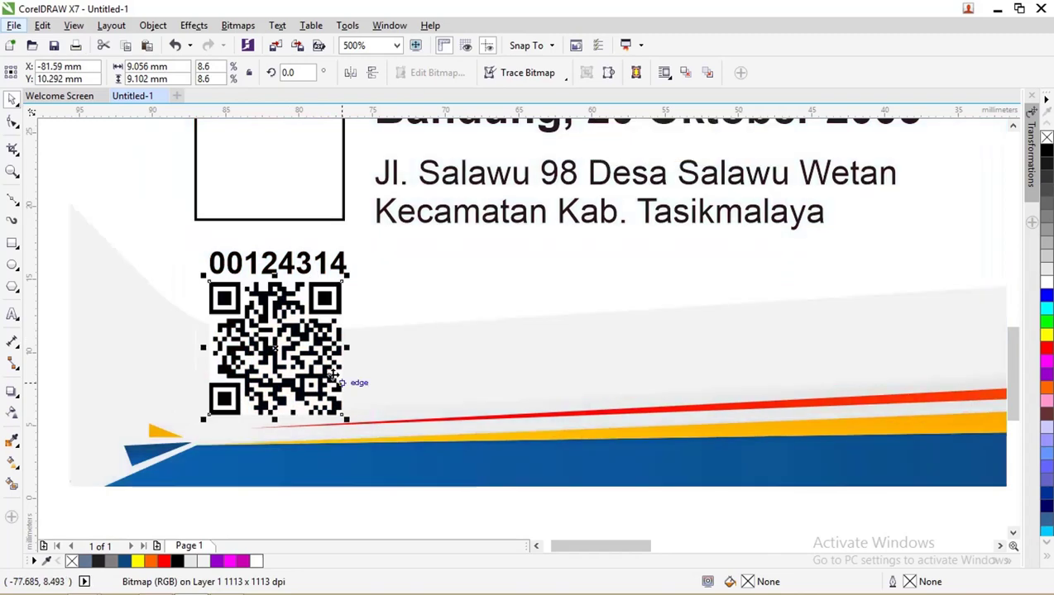
drag(347, 420, 321, 395)
scroll(291, 342, down, 4)
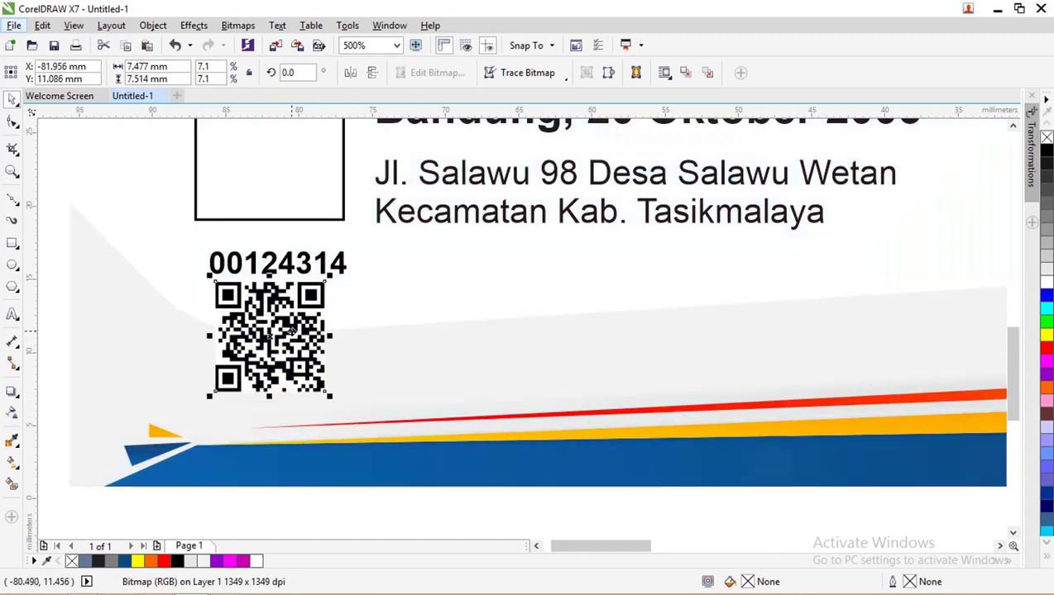
drag(332, 431, 252, 244)
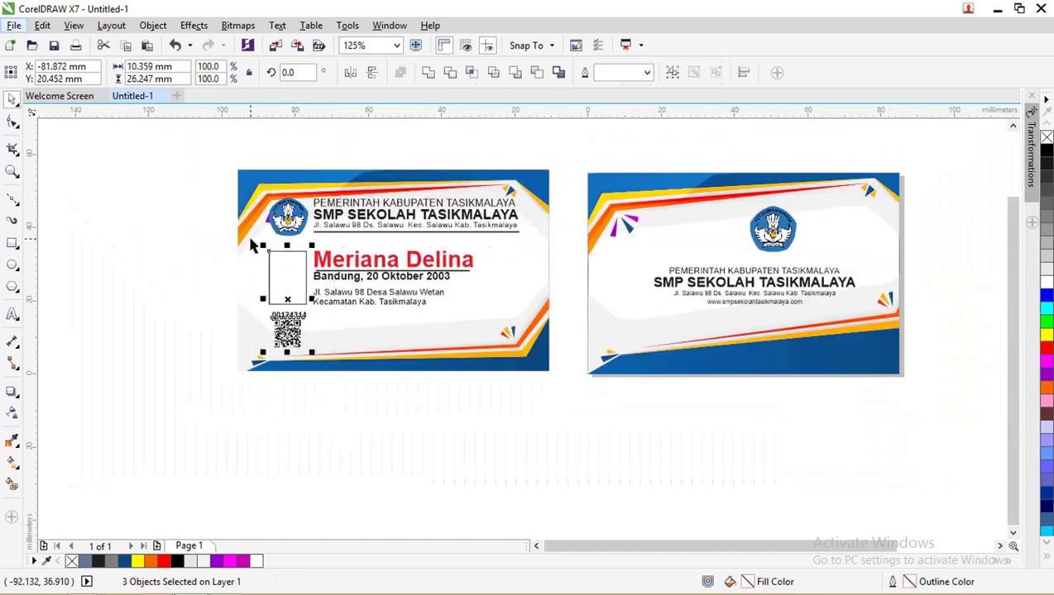
click(349, 147)
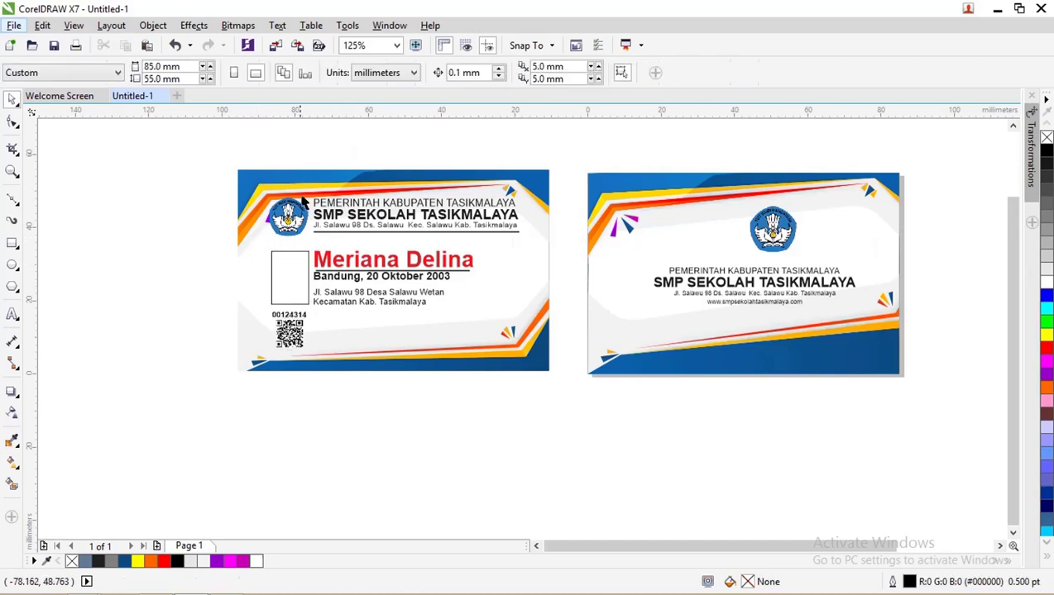
- Centre the logo horizontally over the school heading lines on the slanted card
drag(854, 401, 635, 169)
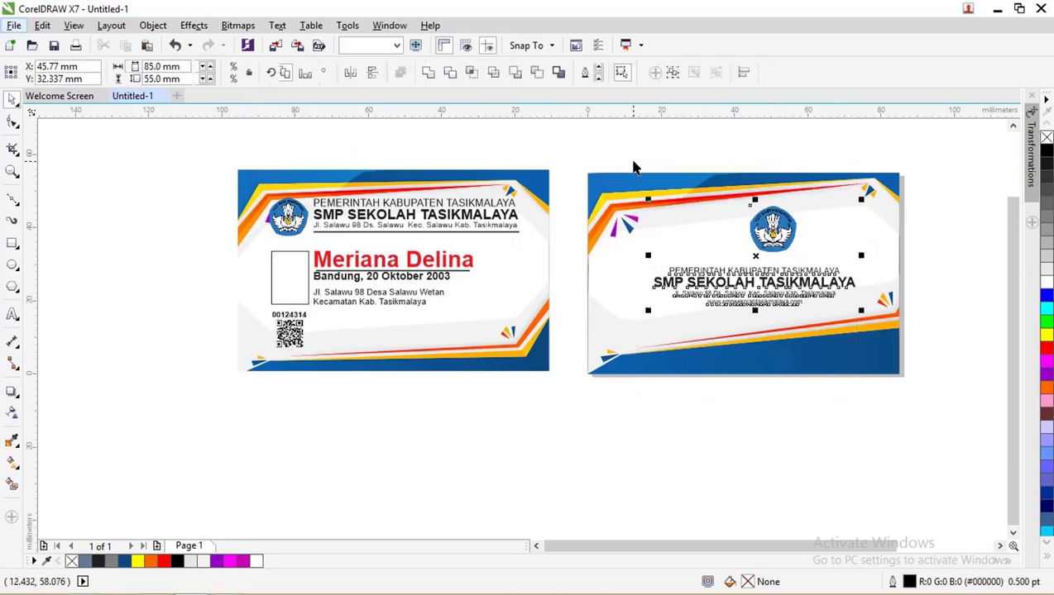
click(808, 137)
drag(754, 232, 755, 235)
click(946, 412)
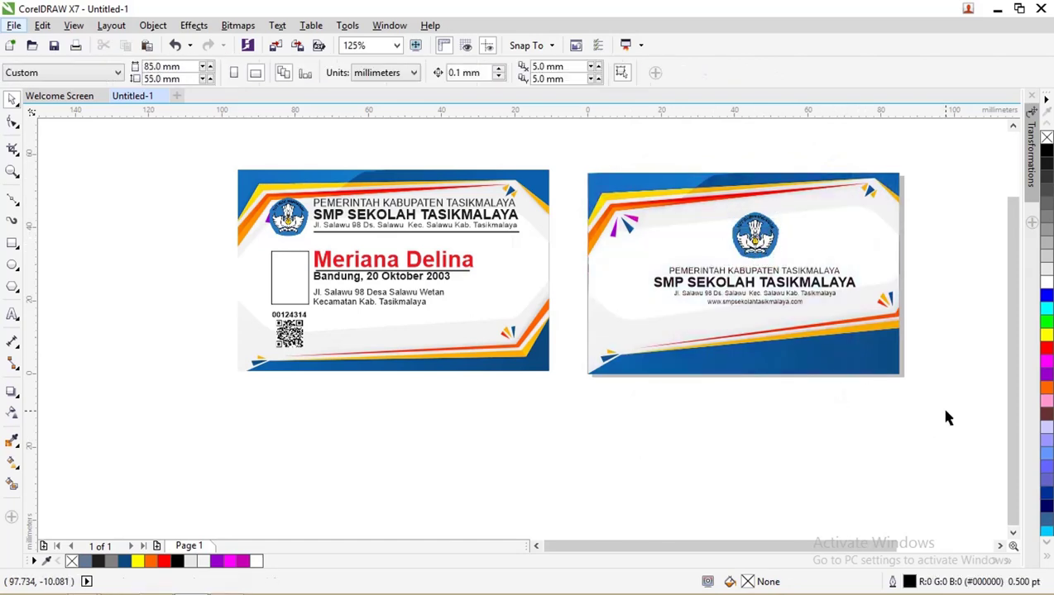
- Group the slanted card's logo and heading lines, and centre the group vertically on the card background
click(758, 331)
click(768, 286)
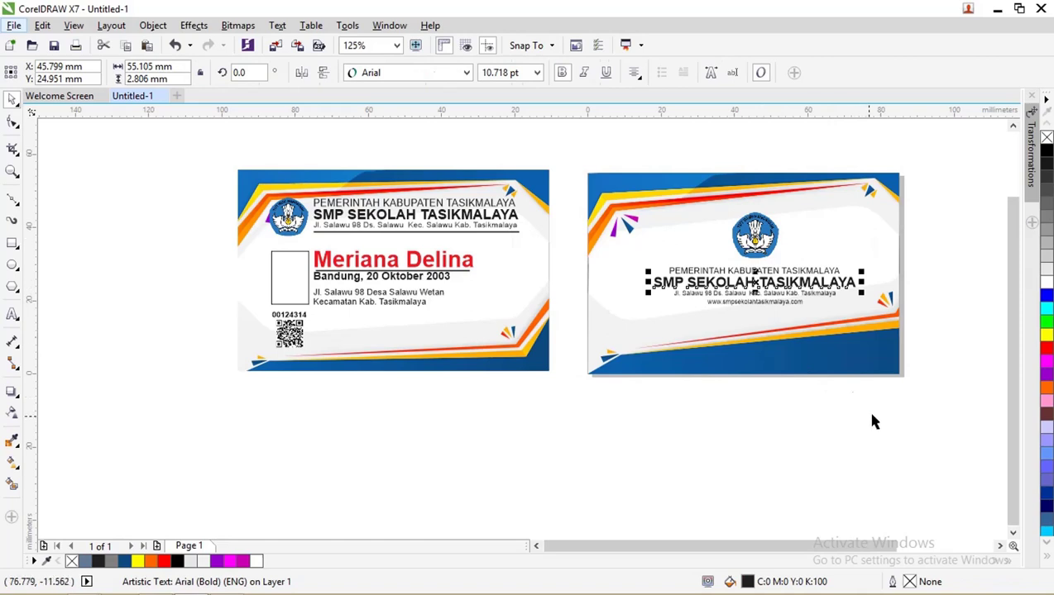
drag(866, 408, 648, 202)
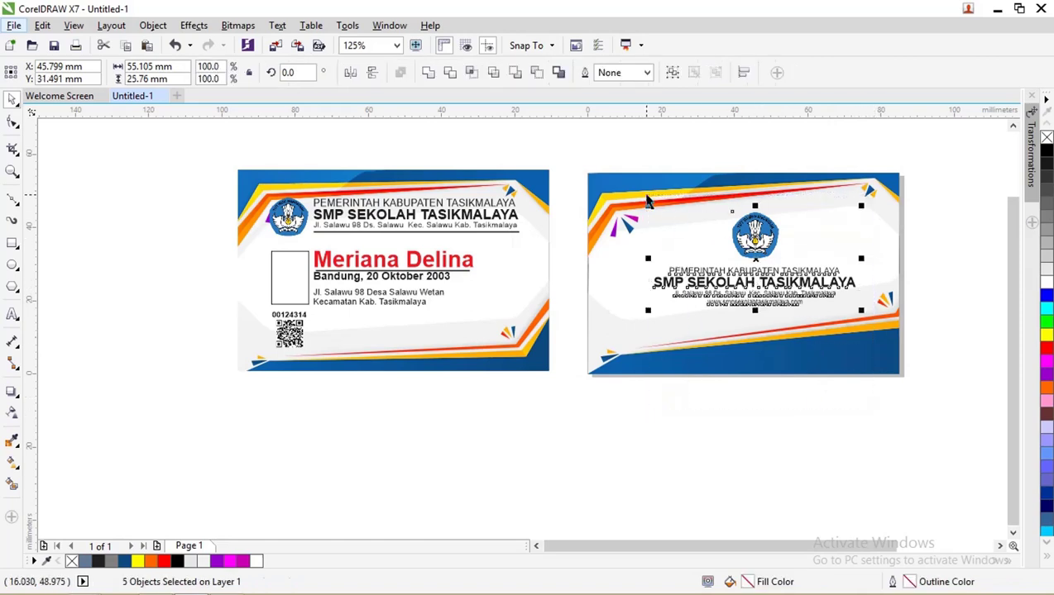
key(ctrl+g)
shift+click(665, 205)
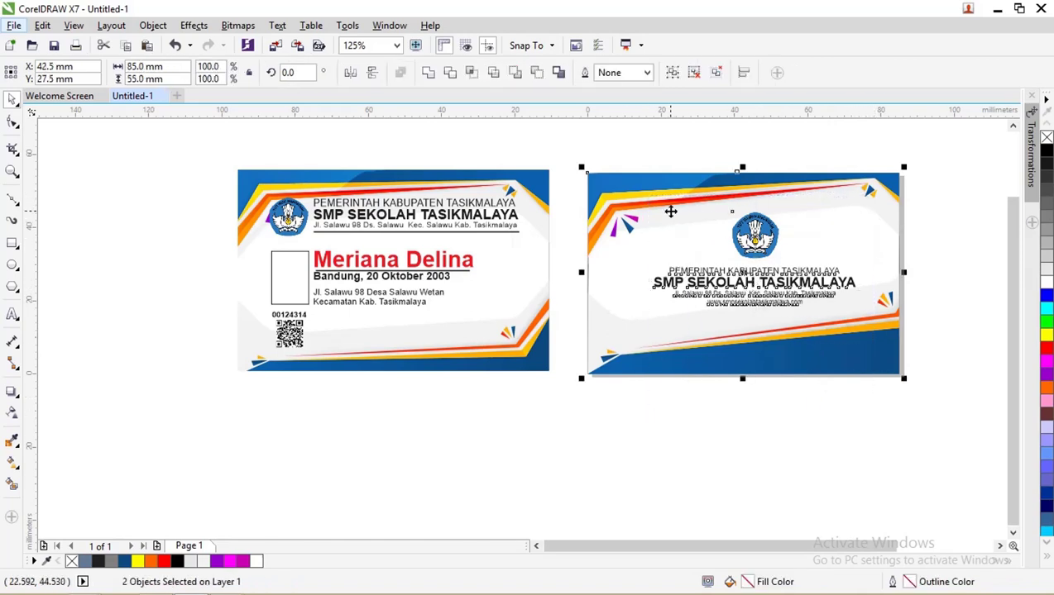
key(c)
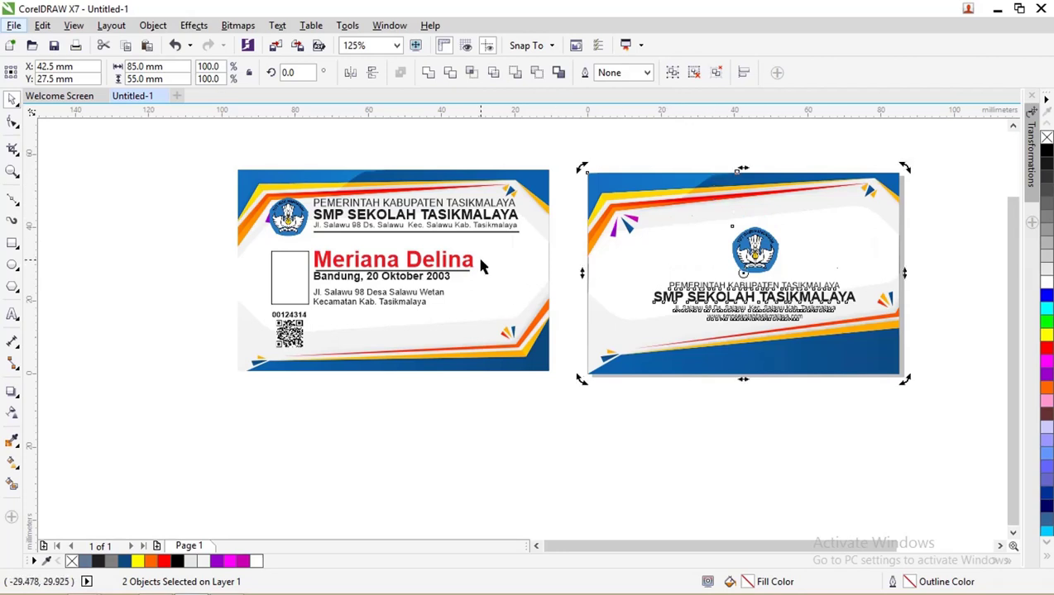
click(506, 149)
- Group the level card's heading lines with their rule and align the group with the middle of the logo
drag(251, 143, 524, 250)
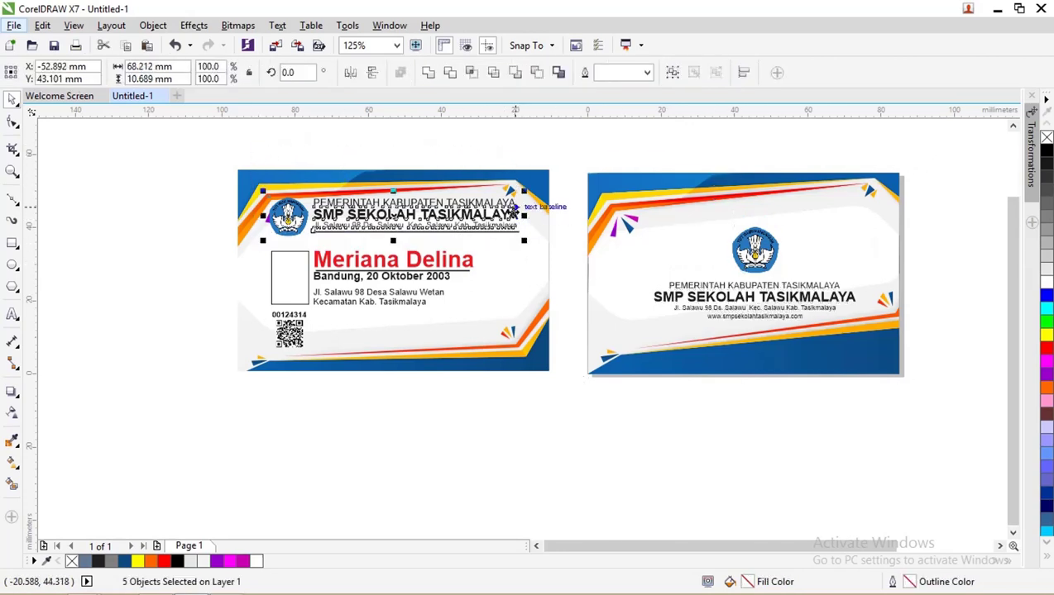
click(348, 162)
drag(296, 166, 536, 248)
key(ctrl+g)
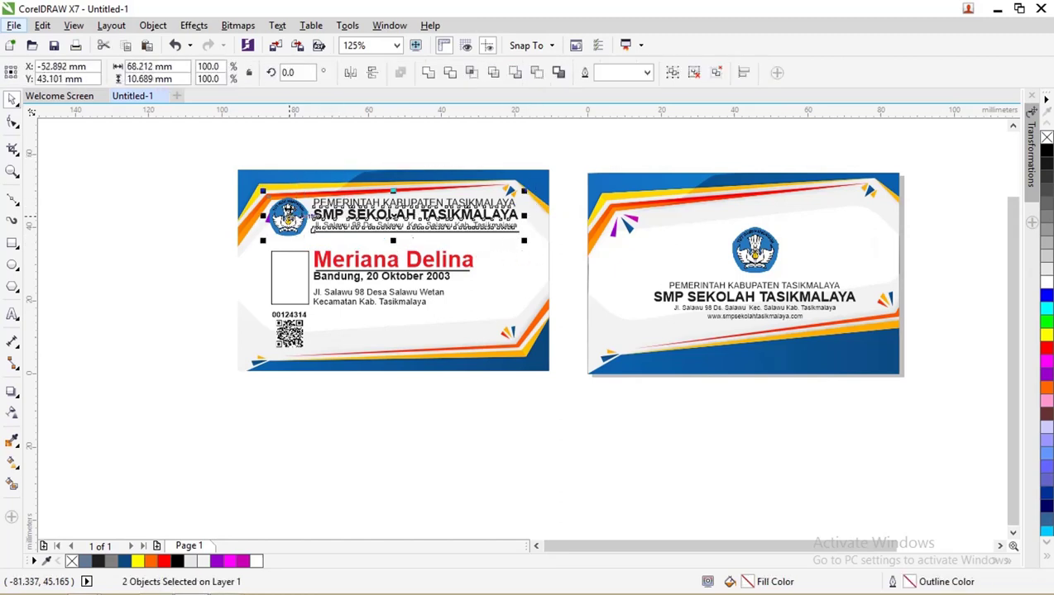
click(342, 161)
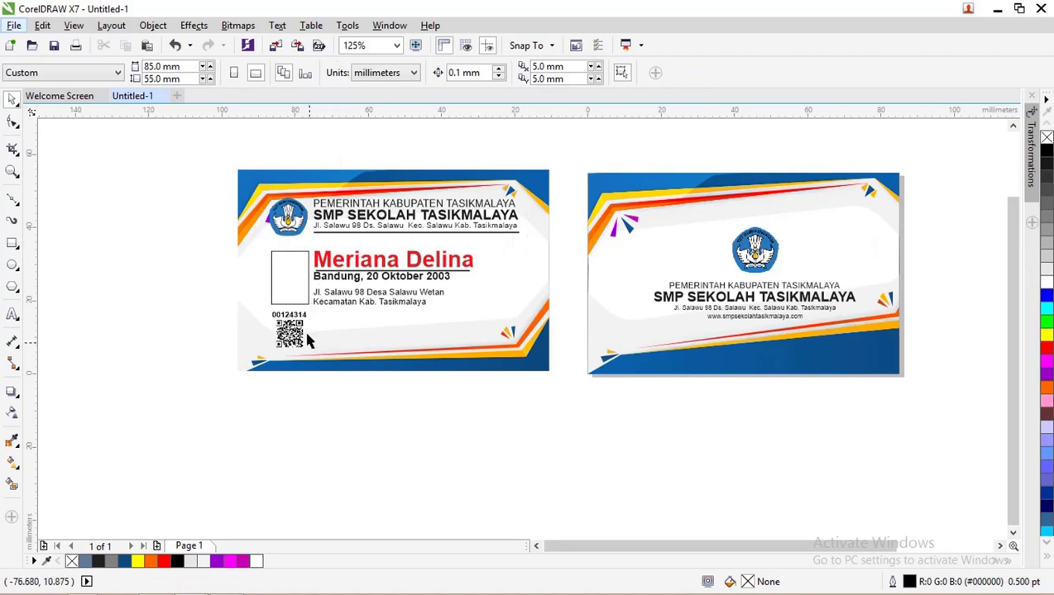
drag(321, 392, 252, 243)
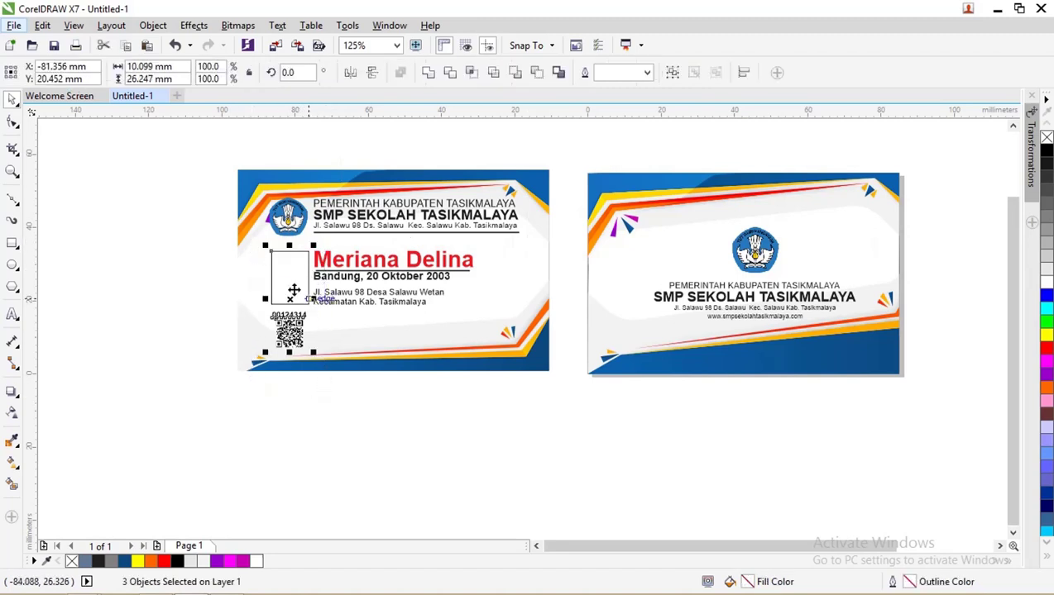
click(419, 370)
click(448, 403)
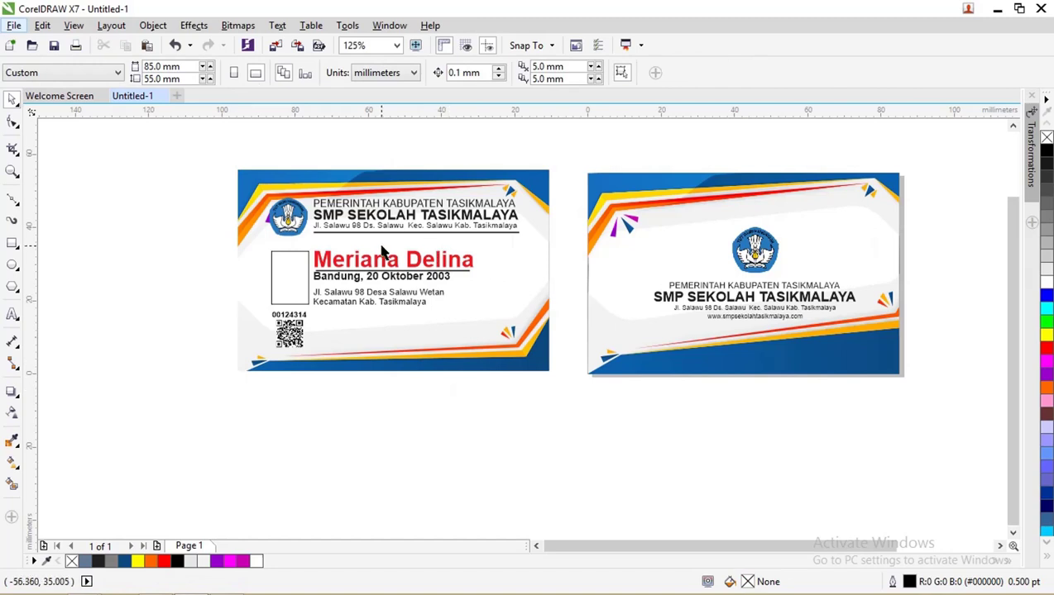
key(z)
drag(223, 147, 947, 385)
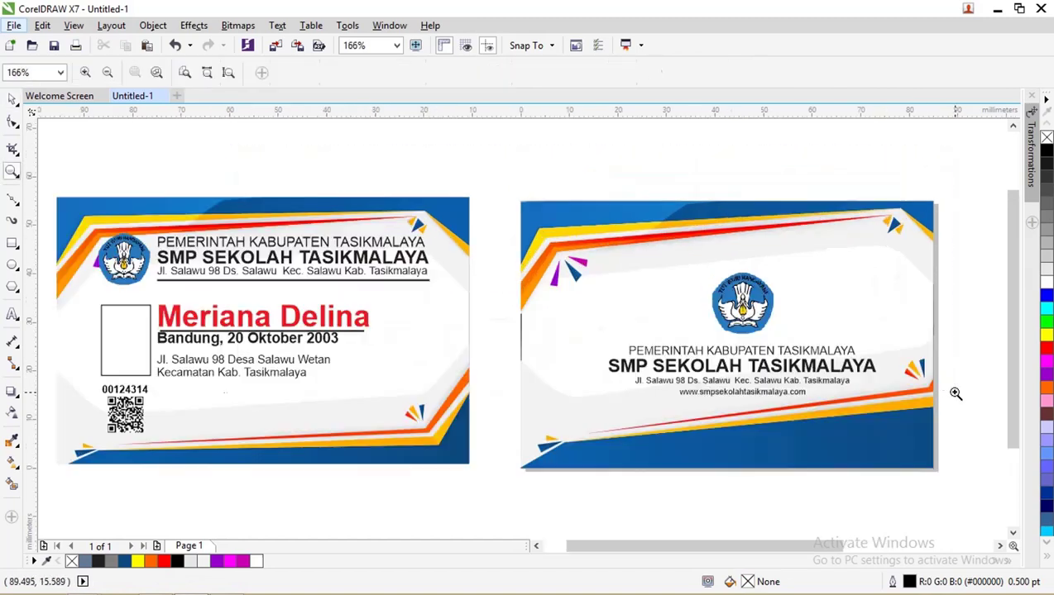